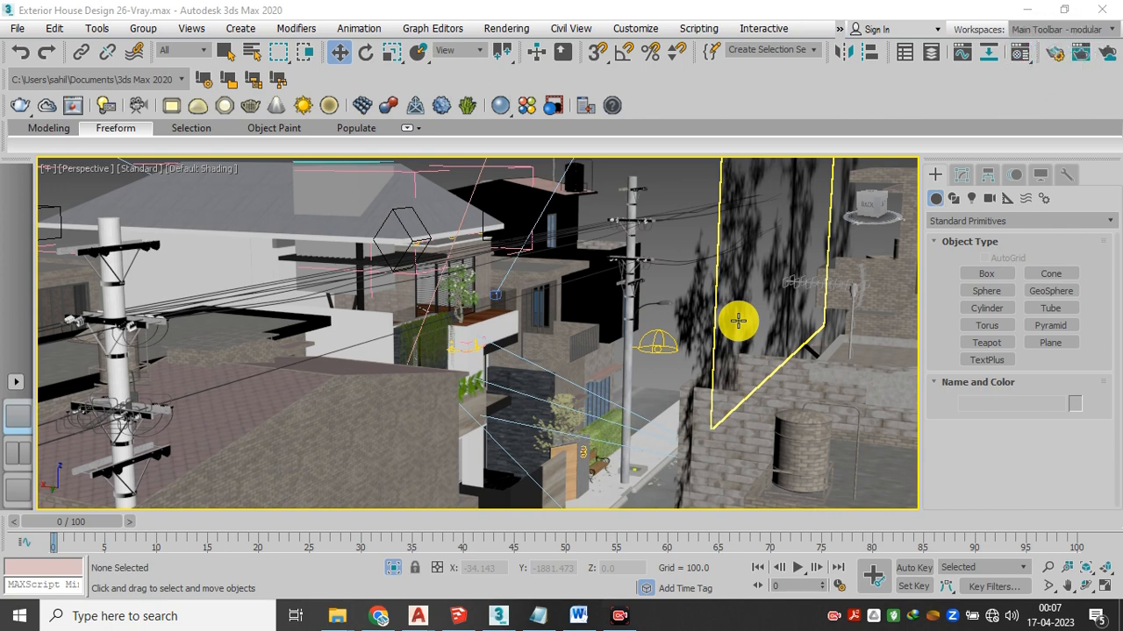
# Inspect the utility poles and cables along the street, then the white balcony parapet of the house
pyautogui.scroll(-4, 606, 276)
pyautogui.moveTo(570, 276); pyautogui.dragTo(626, 306)
pyautogui.scroll(5, 561, 255)
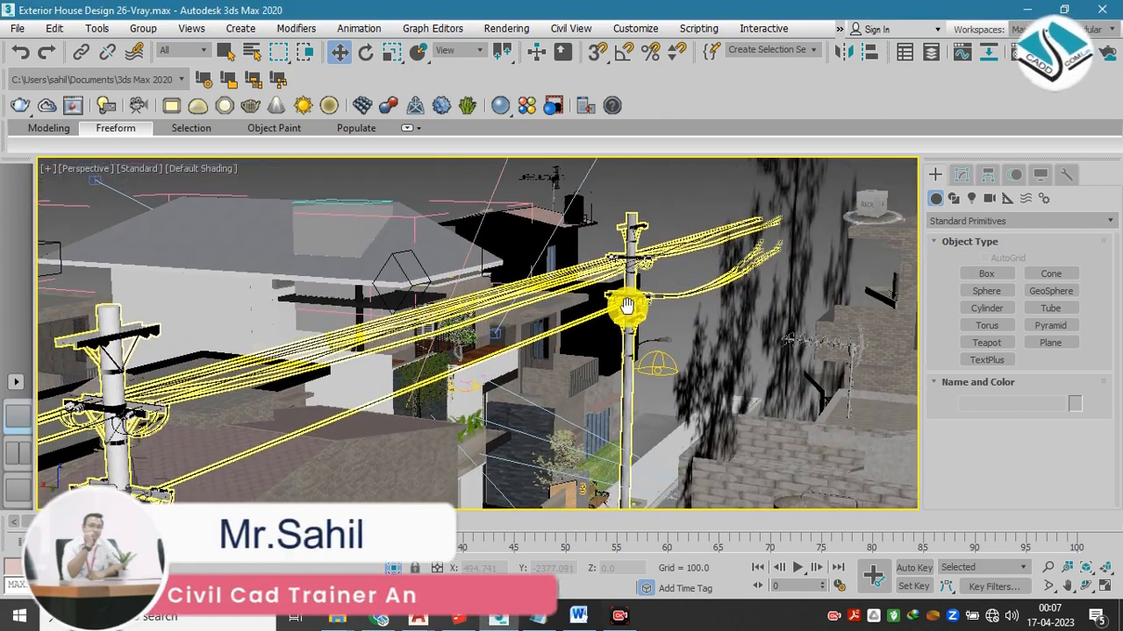
pyautogui.scroll(5, 622, 237)
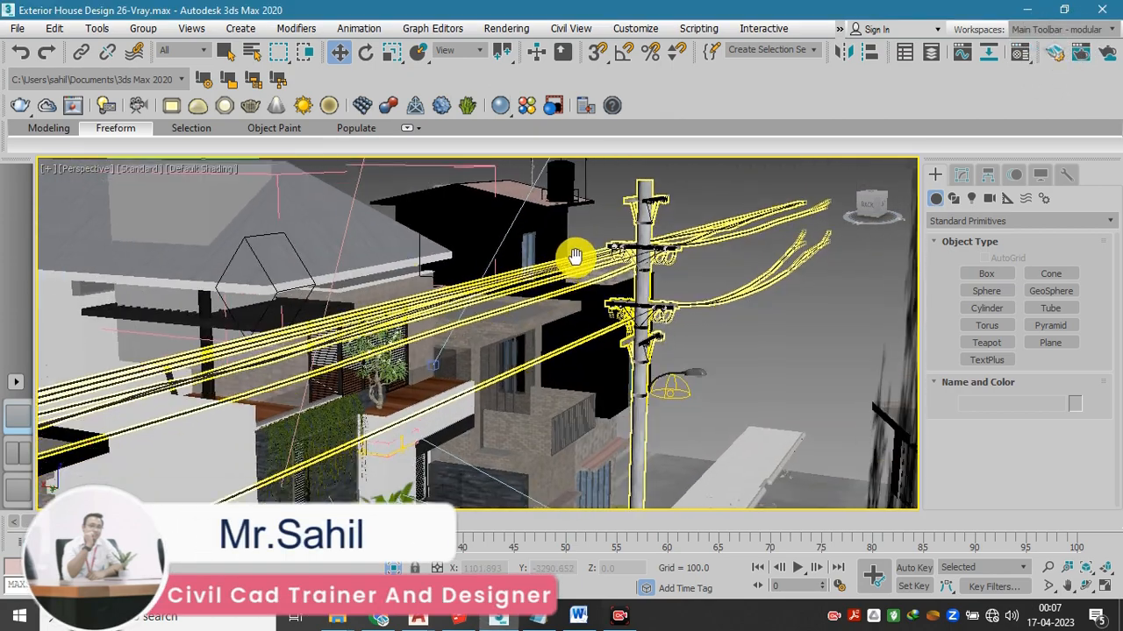
pyautogui.moveTo(571, 257); pyautogui.dragTo(596, 198)
pyautogui.scroll(3, 579, 300)
pyautogui.moveTo(569, 303); pyautogui.dragTo(569, 350)
pyautogui.scroll(2, 554, 292)
pyautogui.scroll(6, 607, 284)
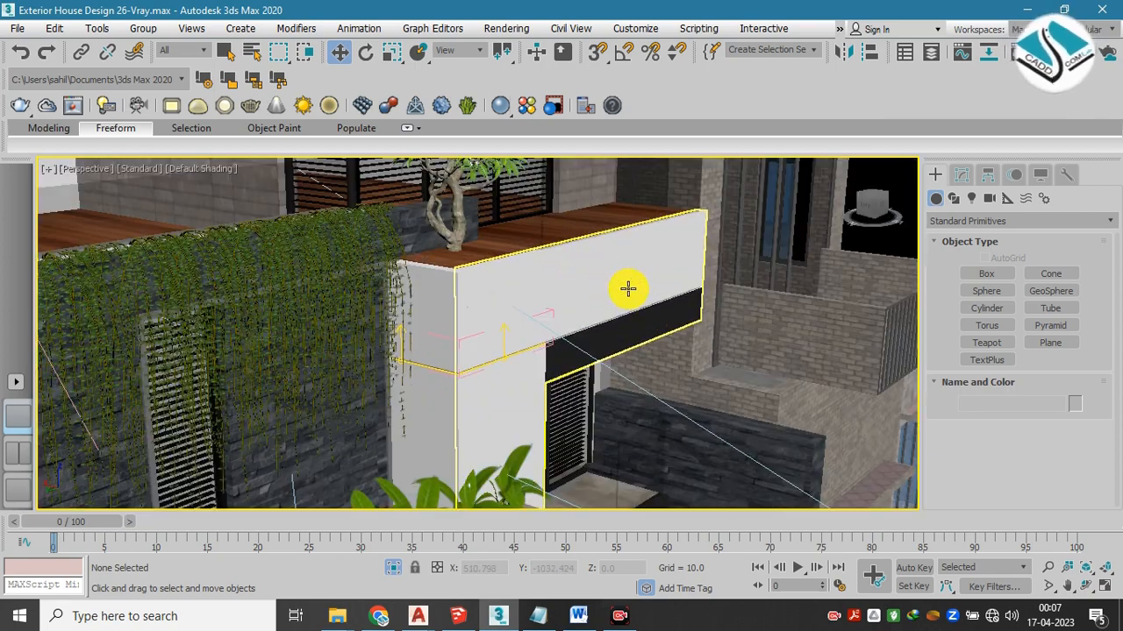
pyautogui.scroll(-2, 618, 289)
pyautogui.scroll(2, 565, 321)
pyautogui.moveTo(650, 270); pyautogui.dragTo(555, 310)
pyautogui.scroll(2, 654, 272)
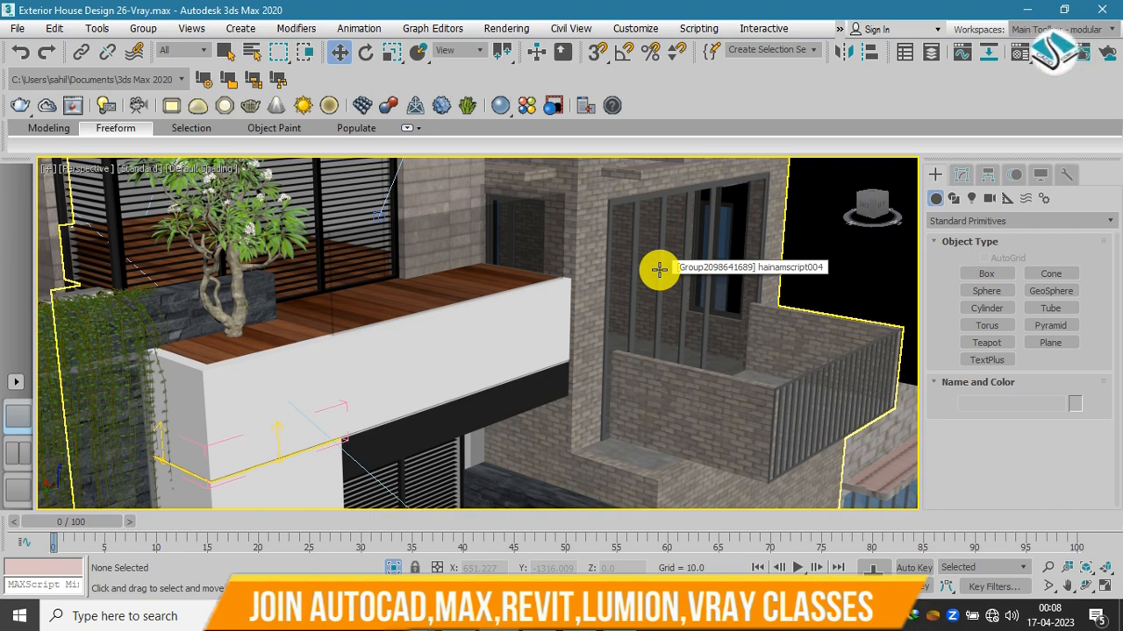
# Examine the wood-decked terrace with its tree, the slatted screens and the hanging plants on the stone wall
pyautogui.scroll(-3, 606, 283)
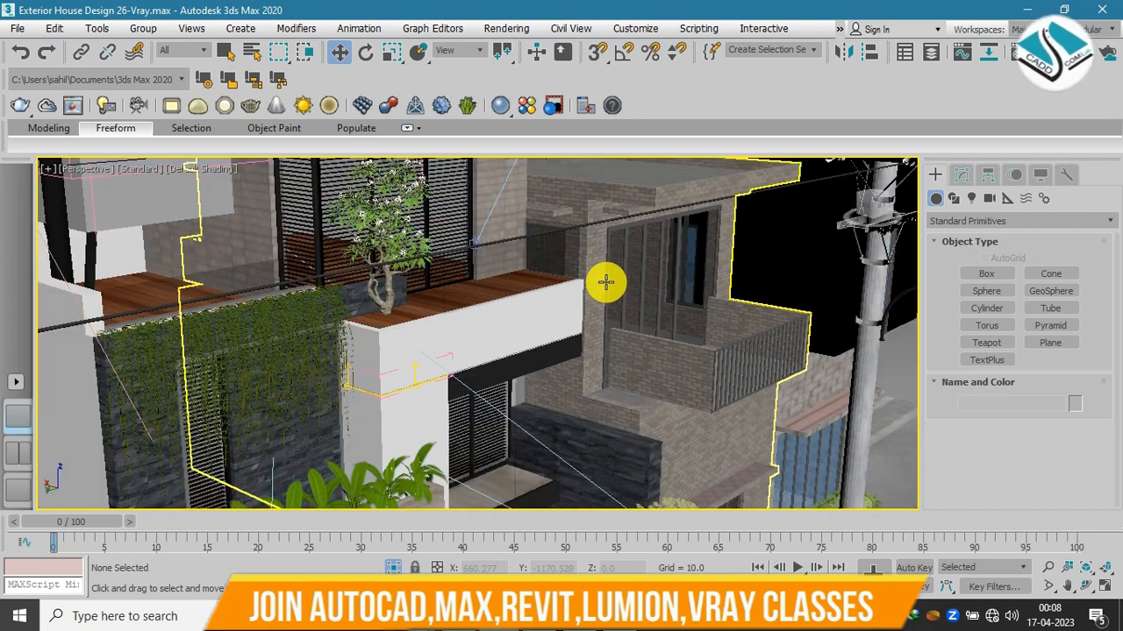
pyautogui.moveTo(596, 281); pyautogui.dragTo(594, 219)
pyautogui.scroll(4, 567, 258)
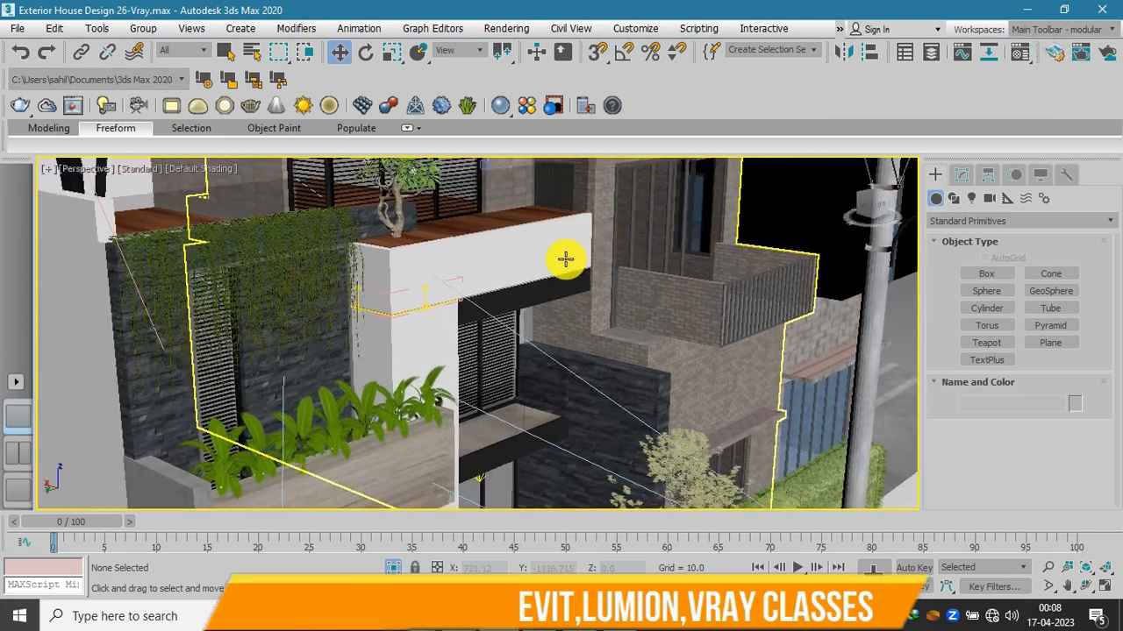
pyautogui.moveTo(466, 266); pyautogui.dragTo(669, 374)
pyautogui.scroll(-2, 670, 374)
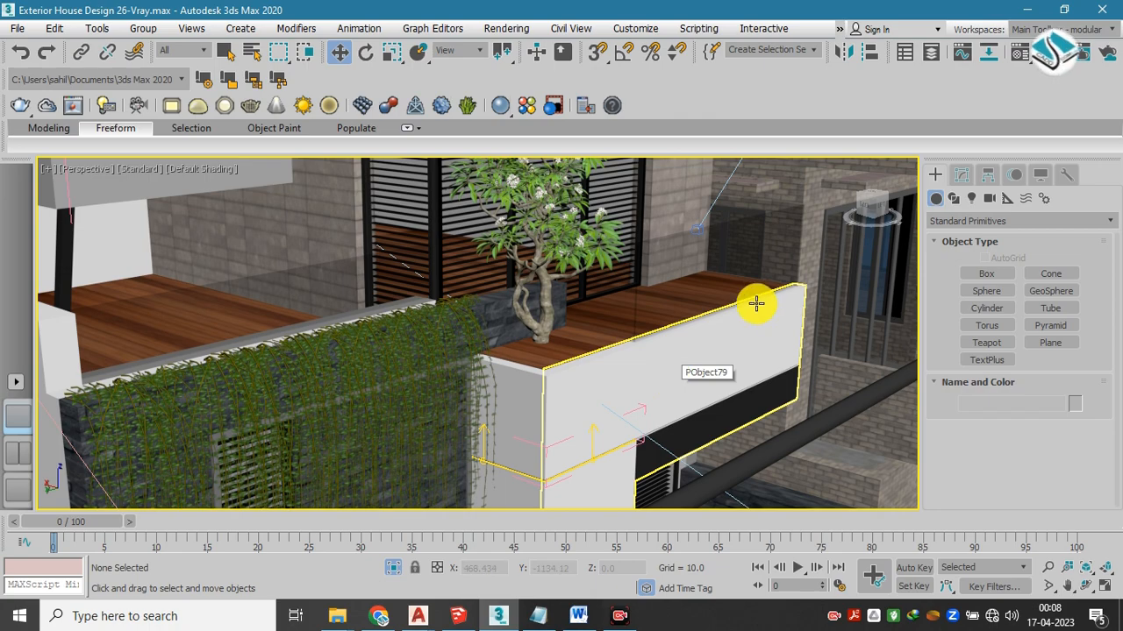
pyautogui.scroll(-4, 675, 303)
pyautogui.moveTo(675, 303); pyautogui.dragTo(415, 283)
pyautogui.scroll(3, 511, 321)
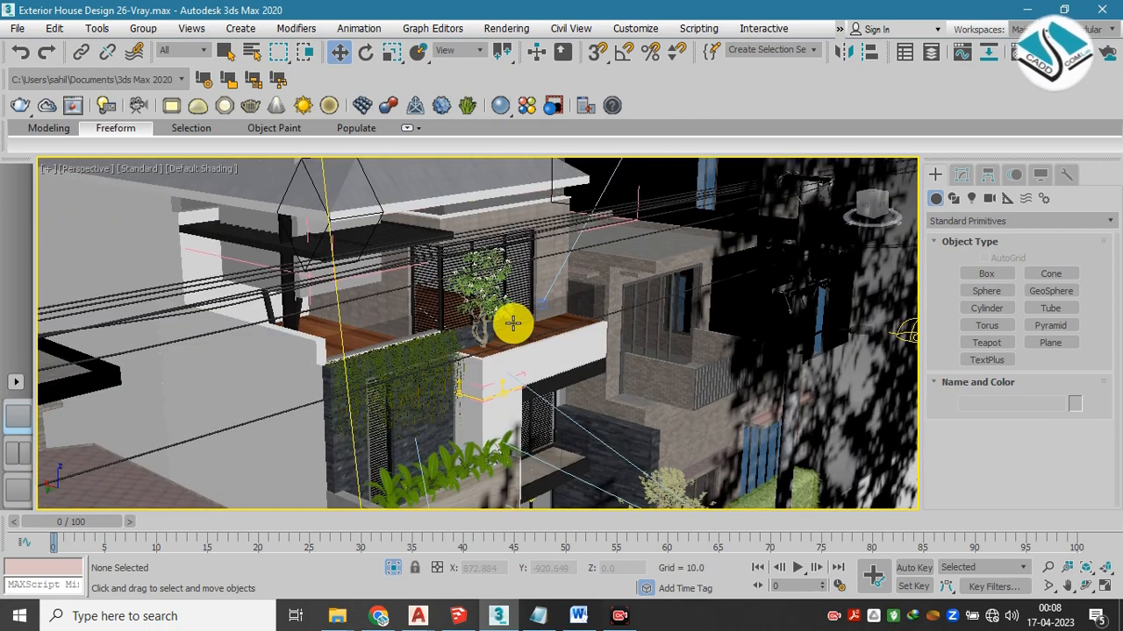
pyautogui.scroll(3, 509, 324)
pyautogui.moveTo(506, 329); pyautogui.dragTo(647, 326)
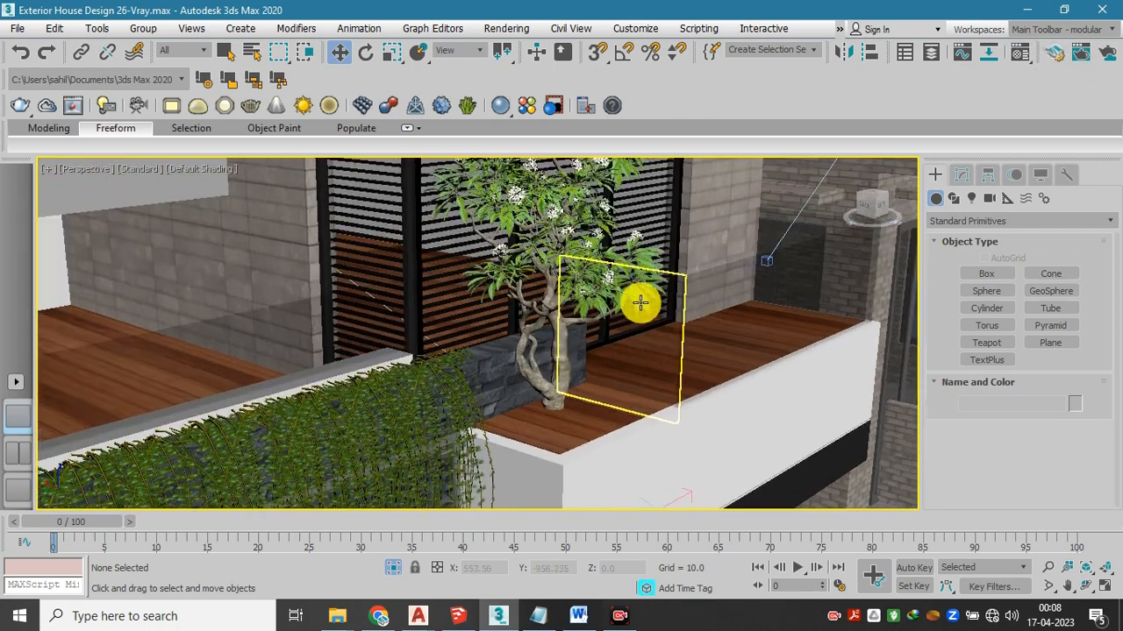
pyautogui.scroll(-3, 547, 304)
pyautogui.moveTo(547, 304); pyautogui.dragTo(582, 290)
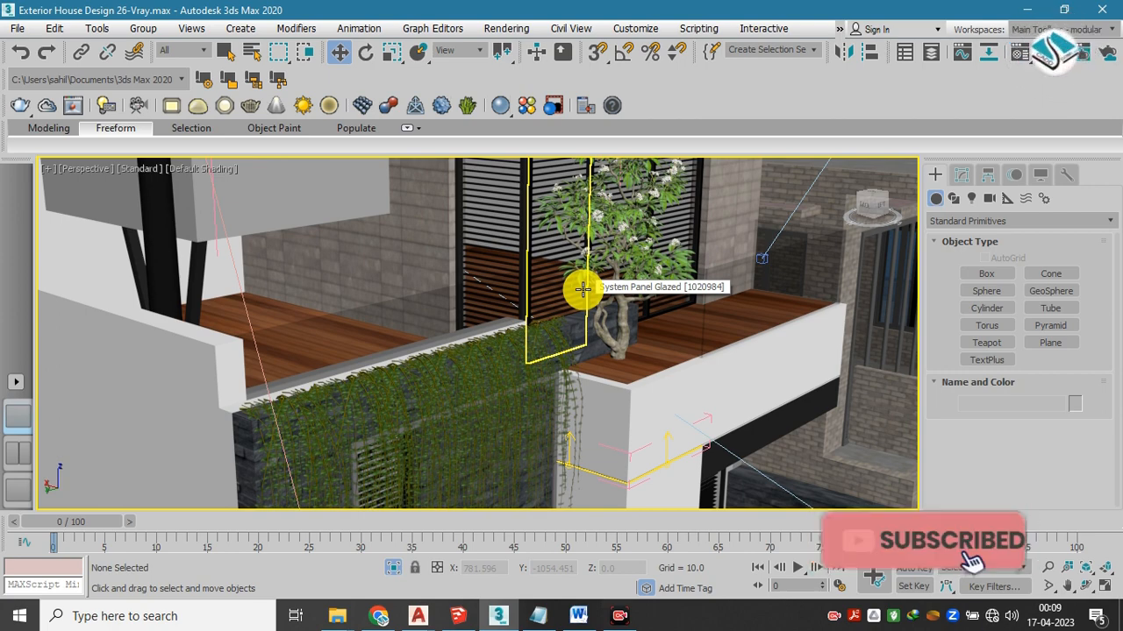
# Examine the house facade among its neighbouring buildings, from the pergola down to the planter and entrance area
pyautogui.scroll(-5, 583, 289)
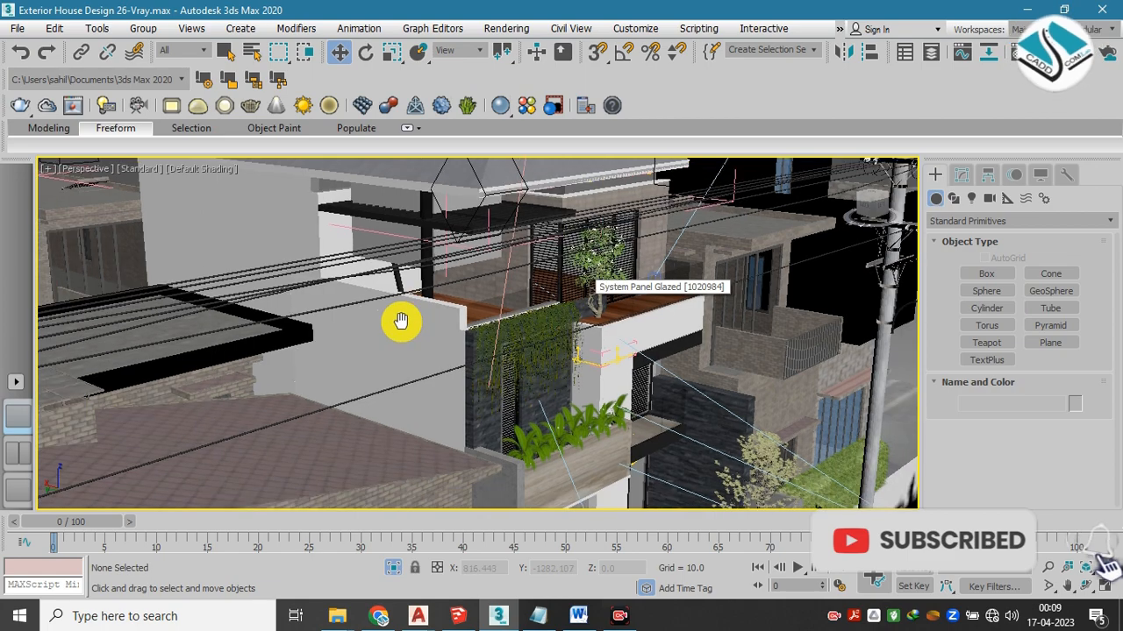
pyautogui.scroll(10, 579, 316)
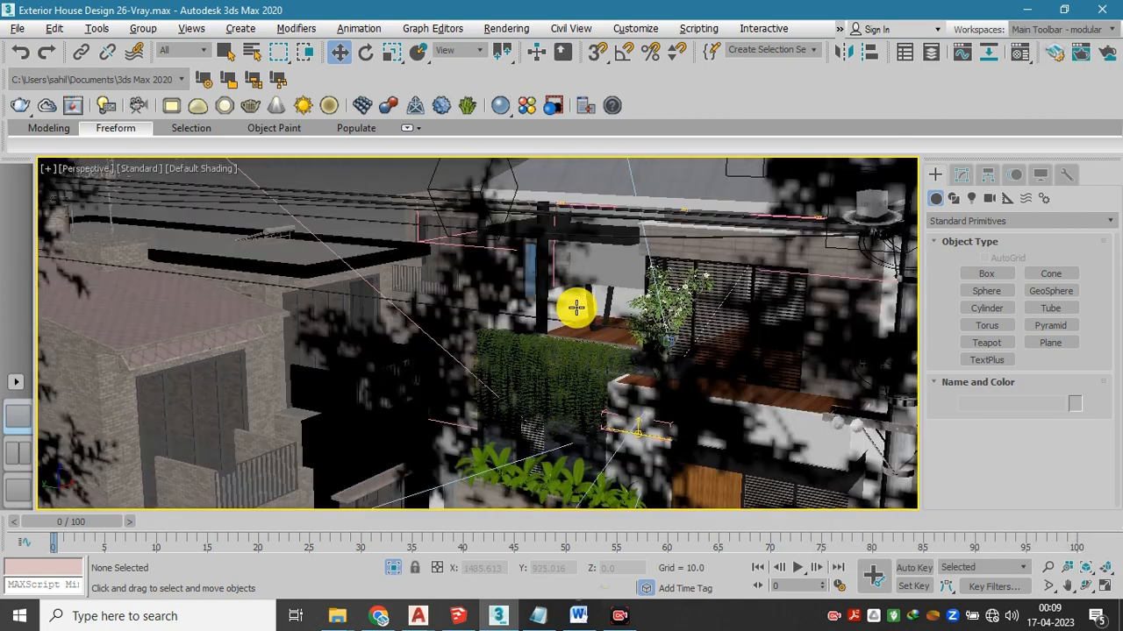
pyautogui.scroll(-5, 591, 313)
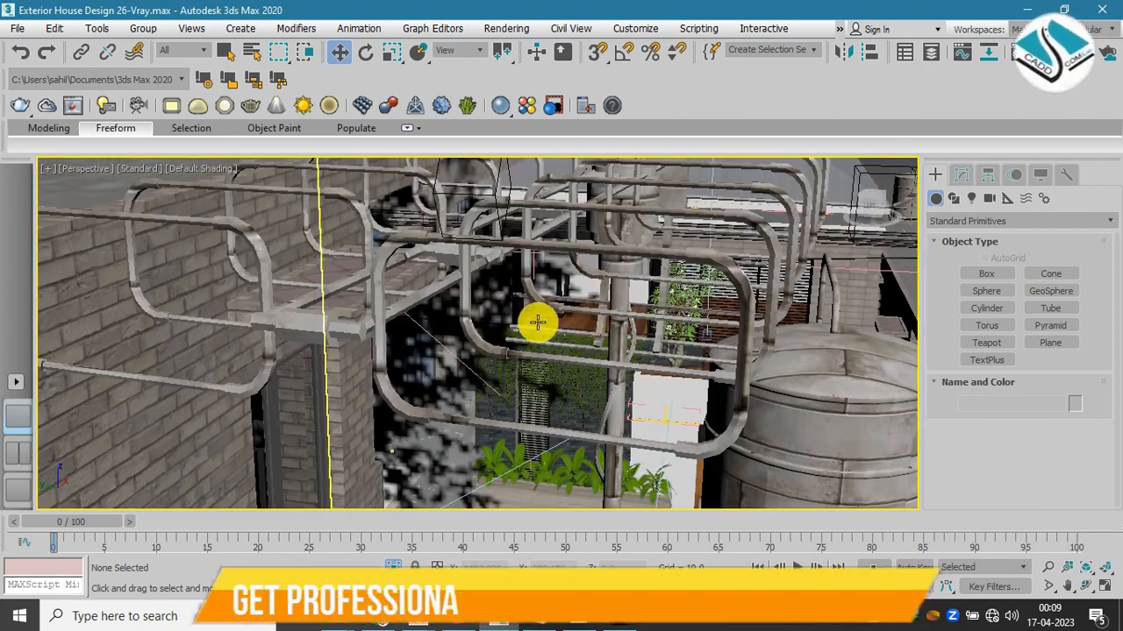
pyautogui.scroll(3, 603, 332)
pyautogui.scroll(-5, 614, 330)
pyautogui.scroll(3, 639, 330)
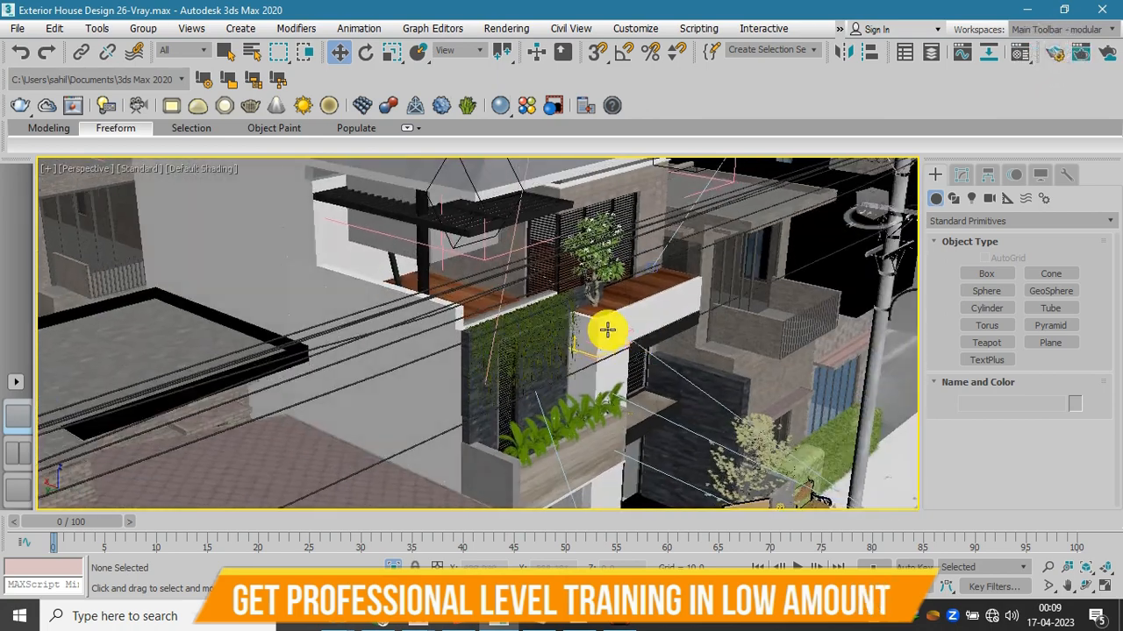
pyautogui.moveTo(599, 255); pyautogui.dragTo(588, 224)
pyautogui.moveTo(634, 351)
pyautogui.mouseDown()
pyautogui.moveTo(621, 282)
pyautogui.moveTo(652, 353)
pyautogui.moveTo(621, 354)
pyautogui.mouseUp()
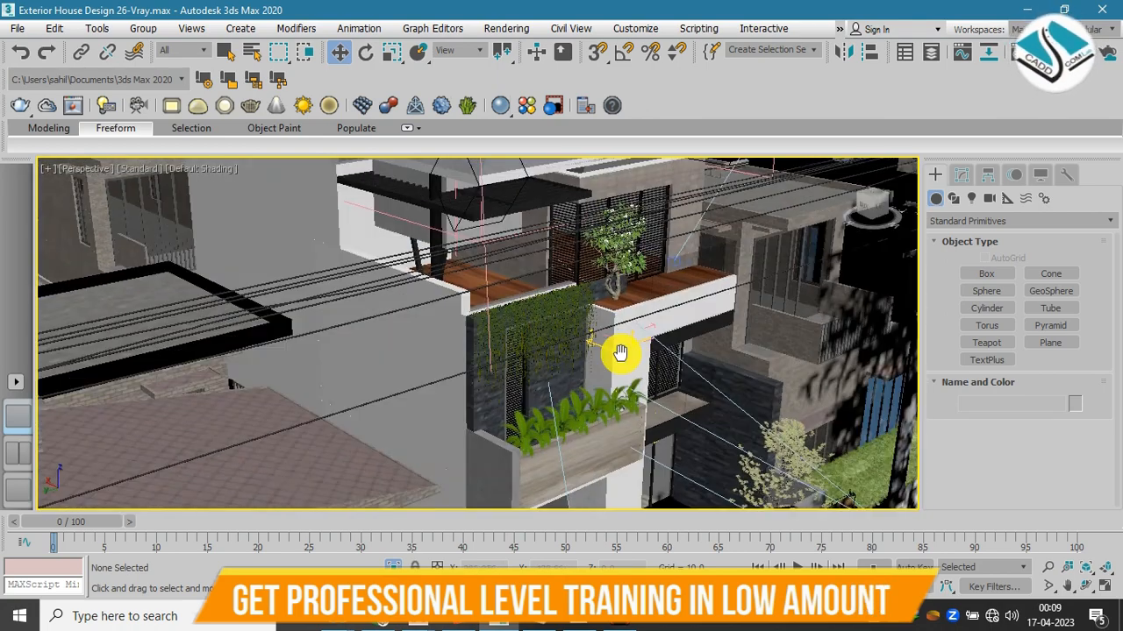
pyautogui.scroll(5, 623, 297)
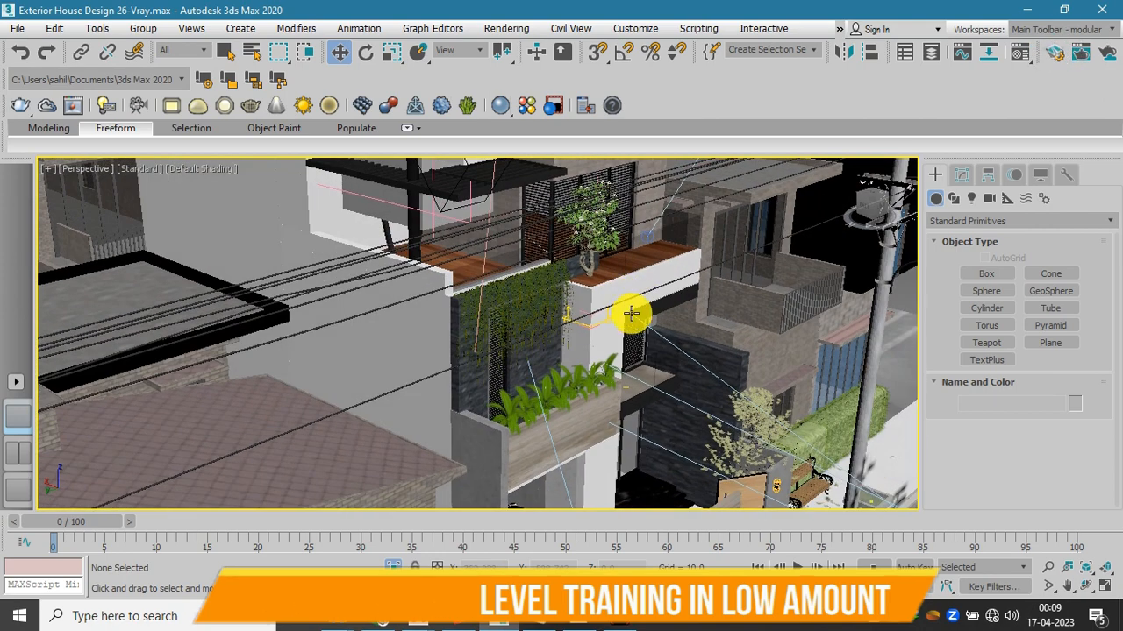
pyautogui.scroll(2, 630, 313)
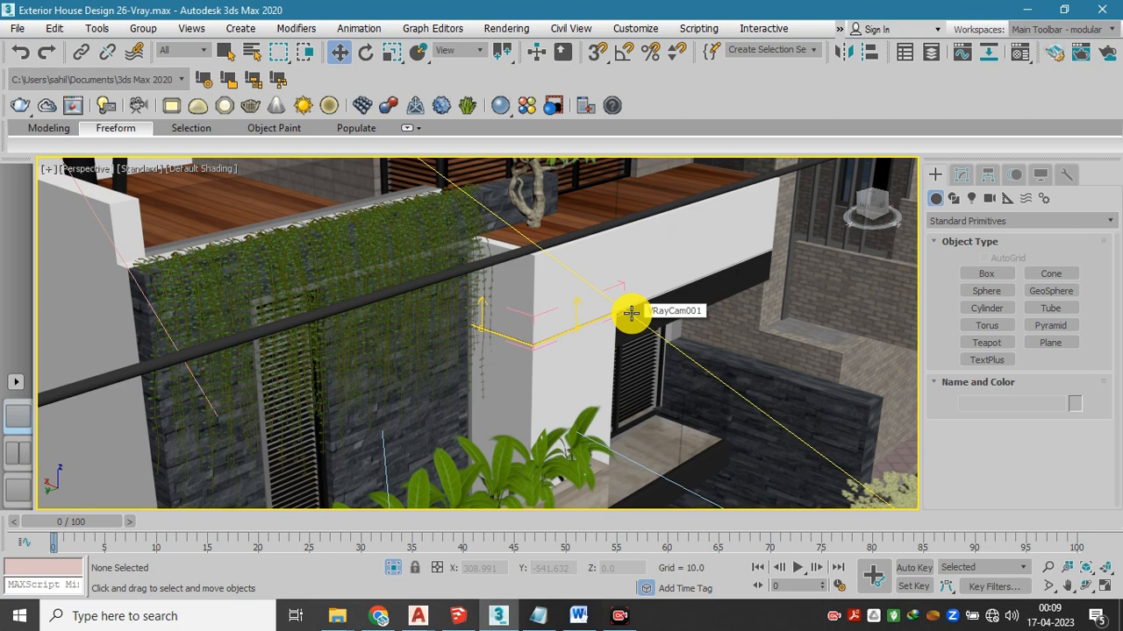
# Switch to the exterior123 model in SketchUp and examine the three-storey house's front and side facades
pyautogui.click(454, 616)
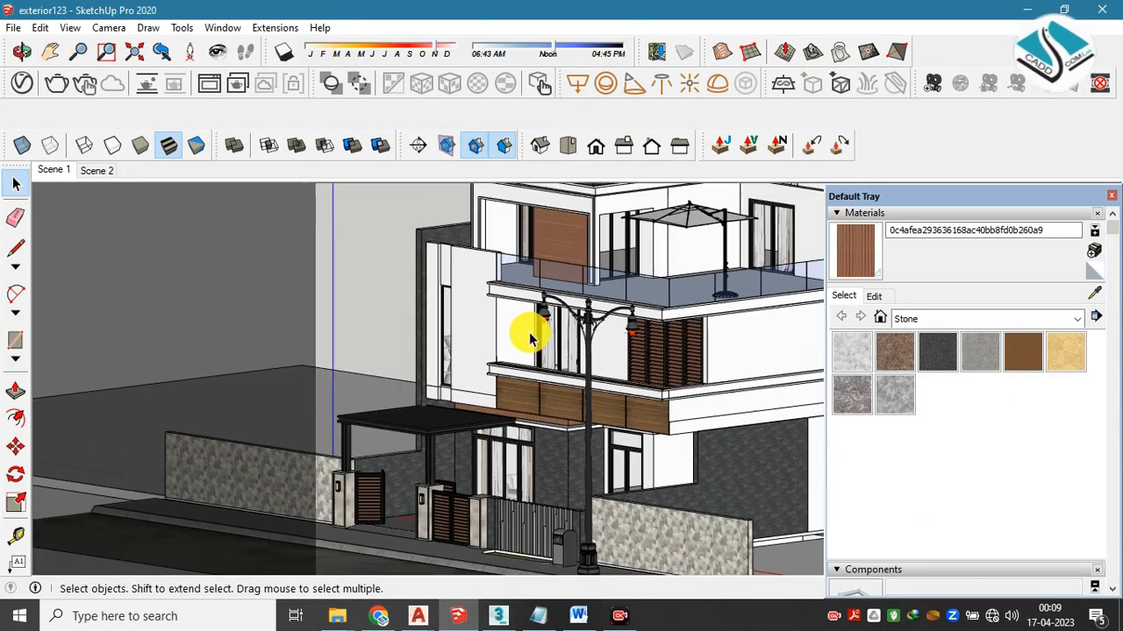
pyautogui.moveTo(529, 328)
pyautogui.mouseDown()
pyautogui.moveTo(543, 368)
pyautogui.moveTo(508, 330)
pyautogui.moveTo(642, 318)
pyautogui.moveTo(792, 331)
pyautogui.moveTo(626, 321)
pyautogui.mouseUp()
pyautogui.press('space')
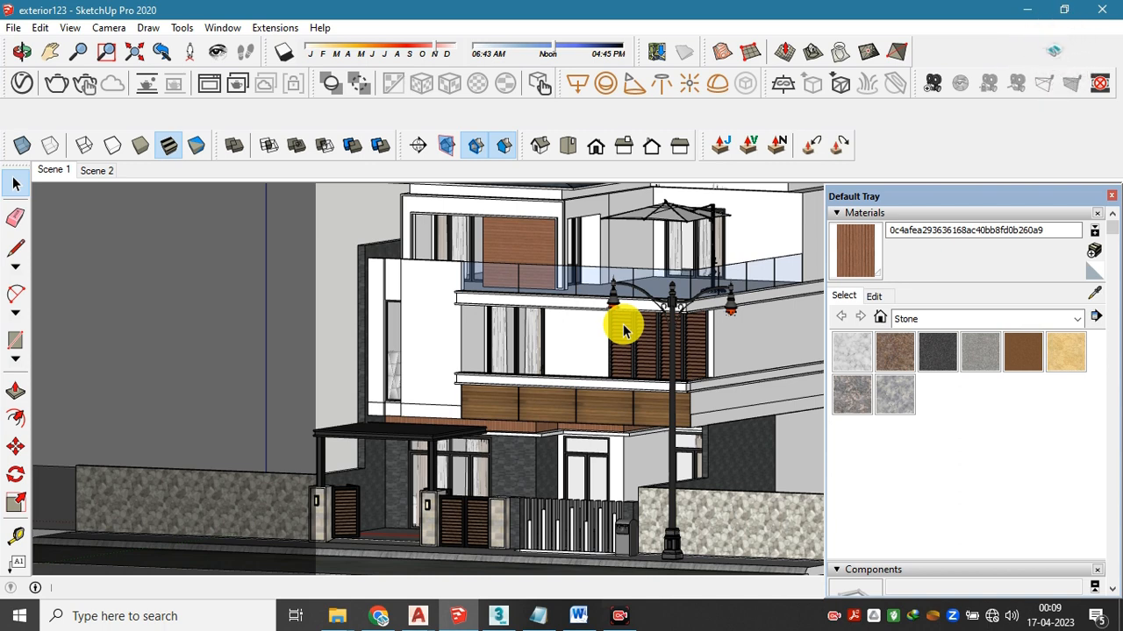
pyautogui.press('o')
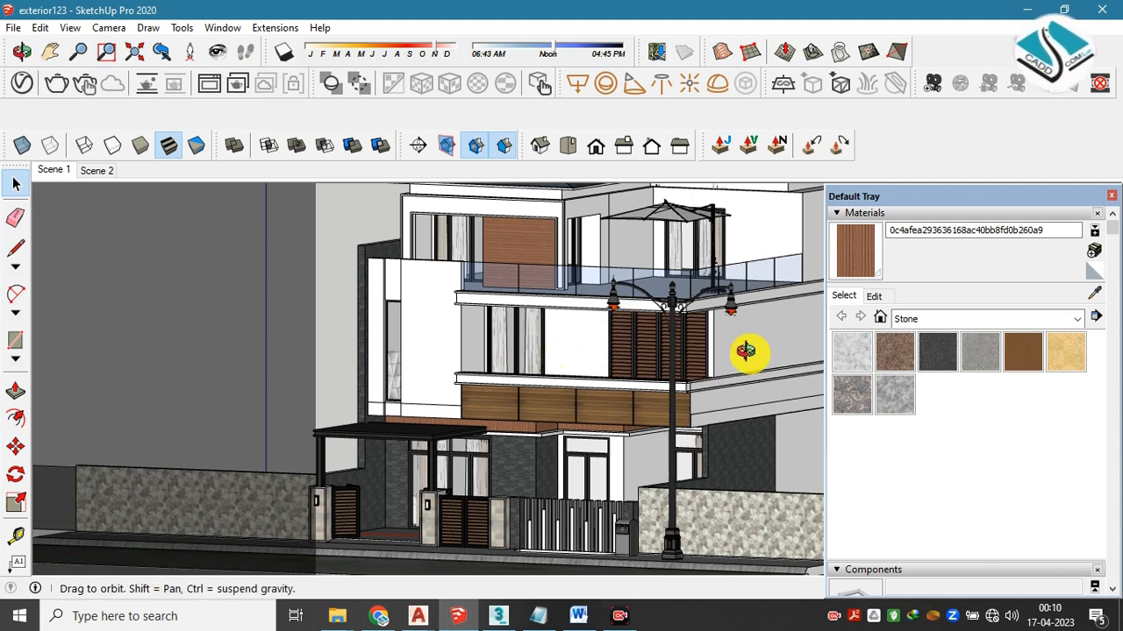
pyautogui.moveTo(776, 346); pyautogui.dragTo(445, 356)
pyautogui.press('space')
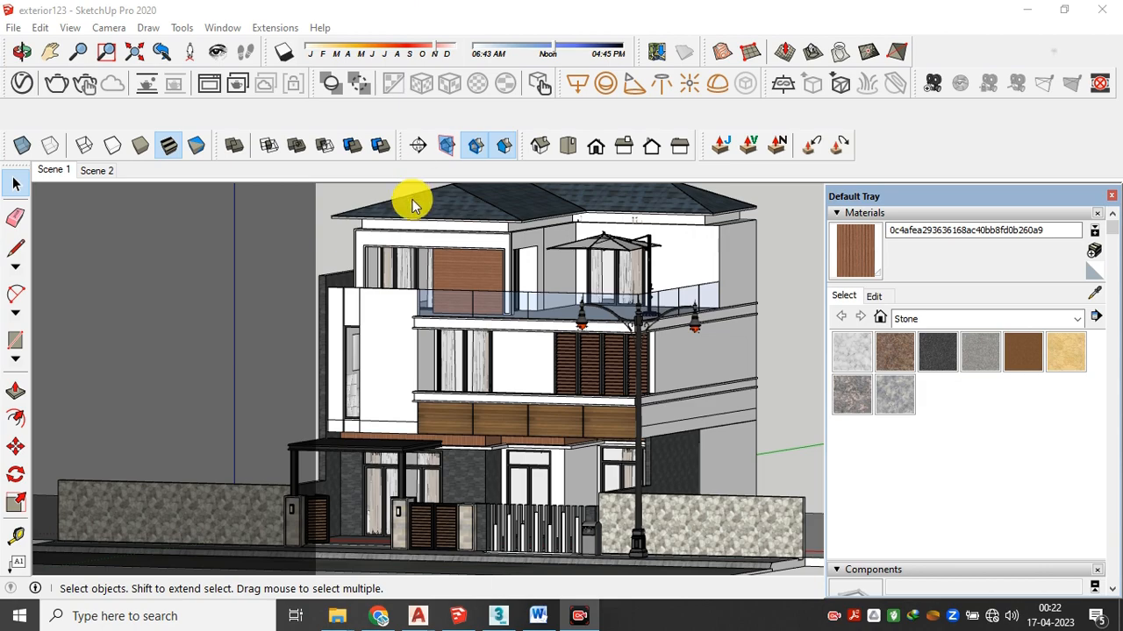
pyautogui.moveTo(614, 356); pyautogui.dragTo(367, 388)
pyautogui.scroll(3, 561, 291)
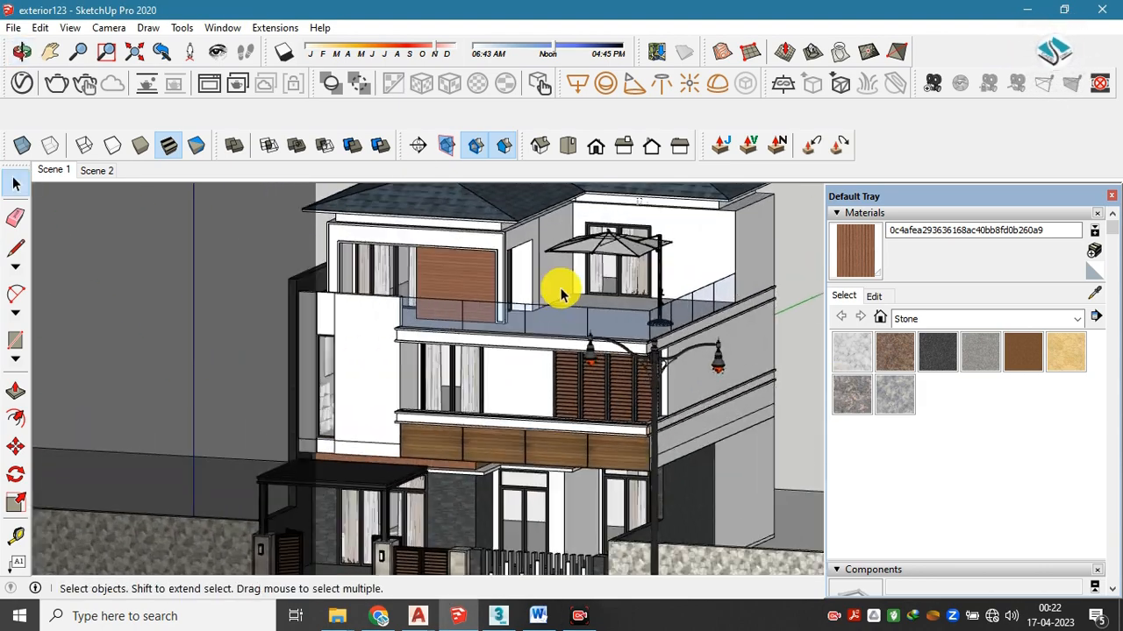
pyautogui.moveTo(613, 374); pyautogui.dragTo(580, 281)
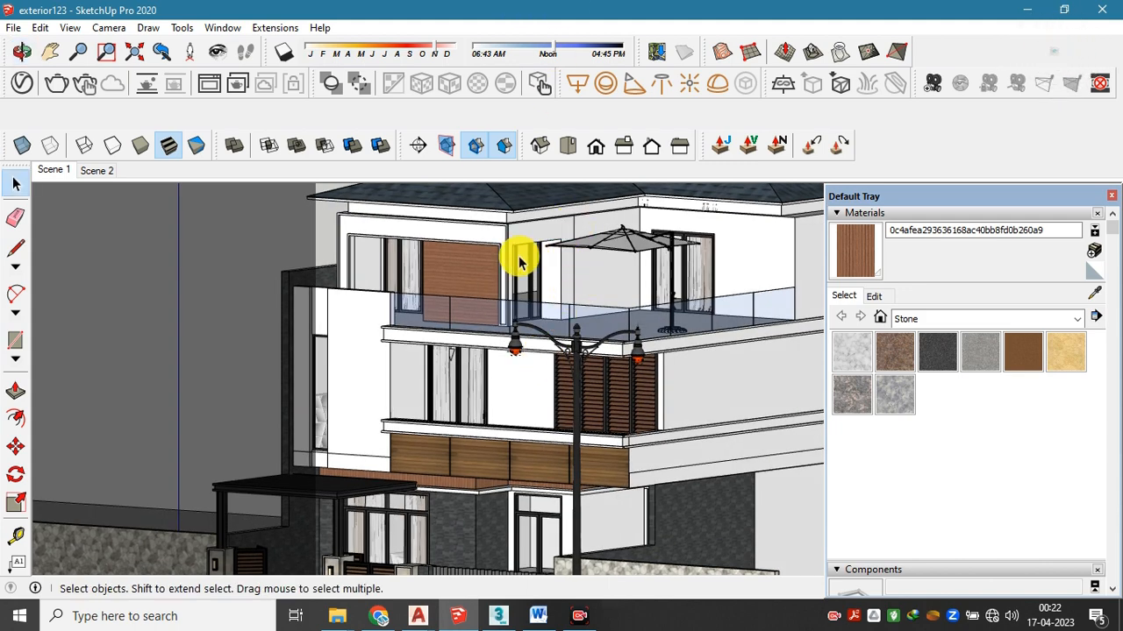
pyautogui.moveTo(556, 333); pyautogui.dragTo(542, 363)
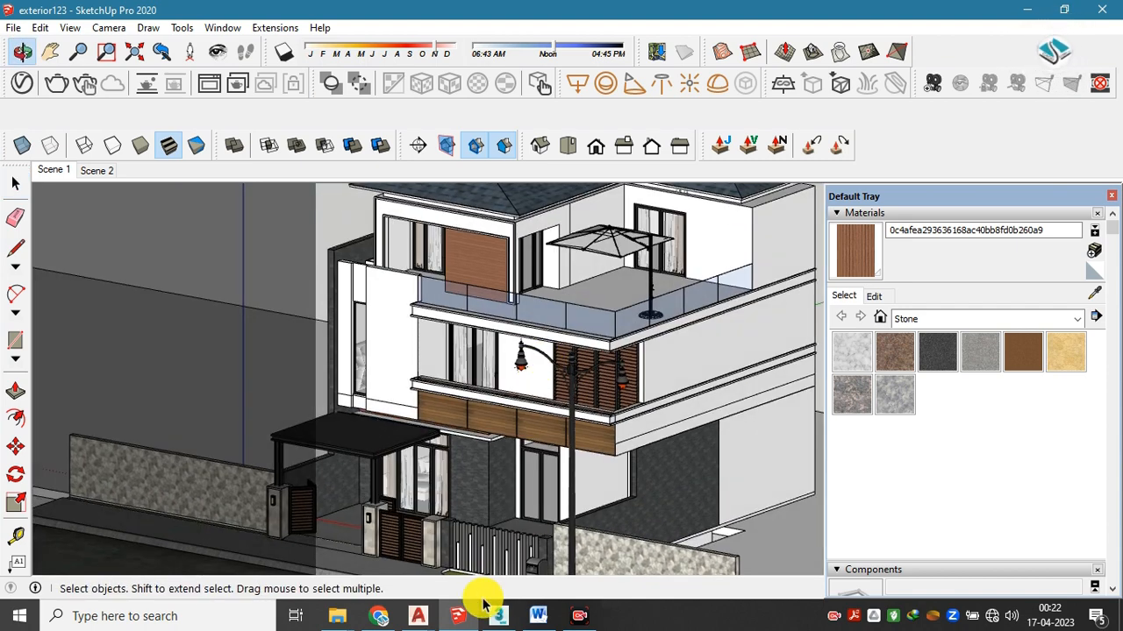
pyautogui.moveTo(521, 394); pyautogui.dragTo(517, 419)
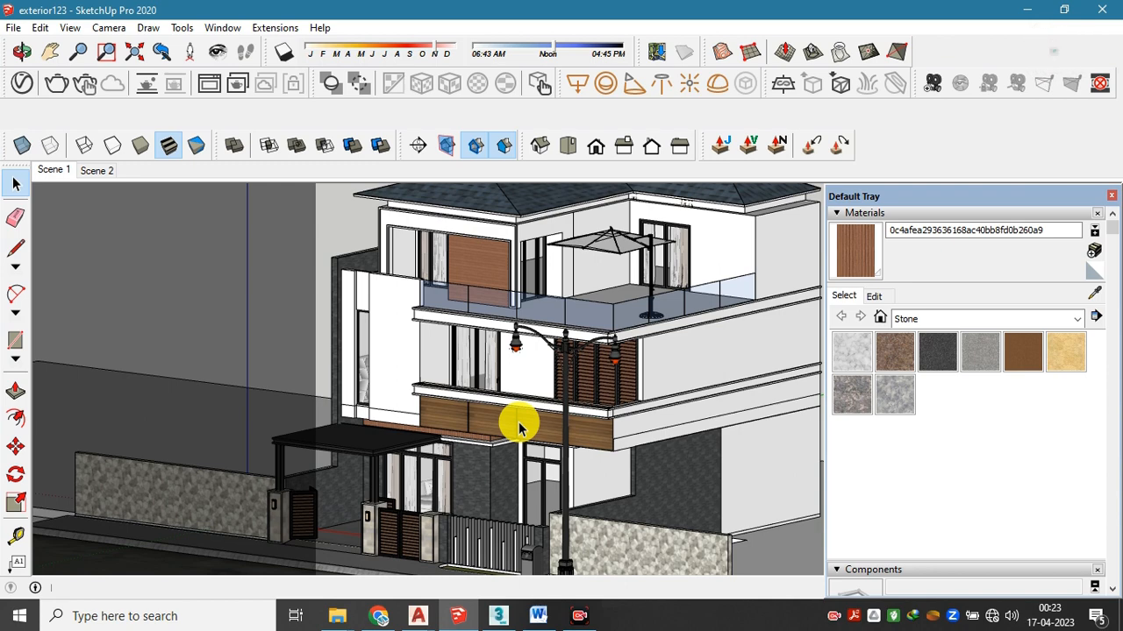
# Inspect the upper terrace with its glass railing and umbrella, together with the roof and street lamp
pyautogui.press('o')
pyautogui.moveTo(400, 421); pyautogui.dragTo(417, 476)
pyautogui.scroll(3, 529, 357)
pyautogui.moveTo(633, 366); pyautogui.dragTo(582, 360)
pyautogui.scroll(2, 601, 222)
pyautogui.scroll(2, 601, 222)
pyautogui.scroll(-3, 599, 251)
pyautogui.moveTo(593, 273); pyautogui.dragTo(591, 269)
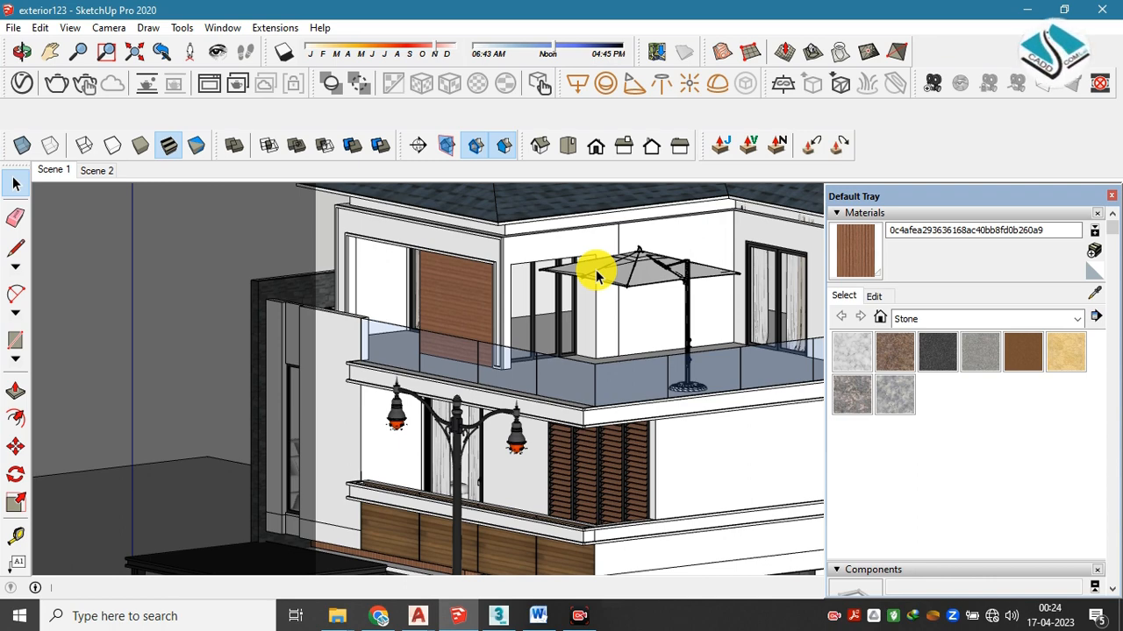
pyautogui.moveTo(692, 307); pyautogui.dragTo(637, 248)
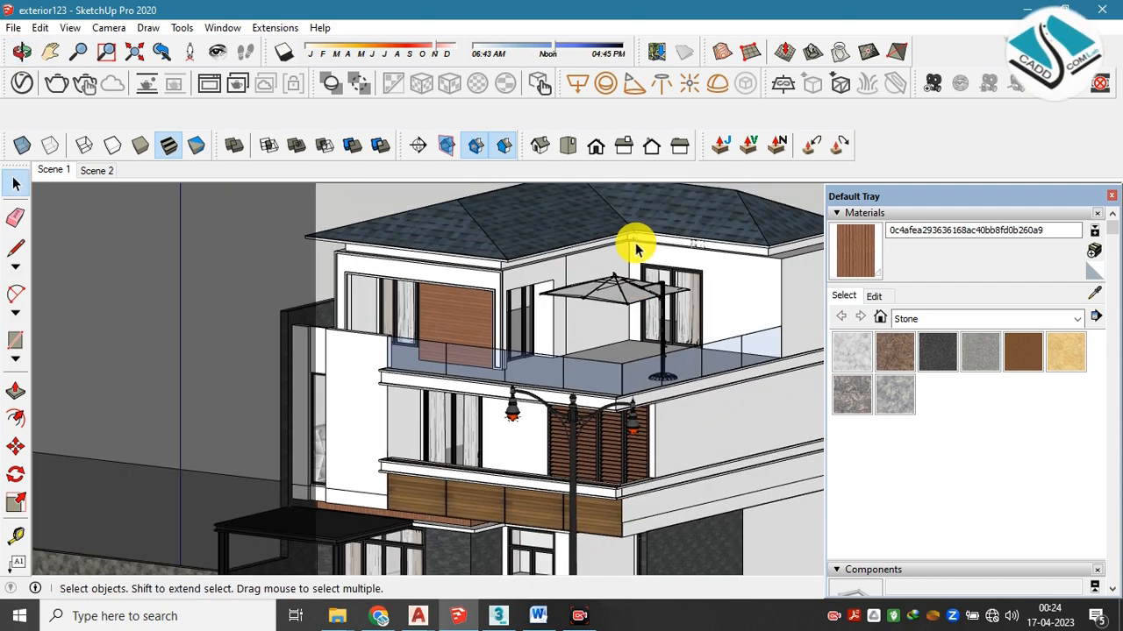
pyautogui.scroll(2, 636, 248)
pyautogui.scroll(1, 633, 245)
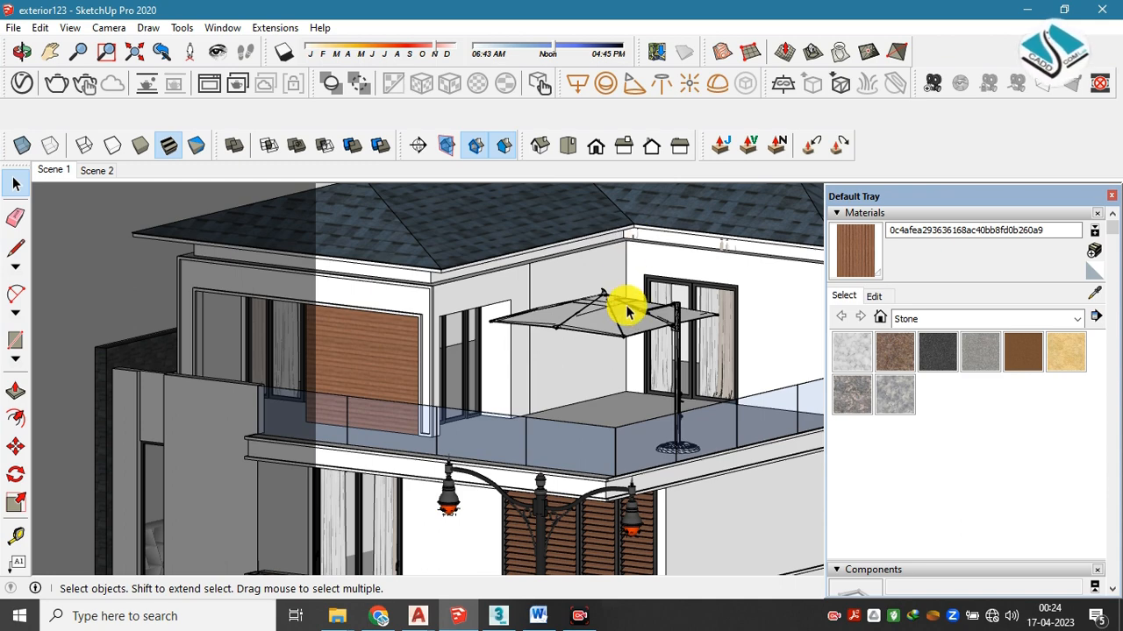
pyautogui.moveTo(605, 345)
pyautogui.mouseDown()
pyautogui.moveTo(586, 303)
pyautogui.moveTo(601, 366)
pyautogui.mouseUp()
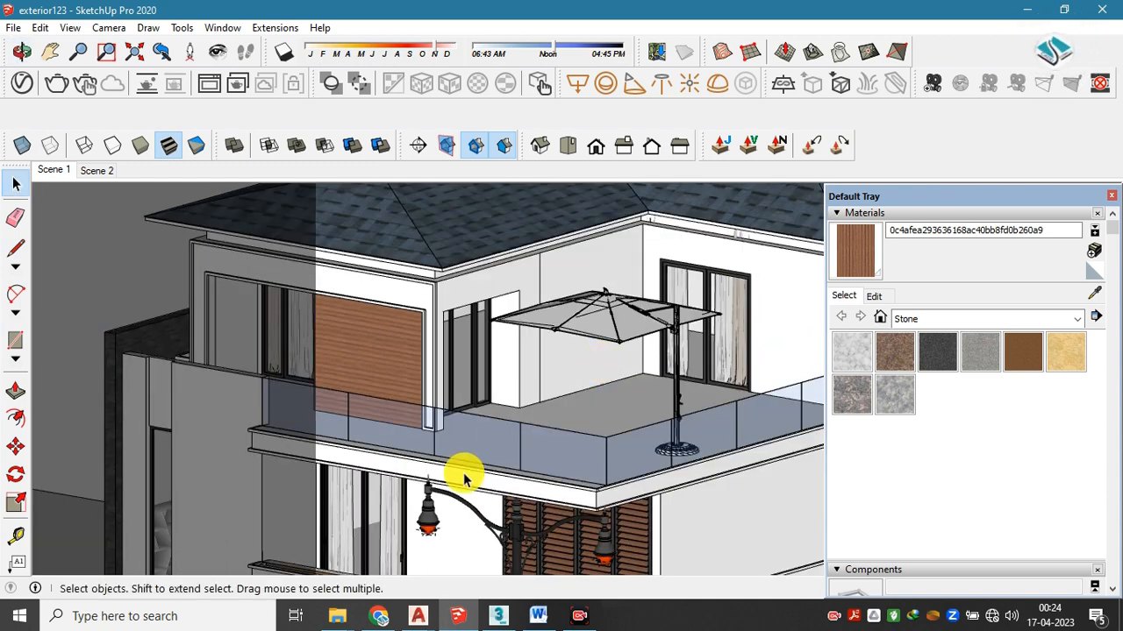
# Switch to File Explorer's EXTERIOR VILLAS folder and open reference image 1
pyautogui.moveTo(339, 619)
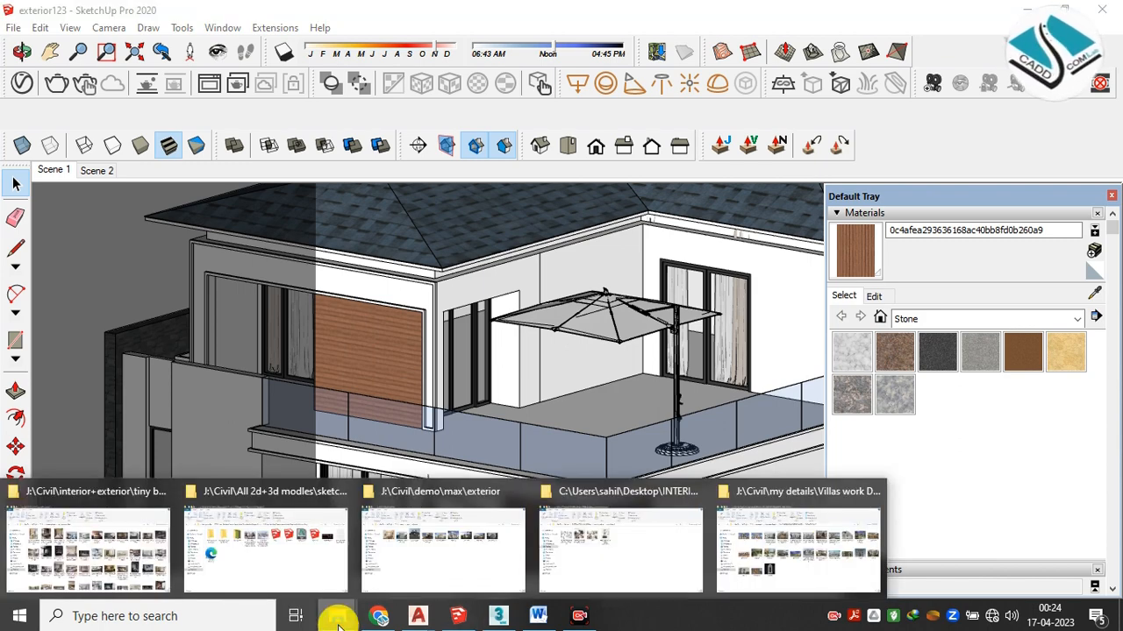
pyautogui.click(827, 543)
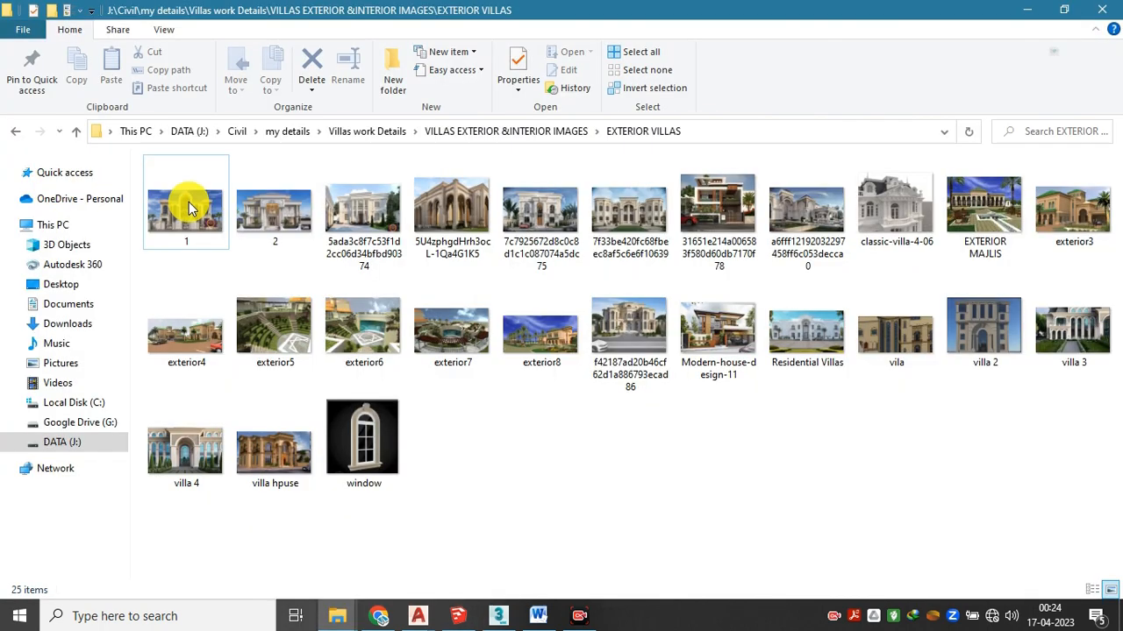
pyautogui.press('super+Tab')
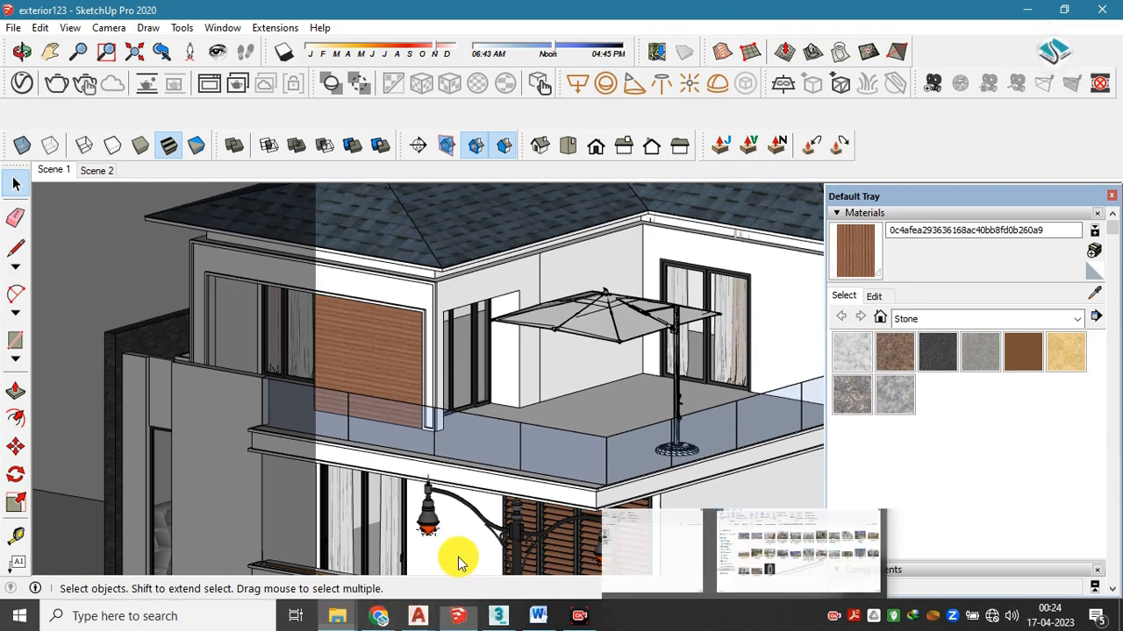
pyautogui.moveTo(337, 617)
pyautogui.click(789, 551)
pyautogui.click(180, 189)
pyautogui.doubleClick(180, 190)
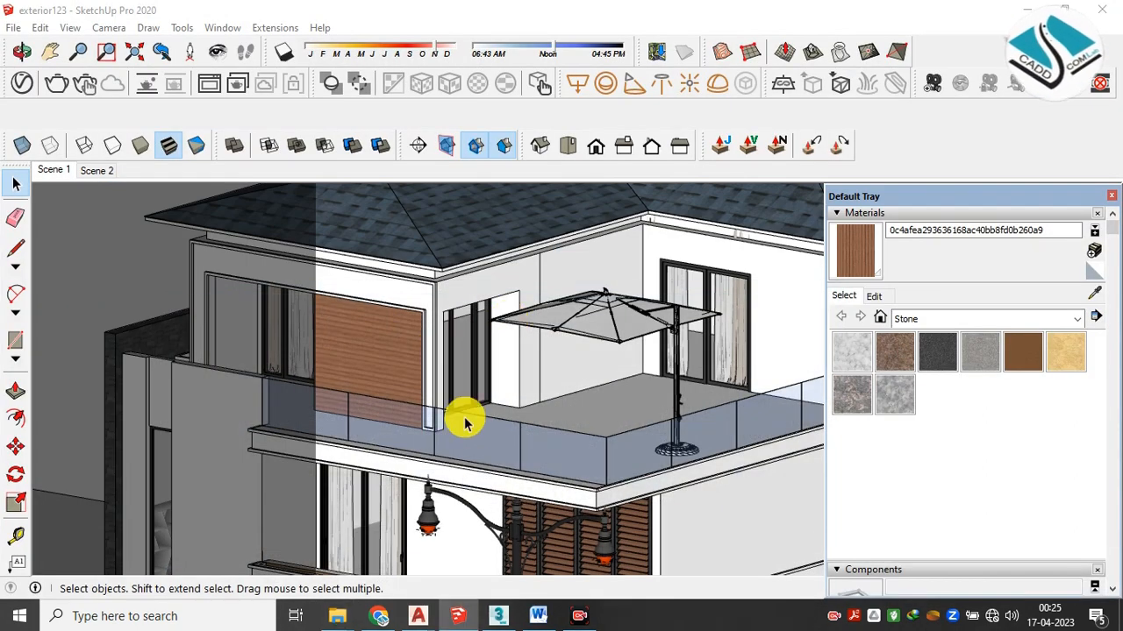
# Examine the SketchUp house's hipped roof, upper terrace and balcony levels from a raised viewpoint
pyautogui.moveTo(483, 339)
pyautogui.mouseDown()
pyautogui.moveTo(477, 307)
pyautogui.moveTo(485, 373)
pyautogui.moveTo(538, 338)
pyautogui.moveTo(548, 396)
pyautogui.mouseUp()
pyautogui.scroll(-3, 544, 263)
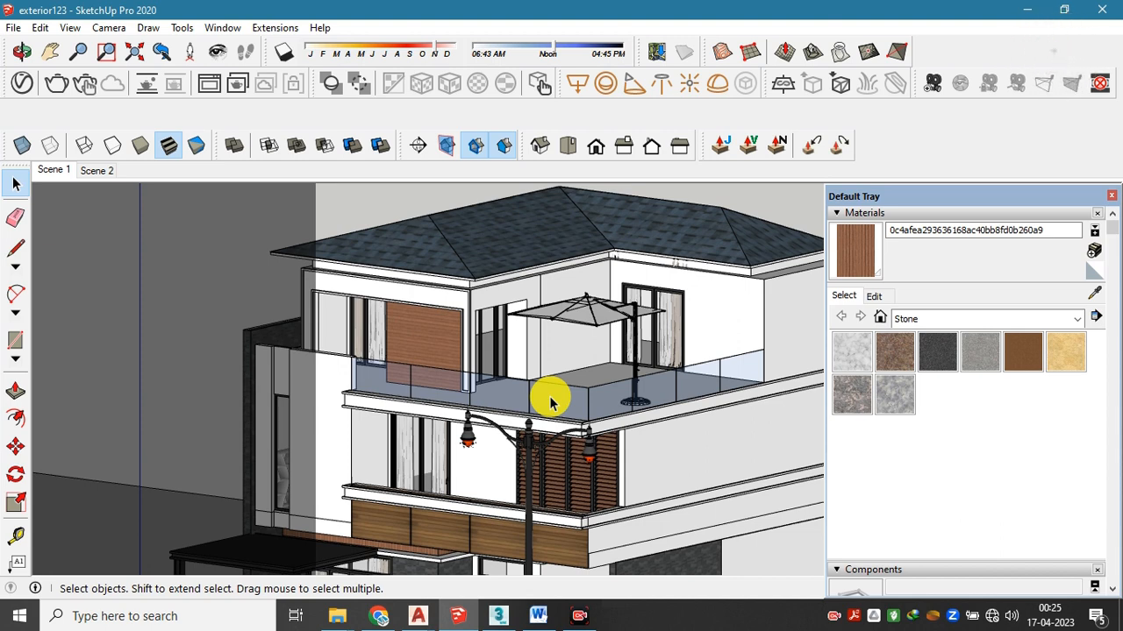
pyautogui.moveTo(492, 351); pyautogui.dragTo(491, 386)
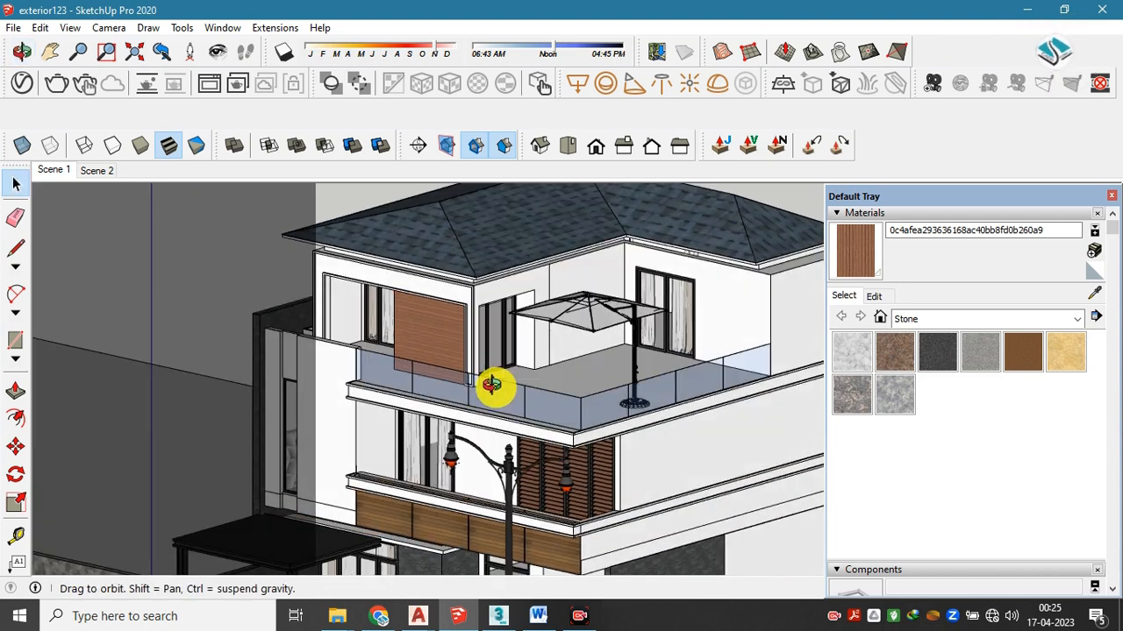
# Switch to the Word document of interior styles and highlight the heading "21 Most Popular Types of Interior Design Styles"
pyautogui.scroll(4, 526, 360)
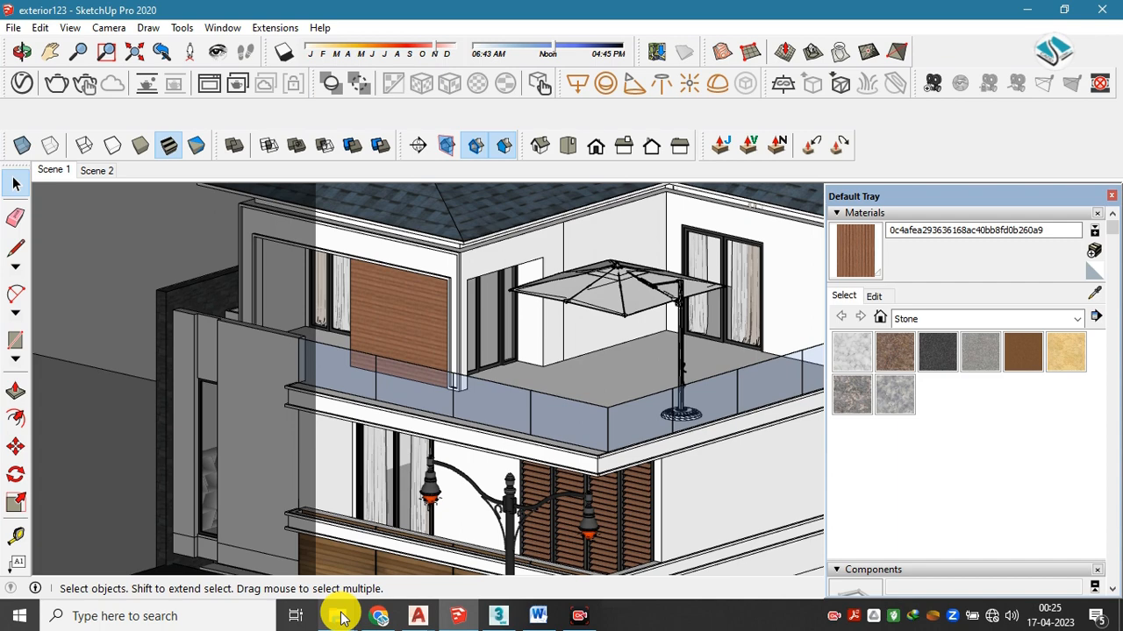
pyautogui.click(537, 615)
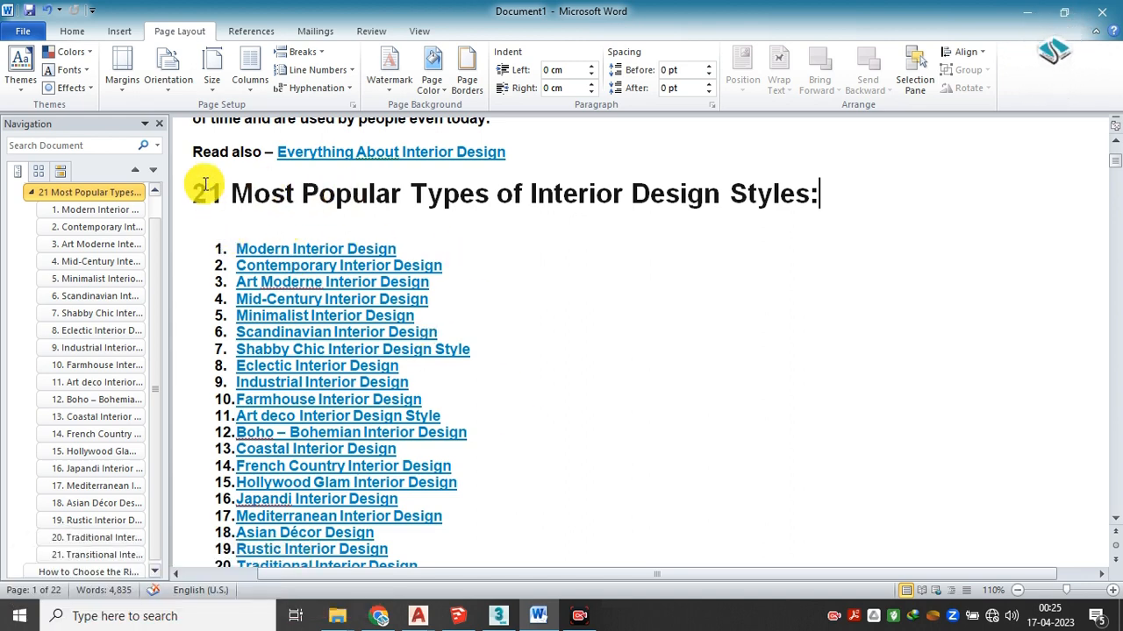
pyautogui.moveTo(186, 193); pyautogui.dragTo(808, 192)
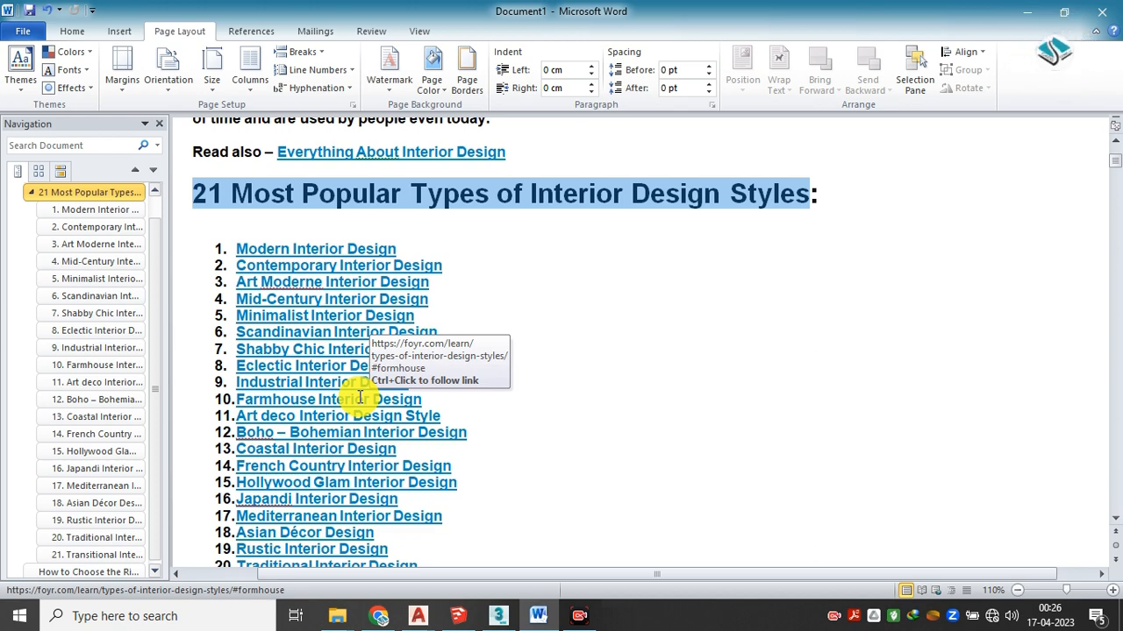
# Highlight the "1. Modern Interior Design Style" heading and review that section's text and living-space picture
pyautogui.scroll(-5, 550, 409)
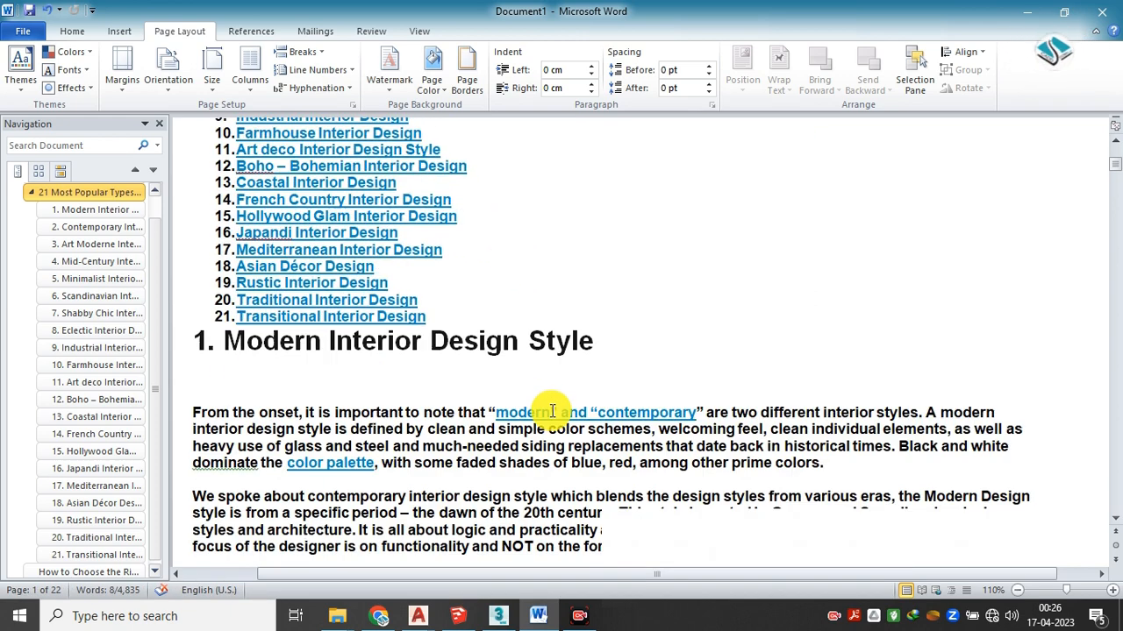
pyautogui.scroll(-1, 551, 410)
pyautogui.moveTo(605, 297); pyautogui.dragTo(191, 296)
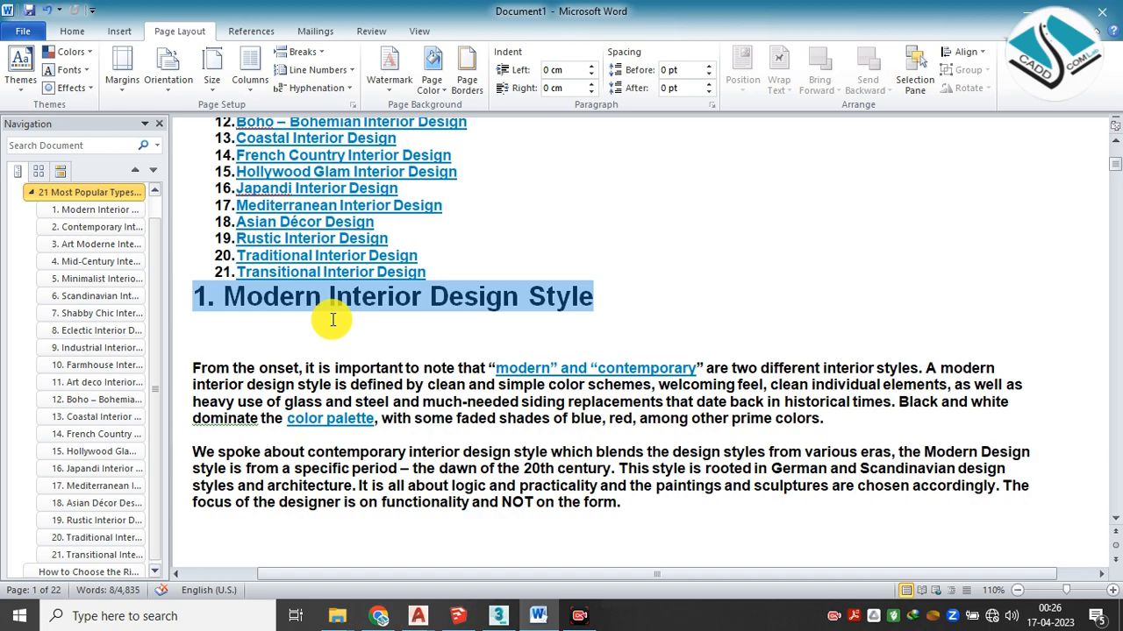
pyautogui.scroll(-12, 481, 343)
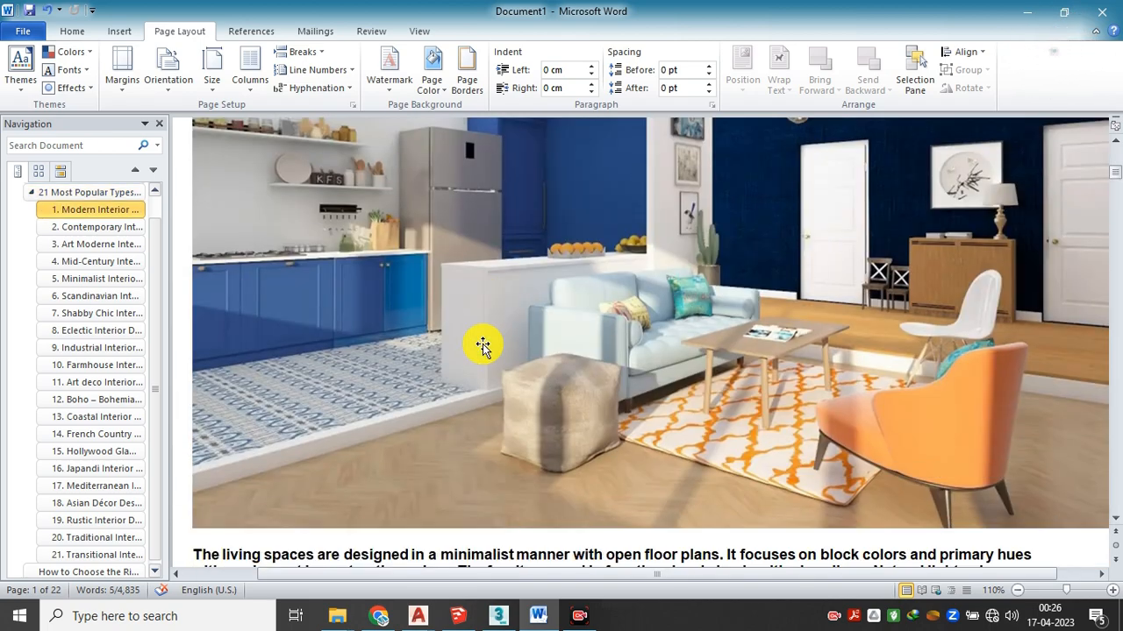
pyautogui.scroll(-12, 482, 344)
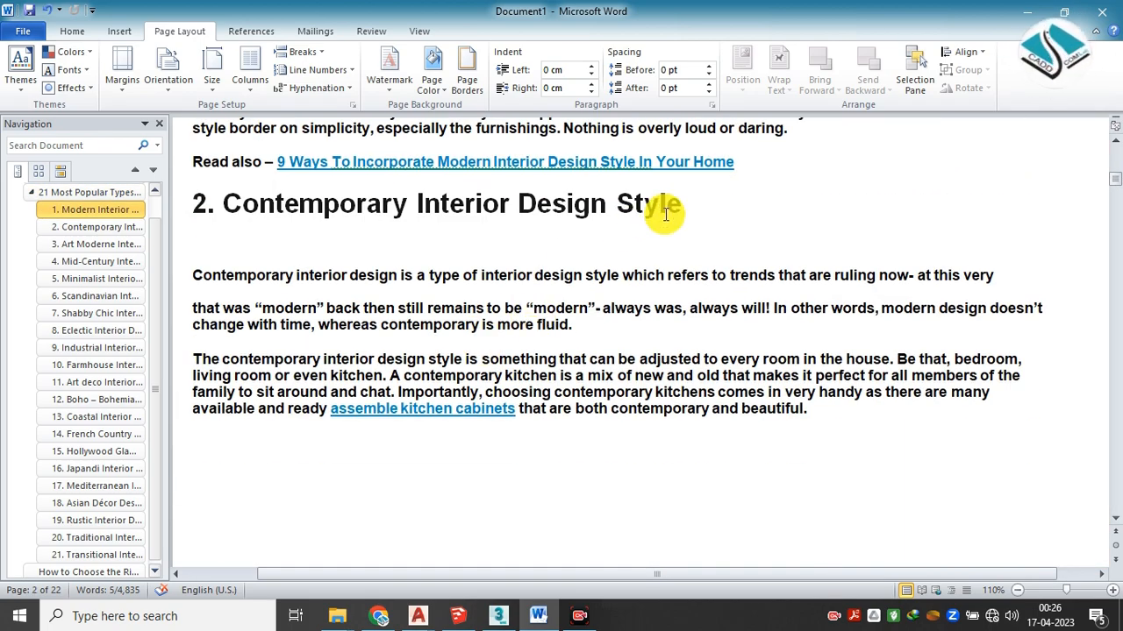
# Highlight the "2. Contemporary Interior Design Style" heading, reduce the page zoom to 80%, and review the section's picture
pyautogui.moveTo(707, 198); pyautogui.dragTo(208, 204)
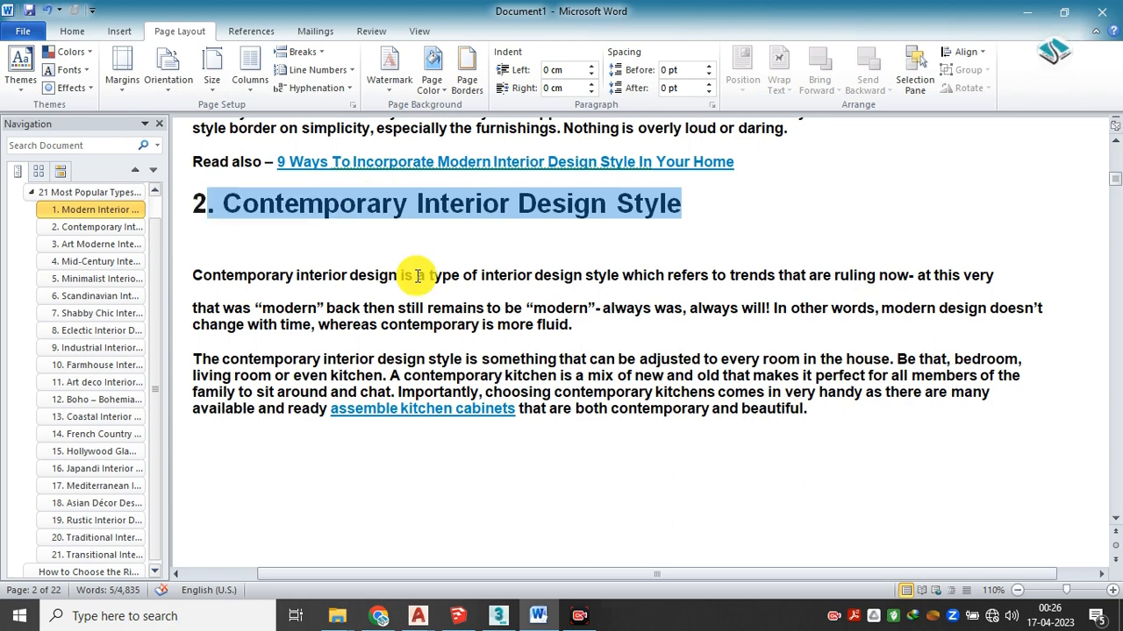
pyautogui.click(494, 321)
pyautogui.keyDown('ctrl'); pyautogui.scroll(-3, 493, 319); pyautogui.keyUp('ctrl')
pyautogui.scroll(-7, 493, 318)
pyautogui.scroll(-12, 494, 321)
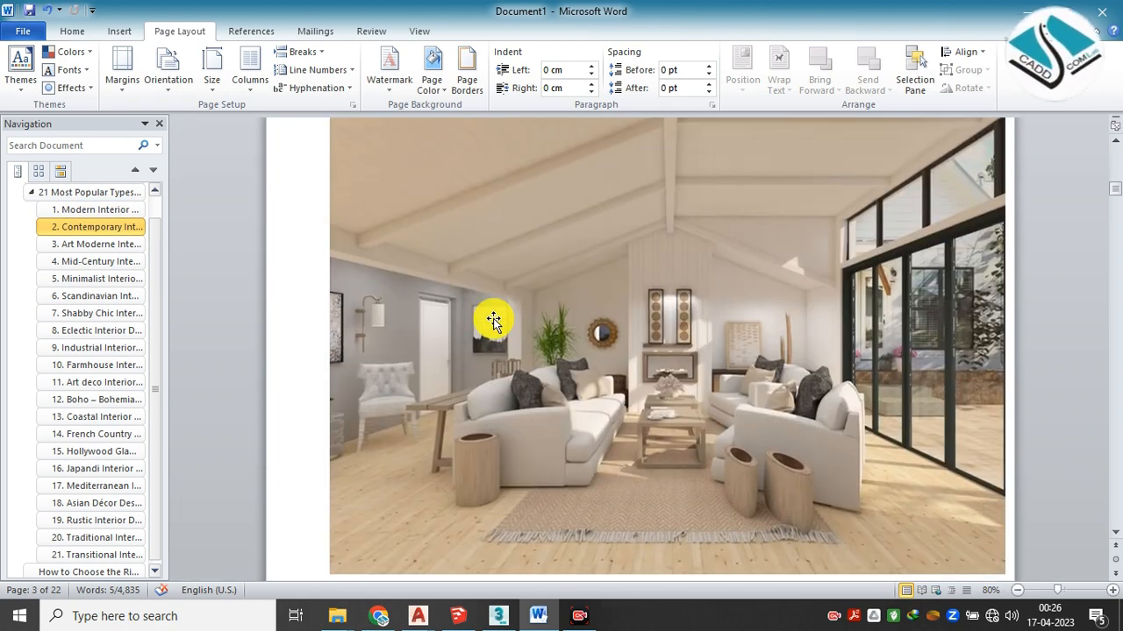
# Review the document's sections from Art Moderne through Shabby Chic, looking at the example room pictures
pyautogui.scroll(-10, 492, 338)
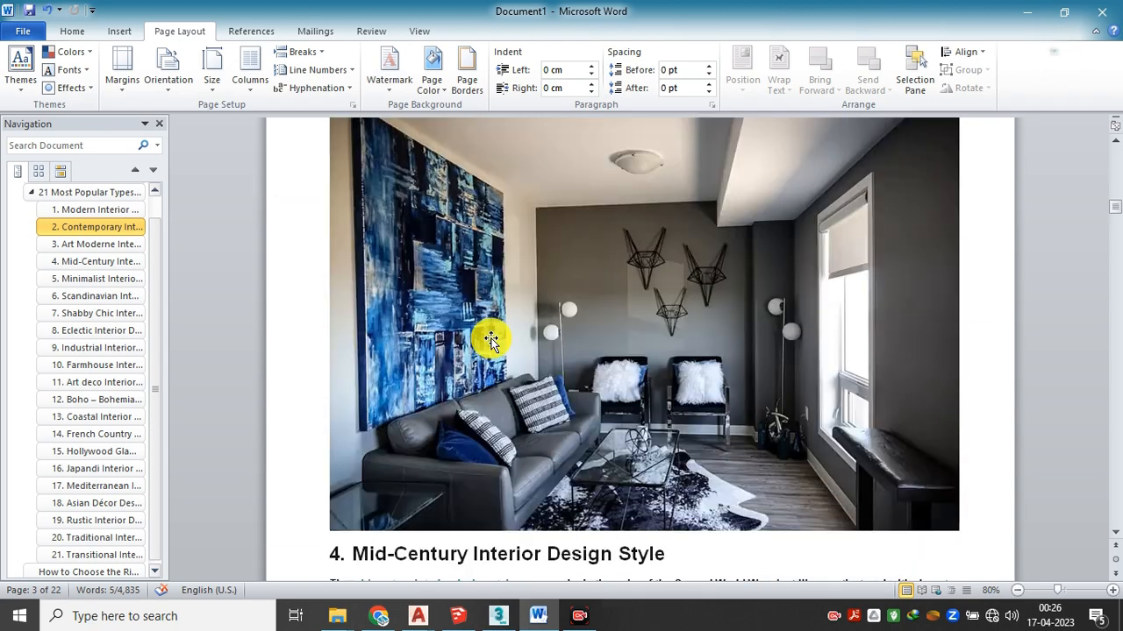
pyautogui.scroll(-20, 521, 351)
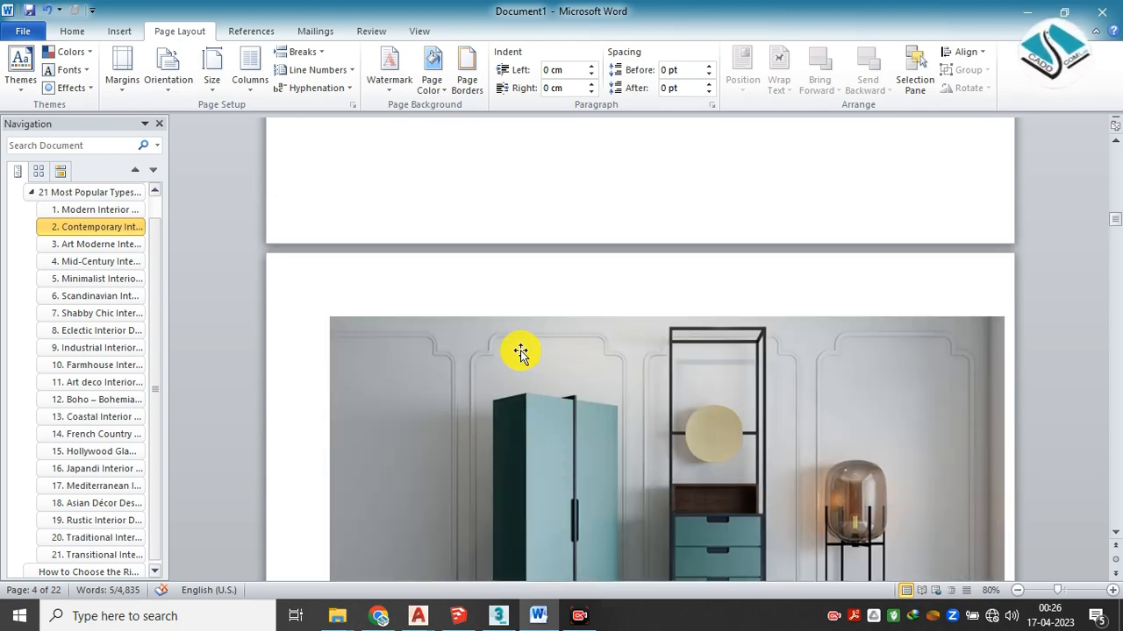
pyautogui.scroll(-12, 521, 351)
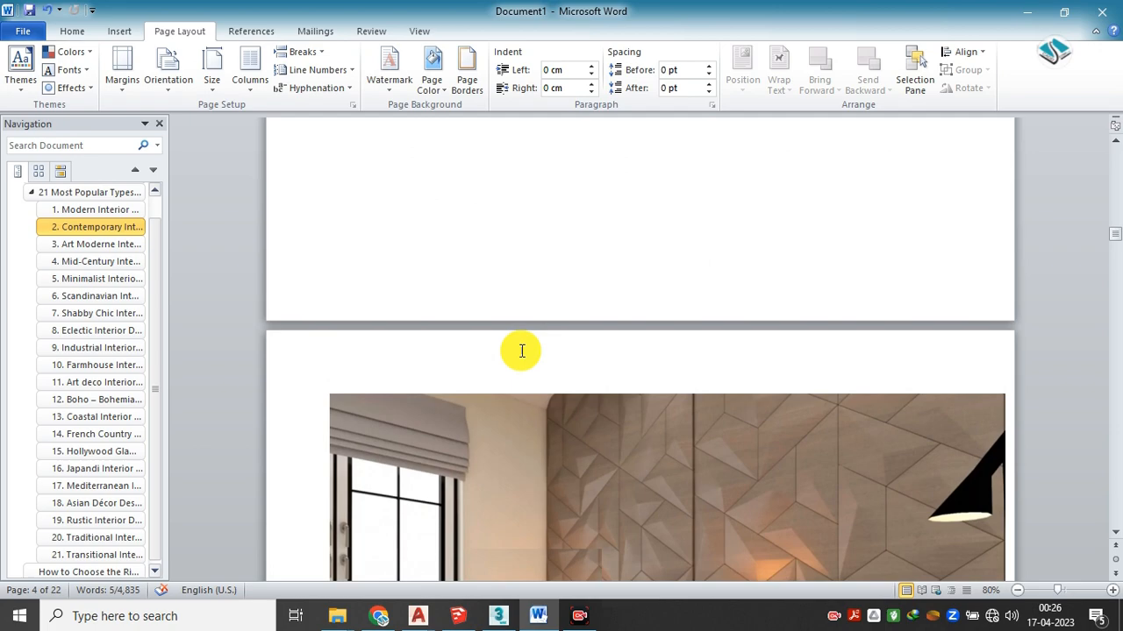
pyautogui.scroll(-12, 521, 353)
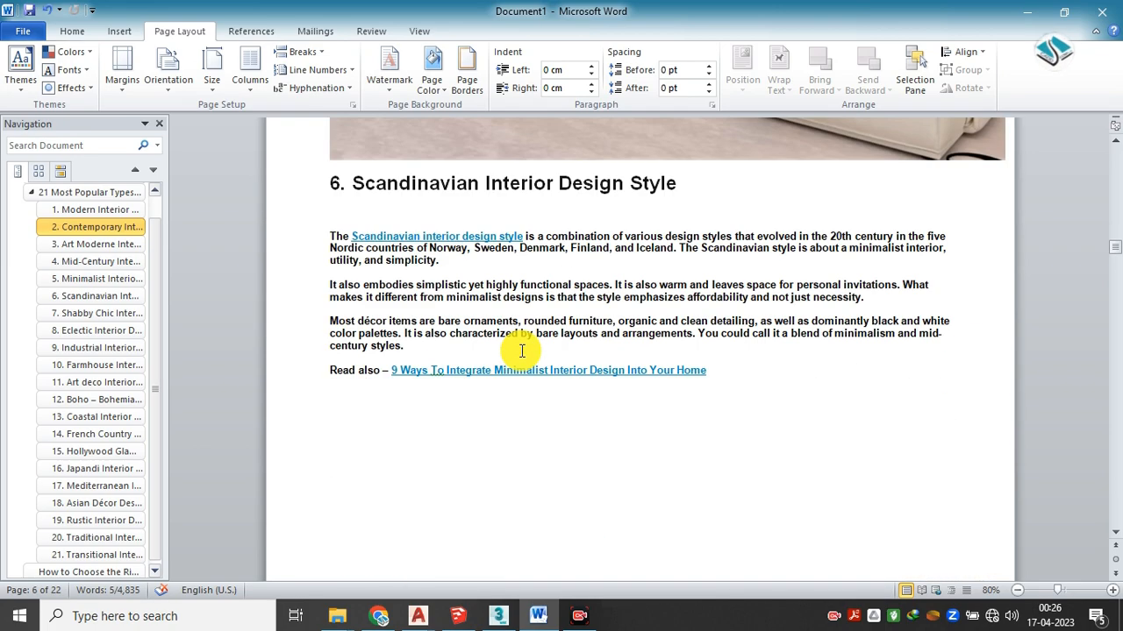
pyautogui.scroll(-12, 536, 412)
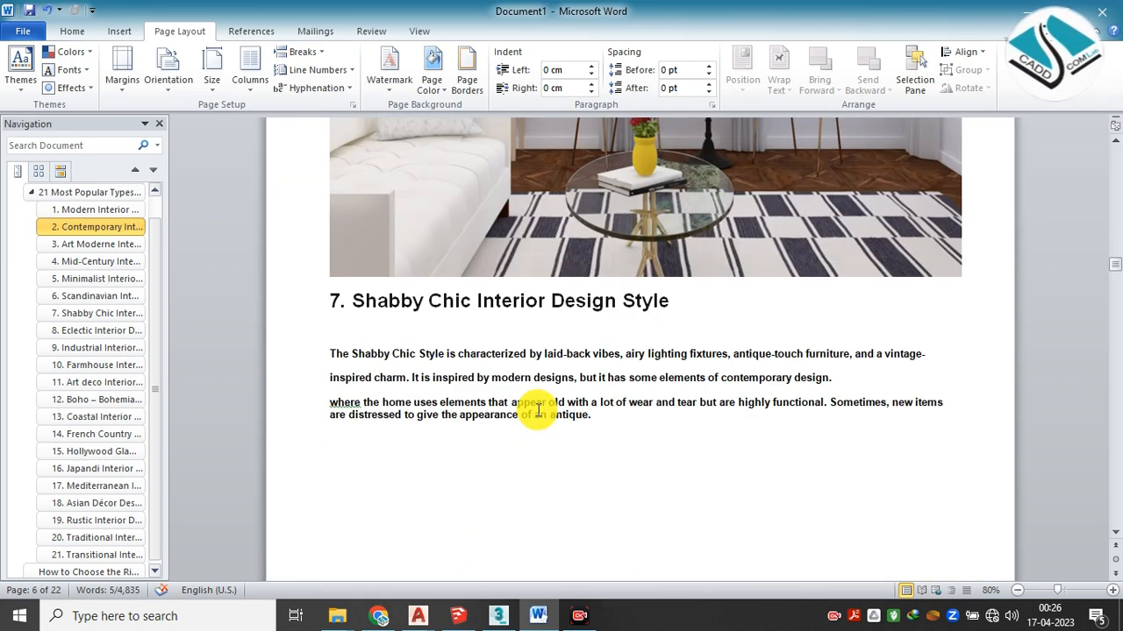
# Review the Eclectic, Industrial and Farmhouse interior design sections with their pictures
pyautogui.scroll(-12, 537, 412)
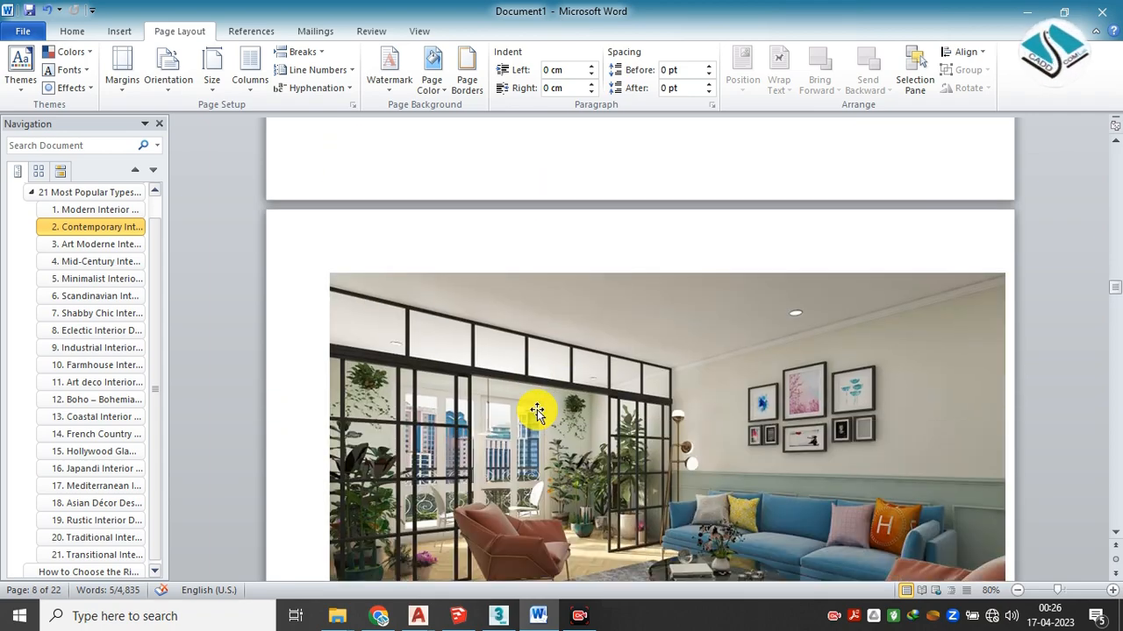
pyautogui.scroll(-6, 537, 412)
pyautogui.scroll(-12, 537, 409)
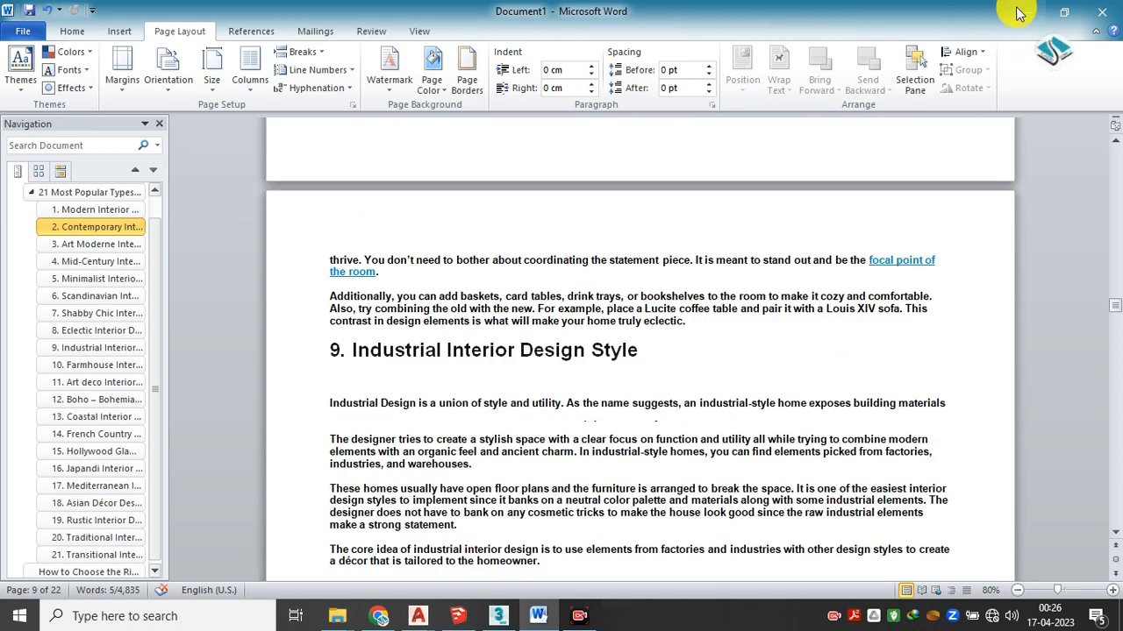
pyautogui.scroll(-5, 756, 355)
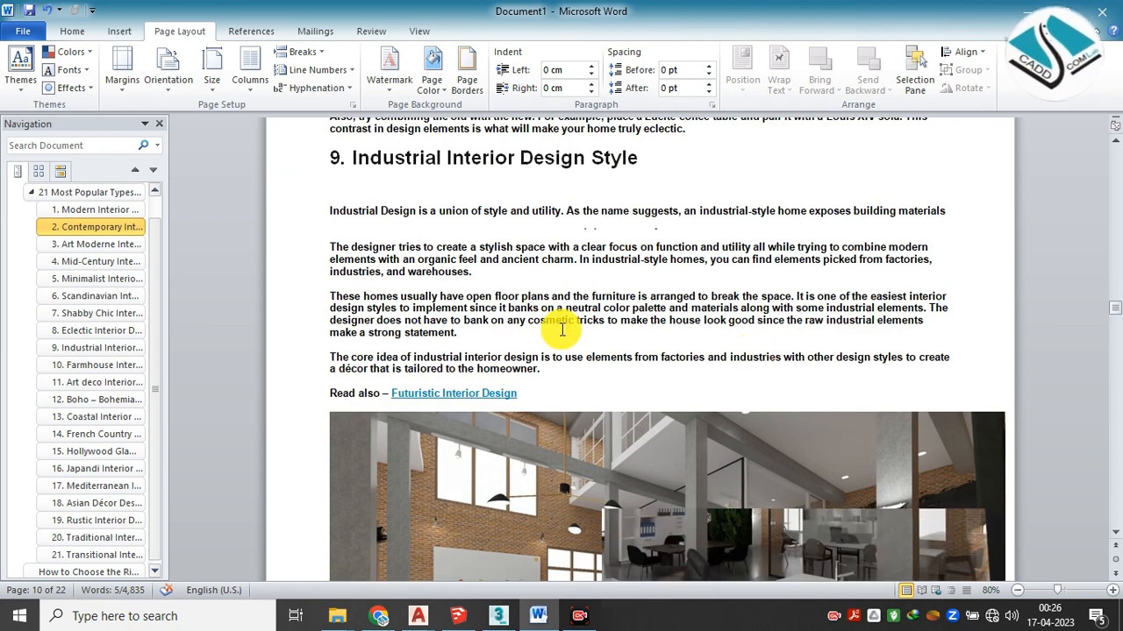
pyautogui.scroll(-5, 561, 329)
pyautogui.scroll(-5, 646, 343)
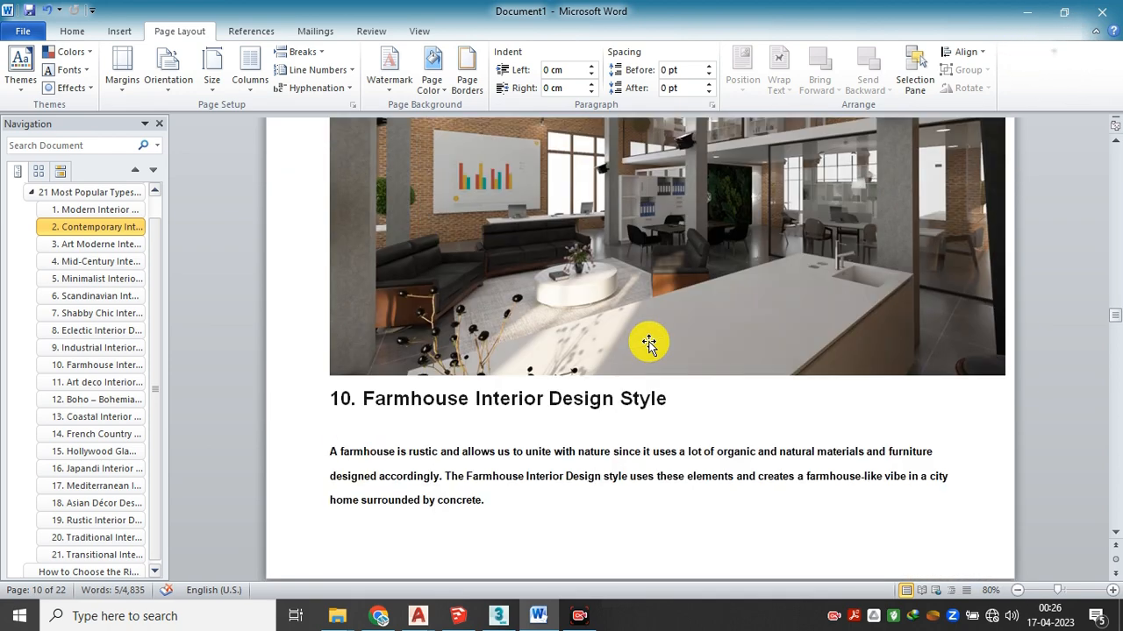
# Switch to File Explorer's tiny bedroom ideas folder, open the first bedroom image, and examine its wall panelling and ceiling lighting
pyautogui.moveTo(337, 616)
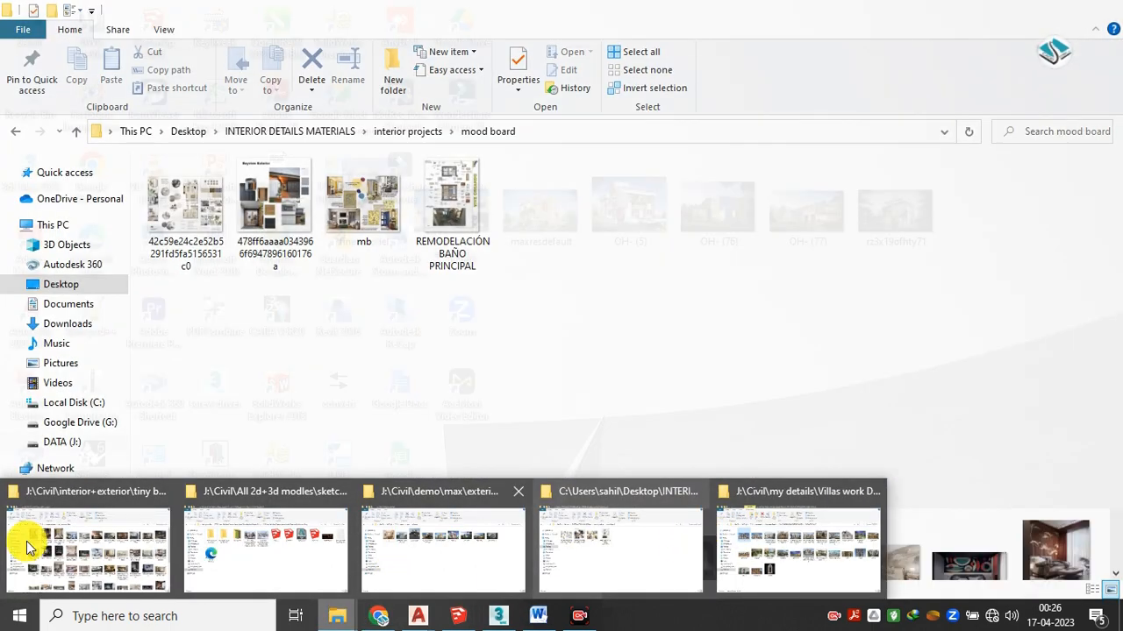
pyautogui.click(27, 540)
pyautogui.click(197, 193)
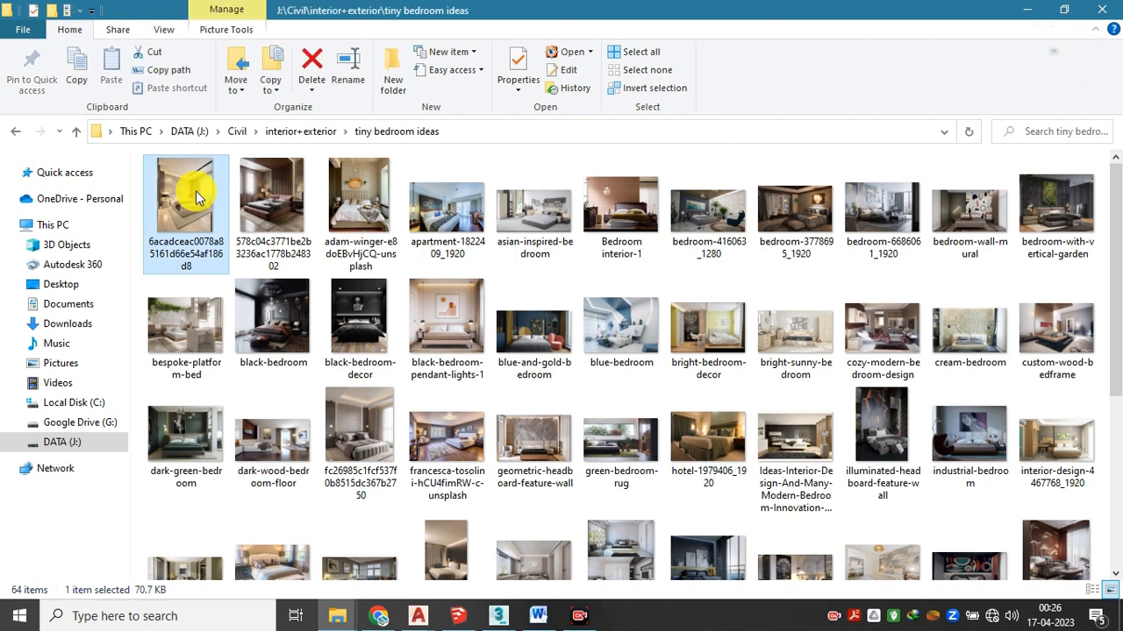
pyautogui.doubleClick(197, 193)
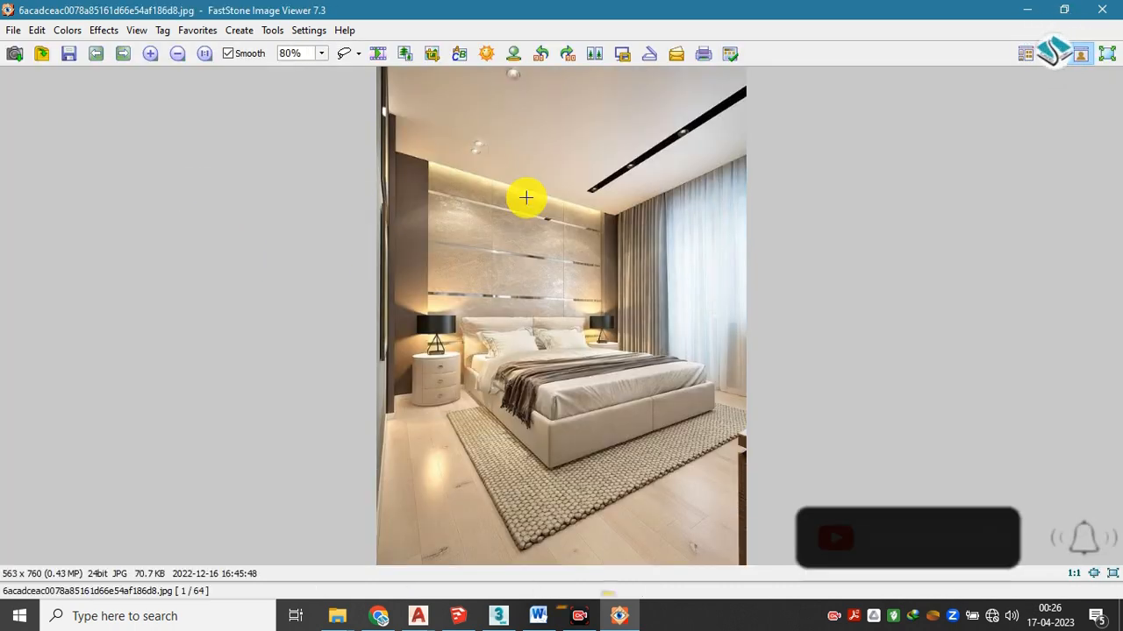
pyautogui.scroll(4, 527, 197)
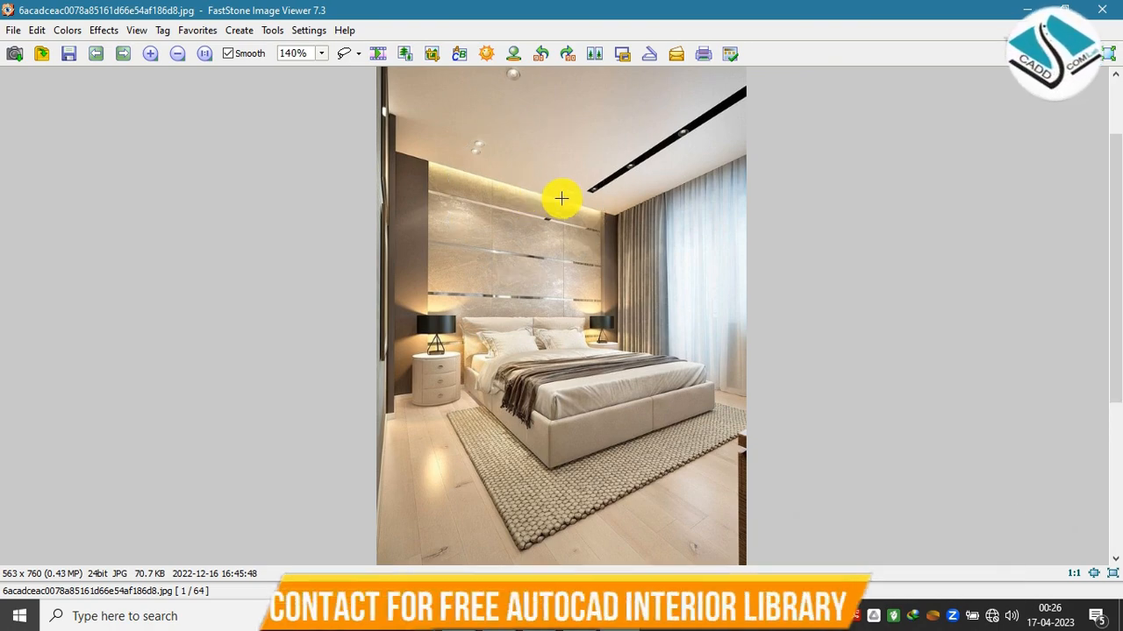
pyautogui.scroll(4, 550, 198)
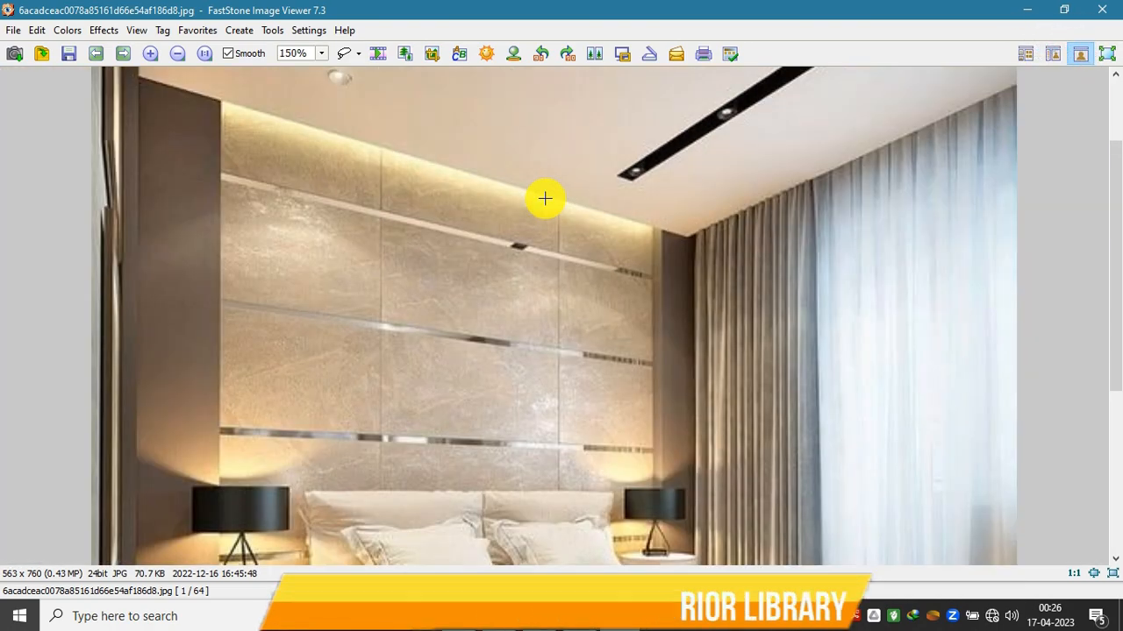
pyautogui.scroll(-2, 537, 208)
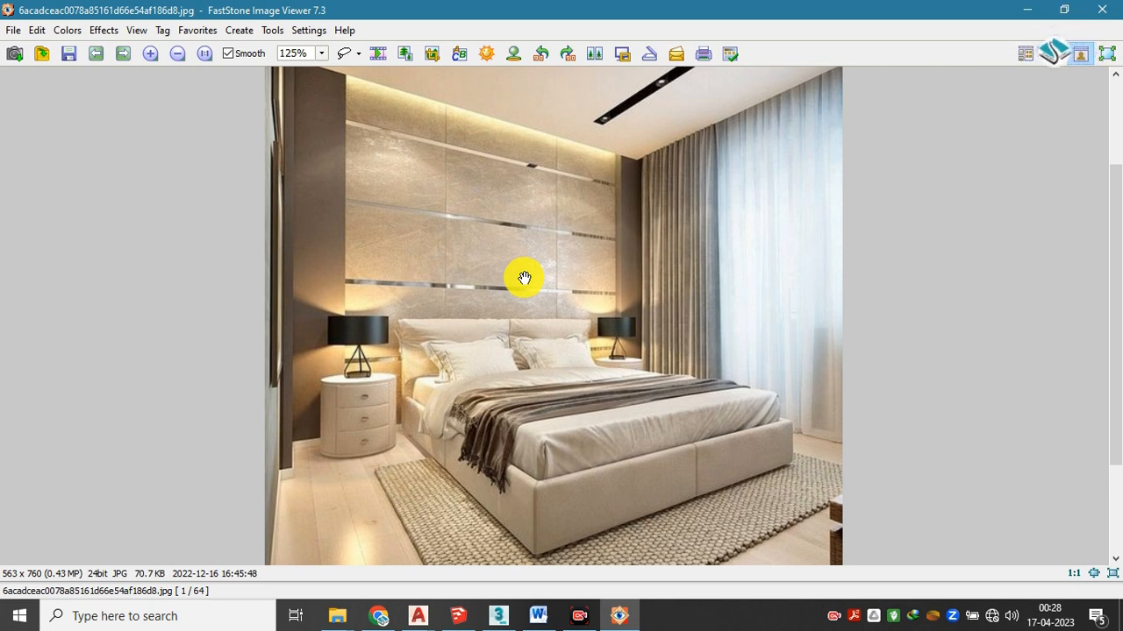
# Switch to AutoCAD's complete detail all.dwg and examine the overall sheet layout and the architectural floor plans
pyautogui.click(418, 616)
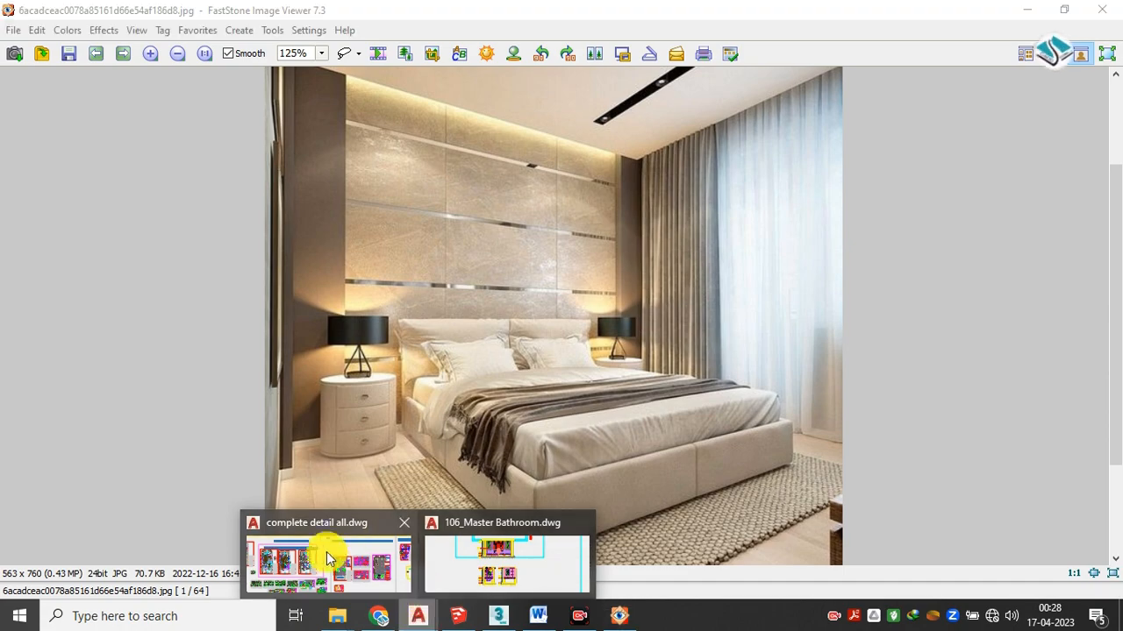
pyautogui.click(329, 559)
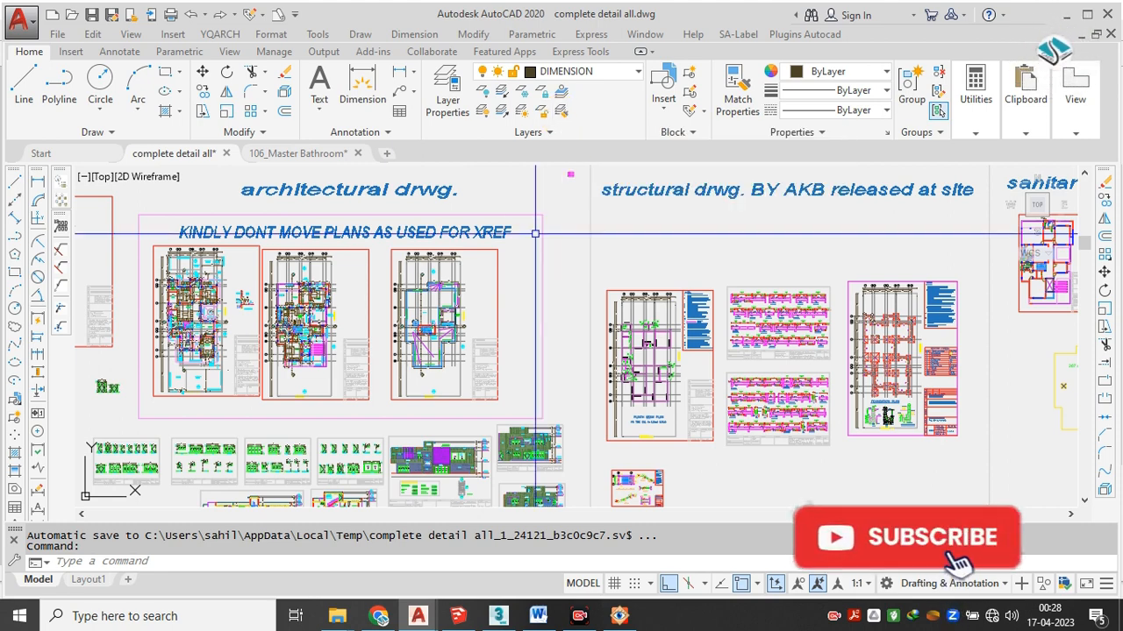
pyautogui.scroll(-3, 459, 241)
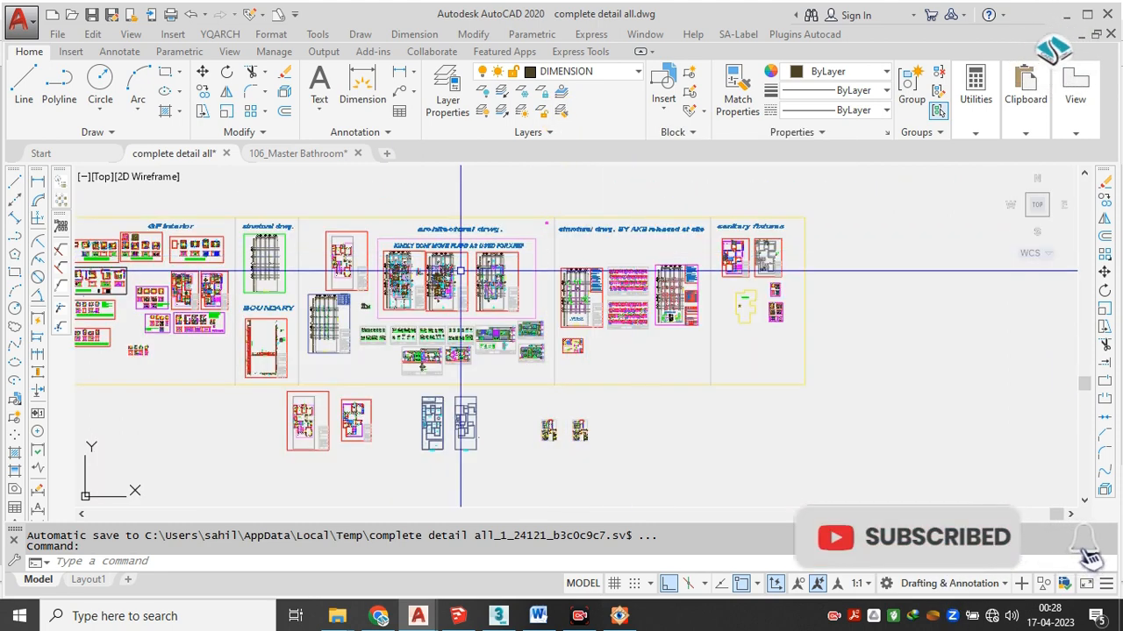
pyautogui.scroll(5, 386, 250)
pyautogui.scroll(5, 390, 254)
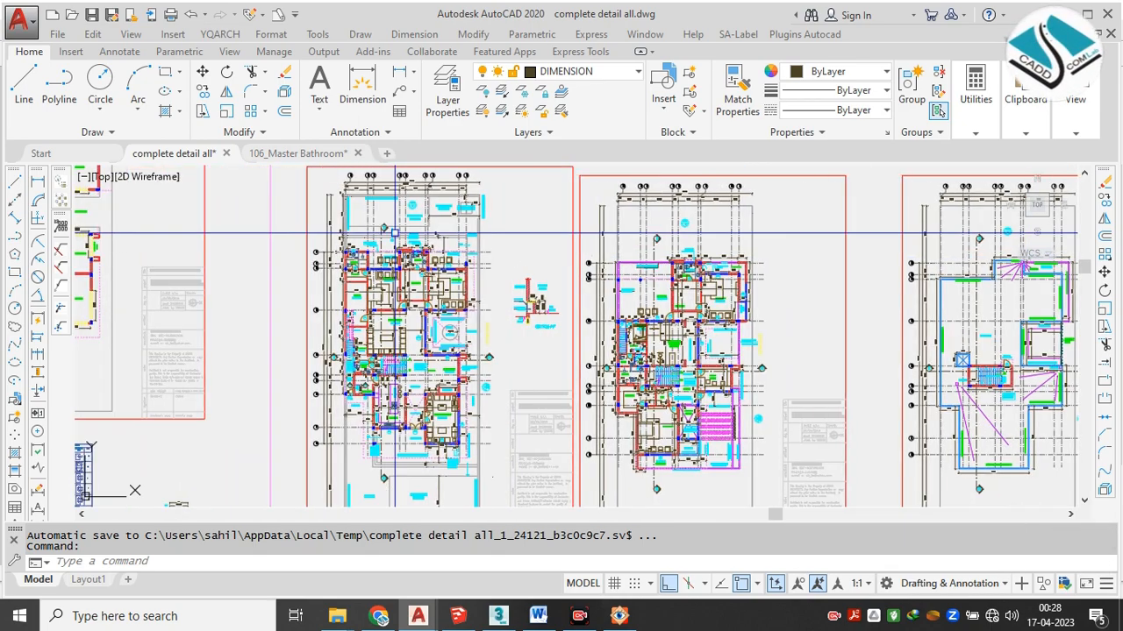
pyautogui.moveTo(381, 260); pyautogui.dragTo(467, 259)
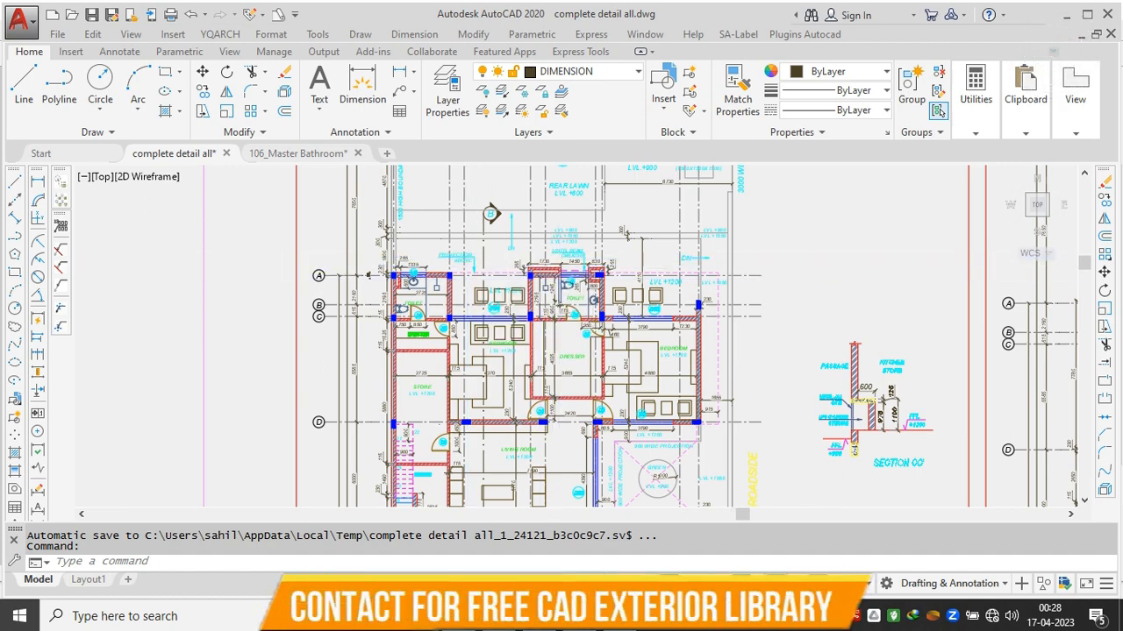
# Inspect the bedroom and dresser walls with their opening dimensions in the unfurnished plan
pyautogui.scroll(-3, 403, 237)
pyautogui.scroll(-1, 635, 360)
pyautogui.scroll(8, 539, 259)
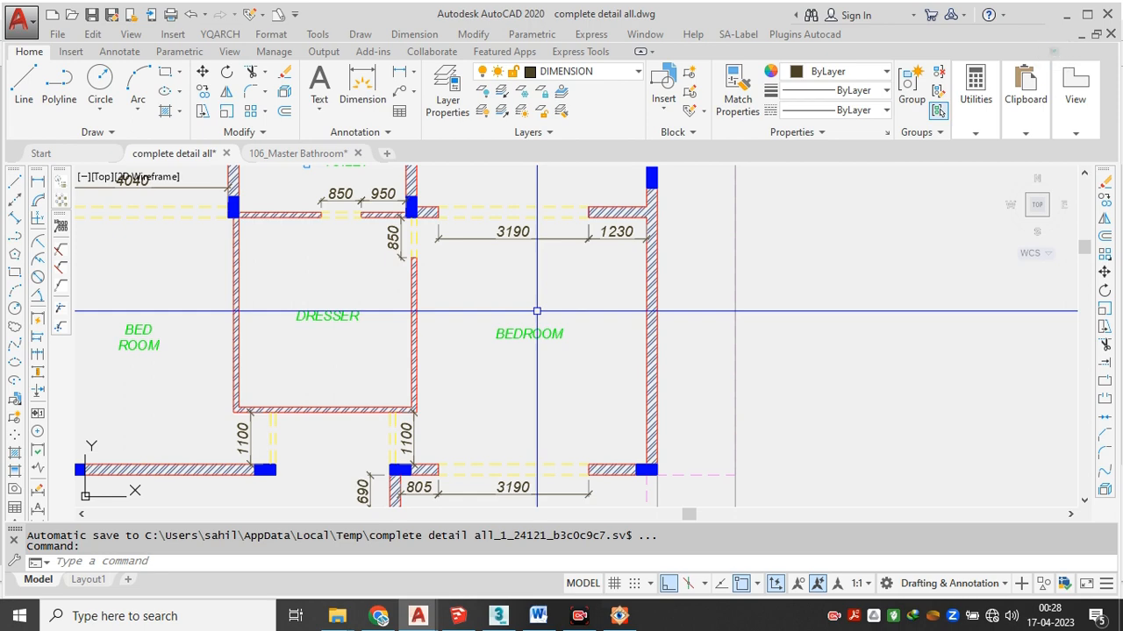
# Return to the first furnished architectural floor plan and examine its bedrooms, dresser, toilets and store
pyautogui.scroll(-6, 542, 311)
pyautogui.moveTo(898, 325); pyautogui.dragTo(404, 203)
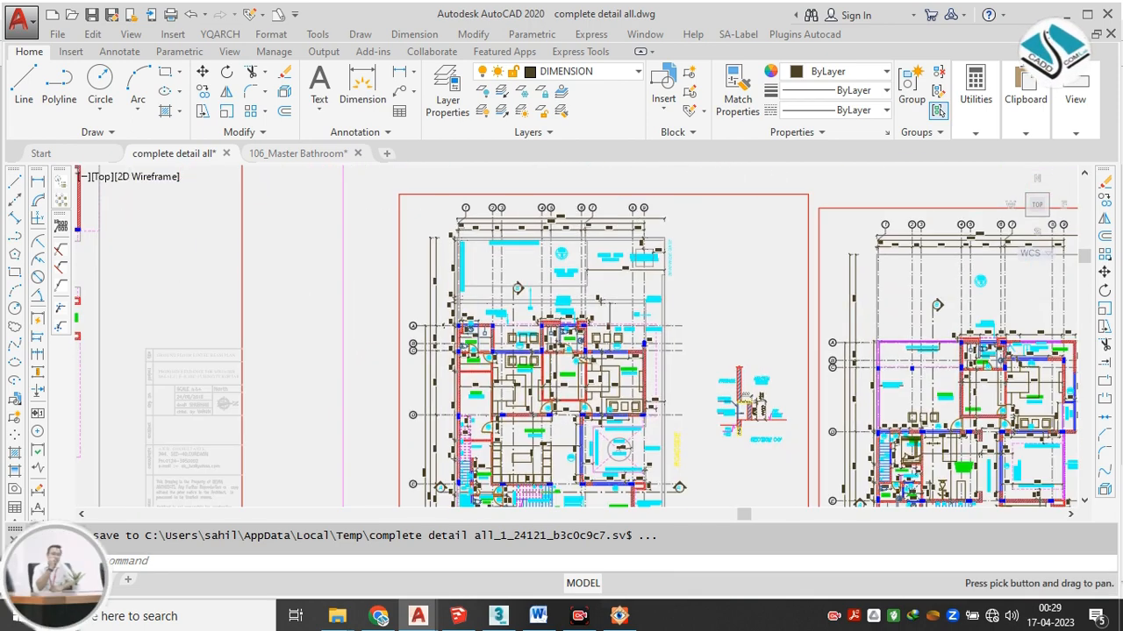
pyautogui.scroll(5, 555, 372)
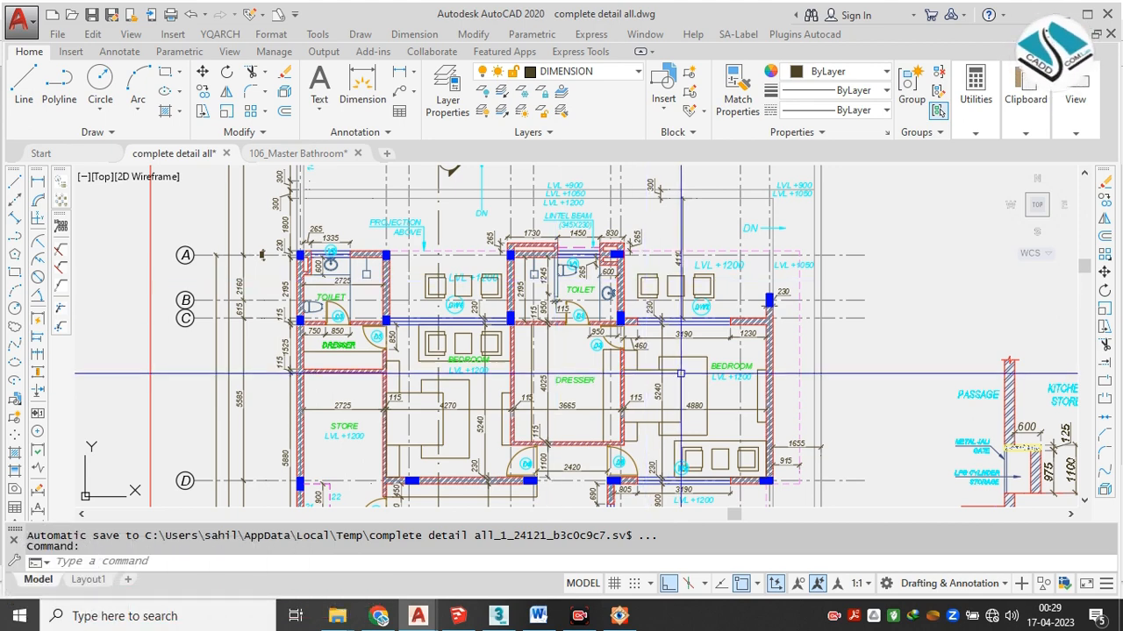
pyautogui.scroll(-1, 605, 342)
pyautogui.scroll(-1, 528, 303)
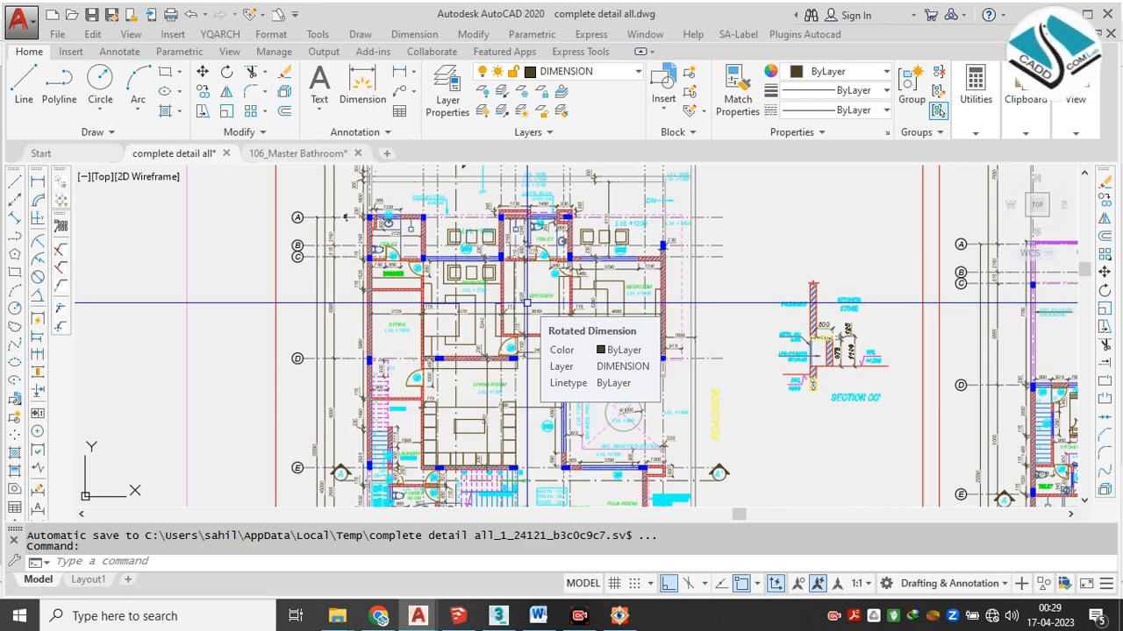
# Examine the column footing layout and notes among the structural drawings released at site
pyautogui.scroll(-6, 527, 307)
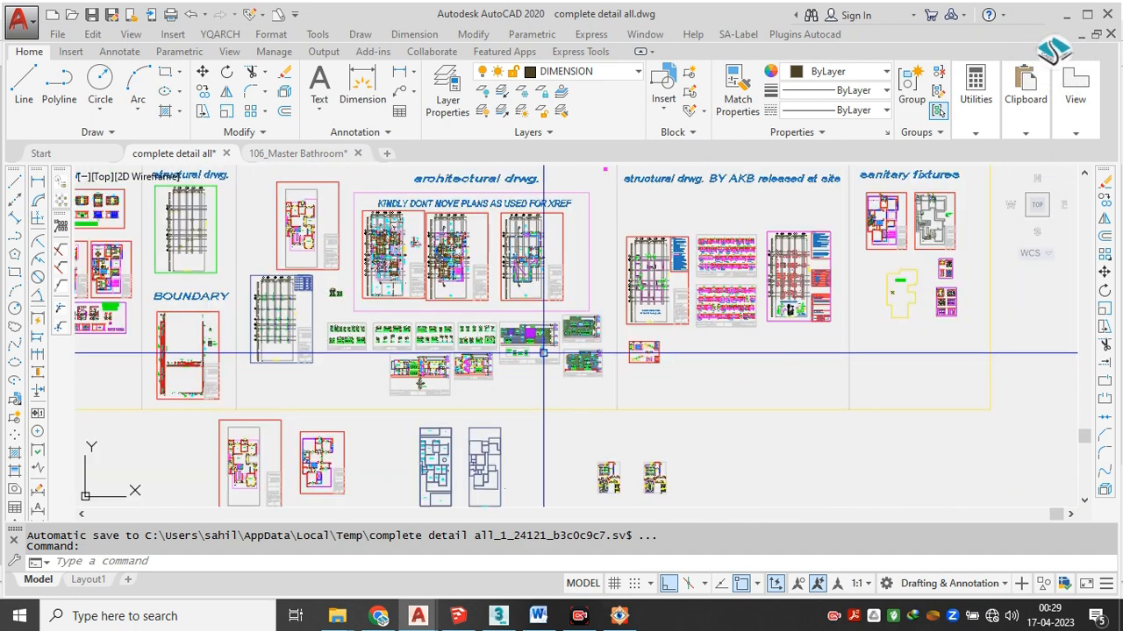
pyautogui.scroll(8, 657, 254)
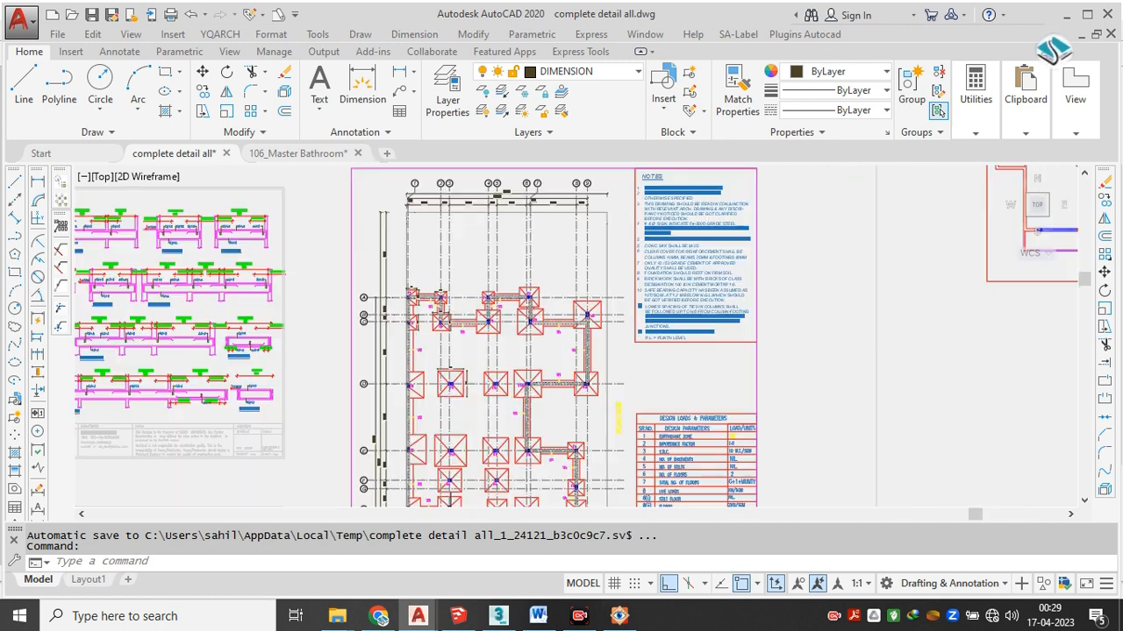
# Inspect the column footings and connecting walls between gridlines A and D on the foundation plan
pyautogui.moveTo(504, 286); pyautogui.dragTo(662, 329)
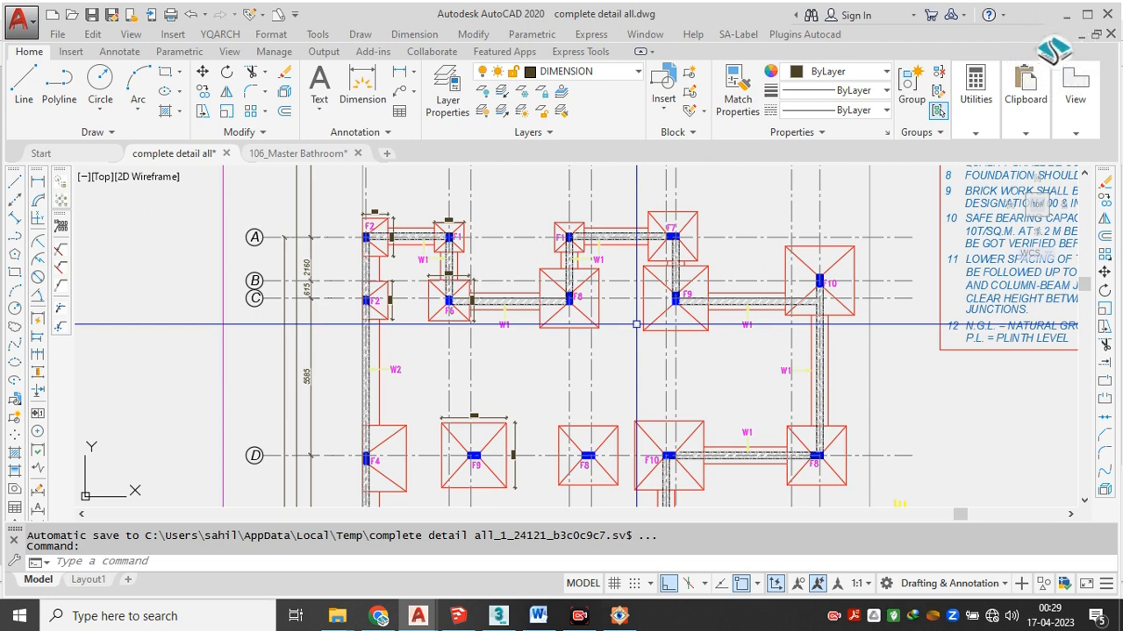
pyautogui.scroll(-5, 635, 325)
pyautogui.scroll(2, 312, 319)
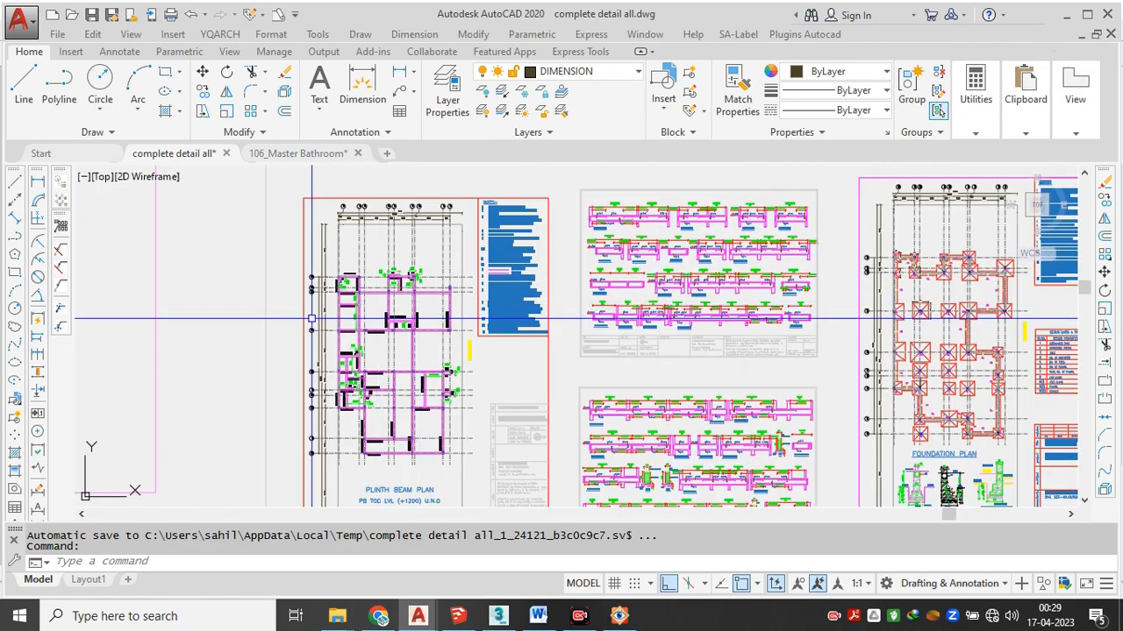
# Examine the terrace, dresser, toilet and bedroom in the furnished first floor plan
pyautogui.moveTo(311, 319); pyautogui.dragTo(686, 319)
pyautogui.scroll(-2, 683, 317)
pyautogui.moveTo(291, 286); pyautogui.dragTo(622, 330)
pyautogui.scroll(4, 599, 321)
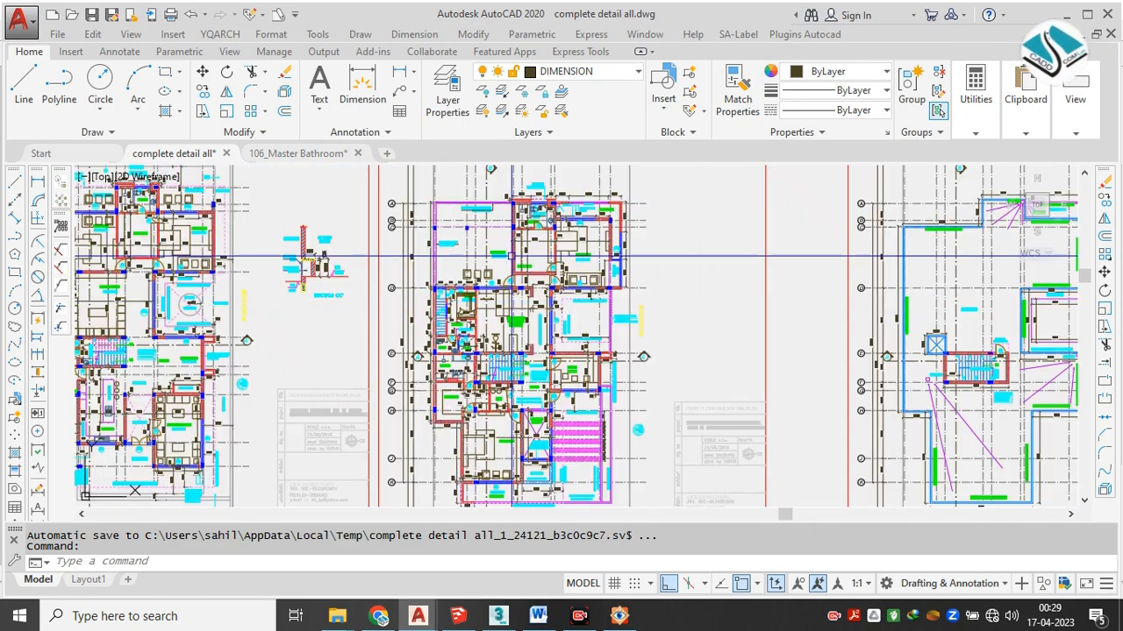
pyautogui.scroll(4, 523, 249)
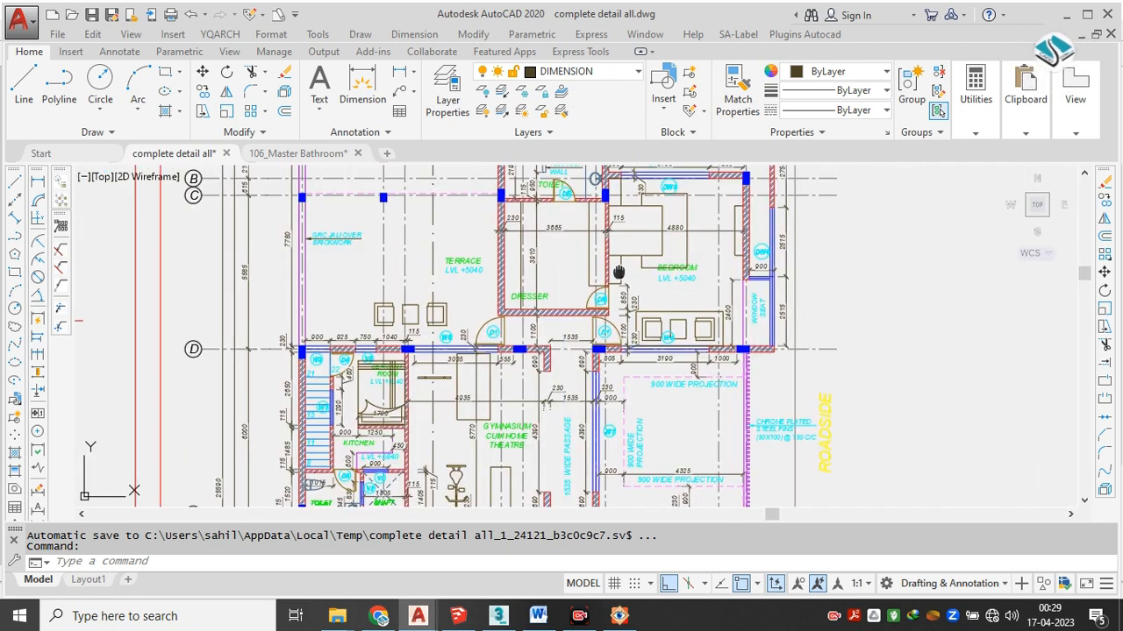
pyautogui.moveTo(619, 273); pyautogui.dragTo(603, 287)
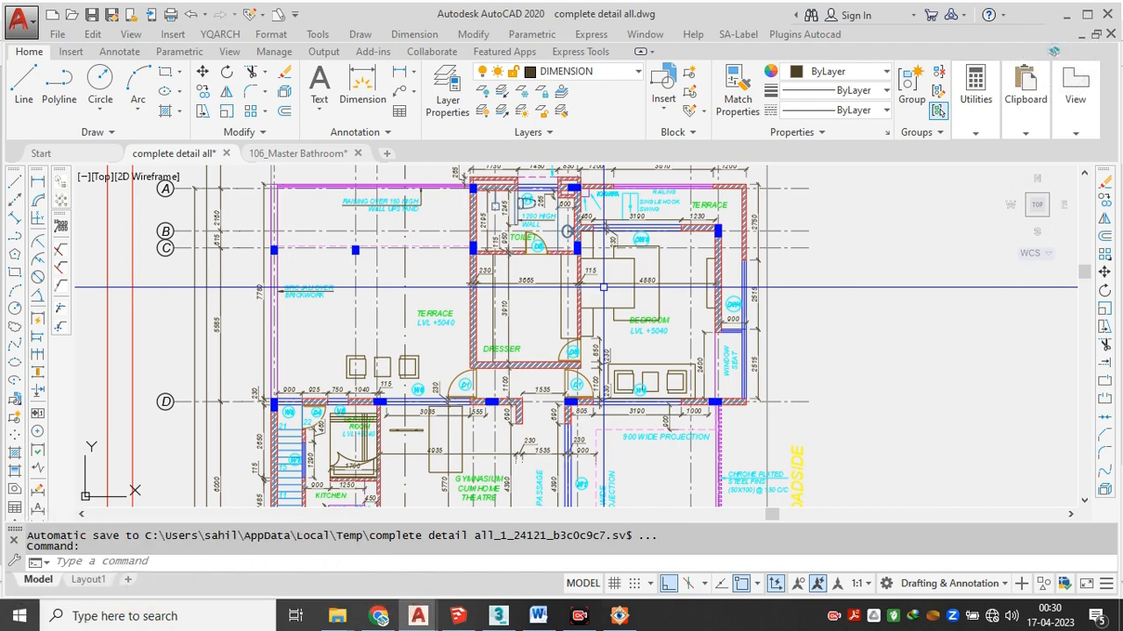
# Review the room walls and opening dimensions from the bedrooms to the living room in the unfurnished ground floor plan
pyautogui.scroll(-5, 604, 287)
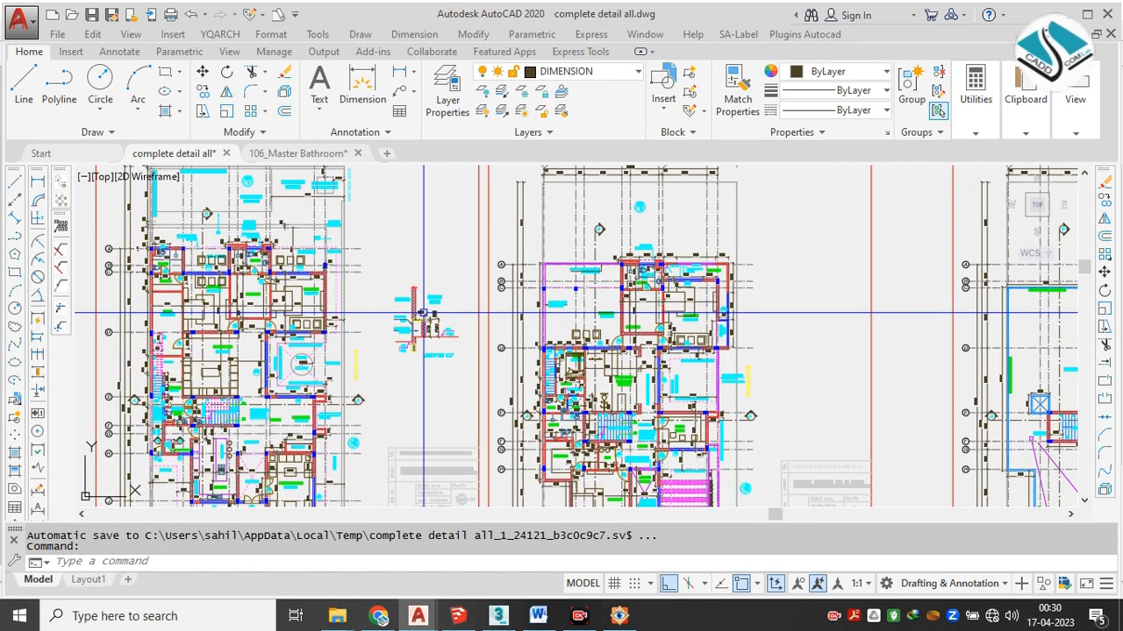
pyautogui.moveTo(466, 331)
pyautogui.mouseDown()
pyautogui.moveTo(674, 330)
pyautogui.moveTo(837, 351)
pyautogui.mouseUp()
pyautogui.scroll(2, 507, 247)
pyautogui.moveTo(507, 247); pyautogui.dragTo(581, 409)
pyautogui.scroll(4, 572, 246)
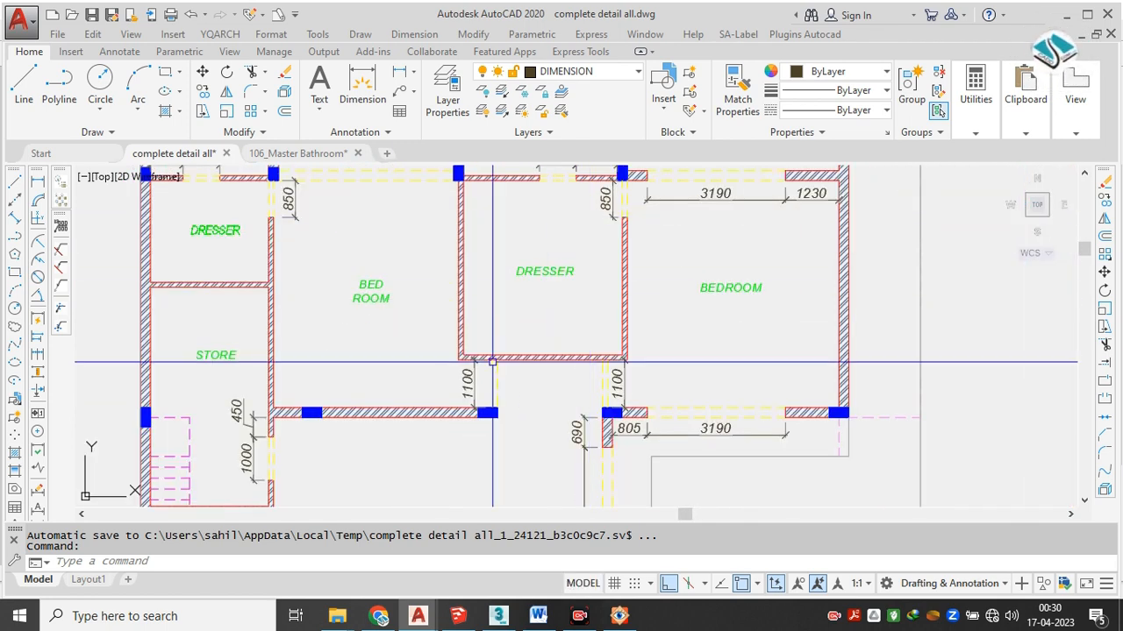
pyautogui.scroll(-4, 492, 361)
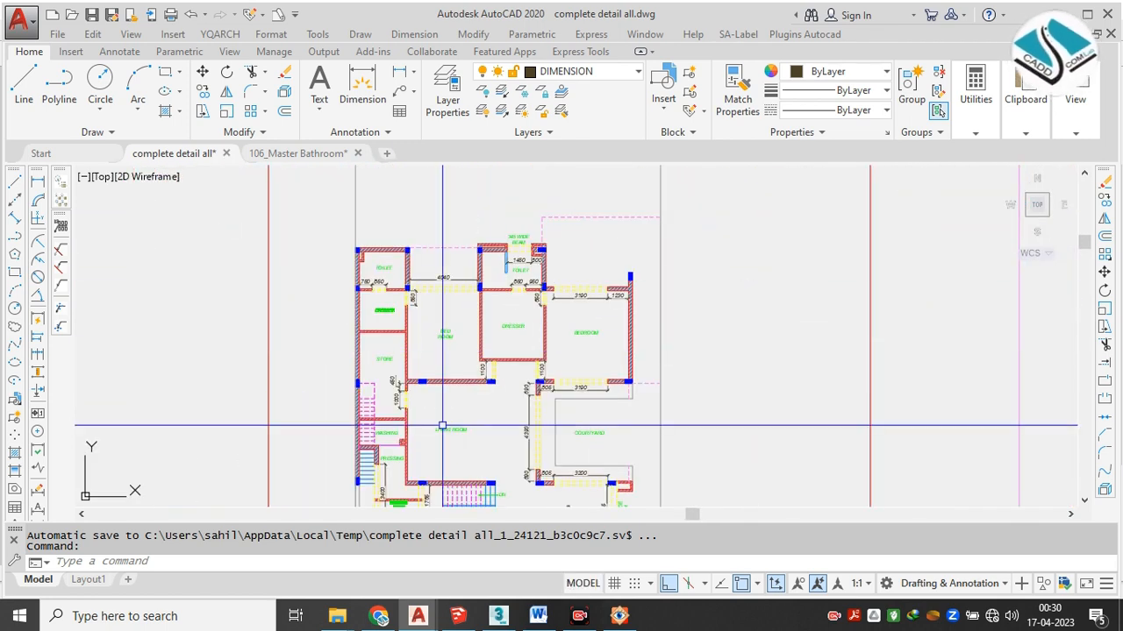
pyautogui.moveTo(442, 426); pyautogui.dragTo(429, 349)
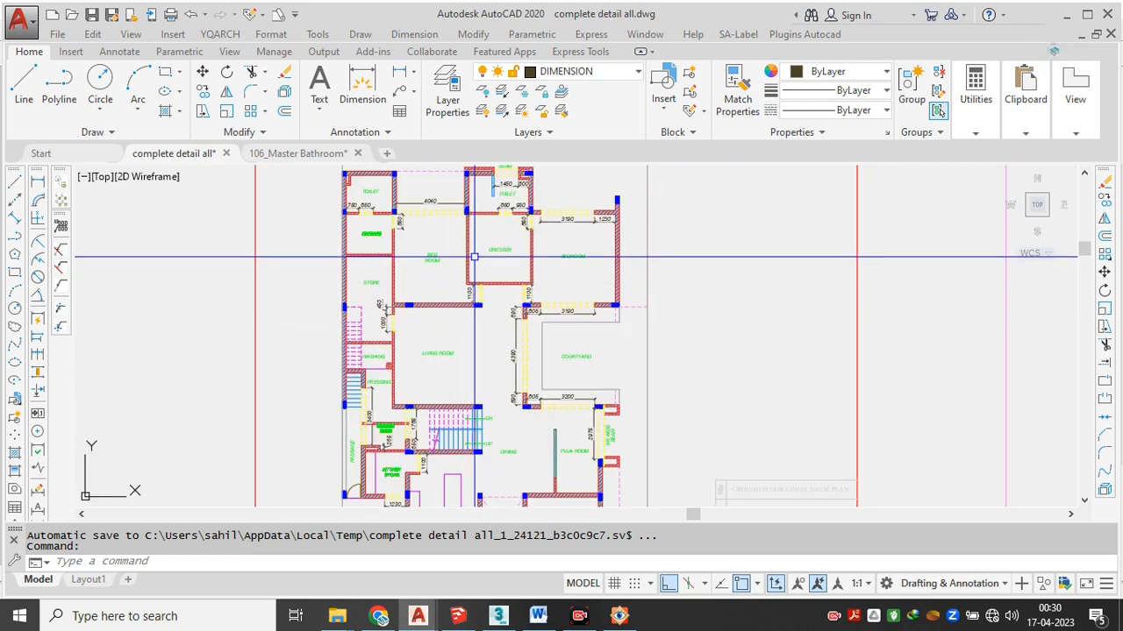
# Examine the furnished ground floor plan's bedrooms, dresser, toilets and store beside Section CC'
pyautogui.moveTo(798, 312); pyautogui.dragTo(175, 312)
pyautogui.moveTo(703, 343); pyautogui.dragTo(511, 201)
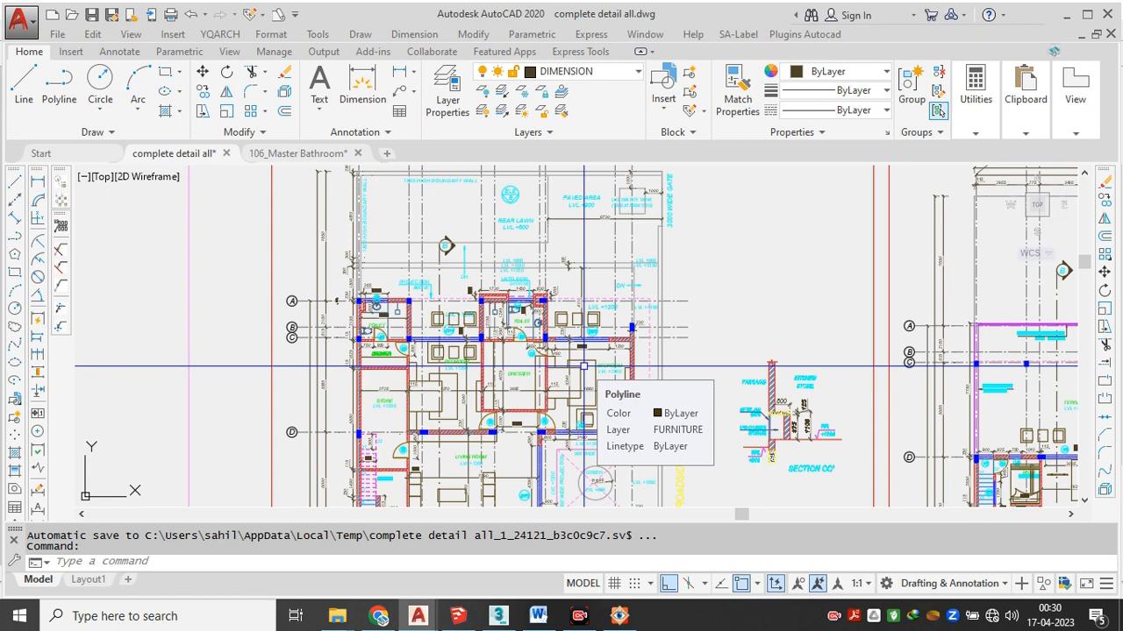
pyautogui.scroll(-3, 583, 366)
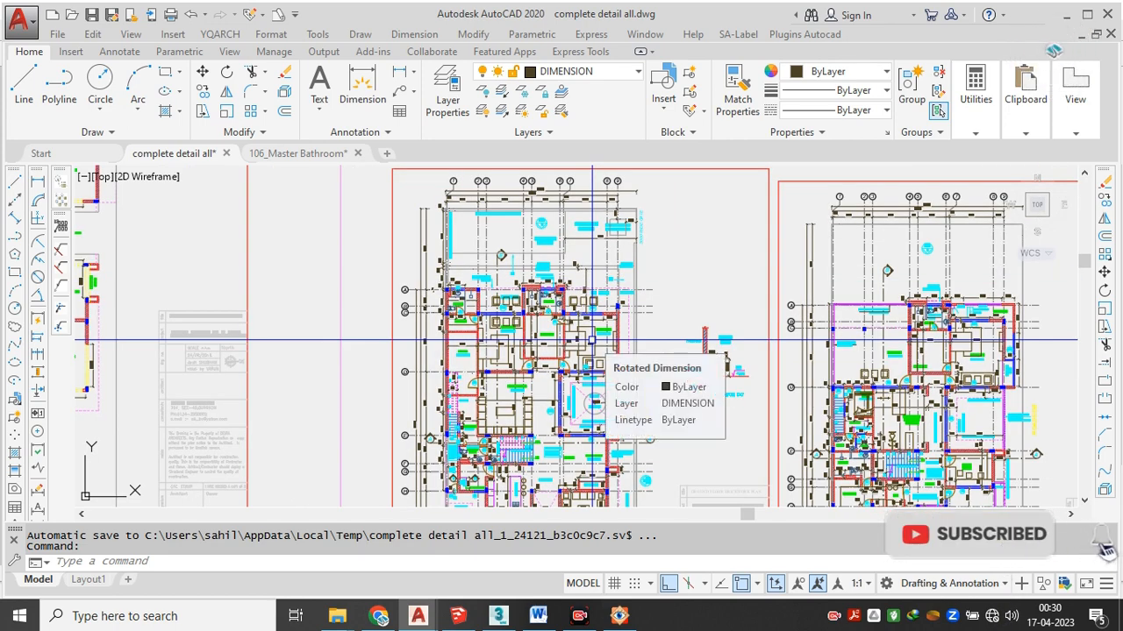
pyautogui.scroll(5, 592, 372)
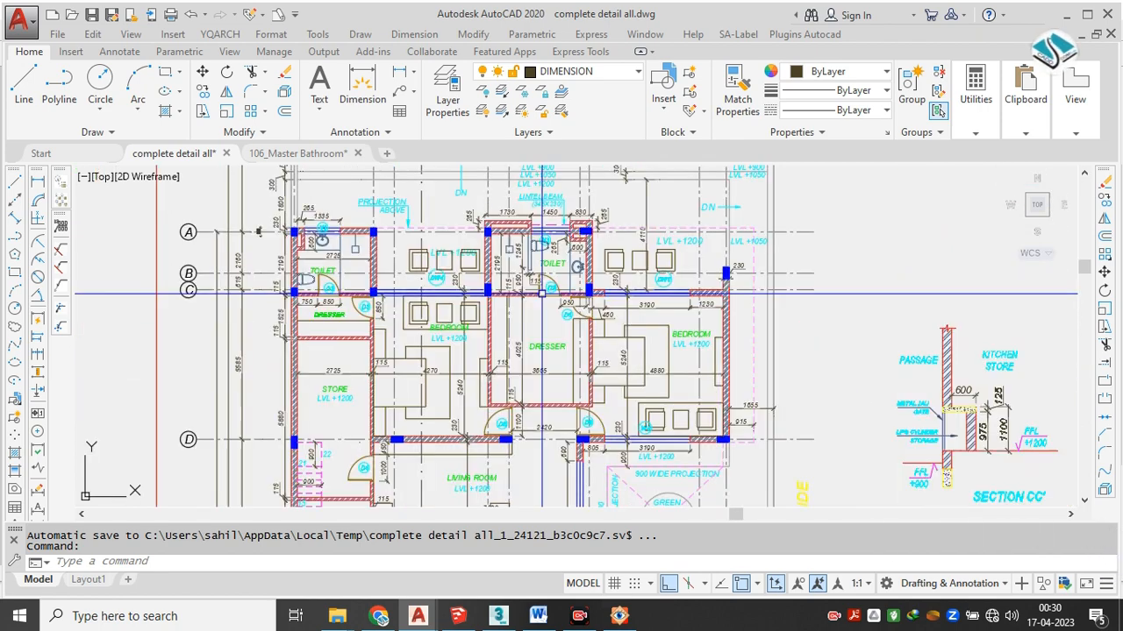
# Examine the terrace plan, including its staircase, khurra drainage slopes and 900 high parapet walls
pyautogui.scroll(-3, 598, 317)
pyautogui.moveTo(733, 393); pyautogui.dragTo(381, 268)
pyautogui.moveTo(801, 327); pyautogui.dragTo(256, 323)
pyautogui.moveTo(614, 348)
pyautogui.mouseDown()
pyautogui.moveTo(286, 343)
pyautogui.moveTo(46, 319)
pyautogui.mouseUp()
pyautogui.moveTo(754, 351); pyautogui.dragTo(275, 282)
pyautogui.scroll(-2, 276, 282)
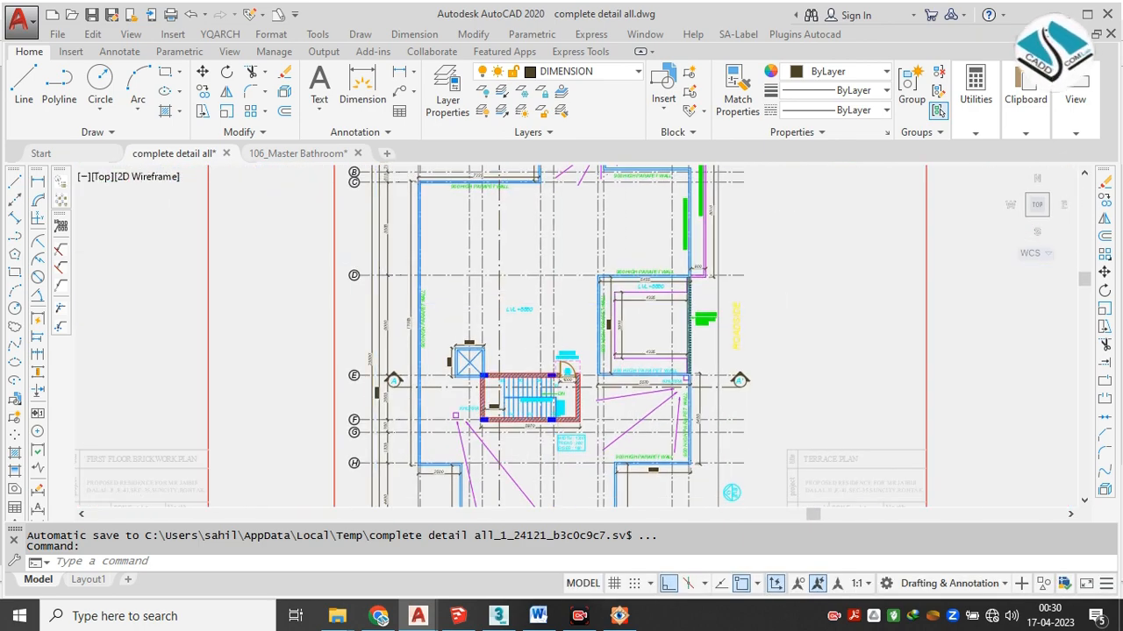
pyautogui.scroll(2, 575, 300)
pyautogui.moveTo(604, 317); pyautogui.dragTo(600, 217)
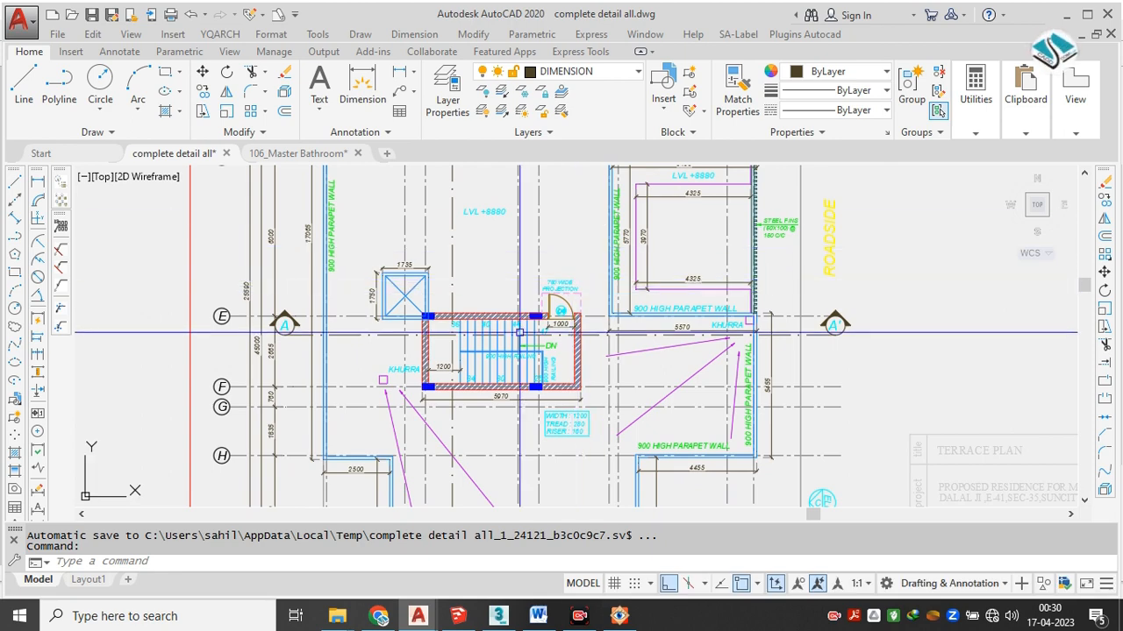
pyautogui.moveTo(570, 479); pyautogui.dragTo(569, 237)
pyautogui.moveTo(530, 343); pyautogui.dragTo(620, 324)
pyautogui.scroll(4, 502, 349)
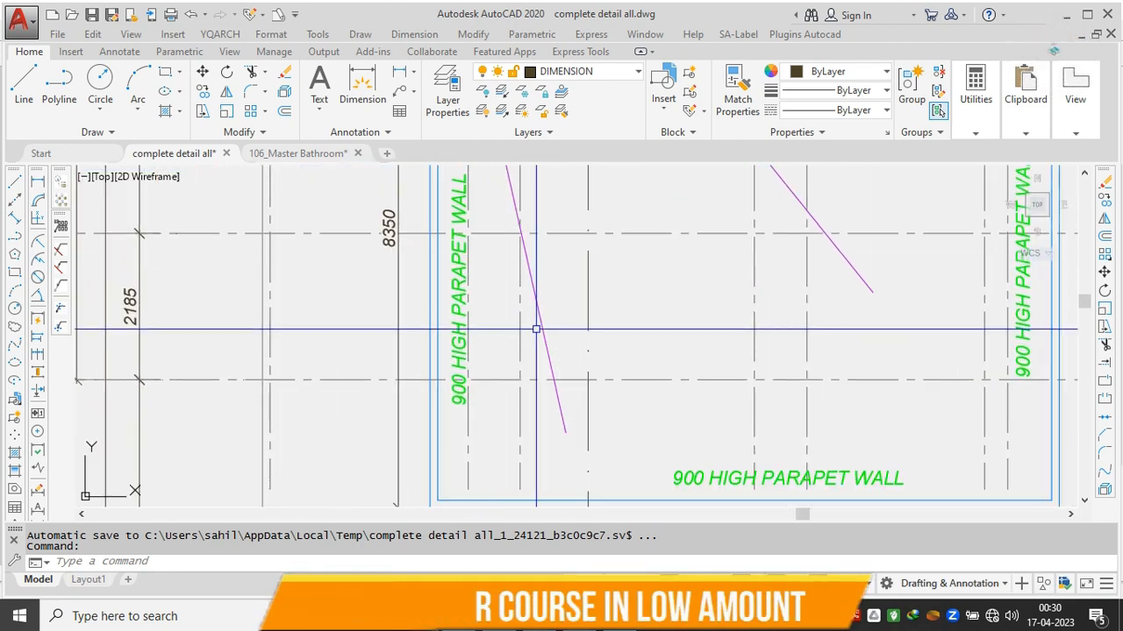
pyautogui.scroll(-4, 524, 323)
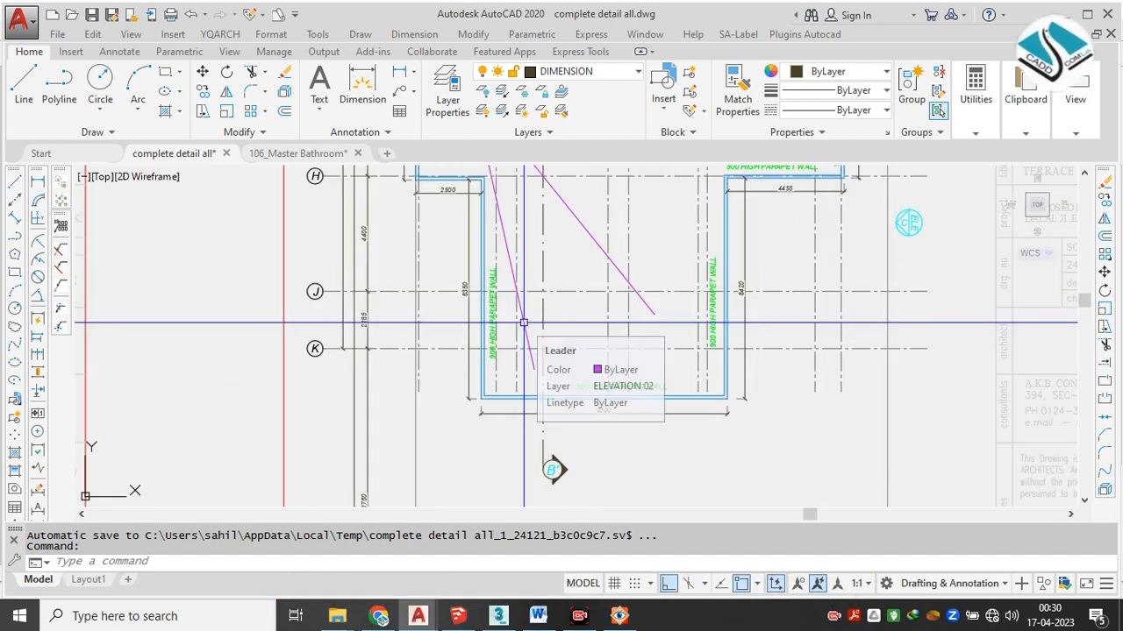
# Inspect the beam labels and sizes on the plinth beam plan among the structural drawings
pyautogui.scroll(-2, 524, 326)
pyautogui.scroll(-4, 523, 328)
pyautogui.moveTo(804, 280)
pyautogui.mouseDown()
pyautogui.moveTo(325, 281)
pyautogui.moveTo(340, 266)
pyautogui.mouseUp()
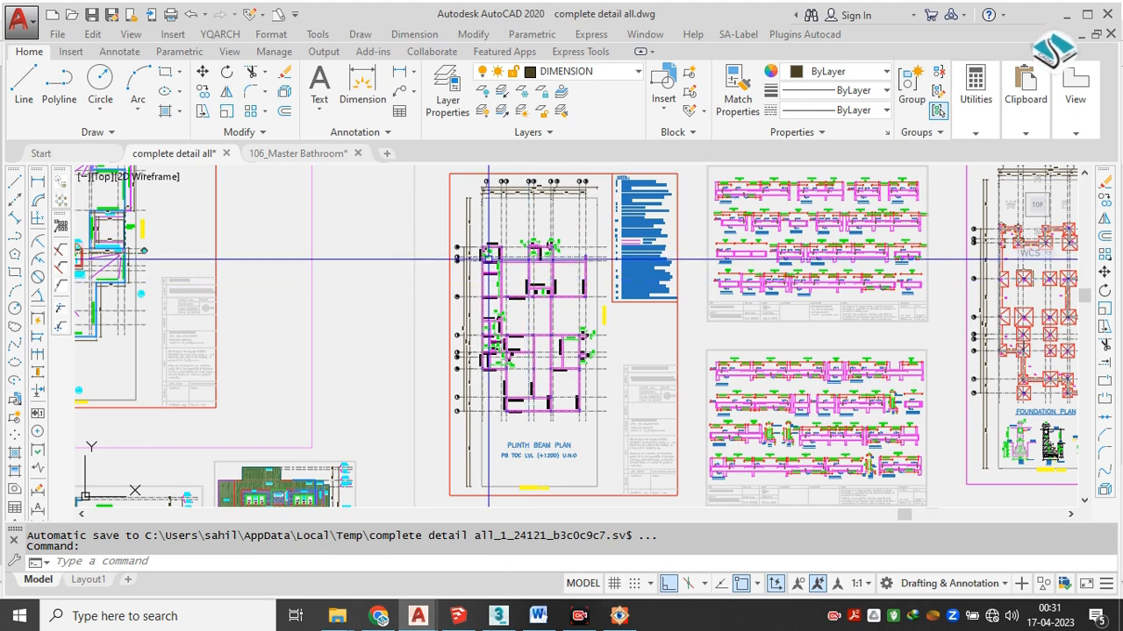
pyautogui.scroll(4, 509, 255)
pyautogui.scroll(2, 528, 247)
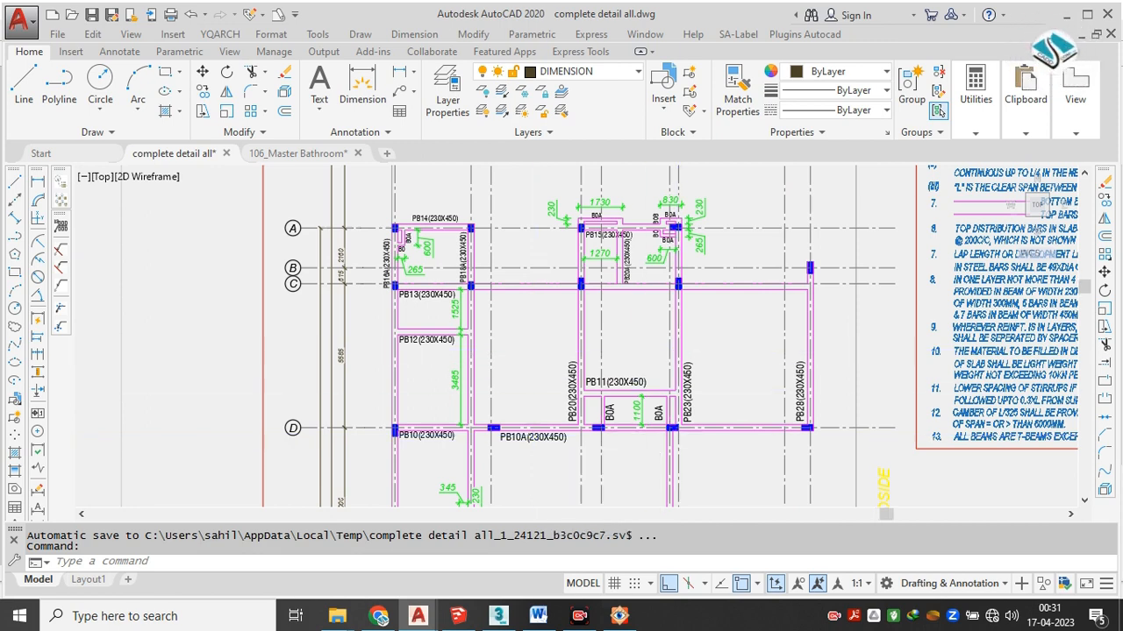
# Look over the column layout plan and its circled columns along the gridlines
pyautogui.scroll(-8, 534, 436)
pyautogui.moveTo(313, 346); pyautogui.dragTo(897, 409)
pyautogui.scroll(-4, 794, 401)
pyautogui.scroll(2, 629, 320)
pyautogui.scroll(6, 568, 333)
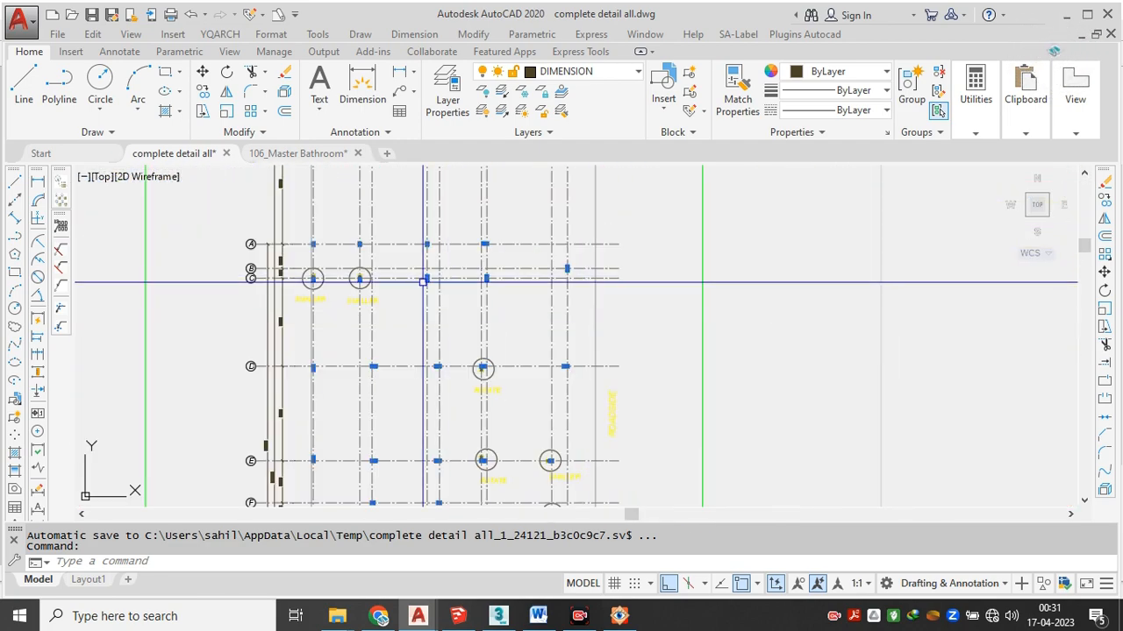
# Return to the foundation plan in the structural drawings and review its footings, notes and design loads table
pyautogui.scroll(-8, 469, 417)
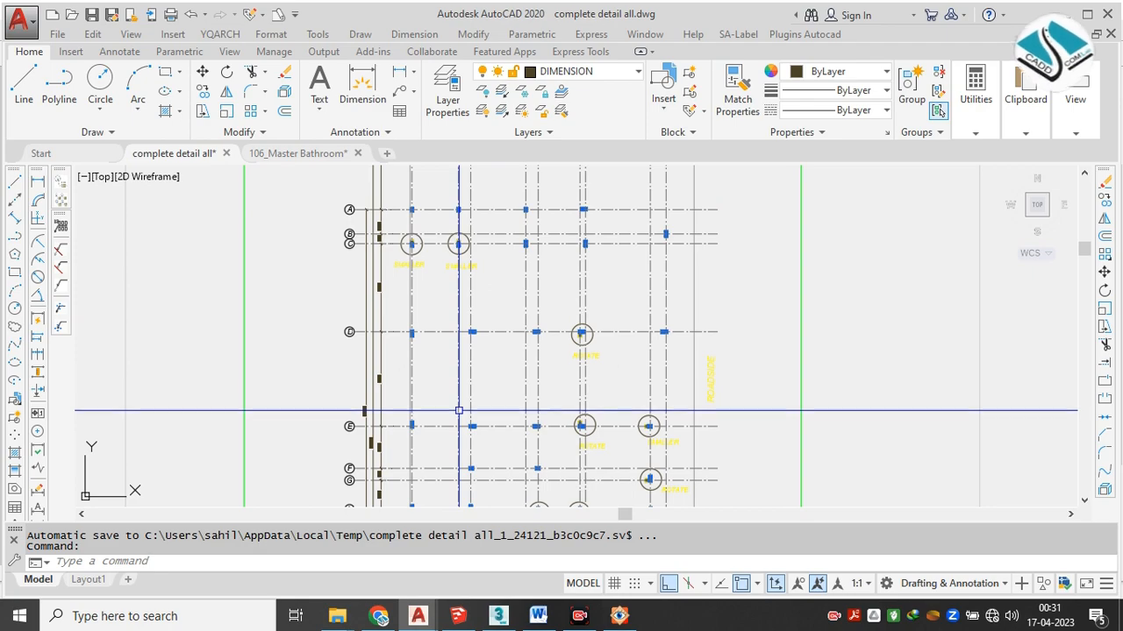
pyautogui.moveTo(899, 344); pyautogui.dragTo(358, 342)
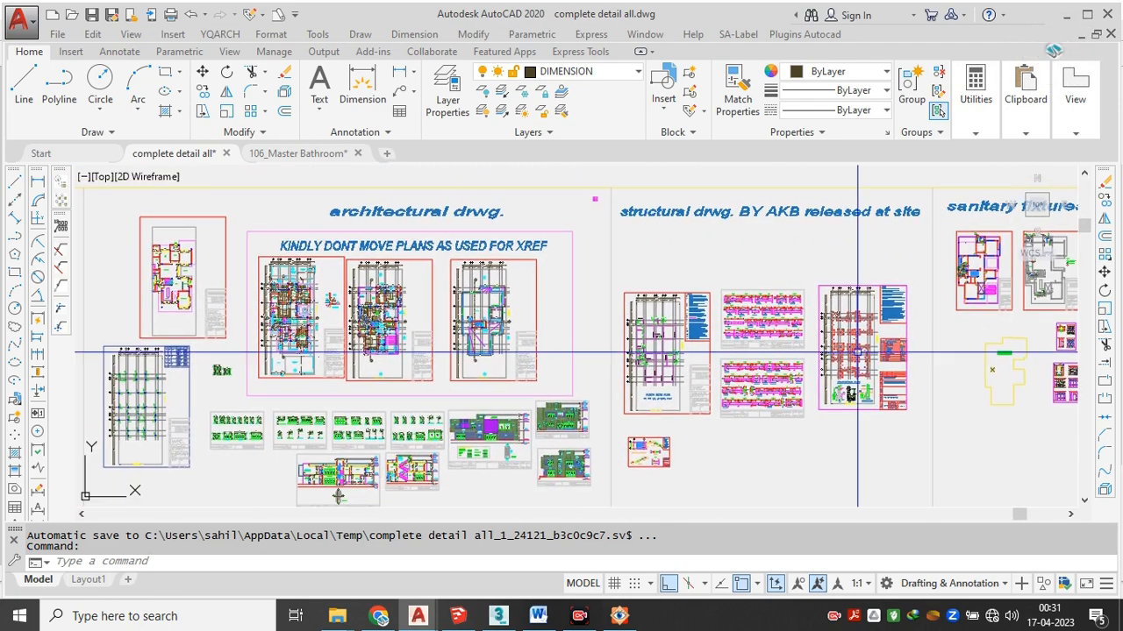
pyautogui.scroll(5, 857, 326)
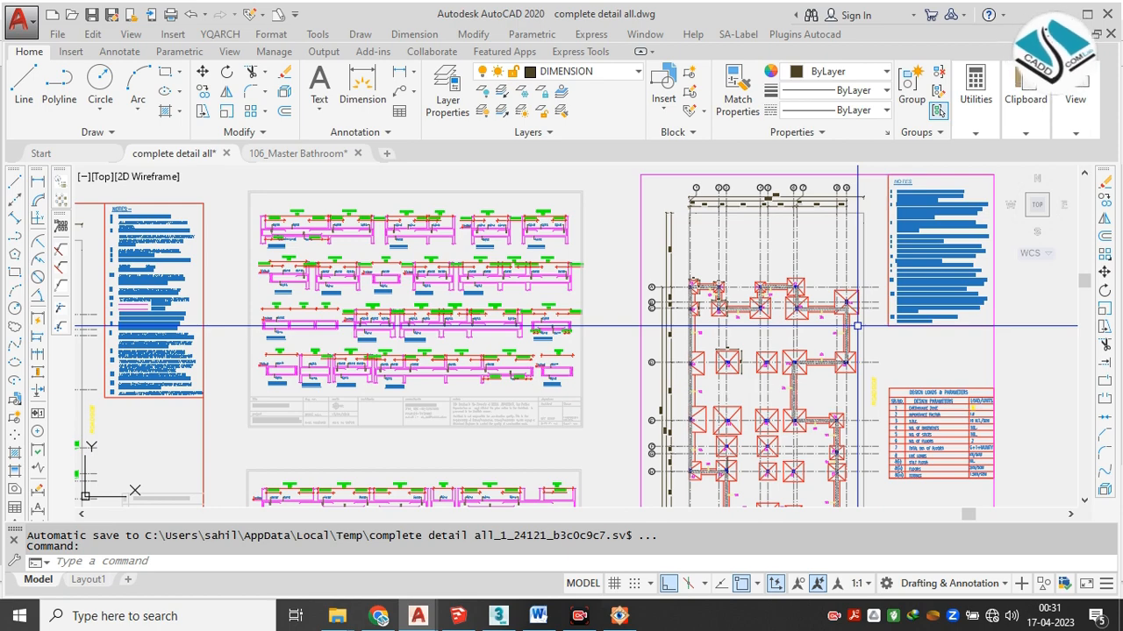
pyautogui.scroll(2, 856, 330)
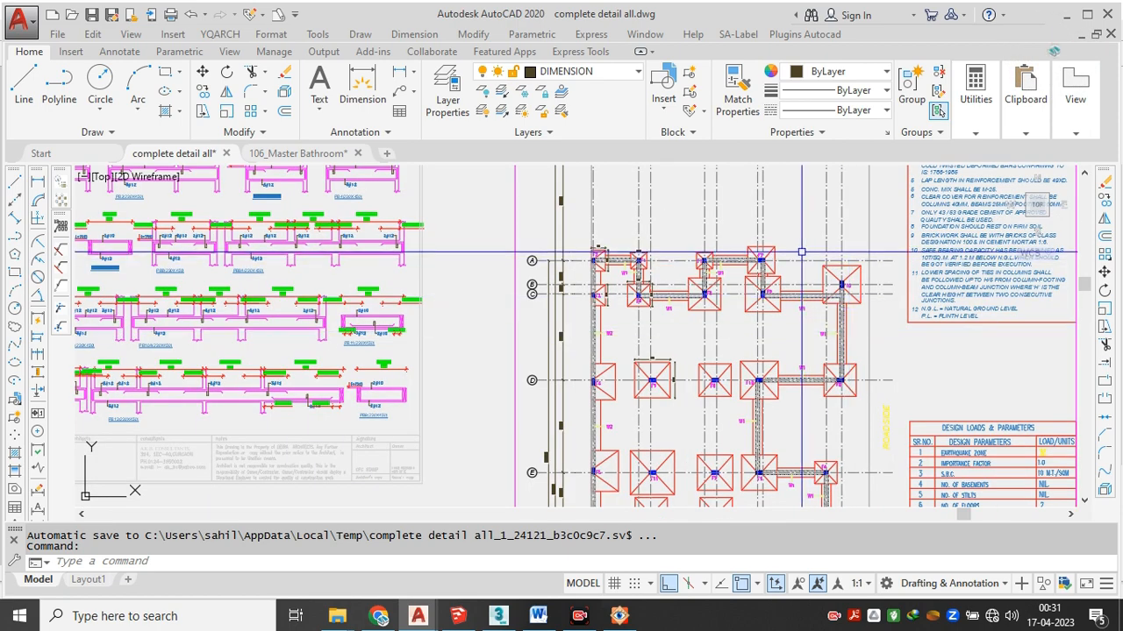
# Examine the hatched building elevations with their windows, doors and level marks
pyautogui.scroll(-5, 705, 271)
pyautogui.scroll(-4, 705, 272)
pyautogui.scroll(3, 431, 260)
pyautogui.scroll(5, 432, 261)
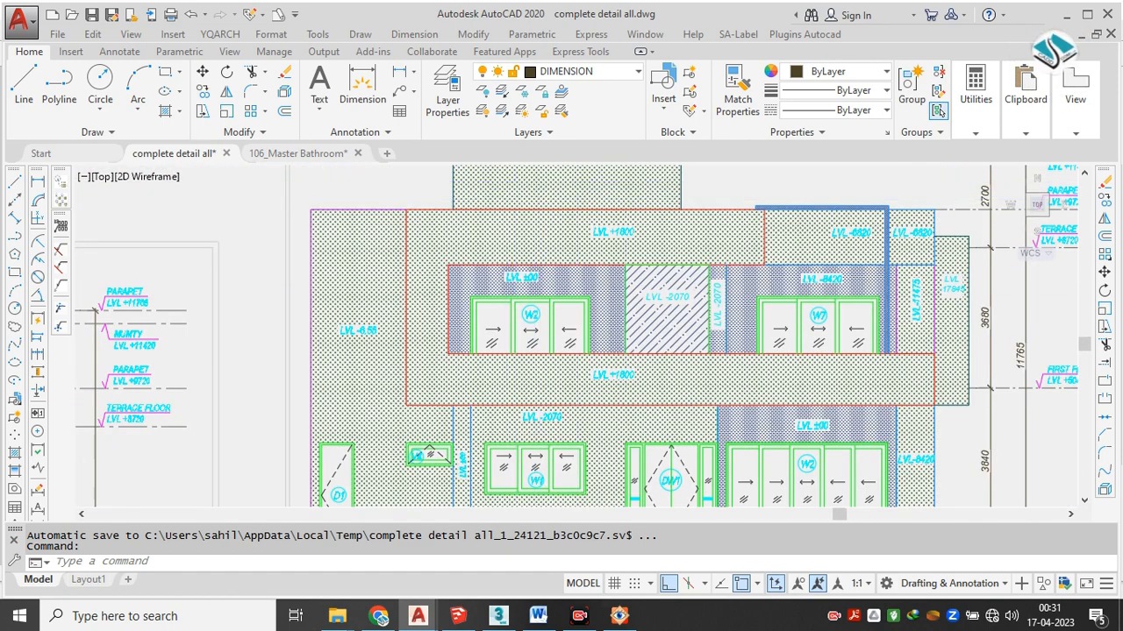
pyautogui.scroll(-2, 716, 194)
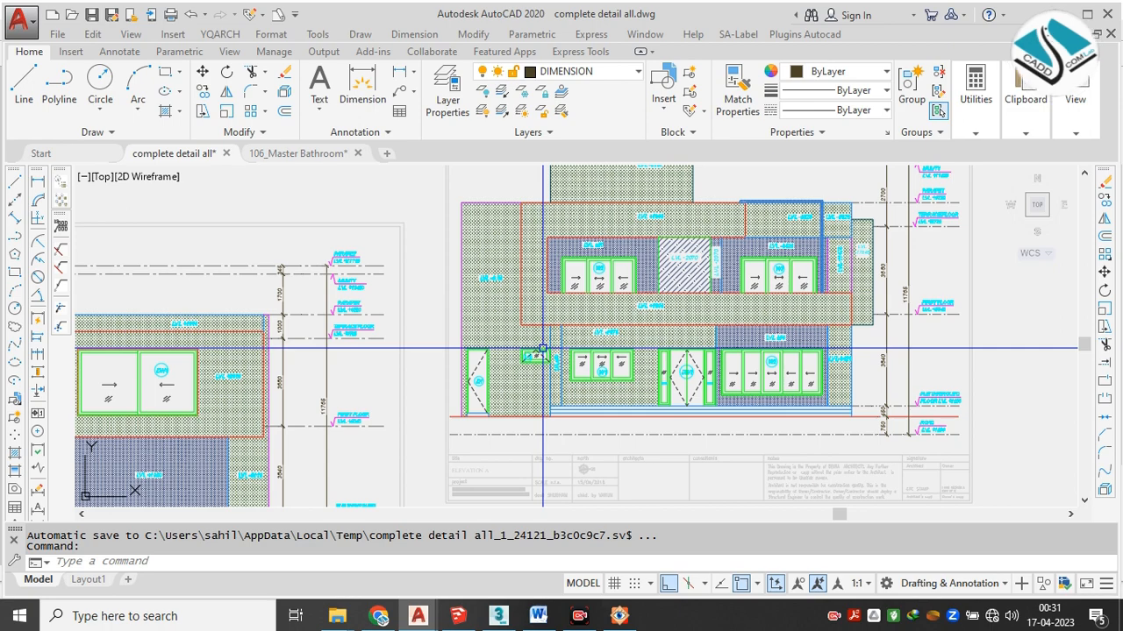
pyautogui.scroll(-4, 542, 349)
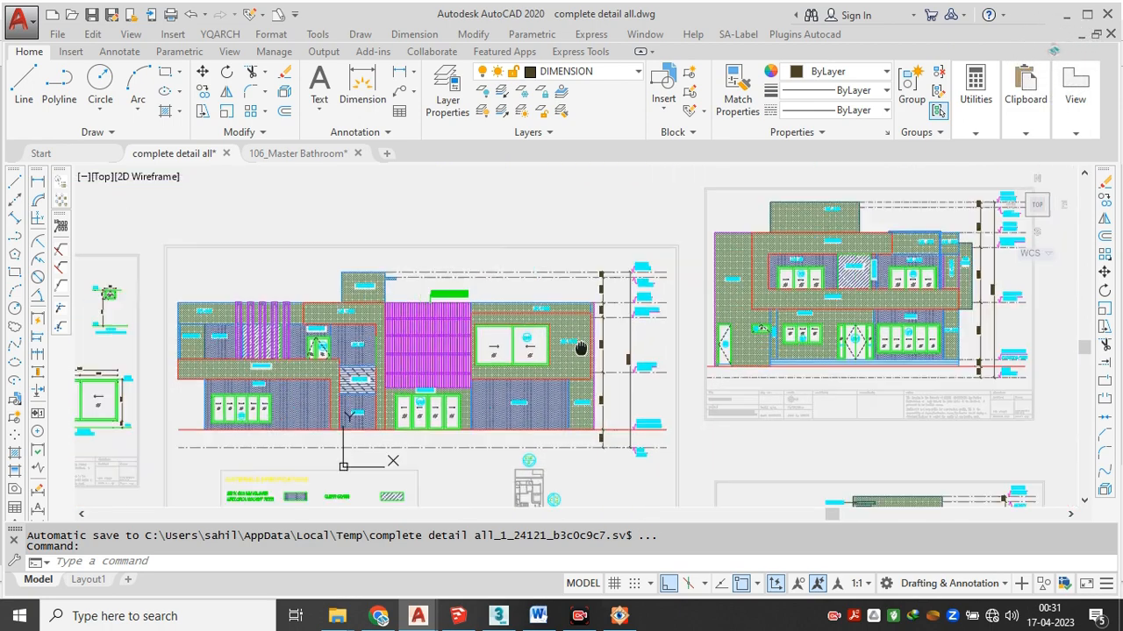
pyautogui.moveTo(620, 367); pyautogui.dragTo(507, 265)
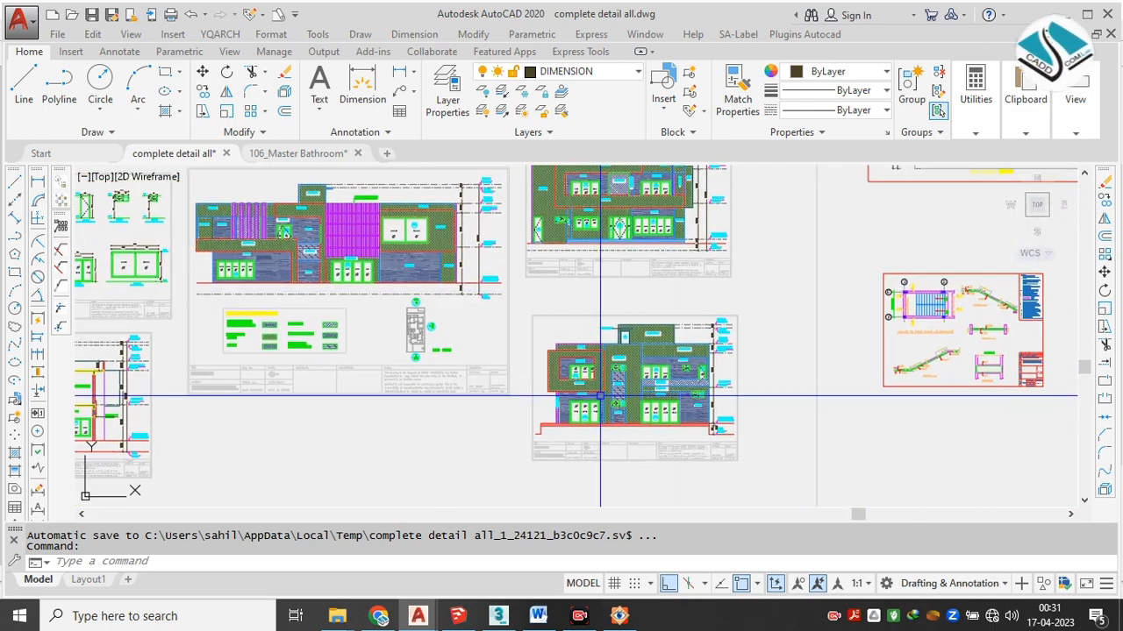
# Examine the building sections, focusing on the staircase section through the lobby, toilet and study room
pyautogui.moveTo(332, 330); pyautogui.dragTo(1004, 360)
pyautogui.scroll(6, 728, 439)
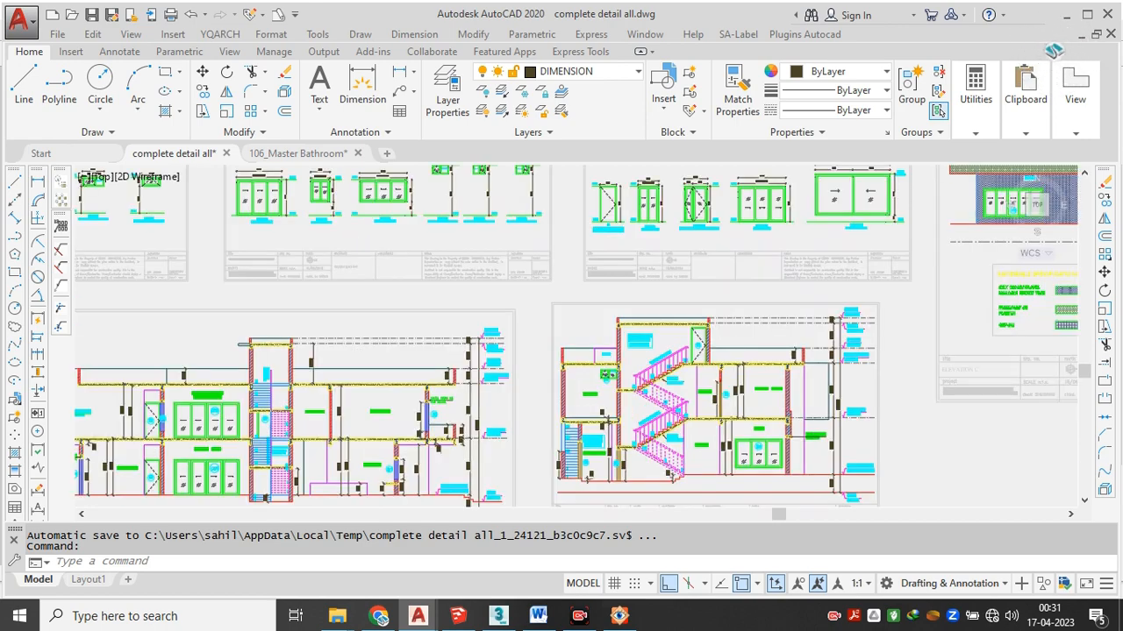
pyautogui.scroll(2, 751, 417)
pyautogui.scroll(-2, 614, 250)
pyautogui.moveTo(871, 410)
pyautogui.mouseDown()
pyautogui.moveTo(807, 431)
pyautogui.moveTo(704, 506)
pyautogui.mouseUp()
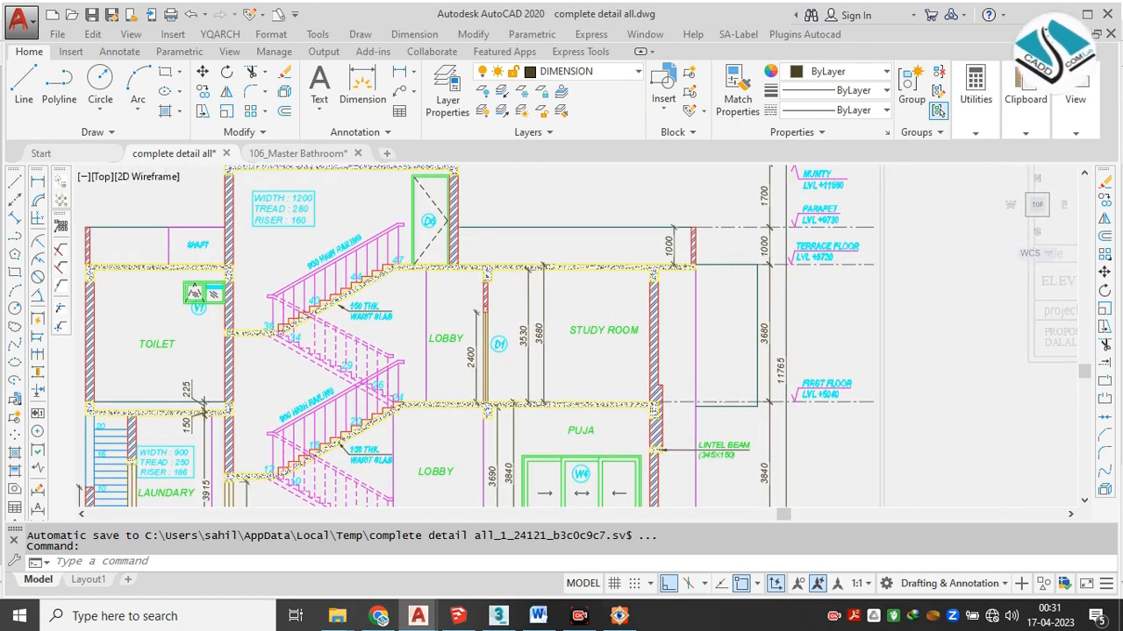
pyautogui.scroll(-5, 458, 365)
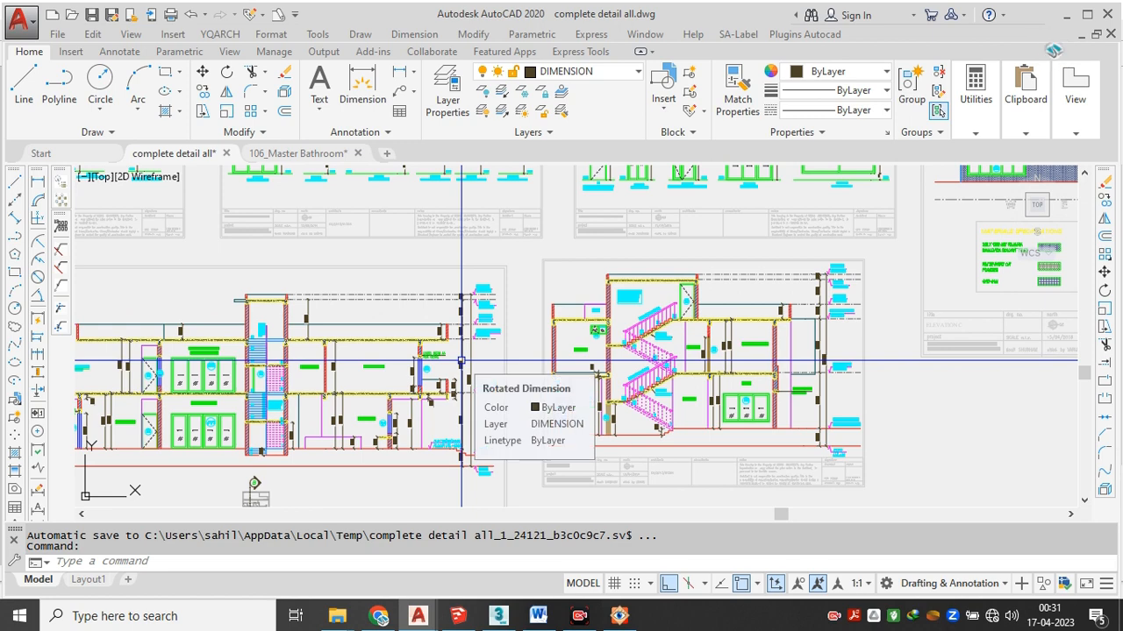
# Review the door and window detail sheets above the building sections
pyautogui.moveTo(768, 213); pyautogui.dragTo(683, 437)
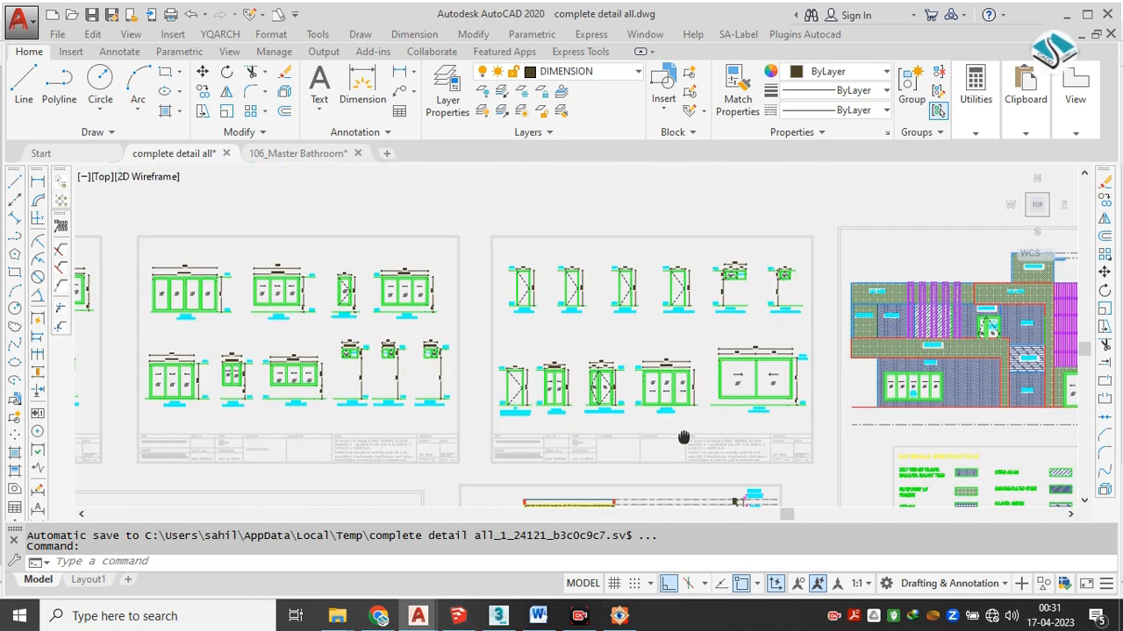
pyautogui.scroll(2, 662, 329)
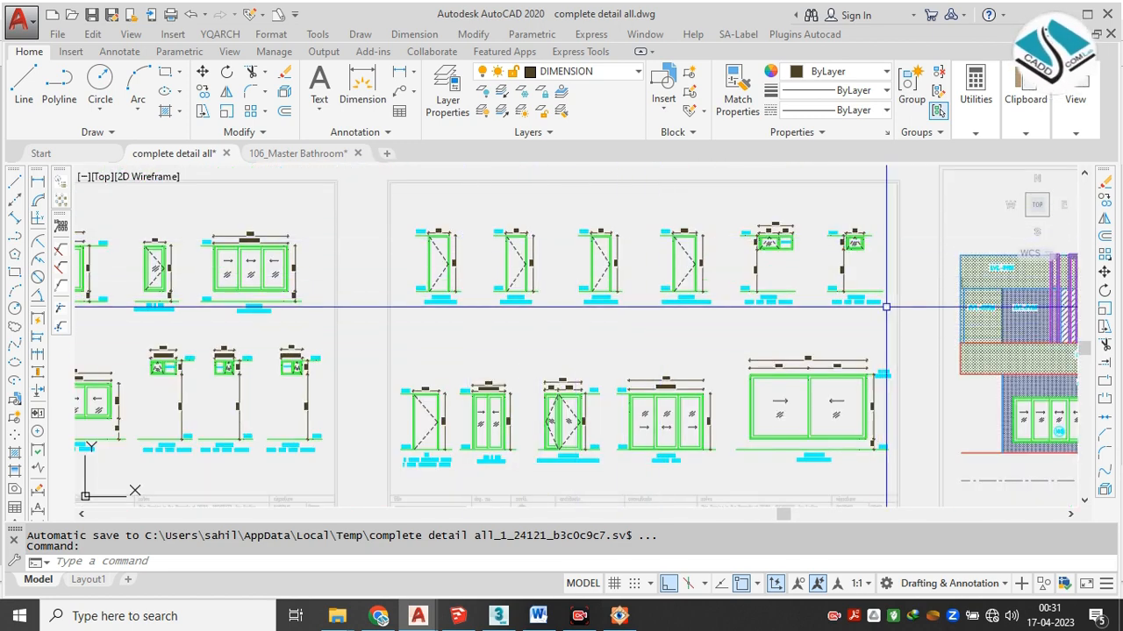
pyautogui.scroll(-3, 561, 325)
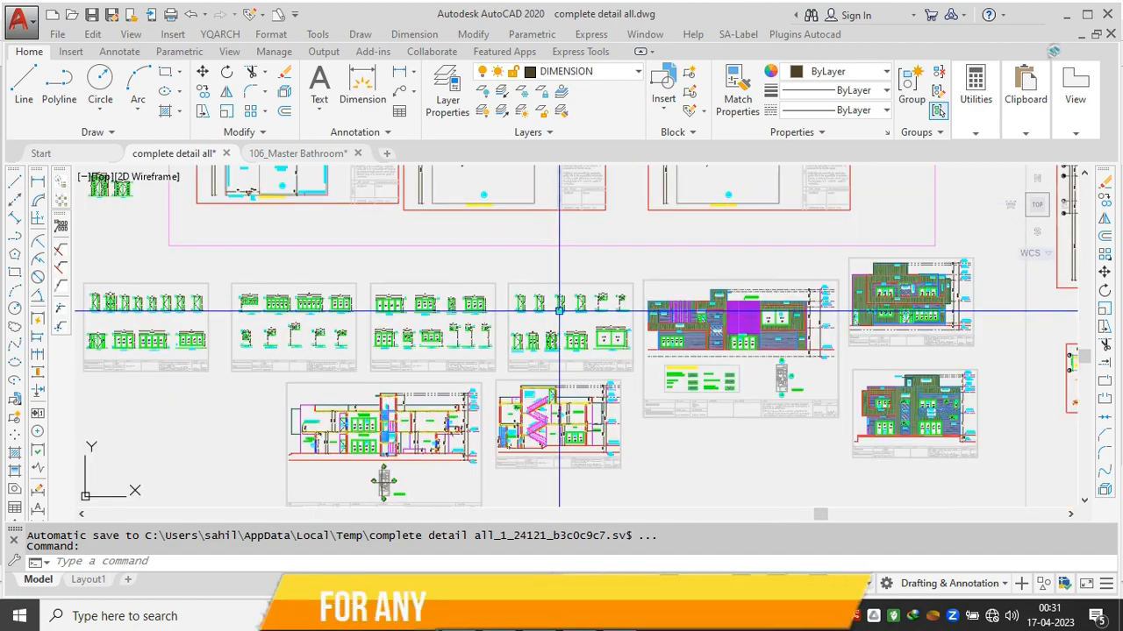
# Inspect the structural staircase plan and the reinforcement details in Section A-A
pyautogui.moveTo(1035, 368); pyautogui.dragTo(485, 328)
pyautogui.scroll(10, 558, 326)
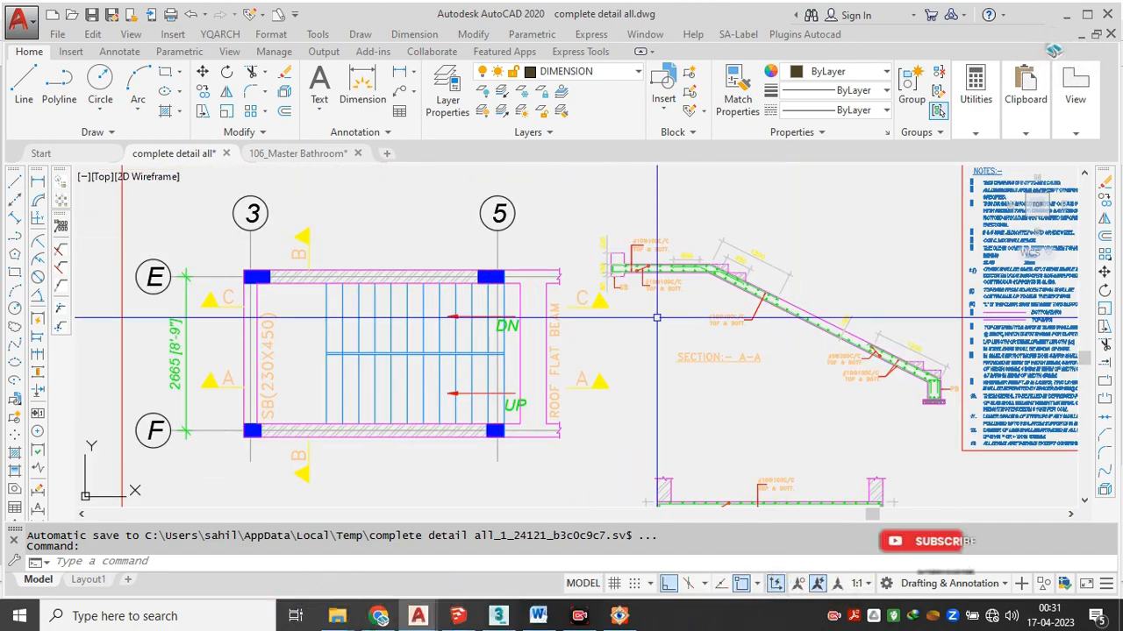
pyautogui.scroll(2, 766, 300)
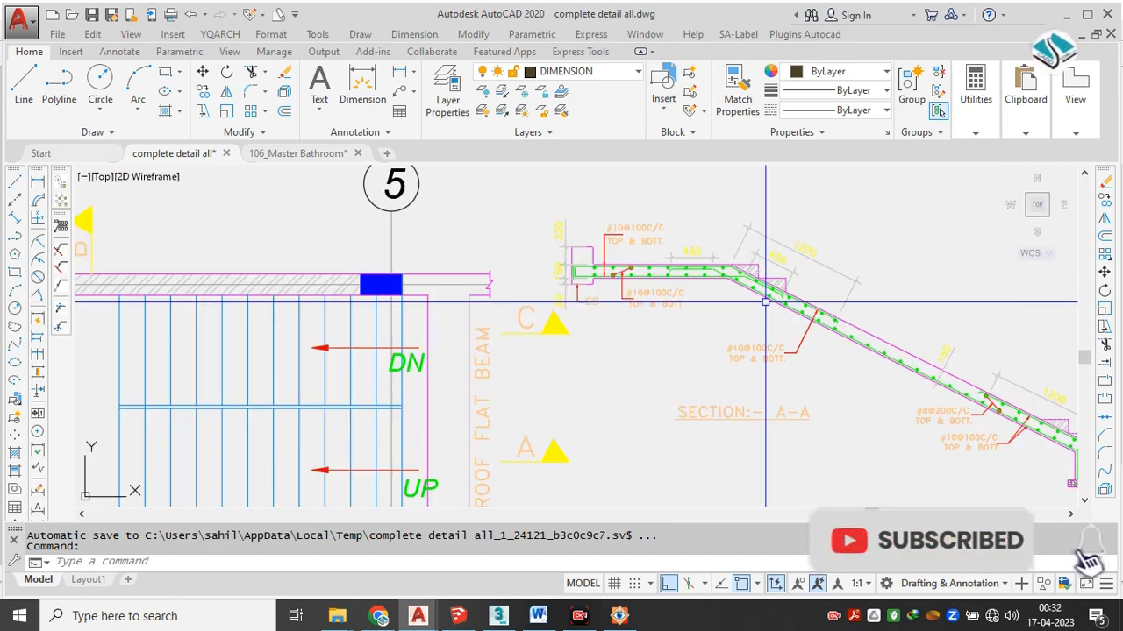
# Survey the drawing sheets from the elevations and sections across to the ground floor interior sheets
pyautogui.scroll(-3, 766, 300)
pyautogui.scroll(-6, 757, 312)
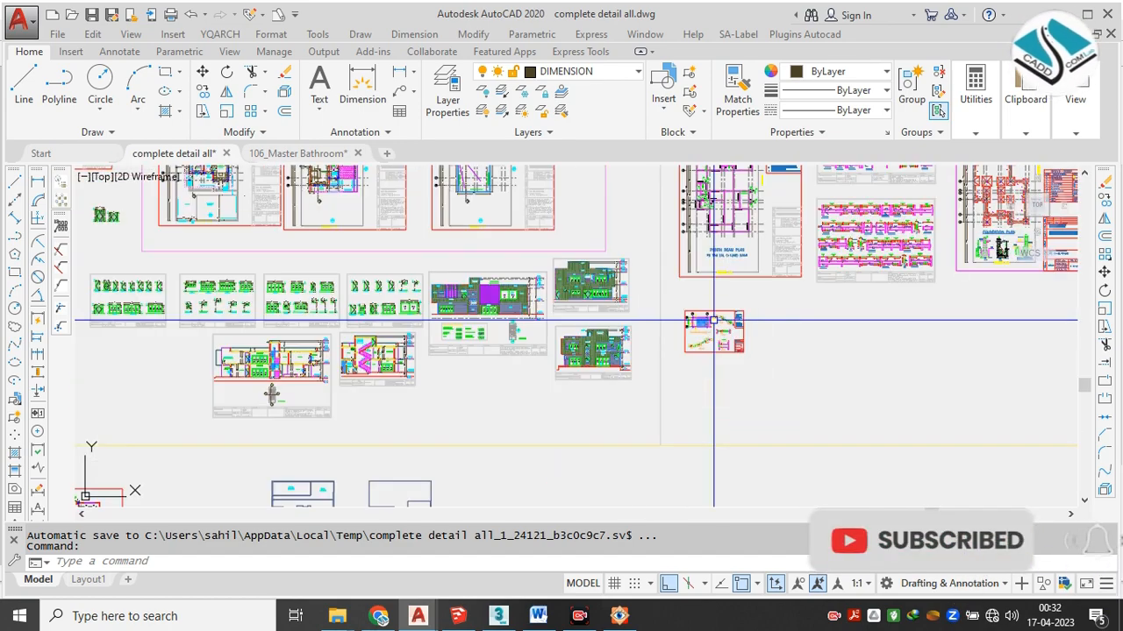
pyautogui.moveTo(210, 322)
pyautogui.mouseDown()
pyautogui.moveTo(501, 309)
pyautogui.moveTo(518, 325)
pyautogui.moveTo(439, 426)
pyautogui.mouseUp()
pyautogui.moveTo(314, 413); pyautogui.dragTo(413, 406)
pyautogui.moveTo(138, 361); pyautogui.dragTo(634, 318)
pyautogui.scroll(2, 140, 234)
pyautogui.scroll(2, 336, 211)
pyautogui.moveTo(545, 316); pyautogui.dragTo(401, 396)
pyautogui.scroll(-2, 389, 365)
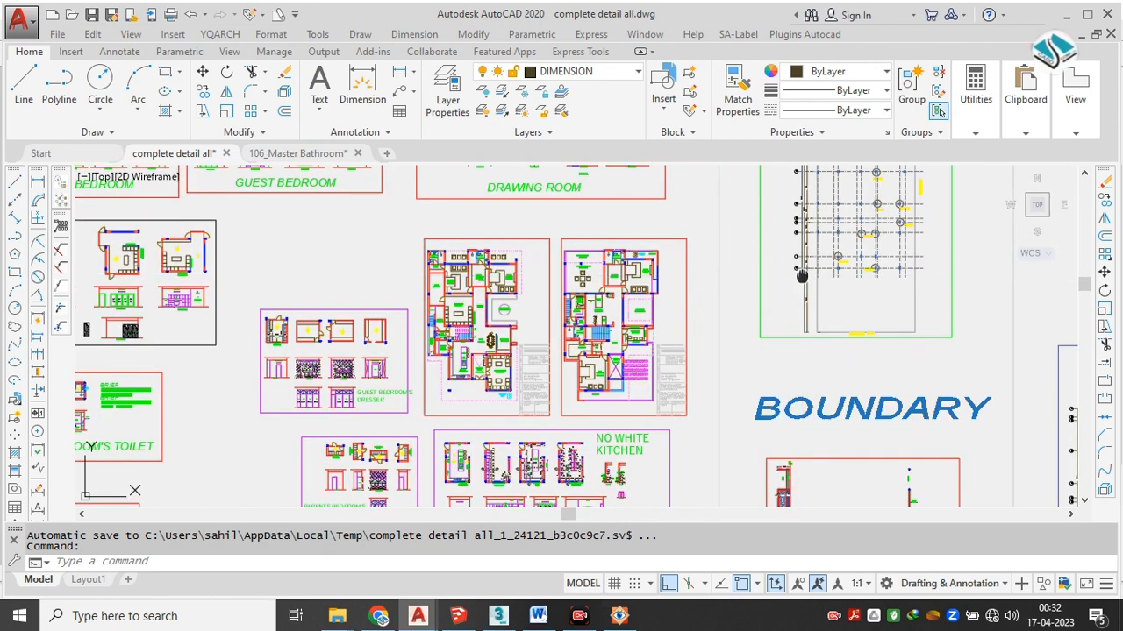
# Review the structural, boundary and architectural drawing groups, including the three plans reserved for XREF use
pyautogui.moveTo(802, 275); pyautogui.dragTo(152, 338)
pyautogui.scroll(-2, 263, 322)
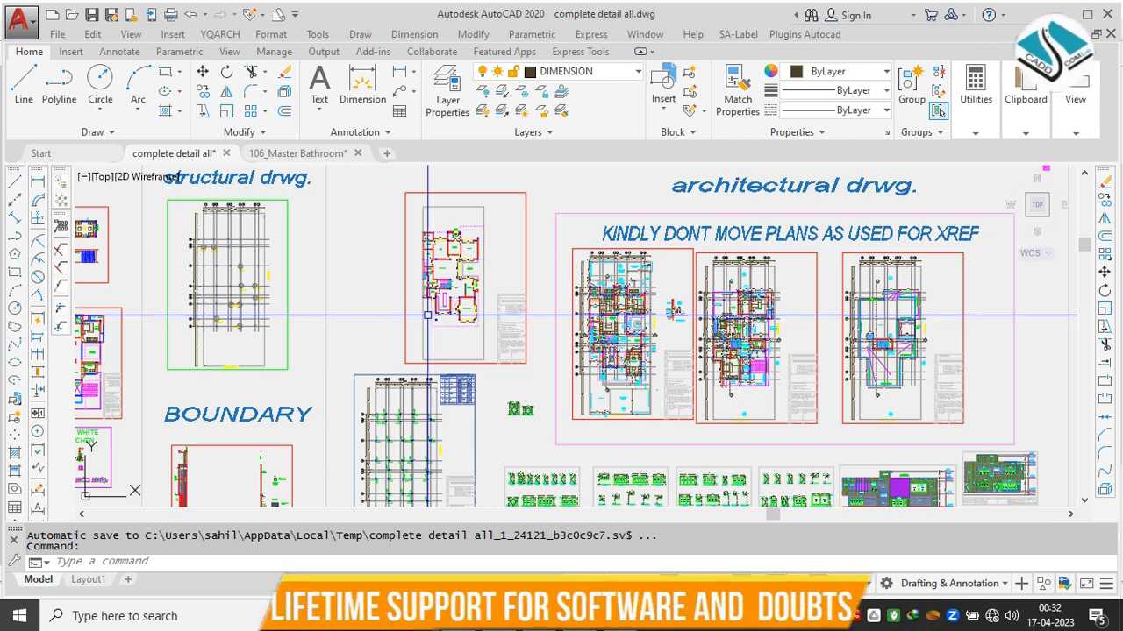
pyautogui.scroll(-1, 793, 297)
pyautogui.moveTo(751, 270); pyautogui.dragTo(540, 246)
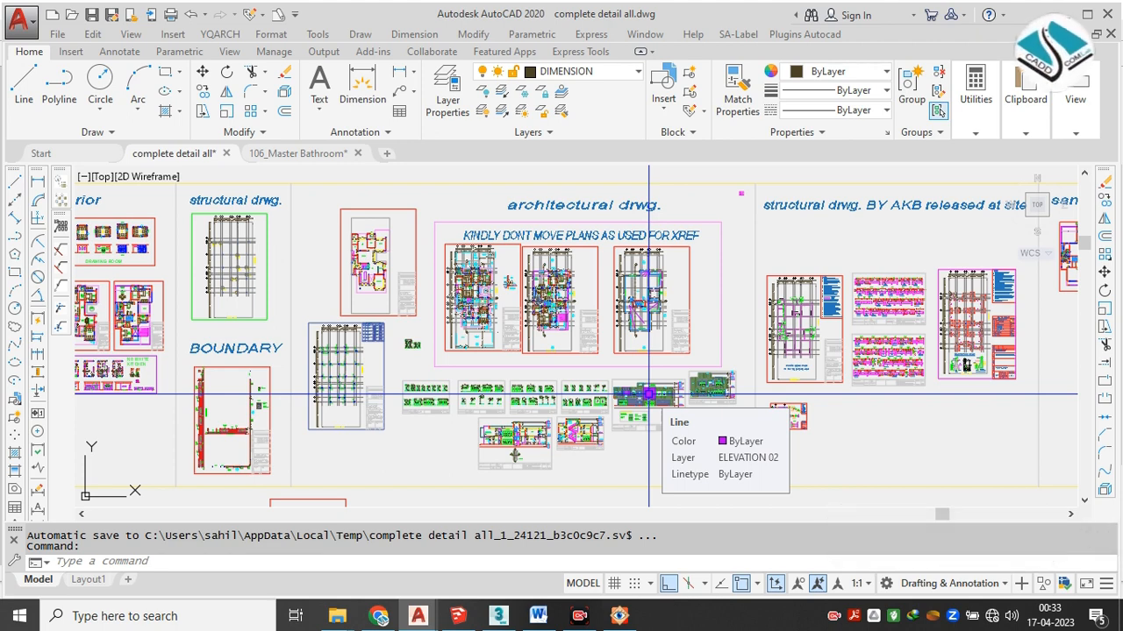
pyautogui.scroll(5, 543, 254)
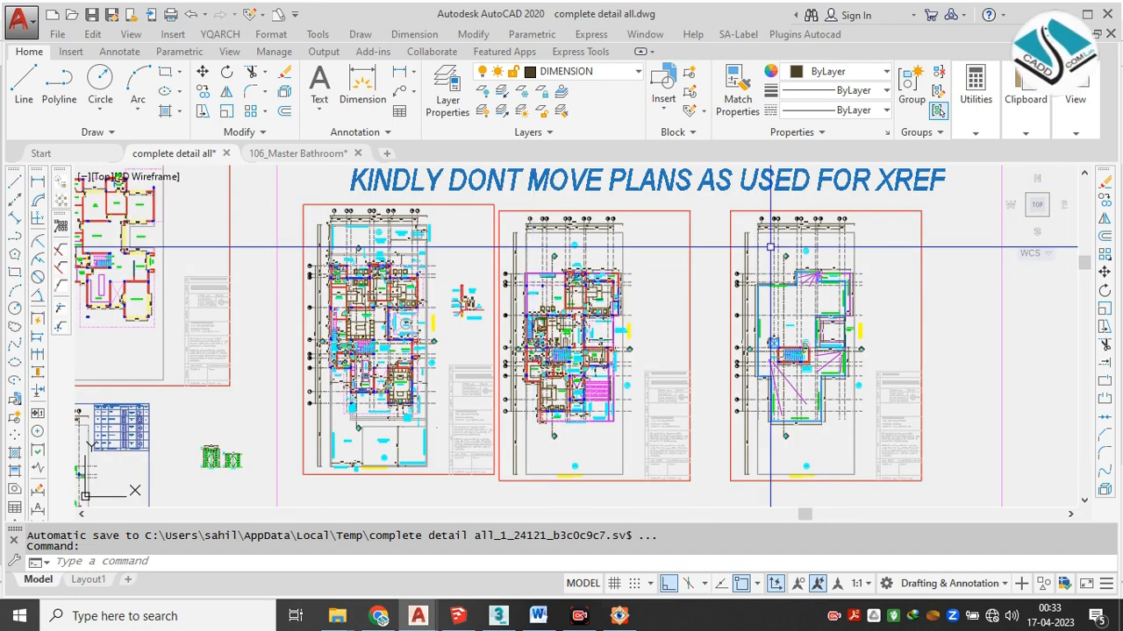
pyautogui.scroll(-4, 769, 246)
# Examine the furnished ground floor plan in the GF interior group, focusing on the guest bedroom and its dresser
pyautogui.moveTo(225, 281); pyautogui.dragTo(573, 331)
pyautogui.scroll(2, 574, 332)
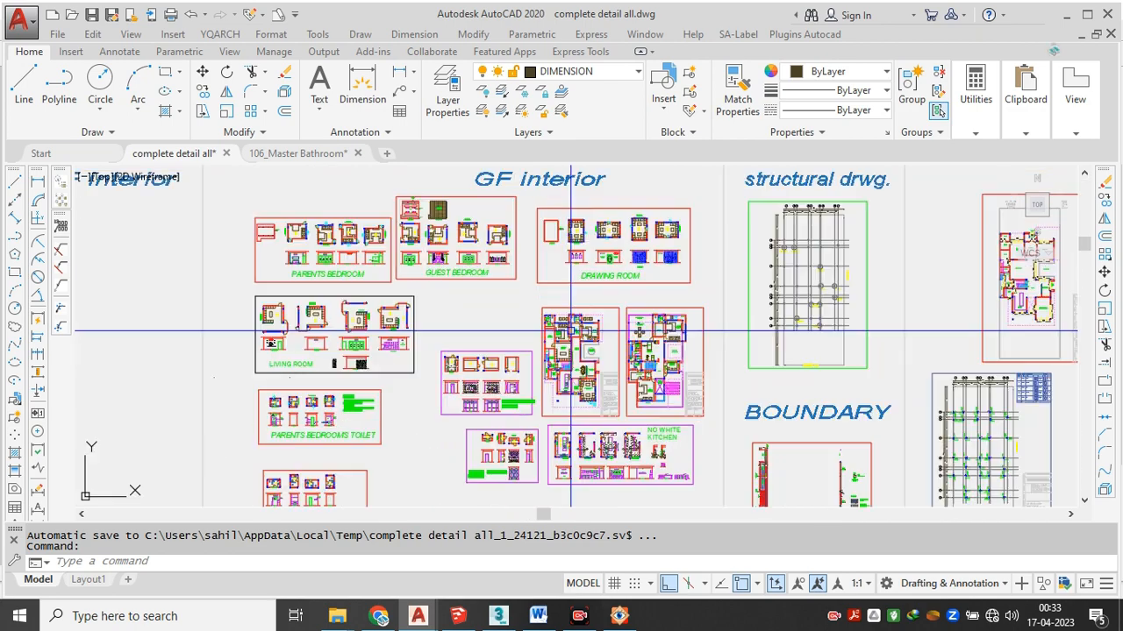
pyautogui.moveTo(887, 332)
pyautogui.mouseDown()
pyautogui.moveTo(759, 331)
pyautogui.moveTo(895, 308)
pyautogui.mouseUp()
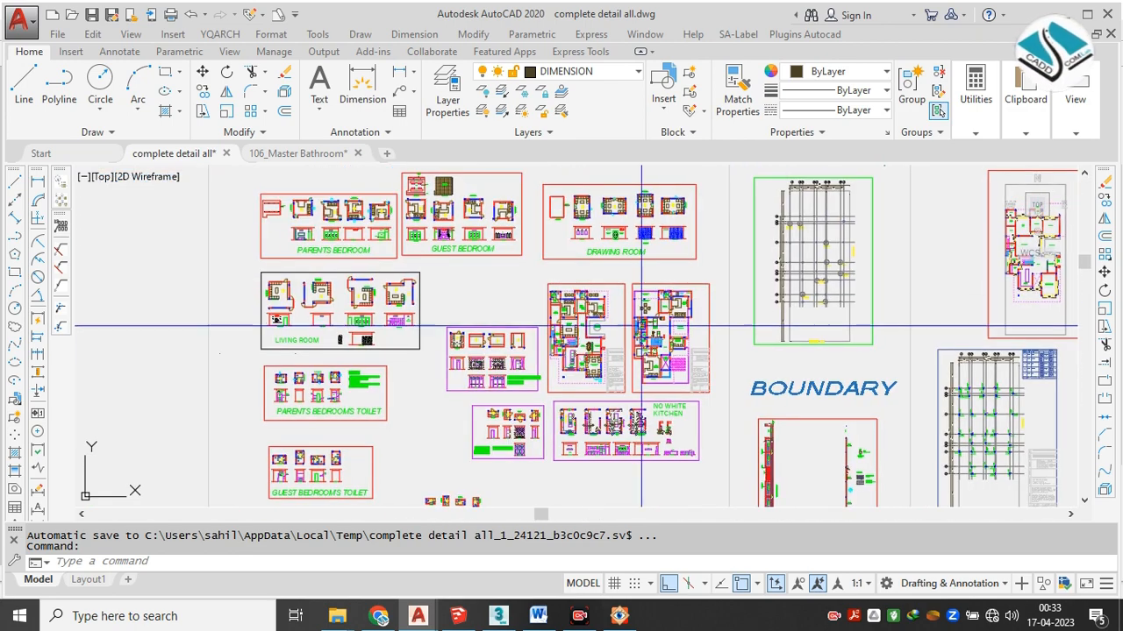
pyautogui.scroll(4, 599, 329)
pyautogui.scroll(6, 536, 336)
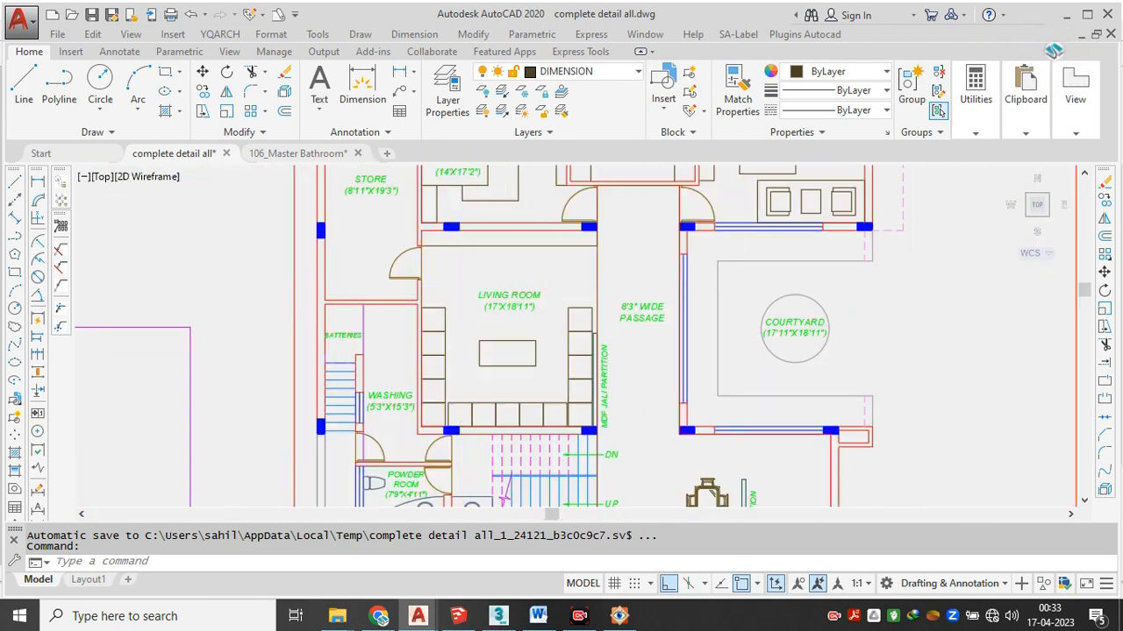
pyautogui.scroll(-4, 496, 310)
pyautogui.scroll(6, 517, 180)
pyautogui.moveTo(765, 277)
pyautogui.mouseDown()
pyautogui.moveTo(645, 281)
pyautogui.moveTo(629, 227)
pyautogui.mouseUp()
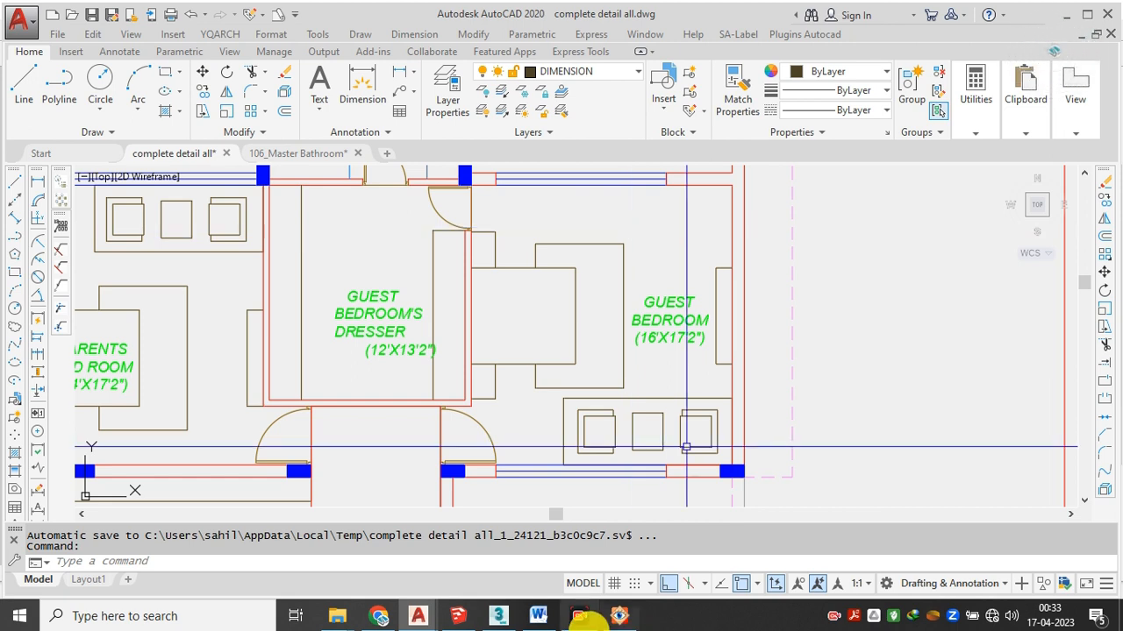
# Switch to FastStone Image Viewer and inspect the bedroom reference with the slatted wall behind the pink upholstered bed
pyautogui.click(619, 616)
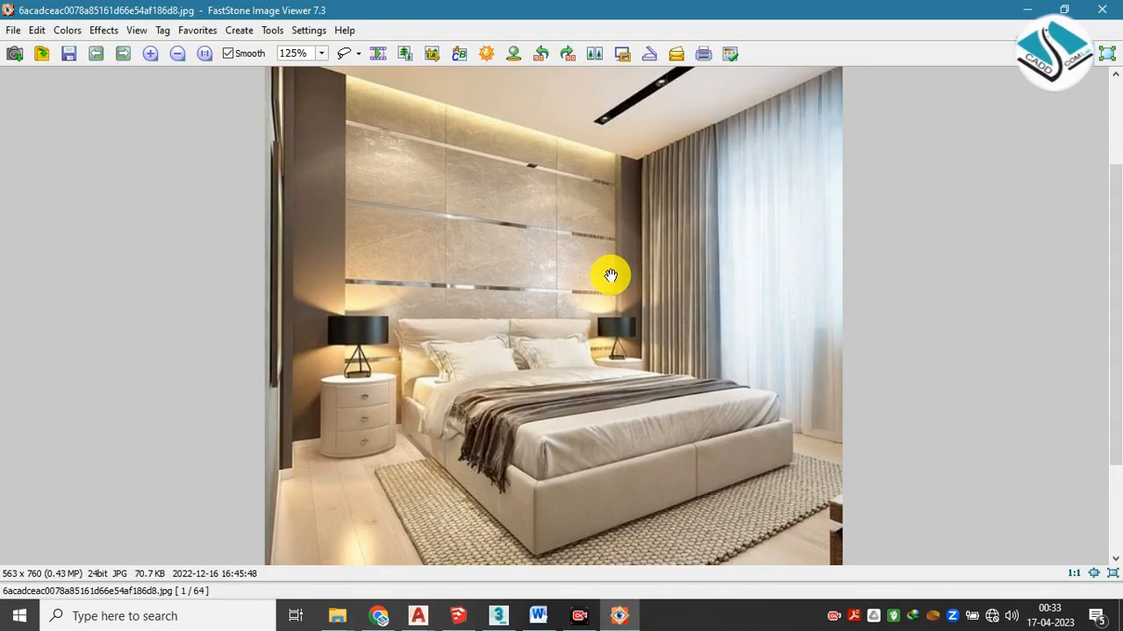
pyautogui.click(122, 53)
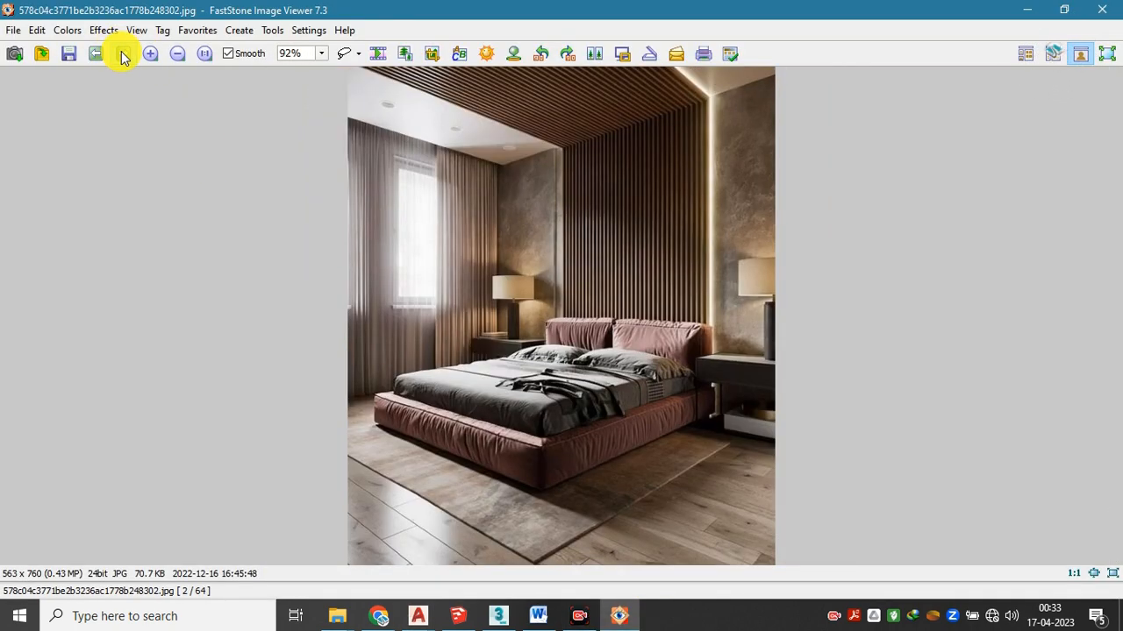
pyautogui.scroll(4, 635, 180)
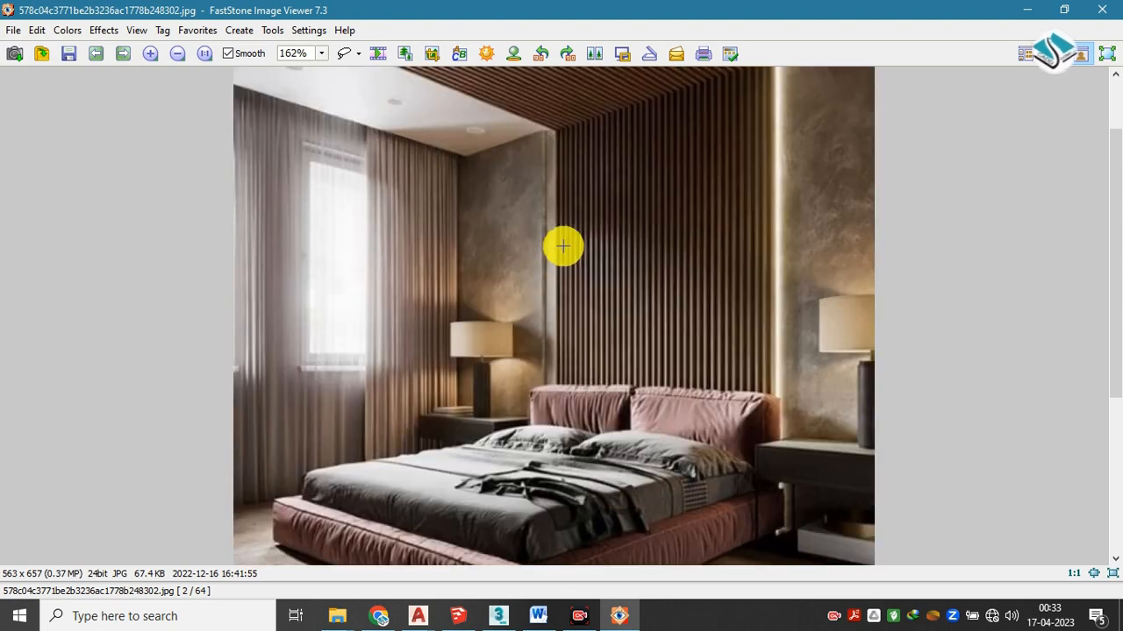
pyautogui.scroll(-3, 574, 250)
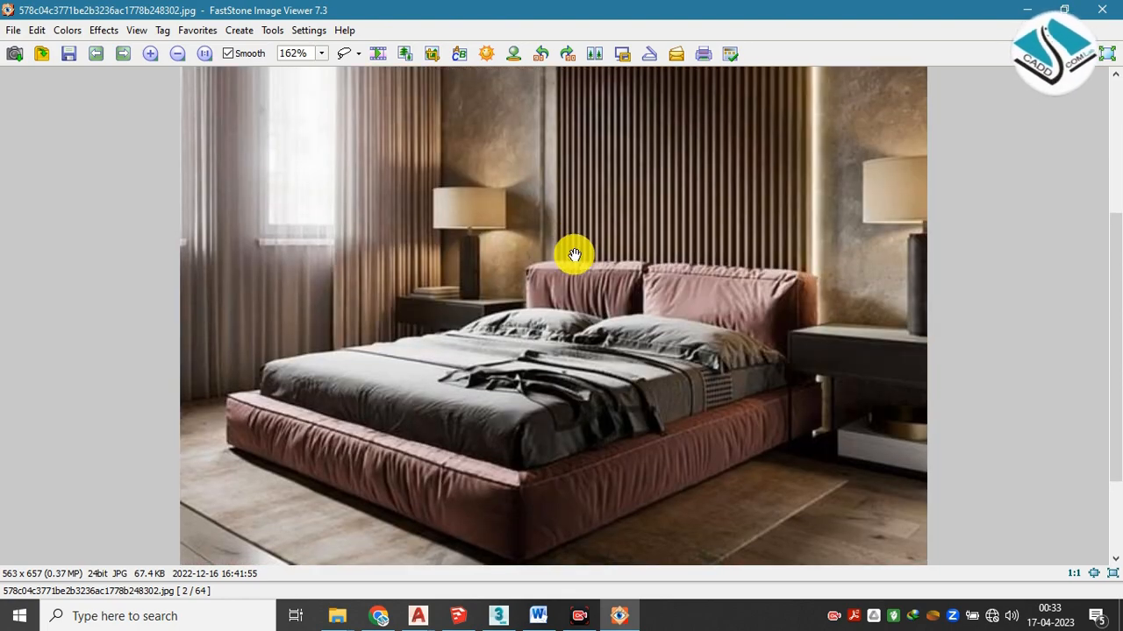
pyautogui.scroll(1, 584, 290)
pyautogui.scroll(-3, 575, 280)
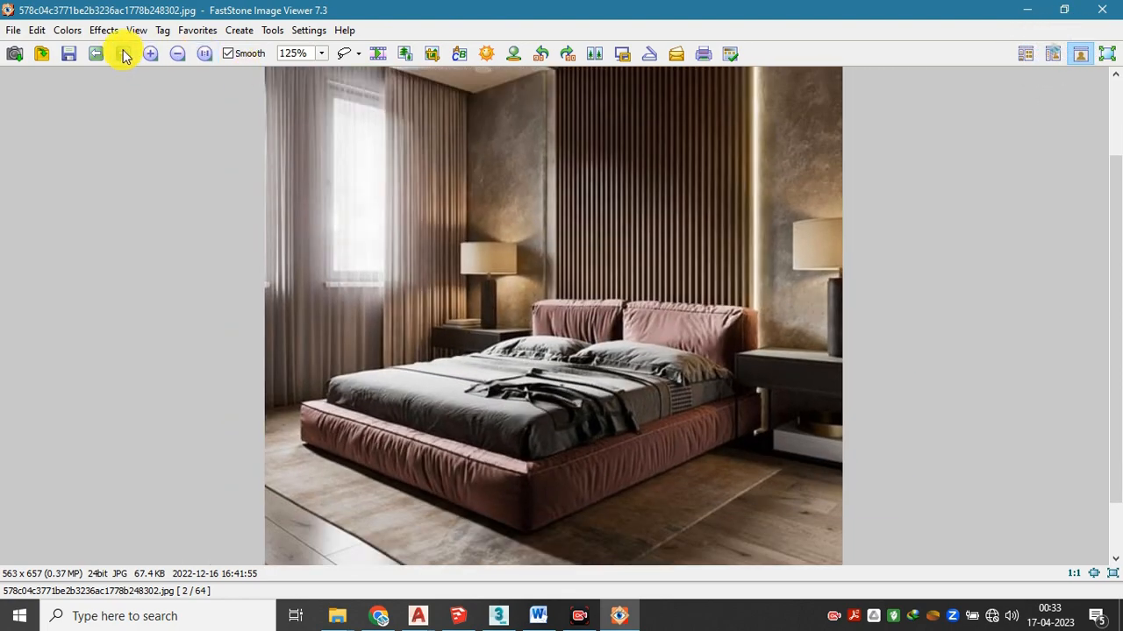
# Browse the bedroom references through to asian-inspired-bedroom.jpeg and inspect its headboard panels, shelves and dressing table
pyautogui.click(123, 53)
pyautogui.click(122, 53)
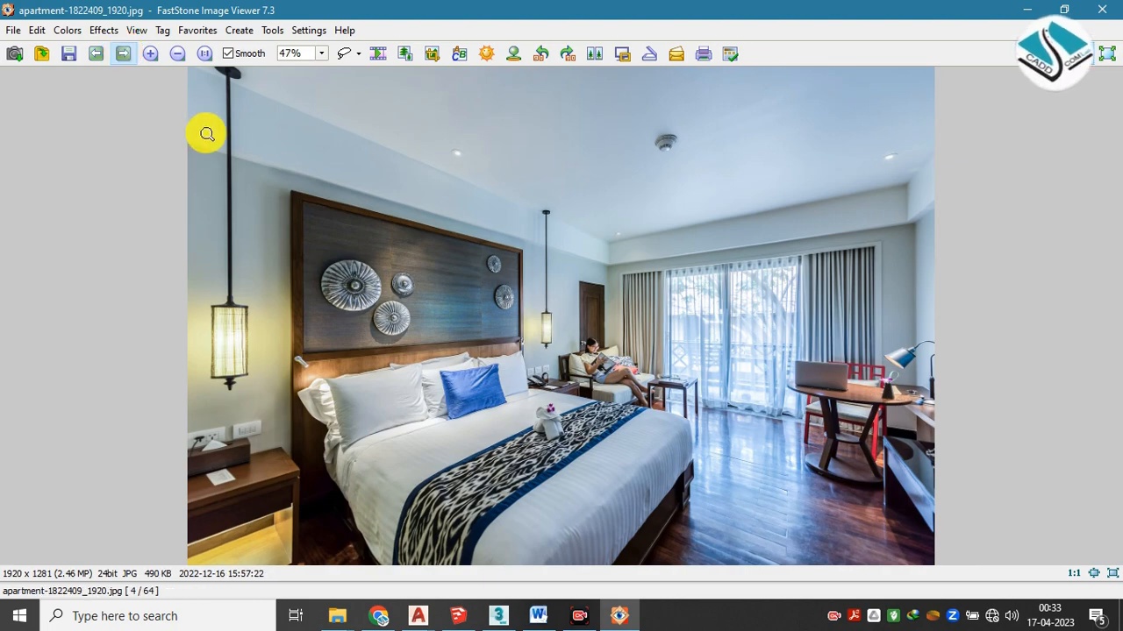
pyautogui.click(122, 54)
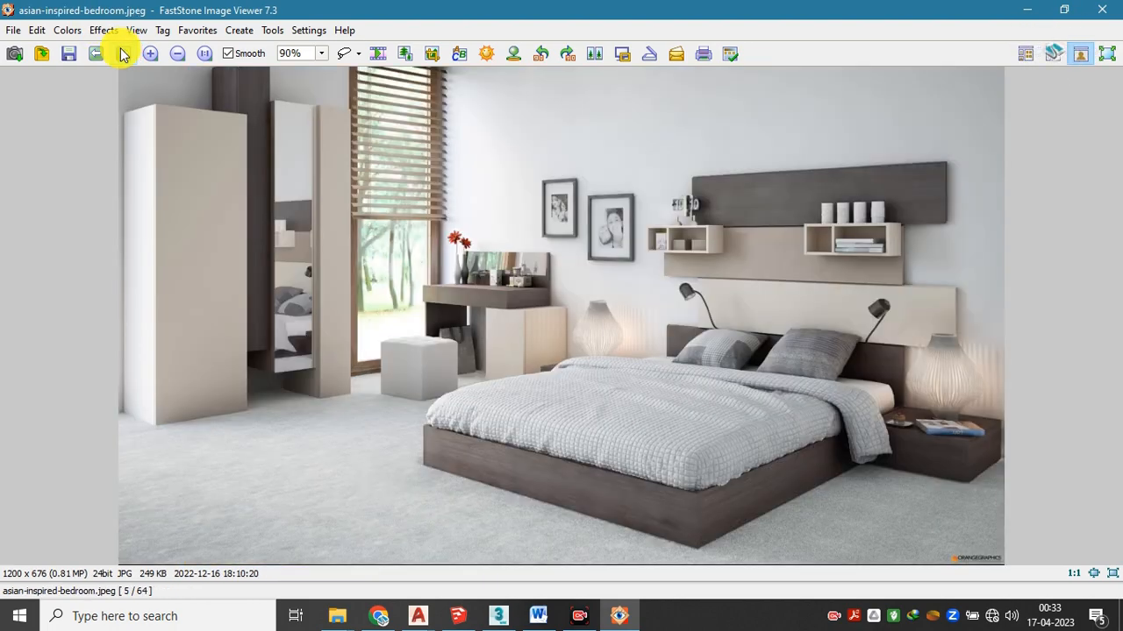
pyautogui.scroll(2, 658, 283)
pyautogui.moveTo(571, 225); pyautogui.dragTo(516, 204)
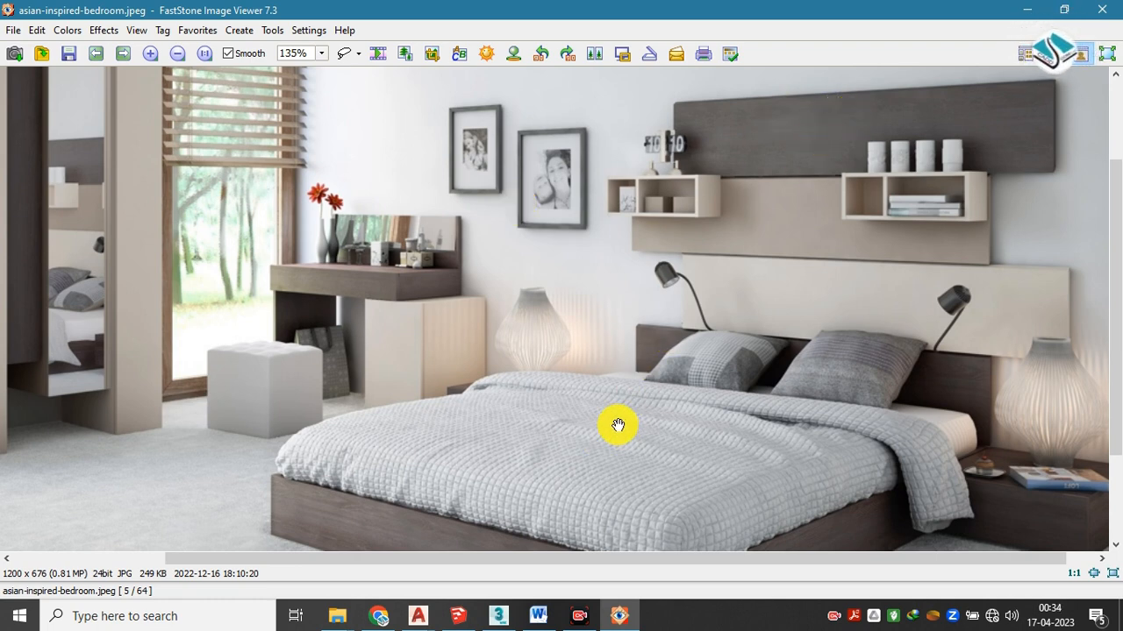
# Switch to the AutoCAD drawing 106_Master Bathroom.dwg and examine the elevation with the mirrors and cabinets
pyautogui.click(419, 616)
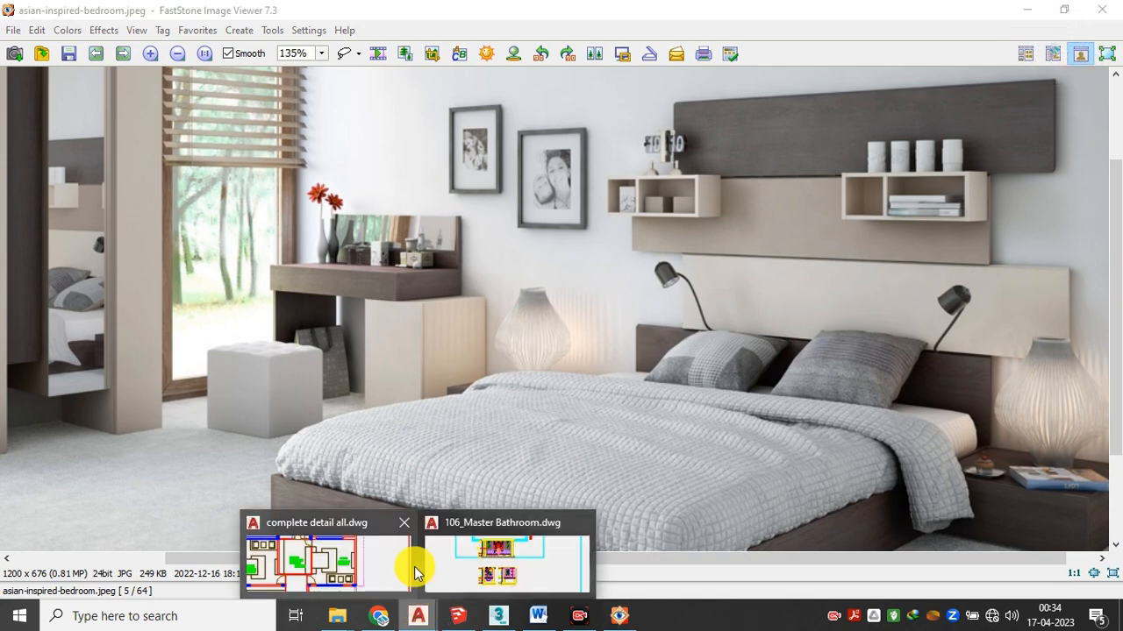
pyautogui.click(513, 569)
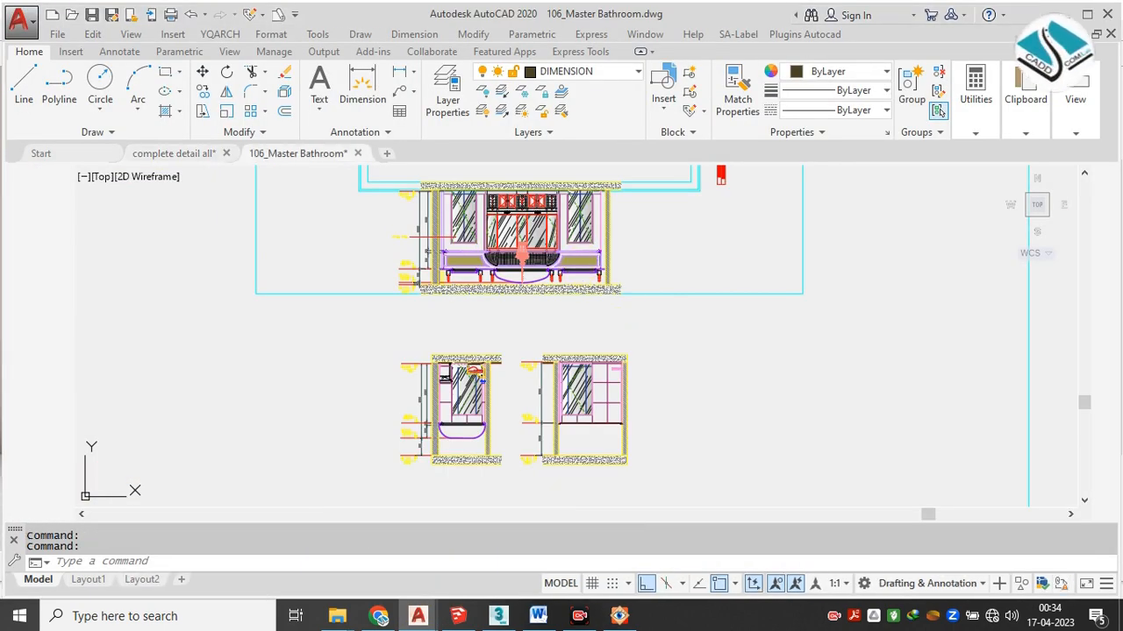
pyautogui.scroll(4, 548, 252)
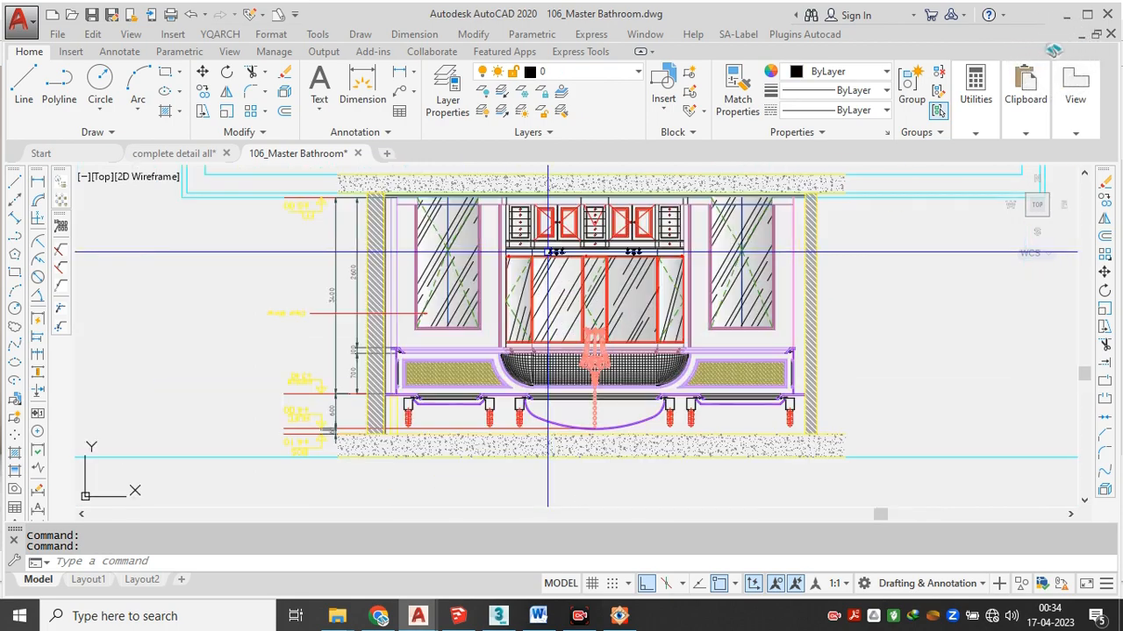
pyautogui.scroll(2, 548, 252)
pyautogui.moveTo(646, 191); pyautogui.dragTo(585, 236)
# Switch to the Word style guide and review the Farmhouse through Coastal interior design styles
pyautogui.click(538, 615)
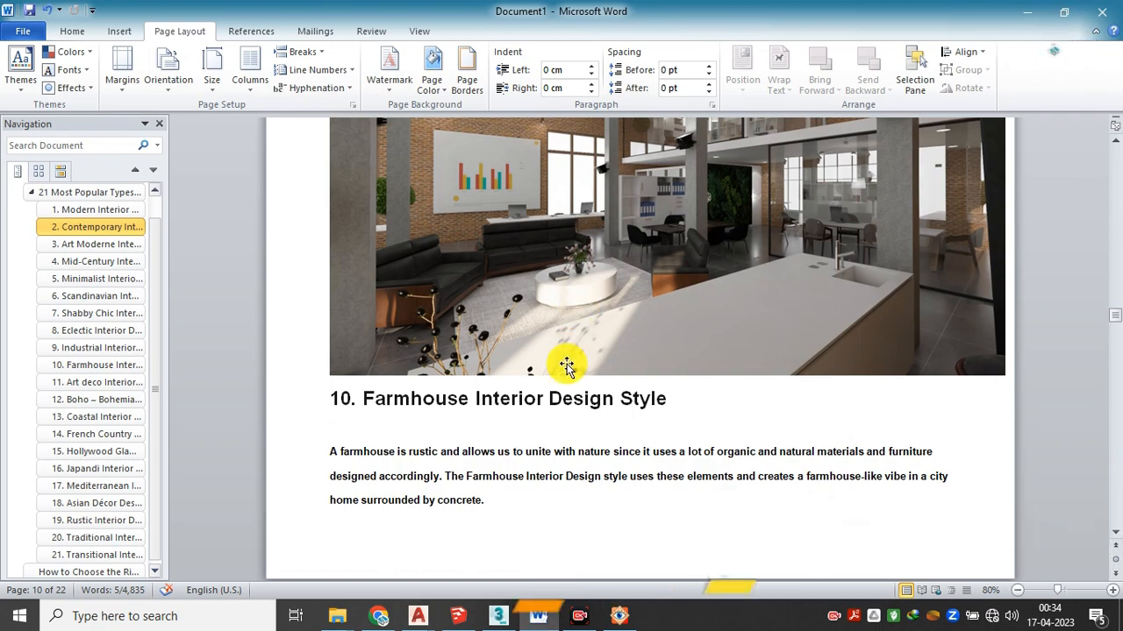
pyautogui.scroll(2, 565, 365)
pyautogui.scroll(-10, 566, 366)
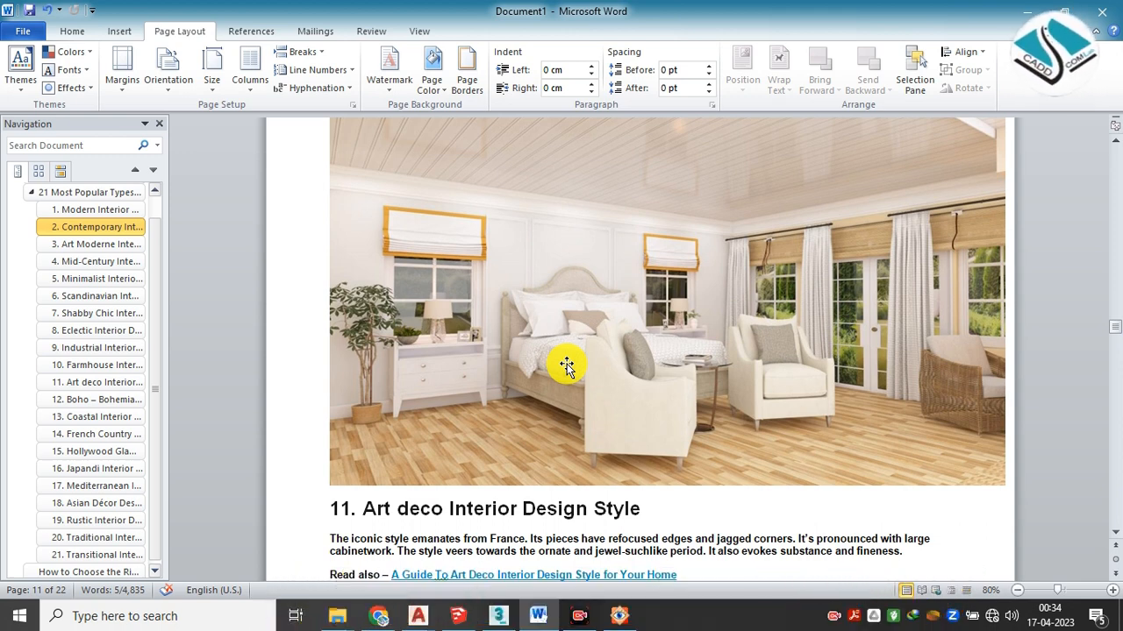
pyautogui.scroll(-7, 549, 341)
pyautogui.scroll(-12, 551, 341)
pyautogui.scroll(-15, 534, 434)
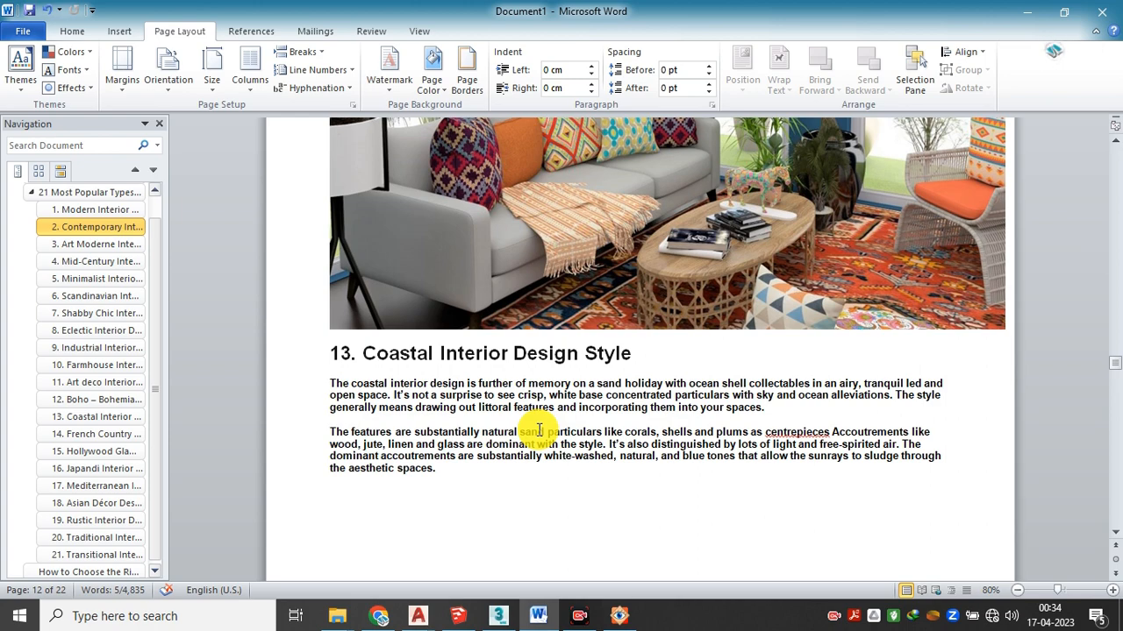
# Revisit the colourful living room image above the Coastal section, and continue through the guide to the Wabi-Sabi link
pyautogui.scroll(3, 557, 460)
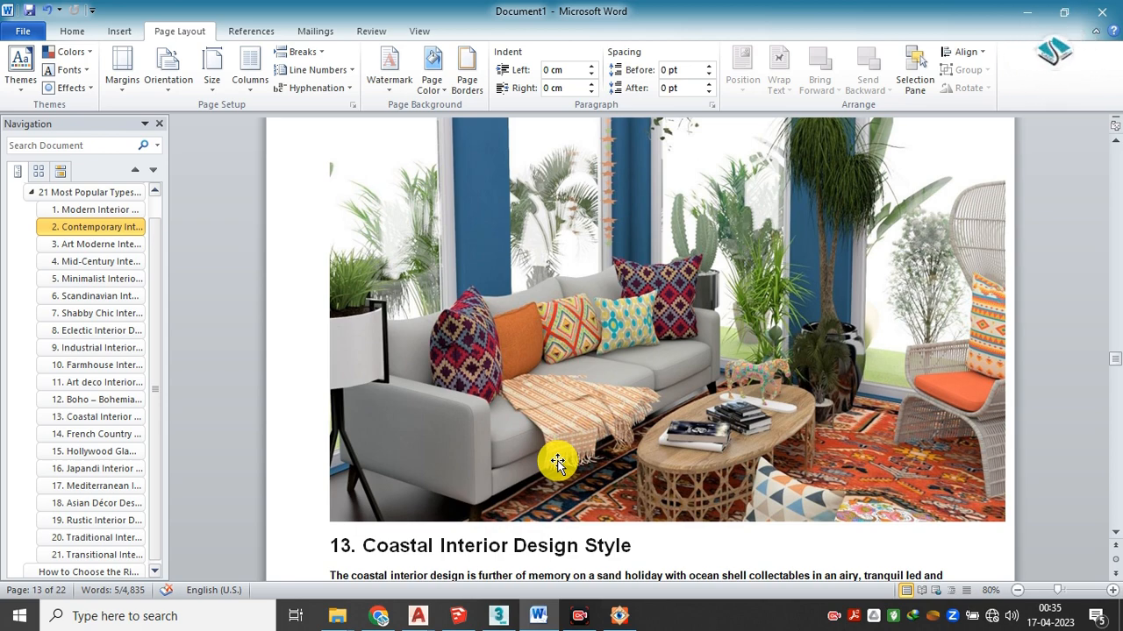
pyautogui.scroll(-15, 614, 376)
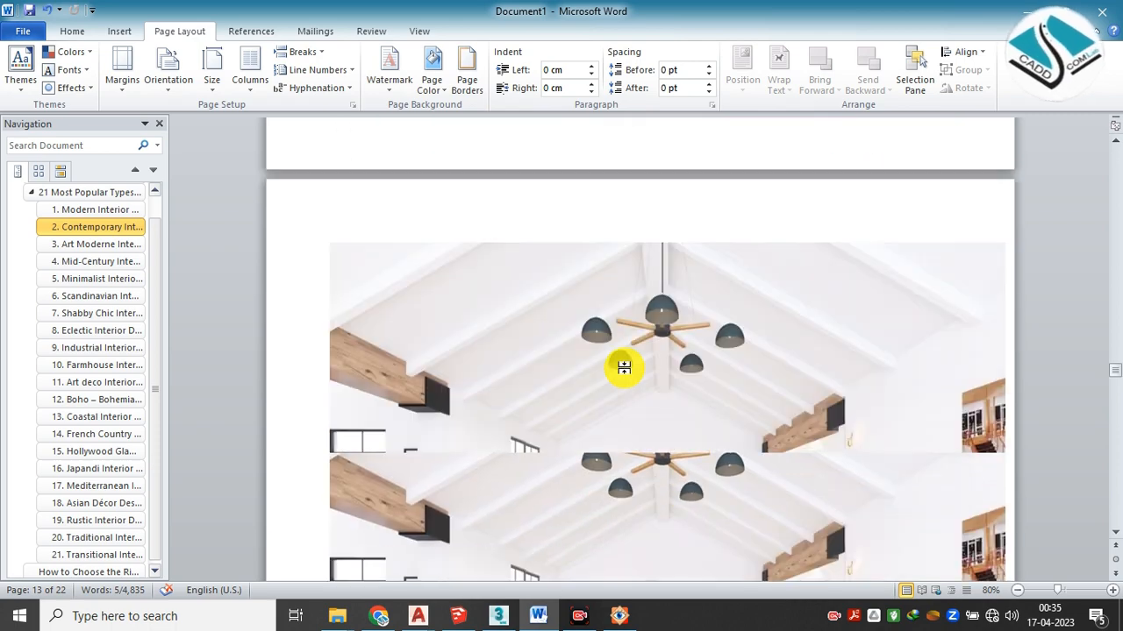
pyautogui.scroll(-15, 610, 376)
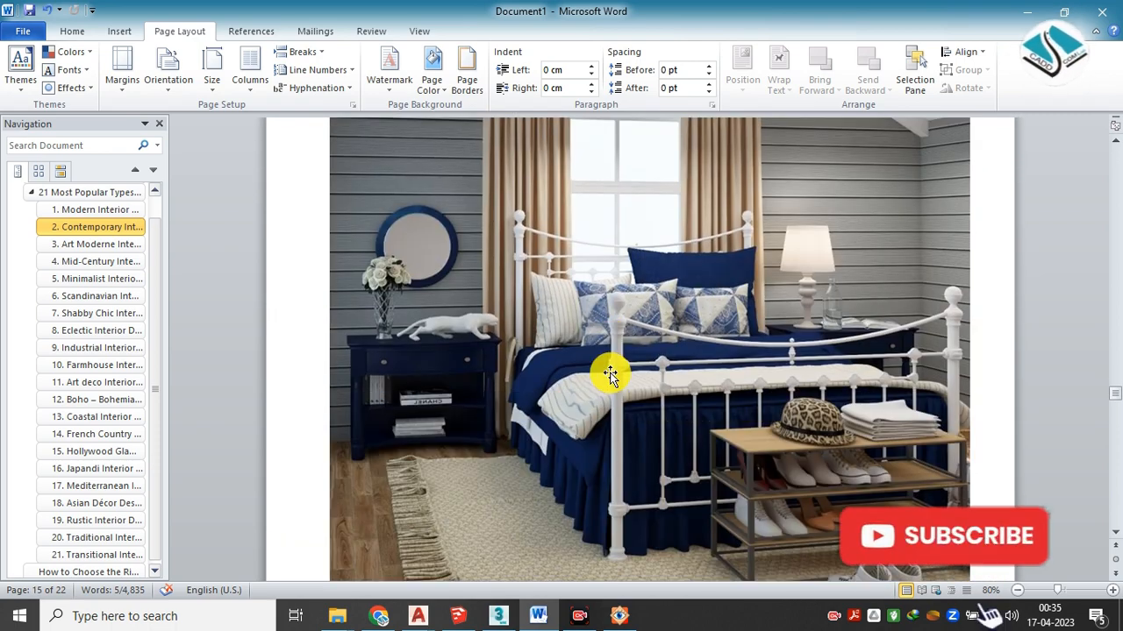
pyautogui.scroll(-15, 611, 376)
pyautogui.scroll(3, 610, 376)
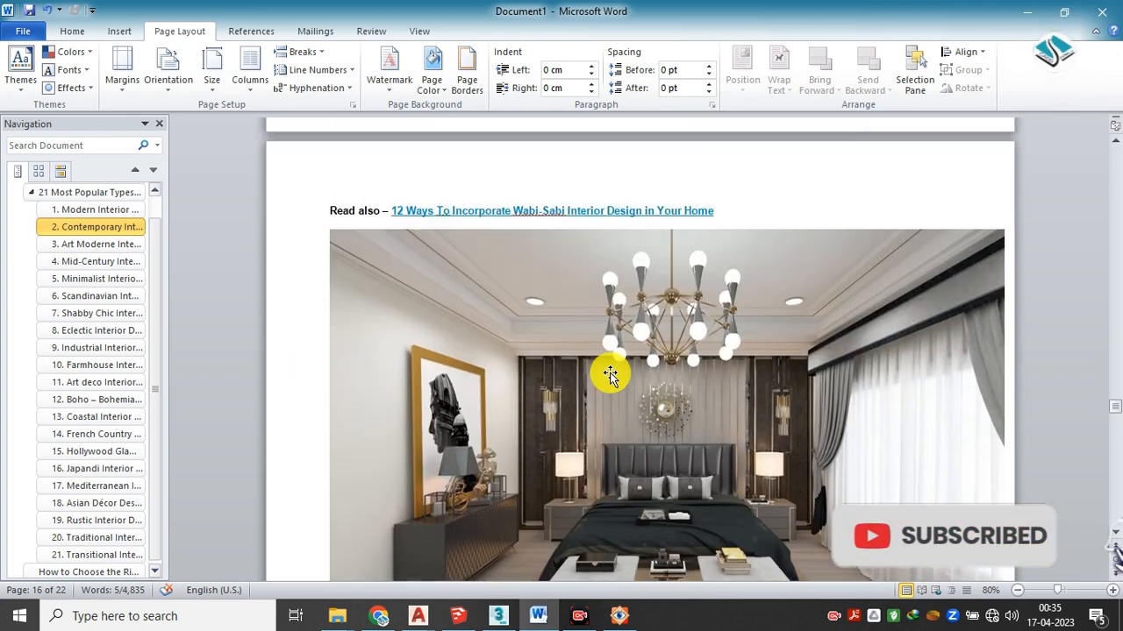
# Return to AutoCAD and view the overall arrangement of the master bathroom elevations
pyautogui.click(1029, 10)
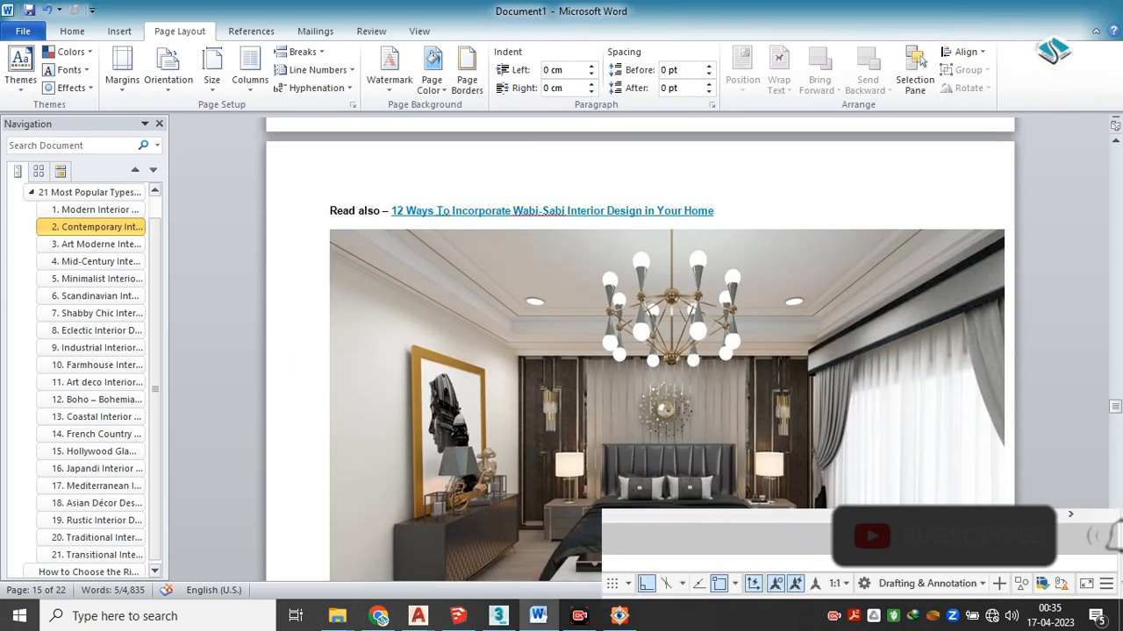
pyautogui.scroll(-10, 459, 368)
pyautogui.moveTo(459, 340); pyautogui.dragTo(700, 427)
pyautogui.scroll(-5, 719, 404)
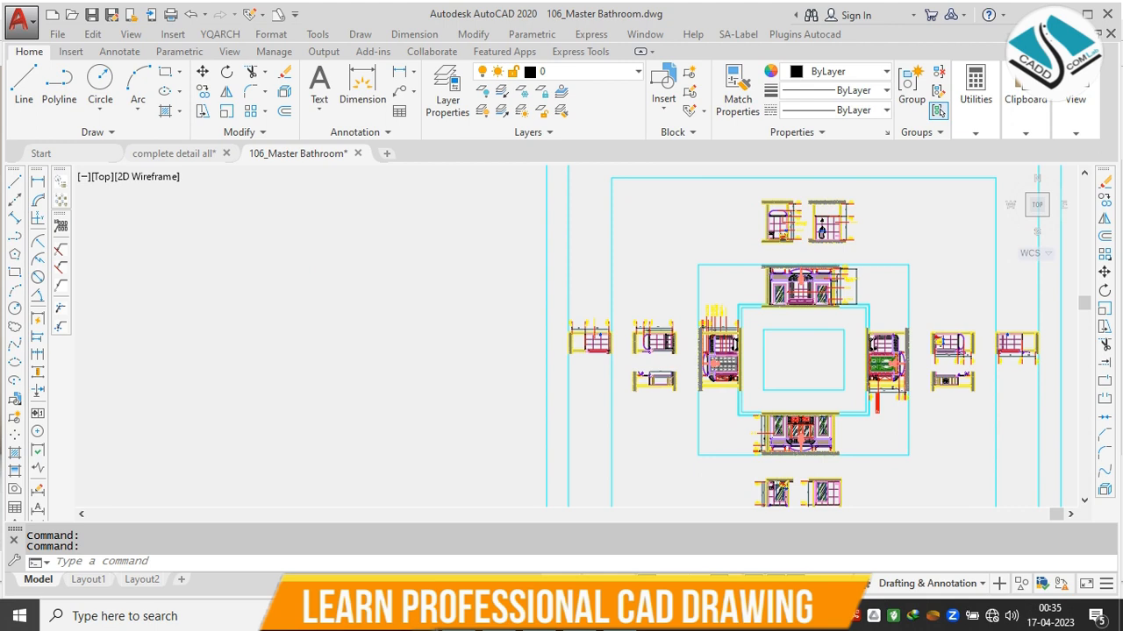
# Show the guest bedroom plan in complete detail all.dwg, and compare it with the asian-inspired-bedroom.jpeg reference in FastStone Image Viewer
pyautogui.click(180, 156)
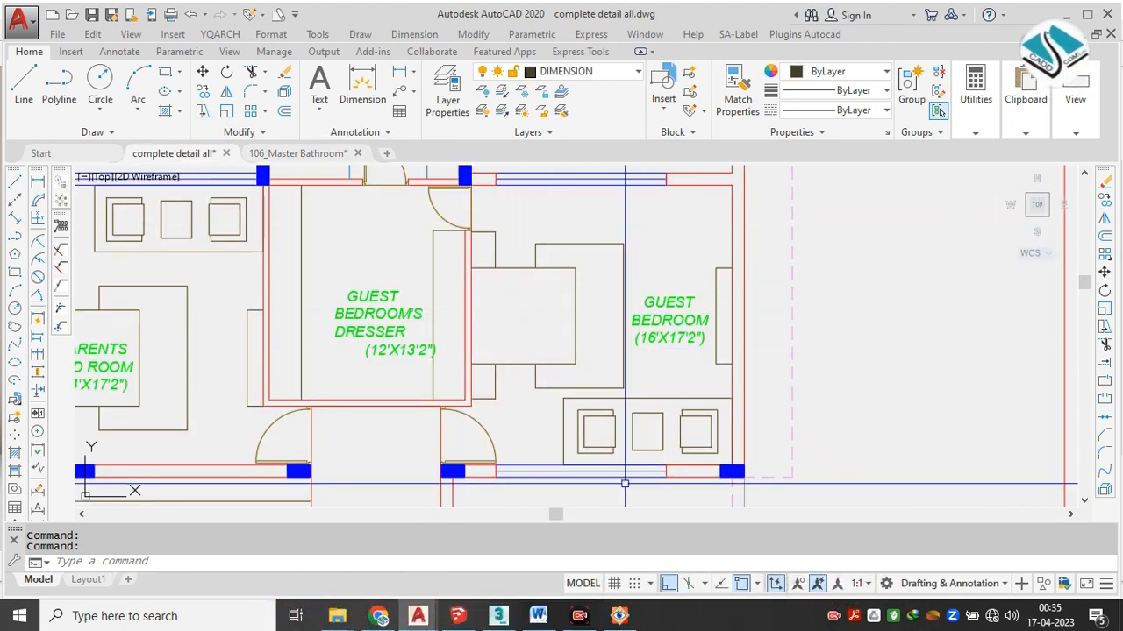
pyautogui.click(619, 616)
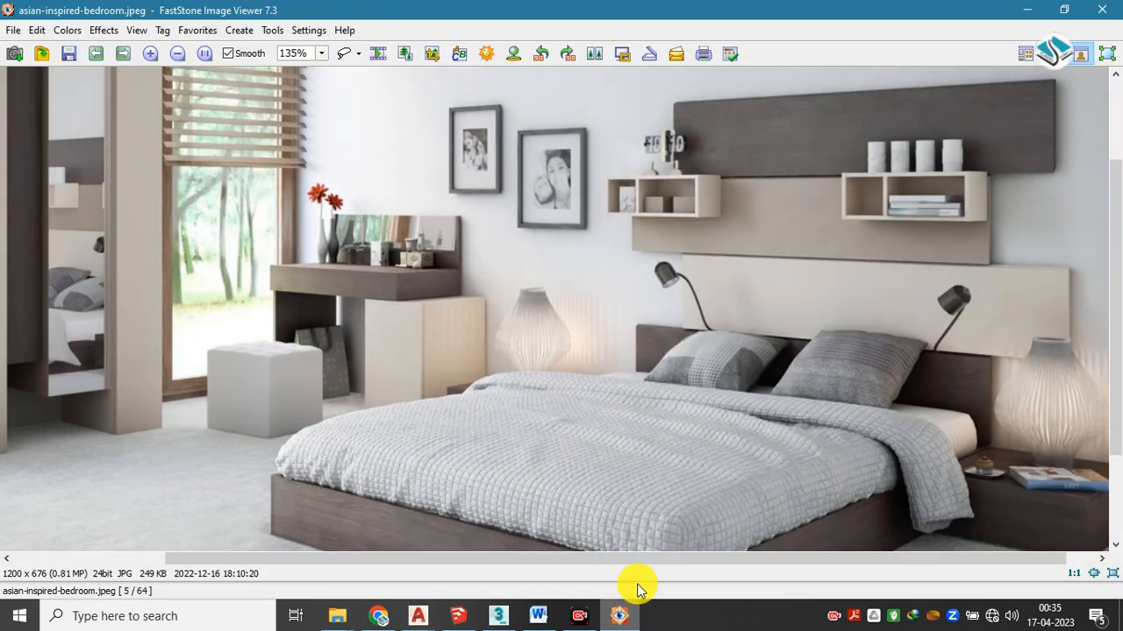
pyautogui.scroll(-3, 581, 298)
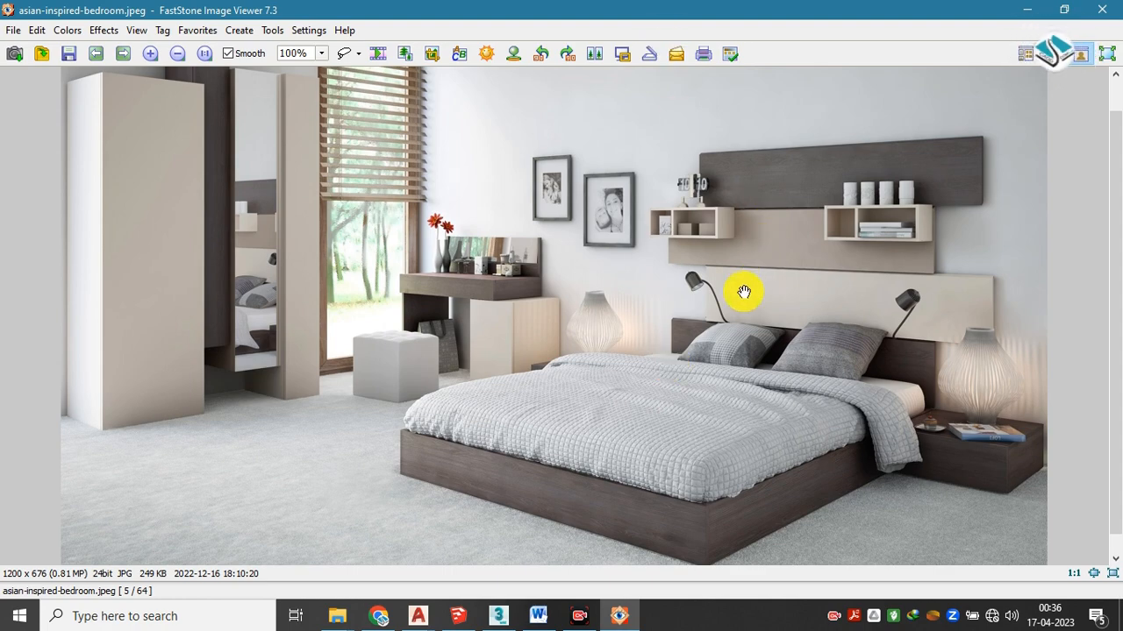
# Return to complete detail all.dwg in AutoCAD and examine the guest bedroom's bed, seating and adjoining dresser layout
pyautogui.click(1026, 10)
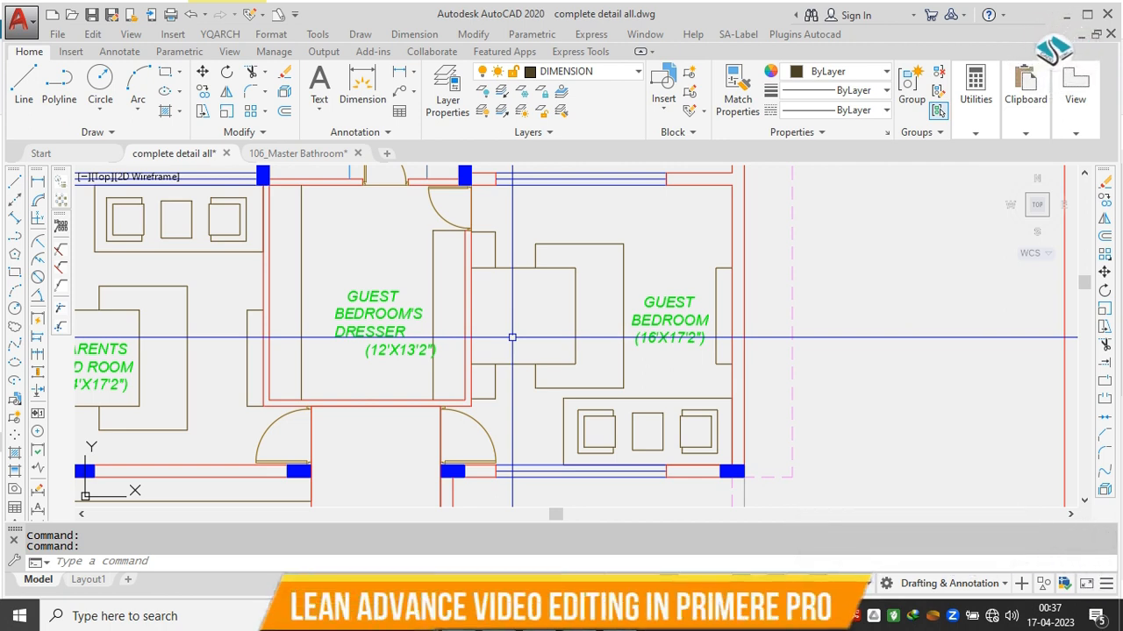
pyautogui.scroll(2, 512, 337)
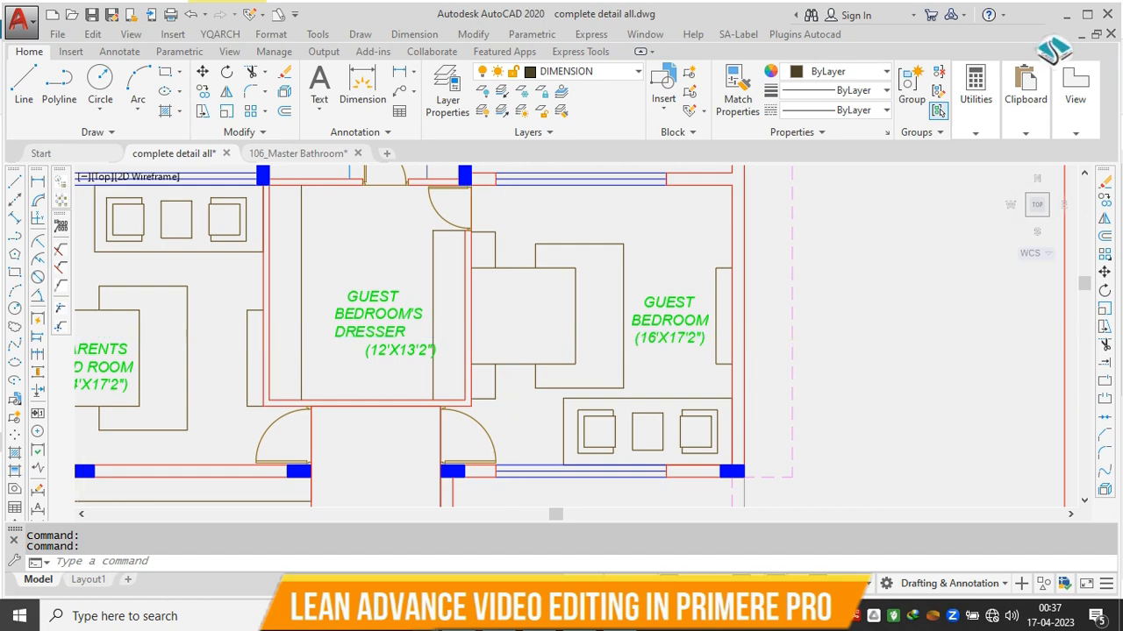
pyautogui.click(619, 621)
pyautogui.click(620, 621)
pyautogui.click(523, 262)
pyautogui.moveTo(539, 263); pyautogui.dragTo(495, 332)
pyautogui.scroll(-2, 495, 332)
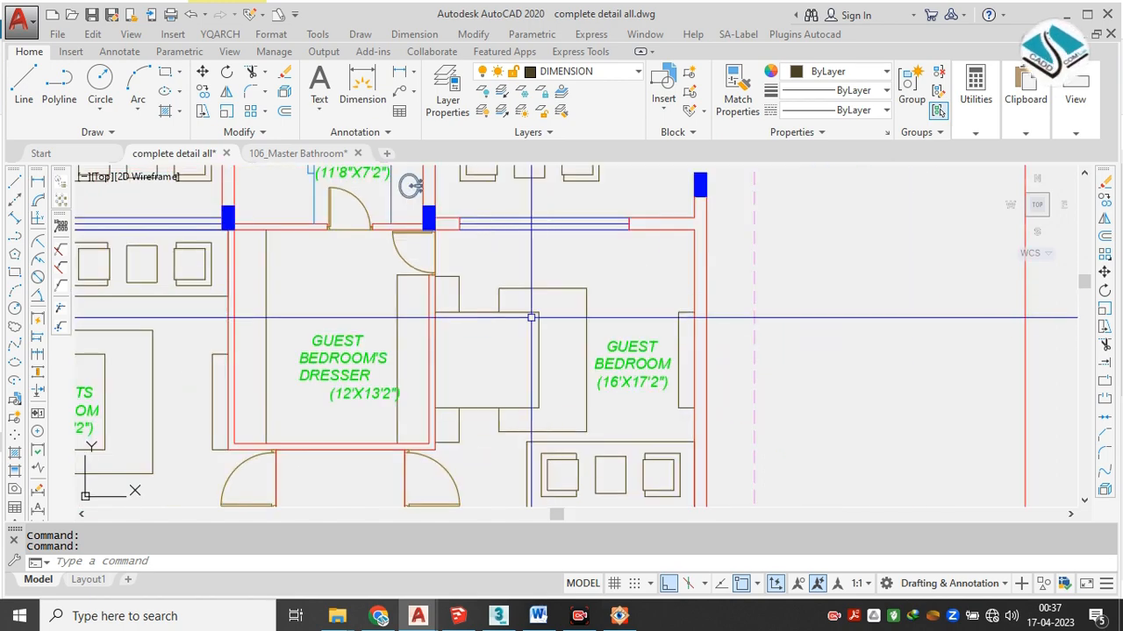
# Switch to FastStone Image Viewer and view the asian-inspired-bedroom.jpeg reference again
pyautogui.click(619, 616)
pyautogui.moveTo(634, 305); pyautogui.dragTo(621, 369)
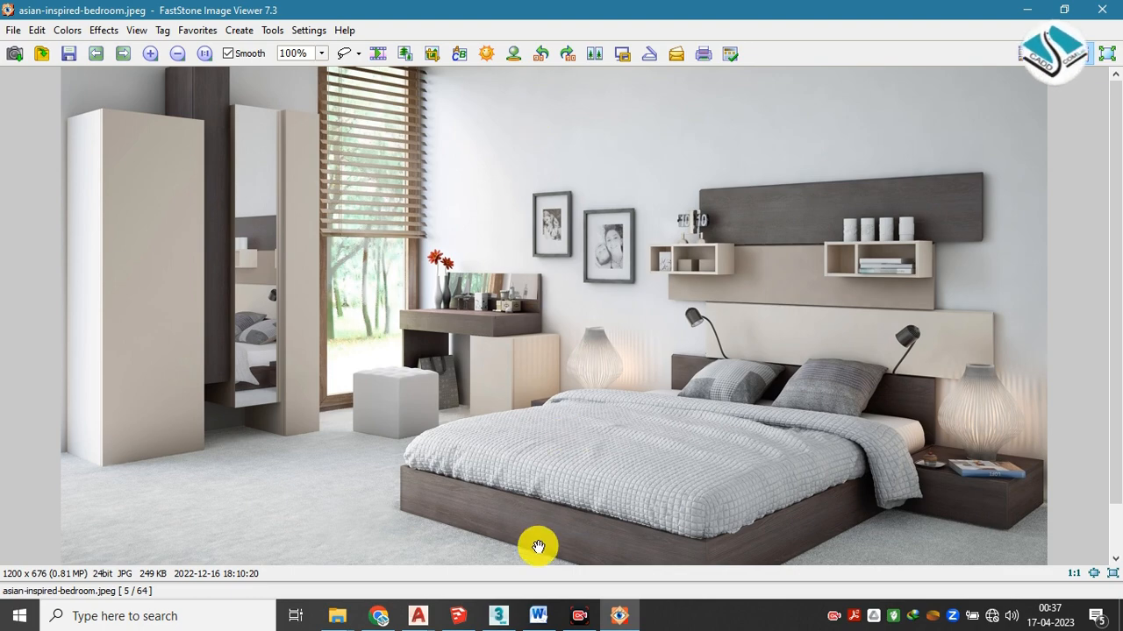
pyautogui.click(1026, 8)
# Switch to Exterior House Design 26-Vray.max in 3ds Max and examine the house and its upper terrace from above
pyautogui.click(498, 616)
pyautogui.scroll(-4, 437, 329)
pyautogui.moveTo(437, 329); pyautogui.dragTo(484, 290)
pyautogui.moveTo(564, 358); pyautogui.dragTo(654, 363)
pyautogui.moveTo(537, 342); pyautogui.dragTo(617, 304)
pyautogui.scroll(-15, 544, 321)
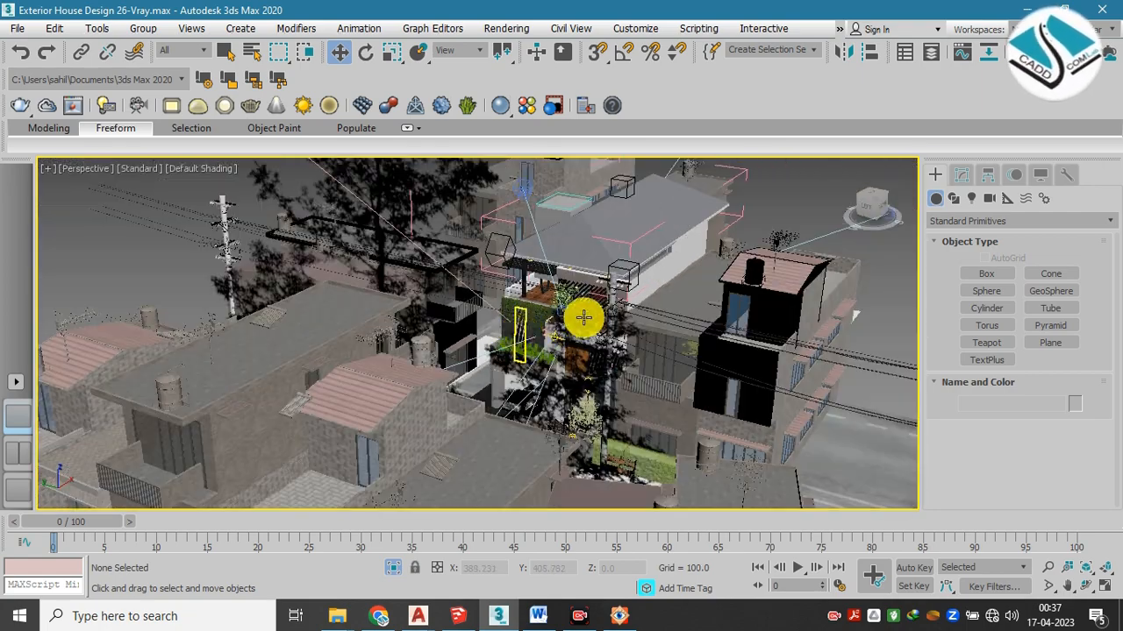
pyautogui.moveTo(536, 359); pyautogui.dragTo(453, 244)
pyautogui.scroll(10, 480, 259)
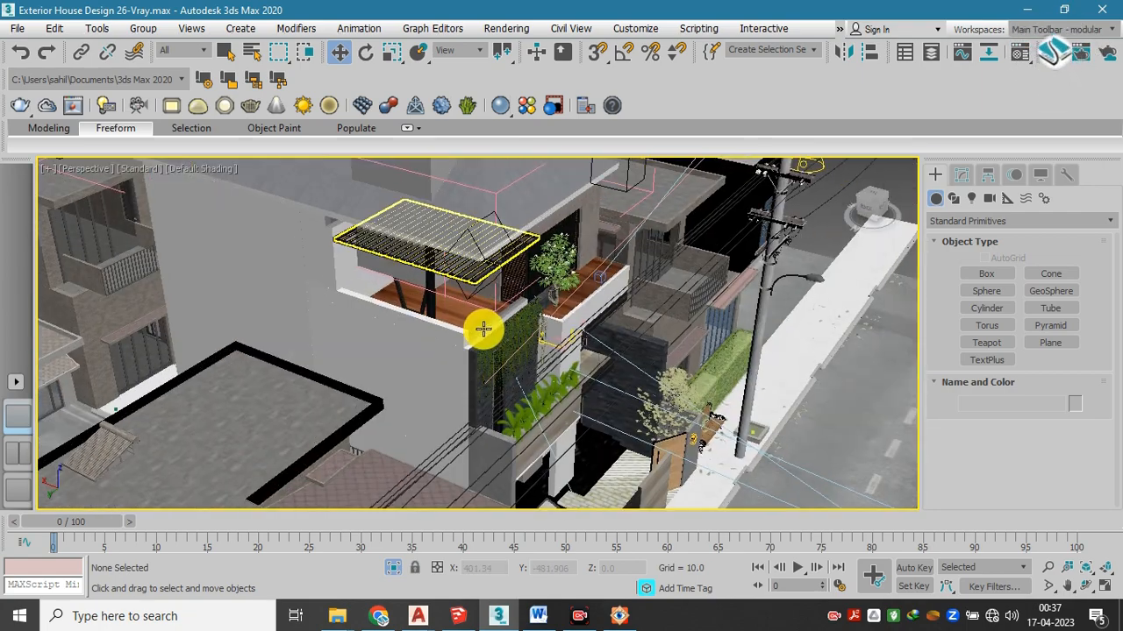
# Examine the facade's terrace parapet, creeper-covered stone wall, louvred opening and planted balcony at close range
pyautogui.scroll(-10, 518, 313)
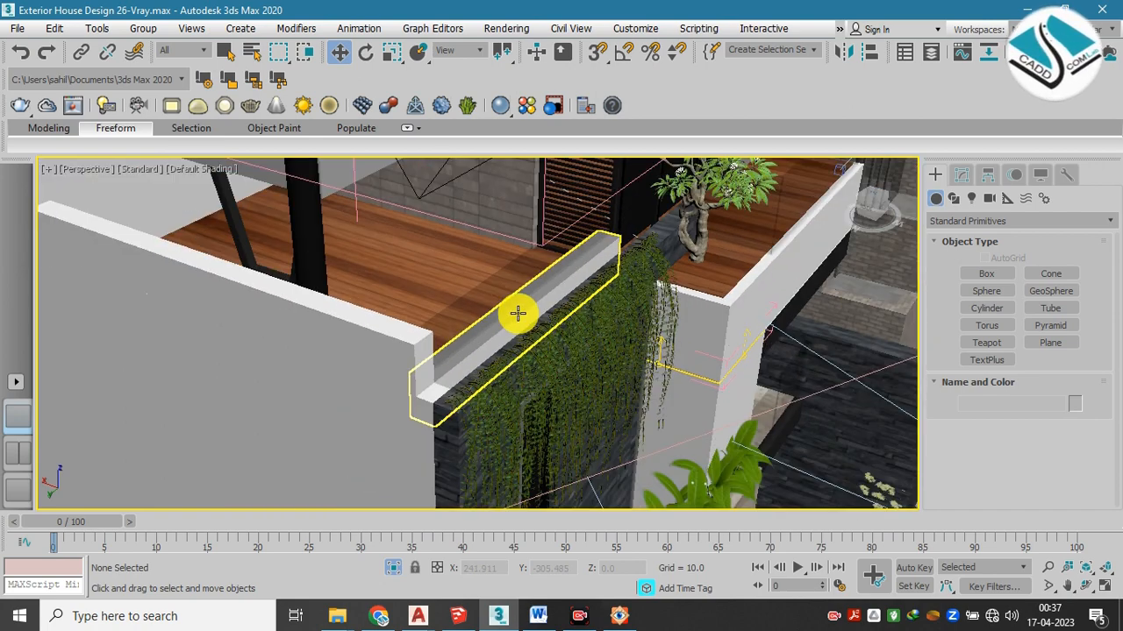
pyautogui.scroll(3, 483, 302)
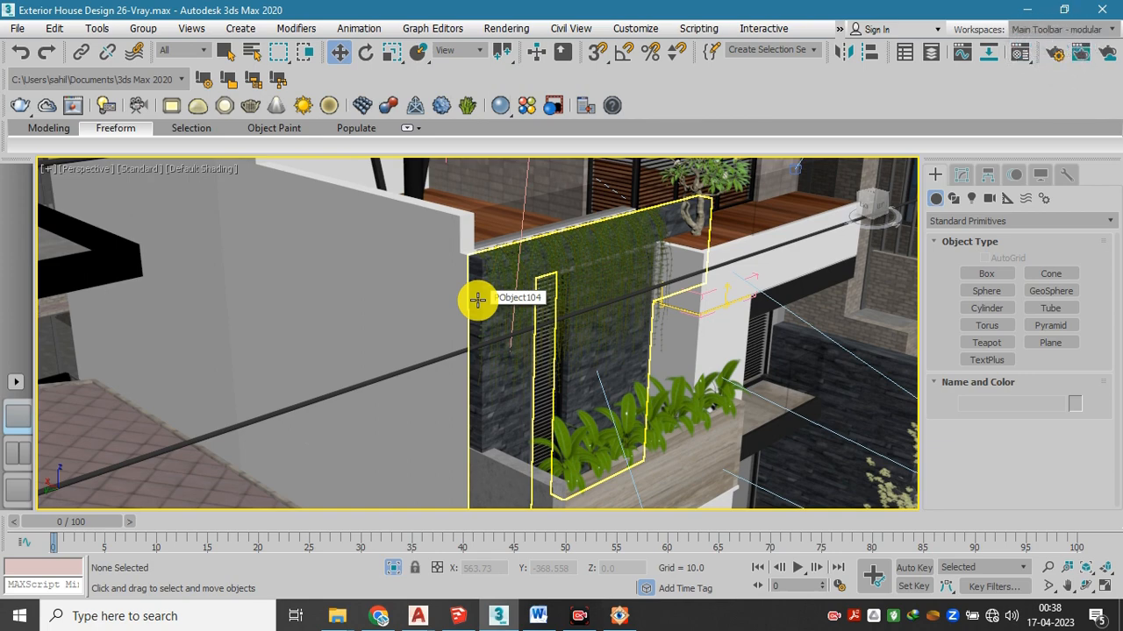
pyautogui.scroll(-3, 565, 259)
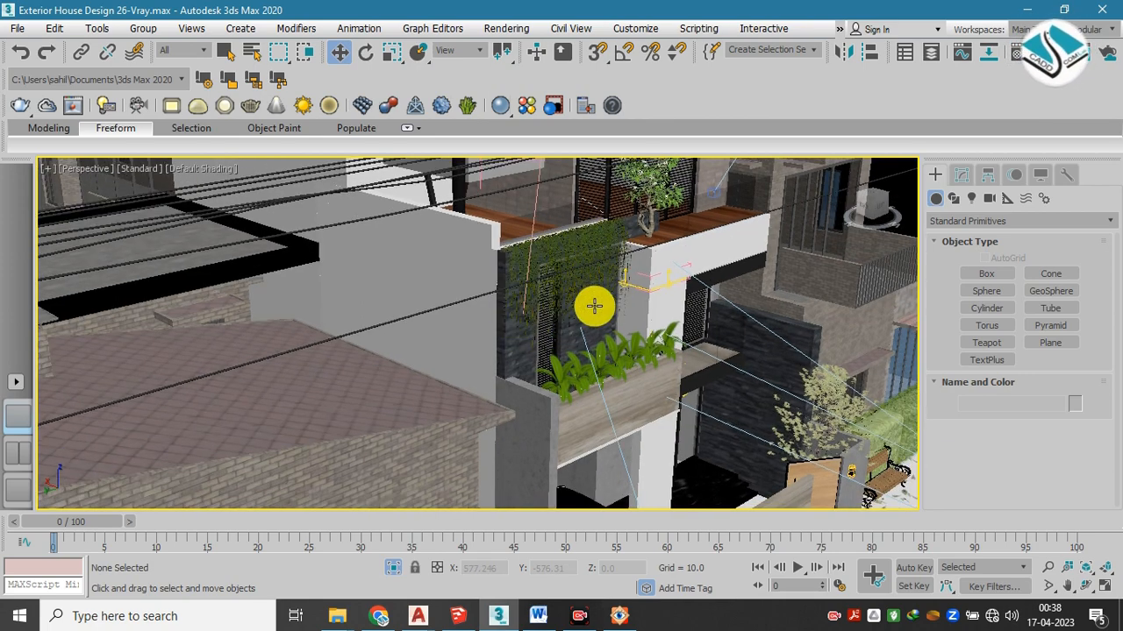
pyautogui.scroll(5, 602, 321)
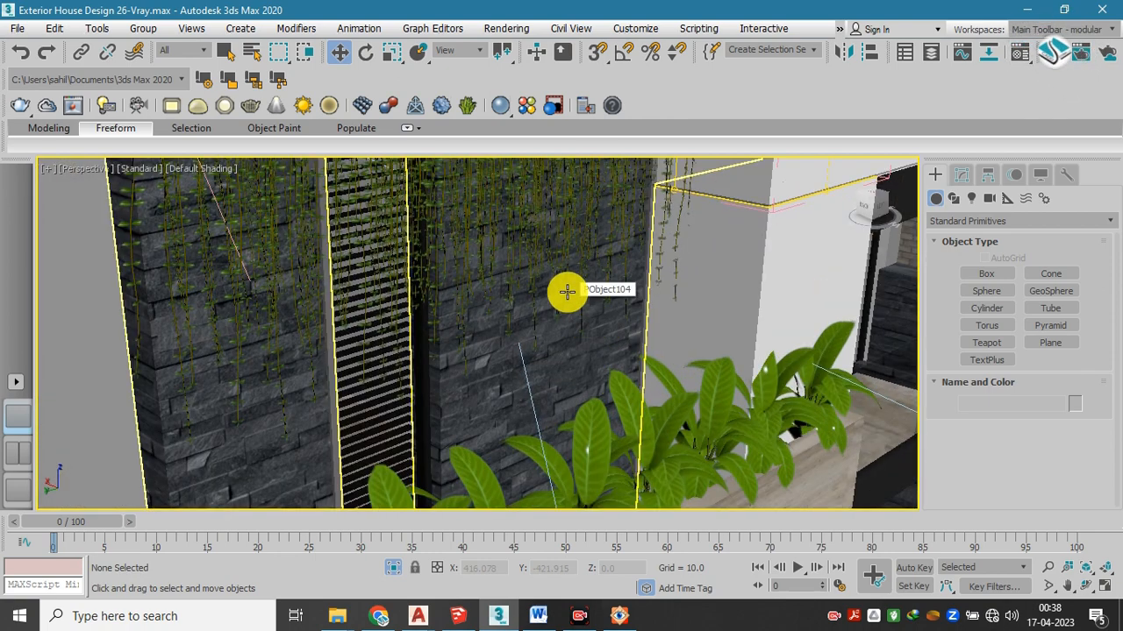
pyautogui.scroll(-5, 567, 292)
pyautogui.scroll(2, 581, 301)
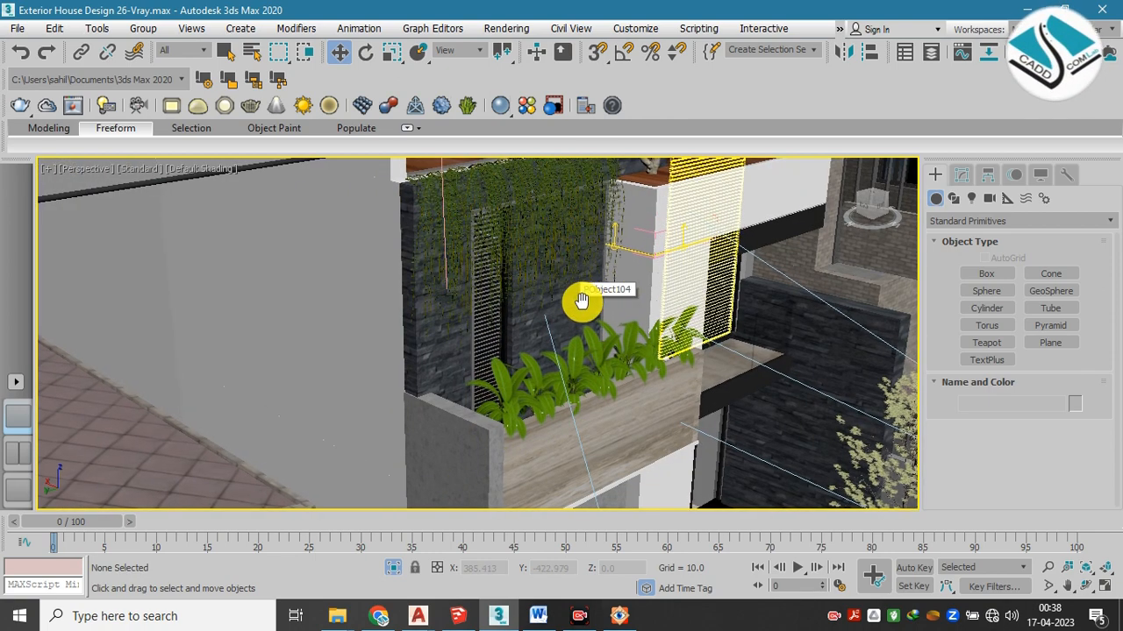
pyautogui.scroll(3, 656, 223)
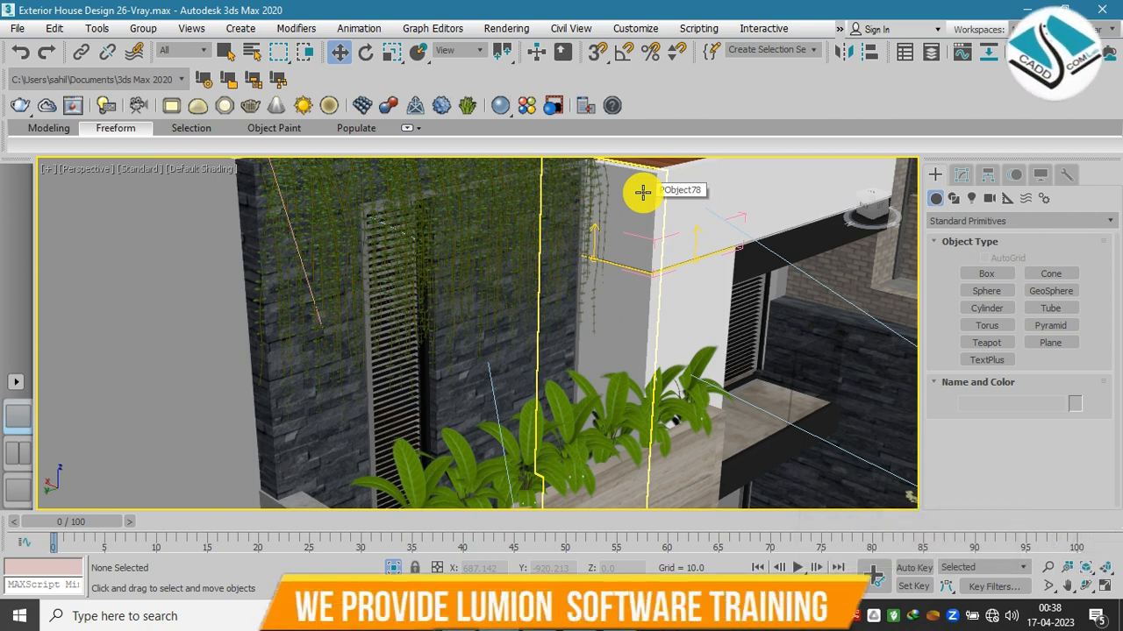
pyautogui.scroll(-5, 665, 221)
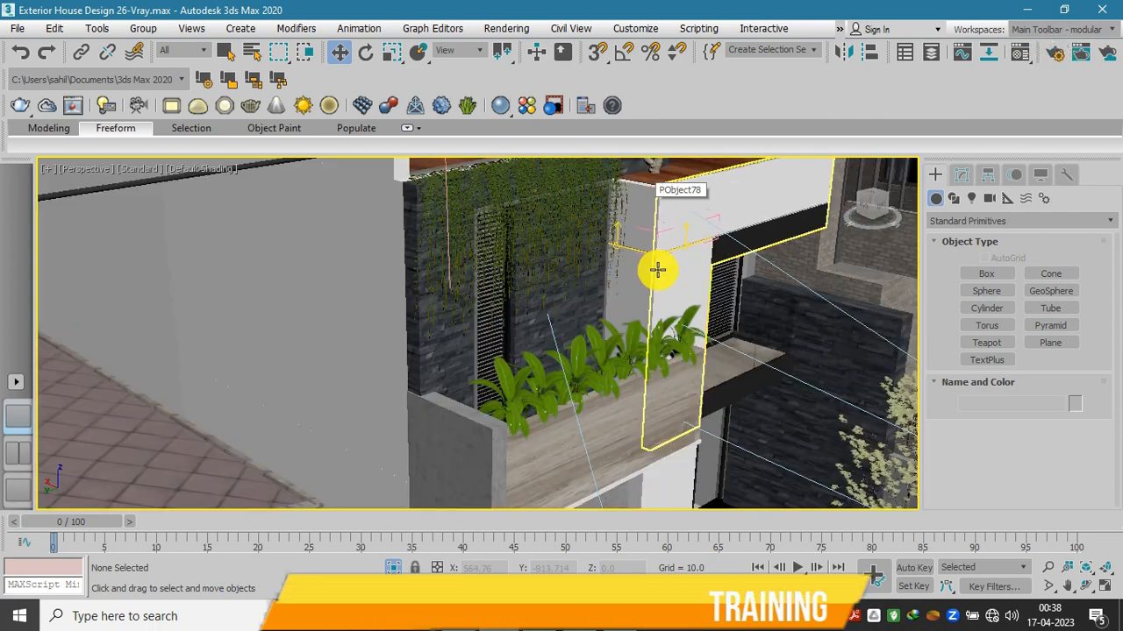
pyautogui.scroll(1, 694, 401)
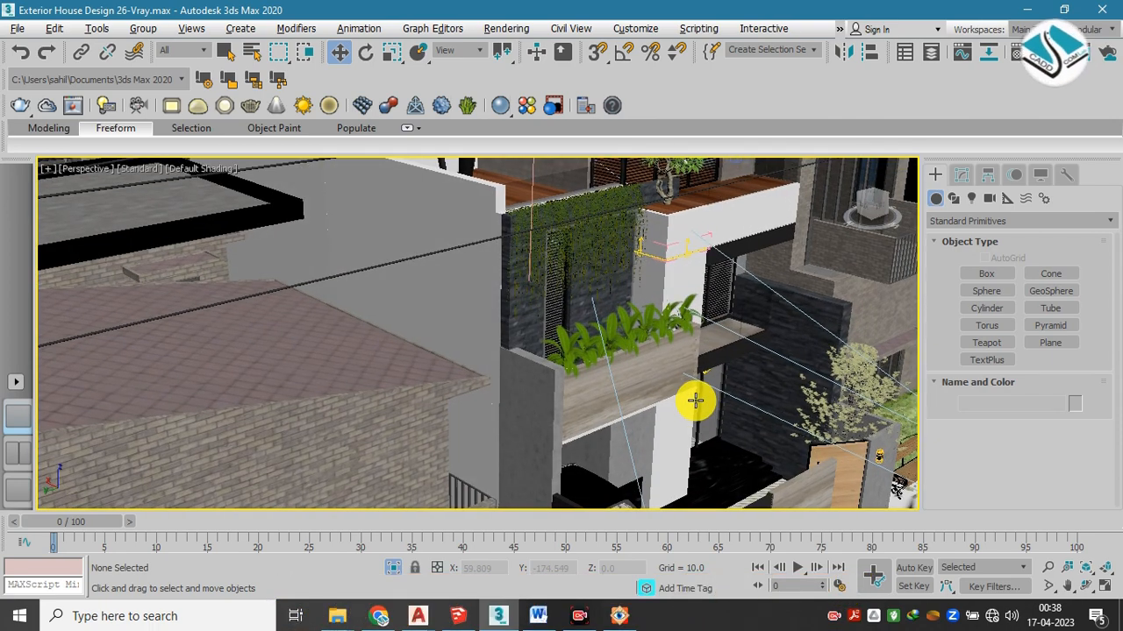
pyautogui.scroll(4, 712, 289)
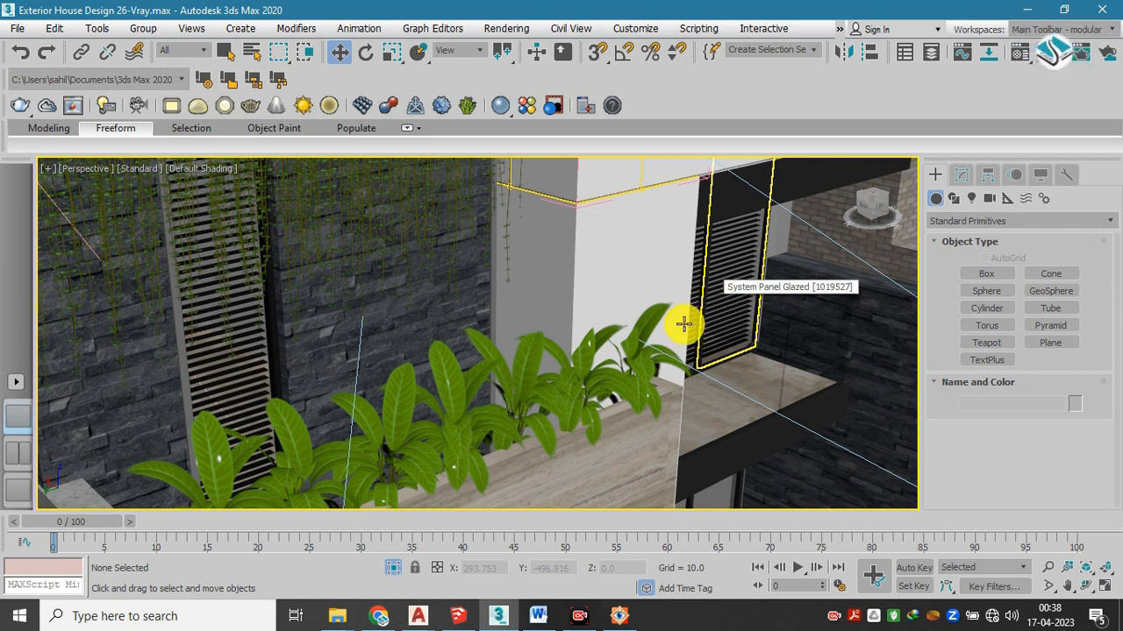
# Switch to FastStone Image Viewer and browse the bedroom references through bedroom-3778695_1920.jpg and bedroom-6686061_1920.jpg to bedroom-wall-mural.jpg
pyautogui.click(619, 616)
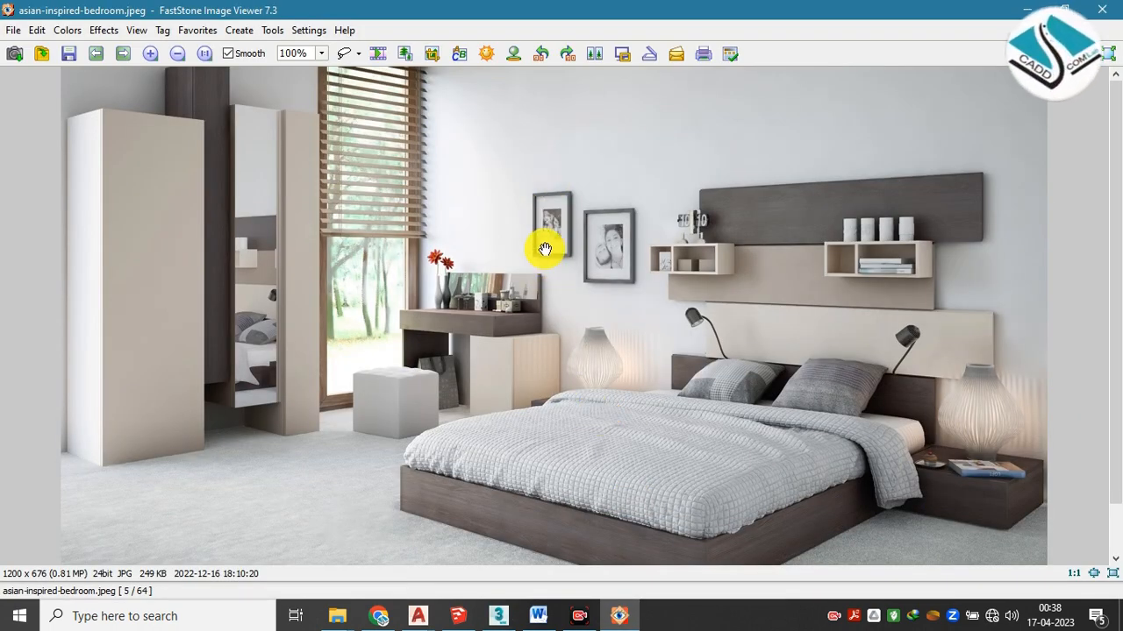
pyautogui.click(122, 54)
pyautogui.click(122, 54)
pyautogui.click(122, 54)
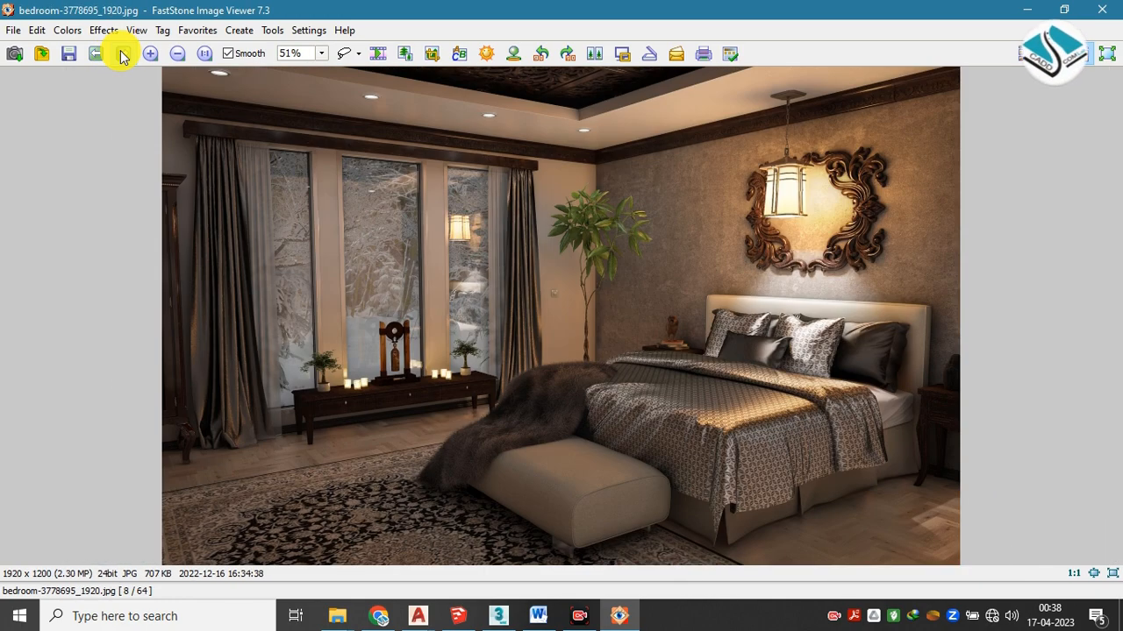
pyautogui.click(122, 55)
pyautogui.scroll(2, 474, 129)
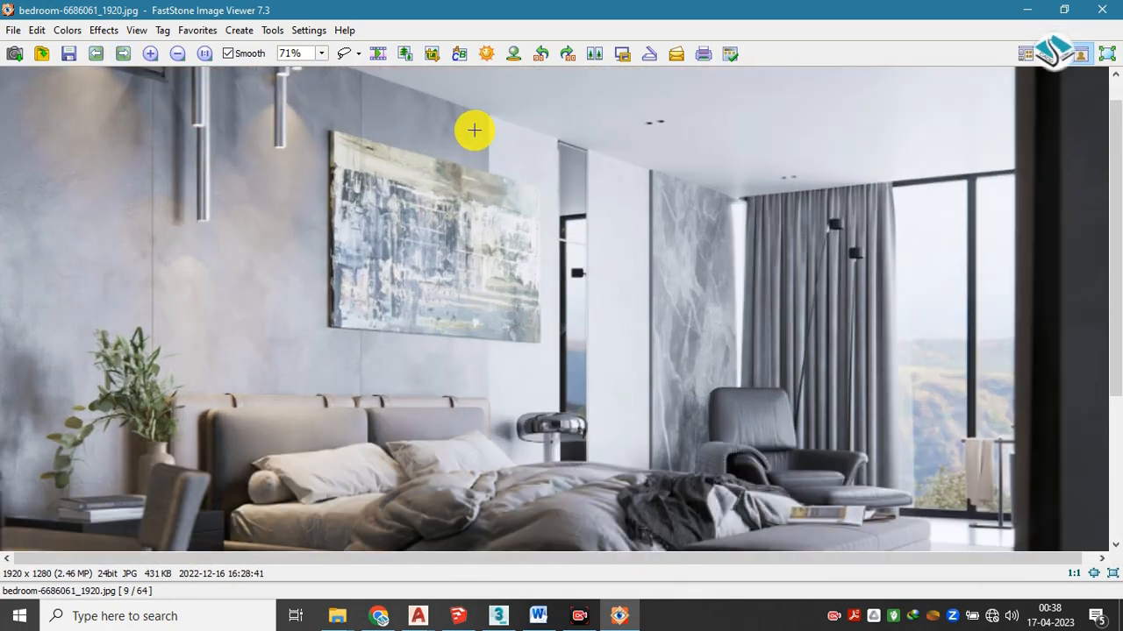
pyautogui.scroll(-1, 130, 72)
pyautogui.click(126, 56)
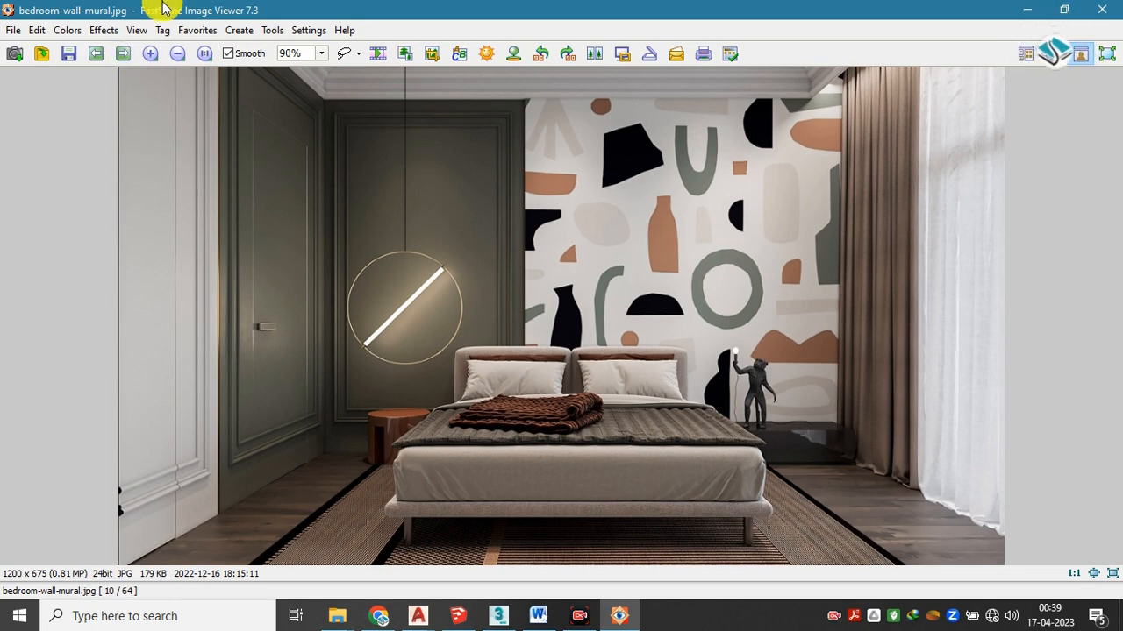
pyautogui.click(659, 232)
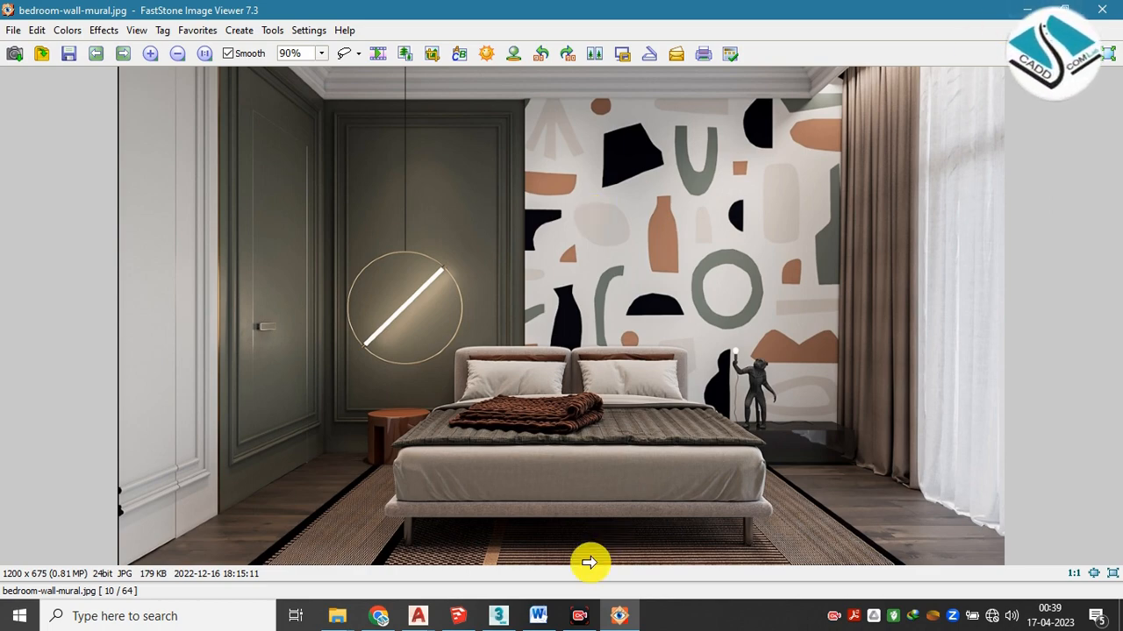
# Revisit the balcony planter and louvred window in 3ds Max, and return to bedroom-wall-mural.jpg in FastStone Image Viewer
pyautogui.click(498, 616)
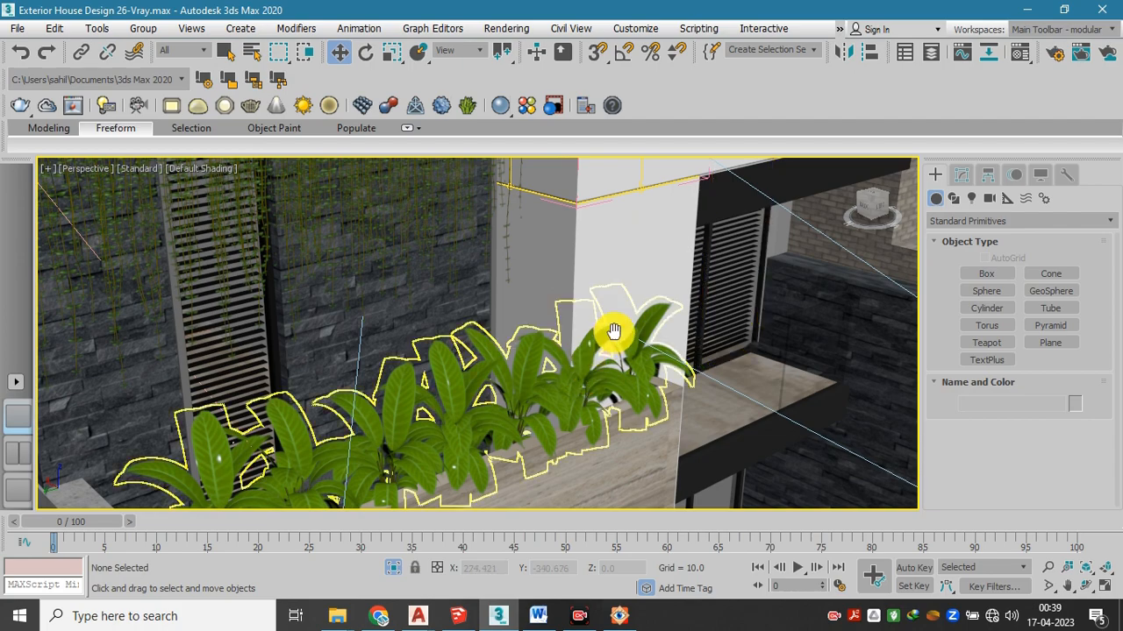
pyautogui.moveTo(649, 335); pyautogui.dragTo(551, 349)
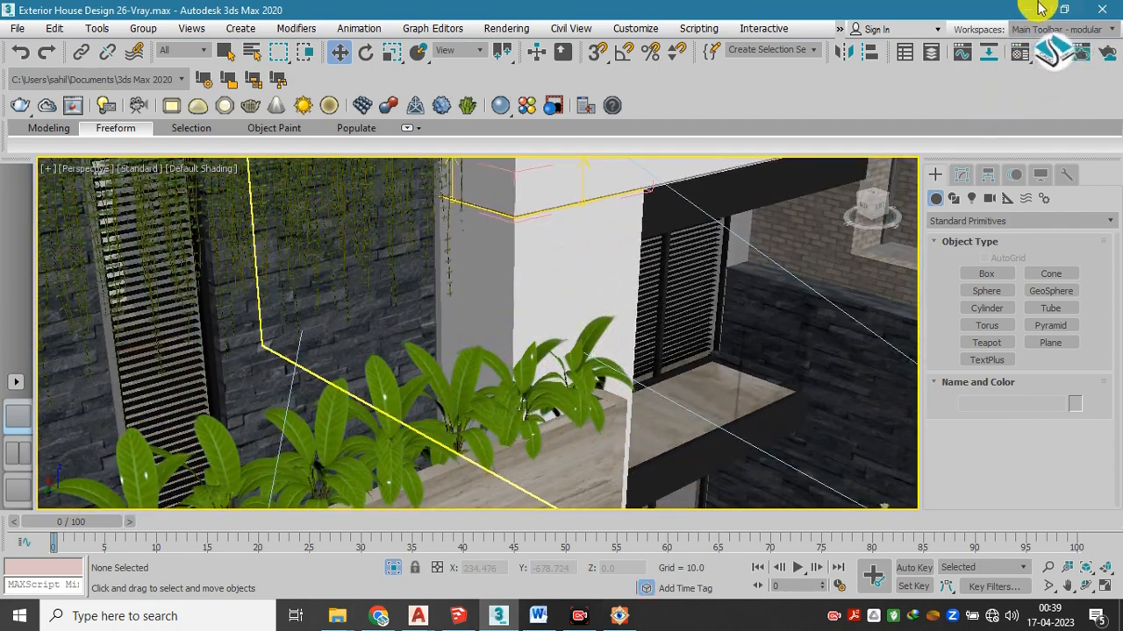
pyautogui.hotkey('alt', 'Tab')
# Switch to complete detail all.dwg in AutoCAD and examine the guest bedroom within the surrounding floor plan
pyautogui.moveTo(426, 614)
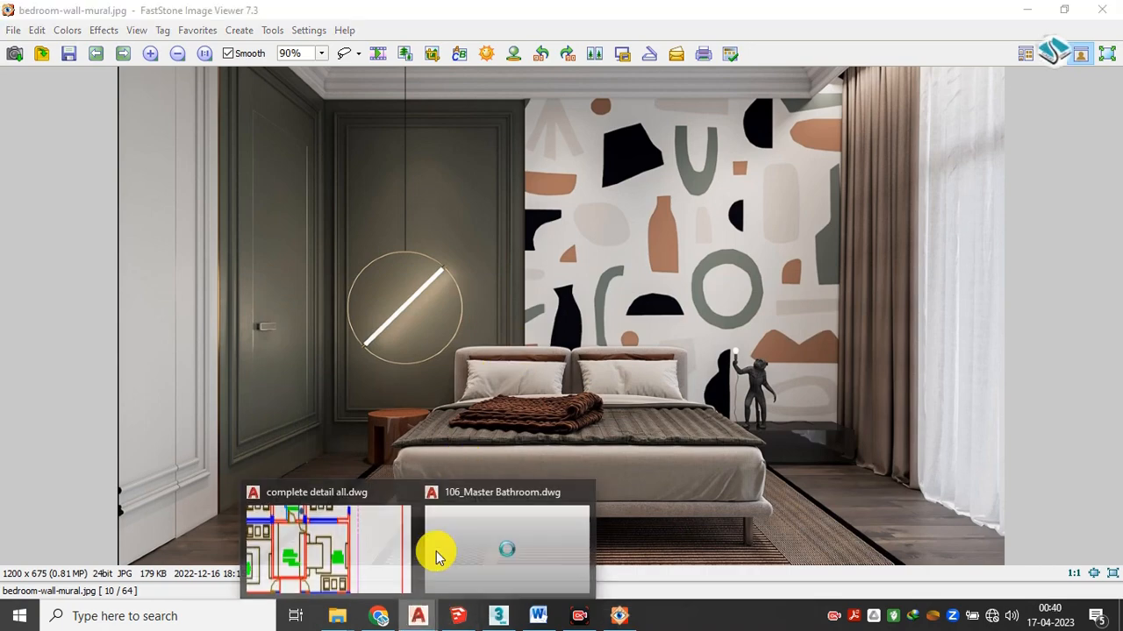
pyautogui.click(345, 544)
pyautogui.scroll(-3, 556, 371)
pyautogui.moveTo(674, 287)
pyautogui.mouseDown()
pyautogui.moveTo(612, 222)
pyautogui.moveTo(670, 219)
pyautogui.mouseUp()
pyautogui.scroll(4, 603, 215)
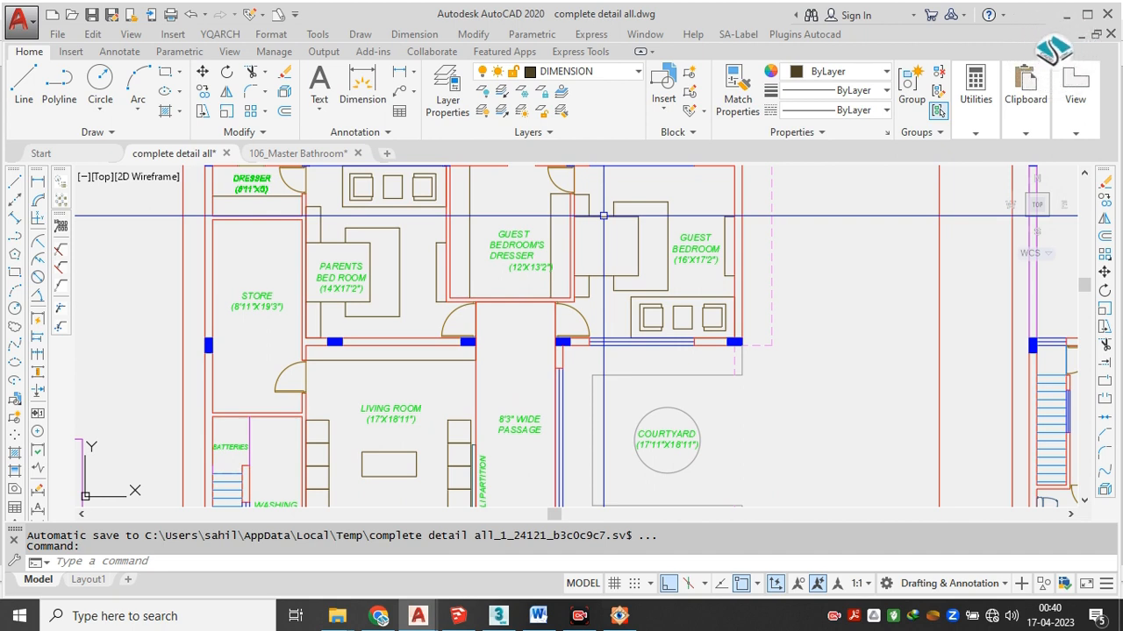
pyautogui.scroll(-3, 603, 215)
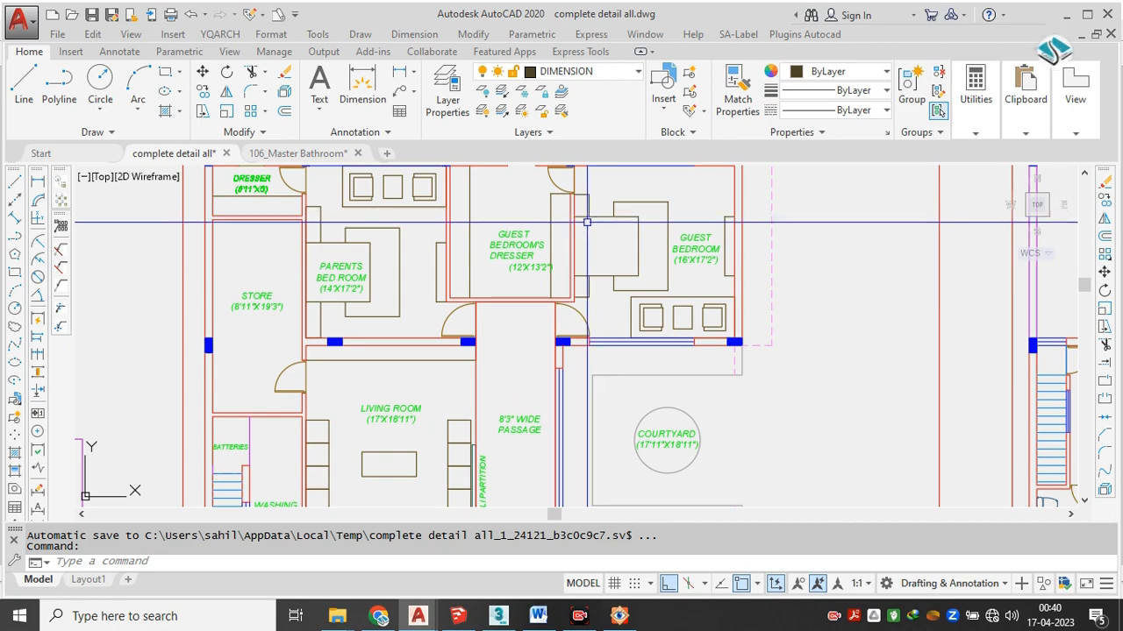
pyautogui.moveTo(752, 380); pyautogui.dragTo(594, 203)
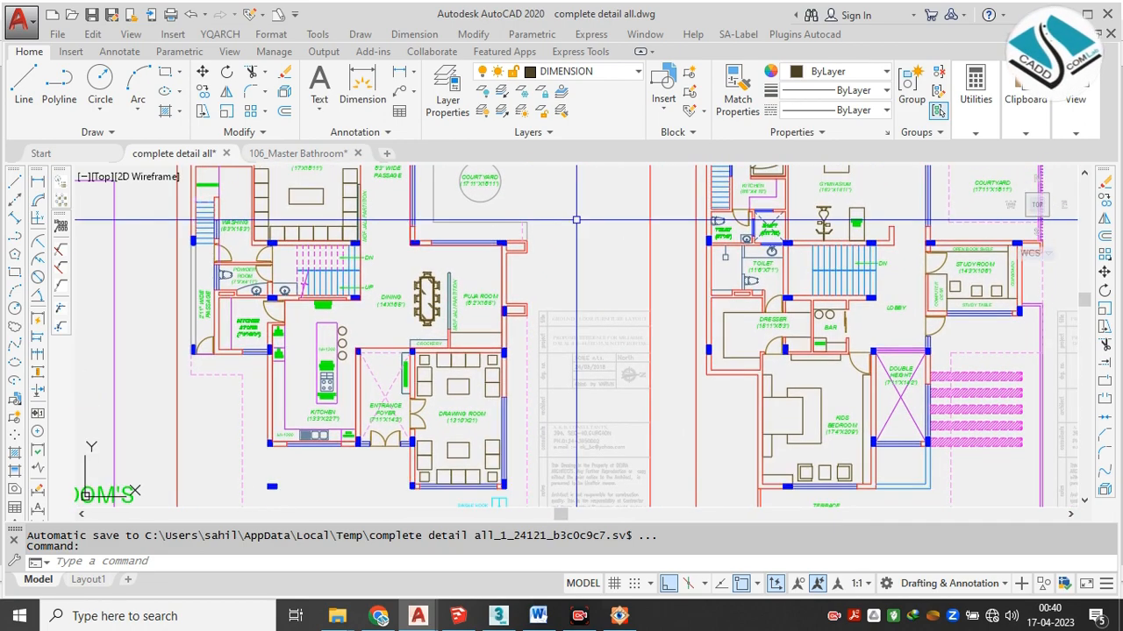
pyautogui.moveTo(457, 236); pyautogui.dragTo(652, 401)
pyautogui.scroll(2, 647, 339)
pyautogui.moveTo(654, 321); pyautogui.dragTo(652, 449)
pyautogui.scroll(2, 701, 206)
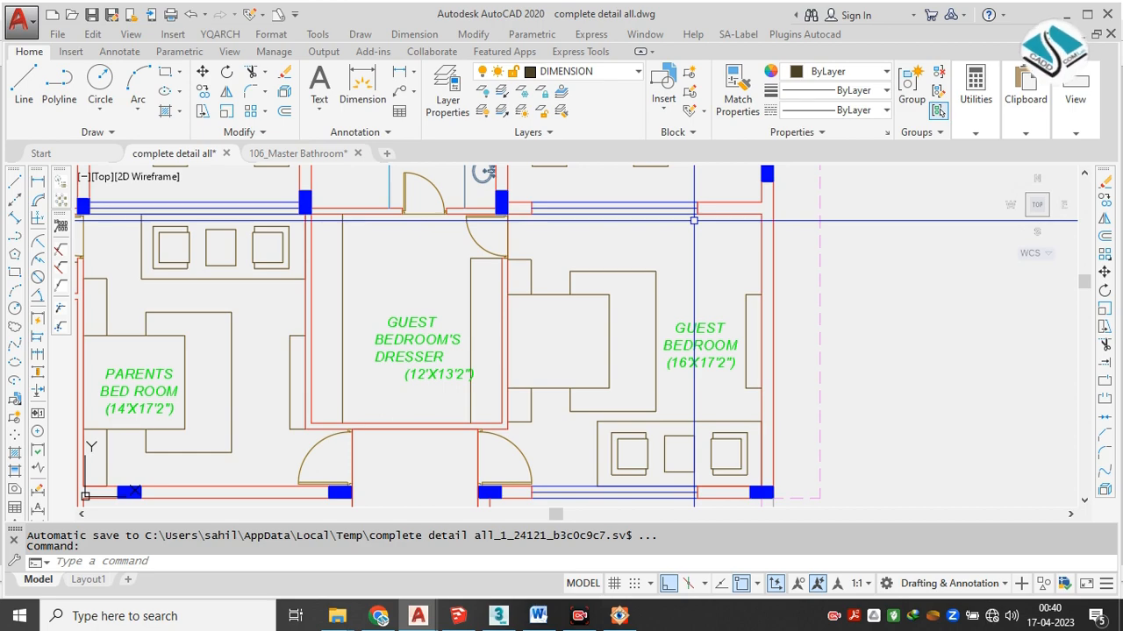
# Survey the interior and boundary drawing sheets, and return to the plan of the parents' and guest bedrooms
pyautogui.scroll(-4, 537, 303)
pyautogui.moveTo(865, 311); pyautogui.dragTo(385, 278)
pyautogui.scroll(-5, 471, 303)
pyautogui.moveTo(892, 271); pyautogui.dragTo(436, 402)
pyautogui.moveTo(786, 337); pyautogui.dragTo(497, 238)
pyautogui.scroll(-5, 621, 259)
pyautogui.moveTo(412, 280); pyautogui.dragTo(841, 252)
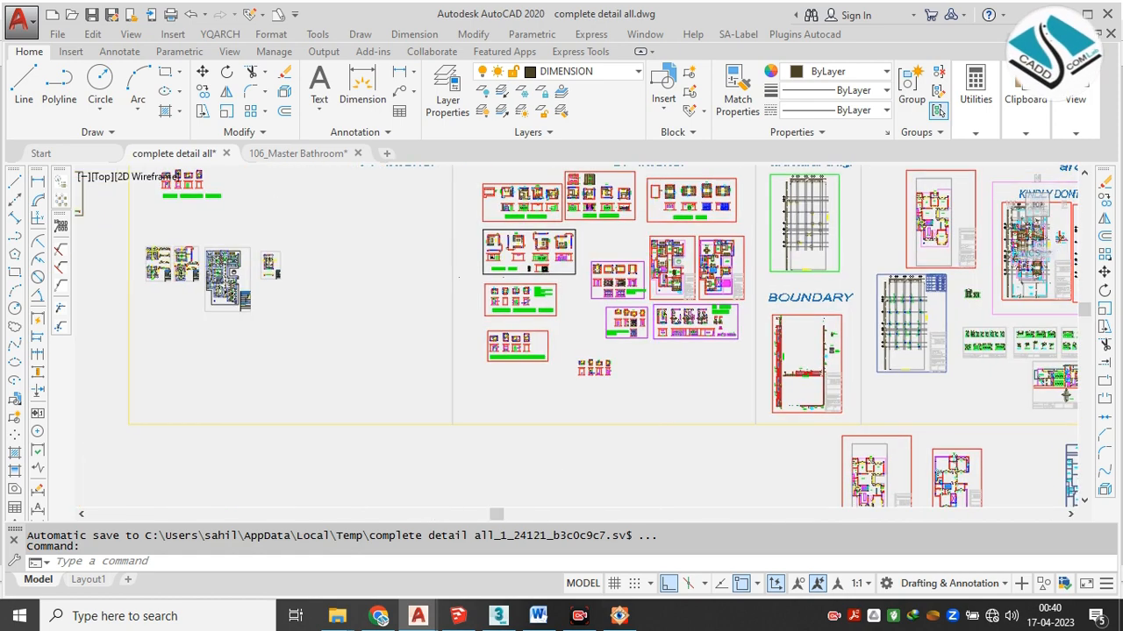
pyautogui.scroll(10, 684, 250)
pyautogui.scroll(-2, 664, 337)
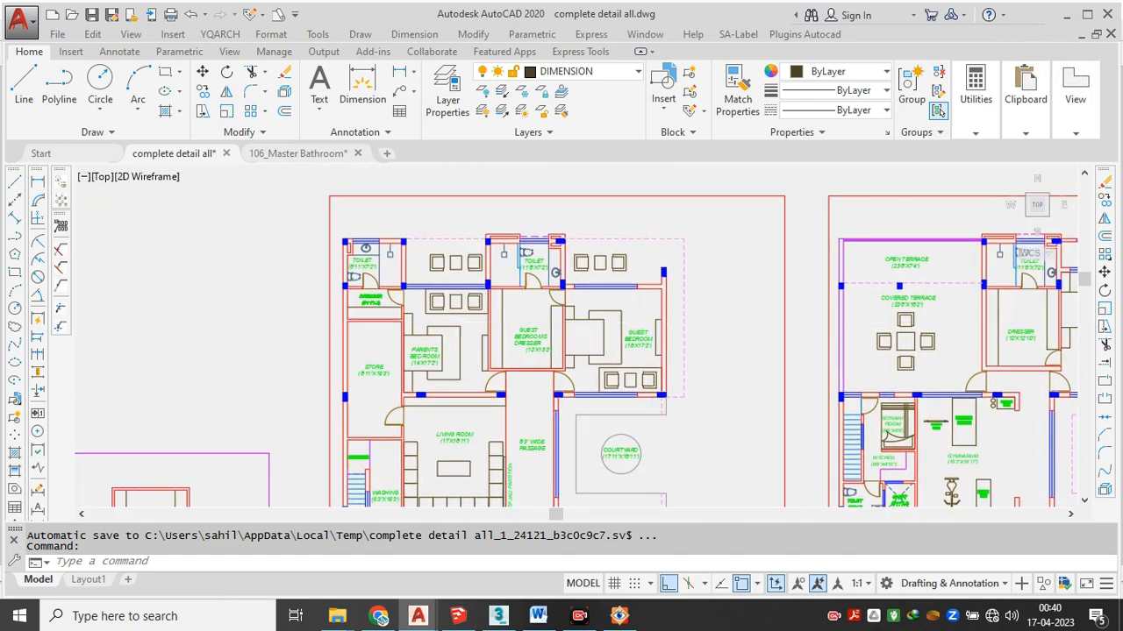
pyautogui.scroll(2, 649, 323)
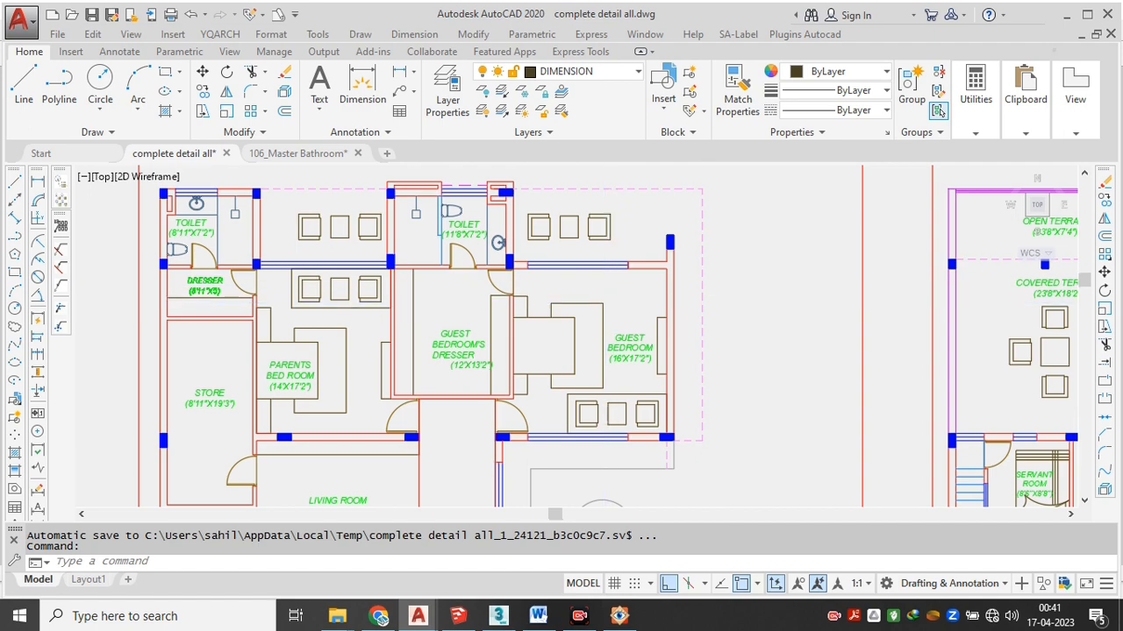
# Look over the two furnished floor plans and the dresser and toilet sheets, ending at the NO WHITE KITCHEN drawings
pyautogui.scroll(-5, 605, 246)
pyautogui.scroll(-3, 557, 316)
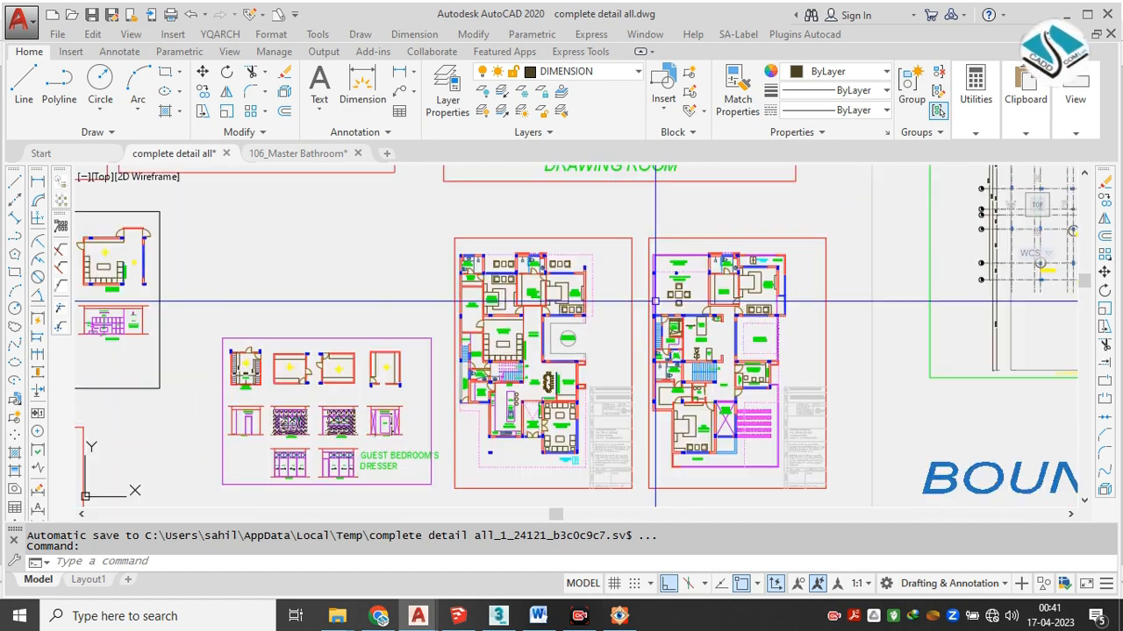
pyautogui.scroll(3, 562, 328)
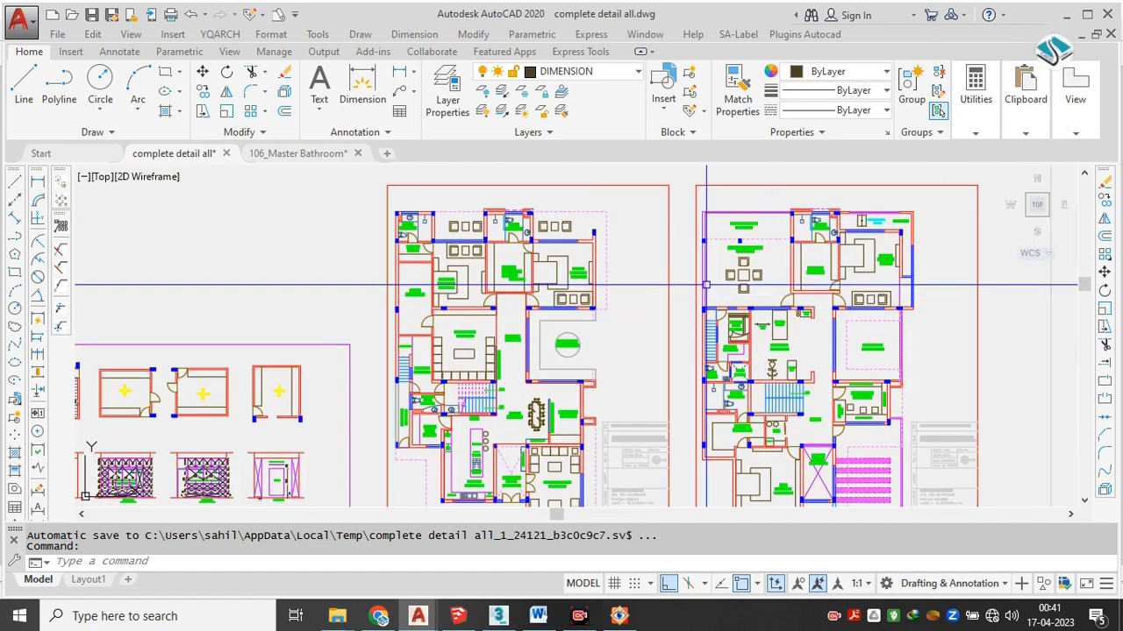
pyautogui.scroll(-4, 699, 291)
pyautogui.scroll(4, 799, 245)
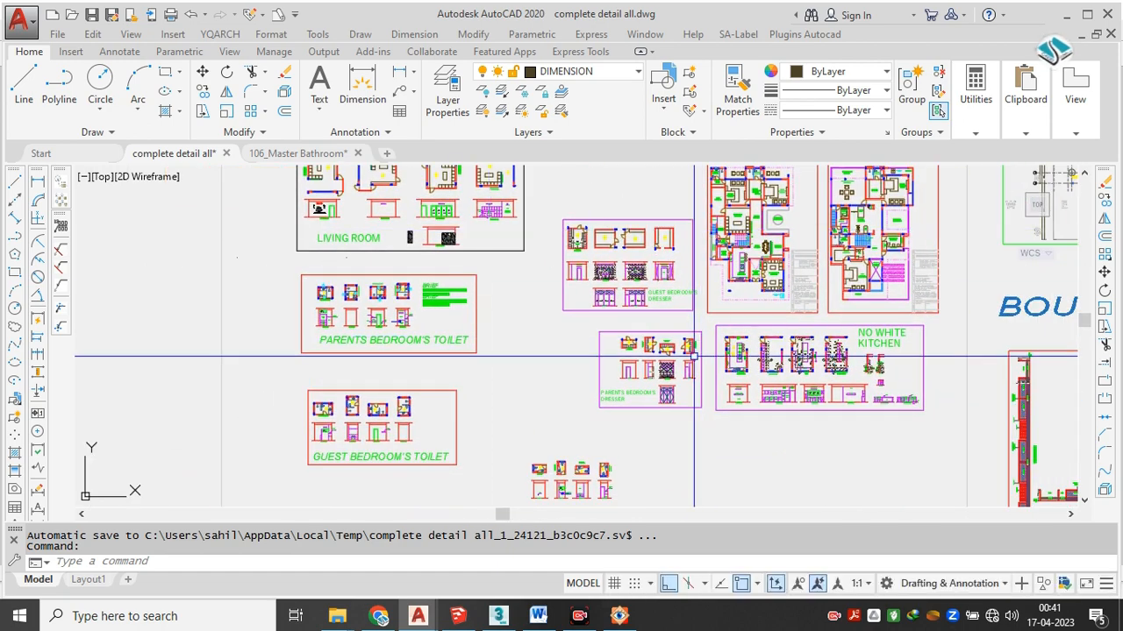
pyautogui.moveTo(834, 353); pyautogui.dragTo(431, 351)
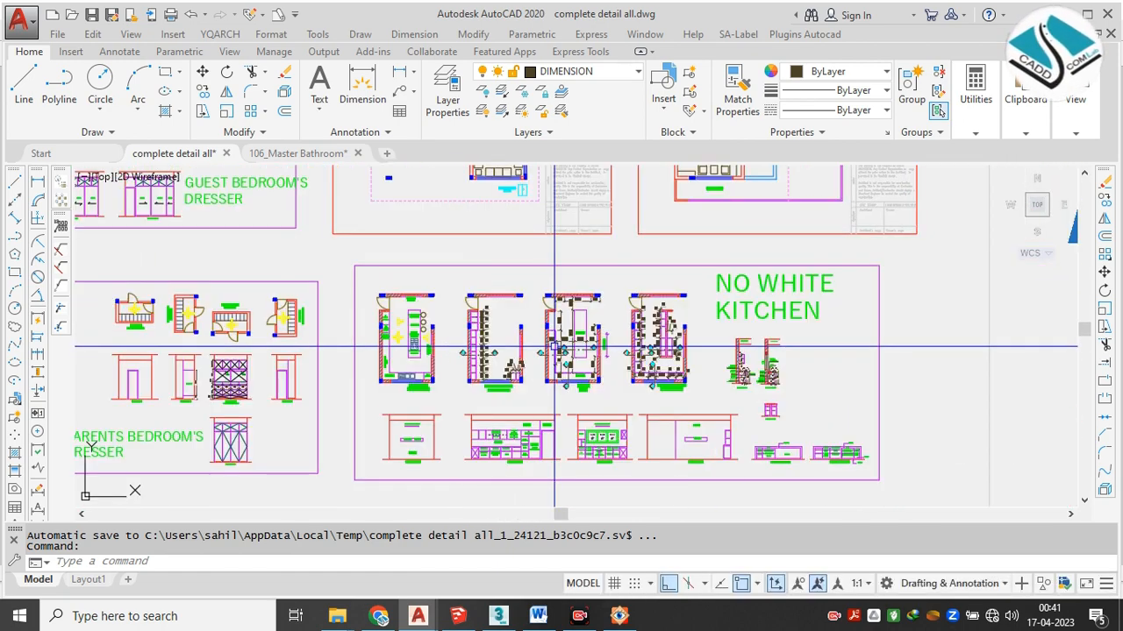
# Show the master bedroom with its dresser, toilet and terrace on the second furnished floor plan
pyautogui.scroll(-2, 555, 347)
pyautogui.moveTo(687, 285); pyautogui.dragTo(515, 432)
pyautogui.scroll(8, 478, 277)
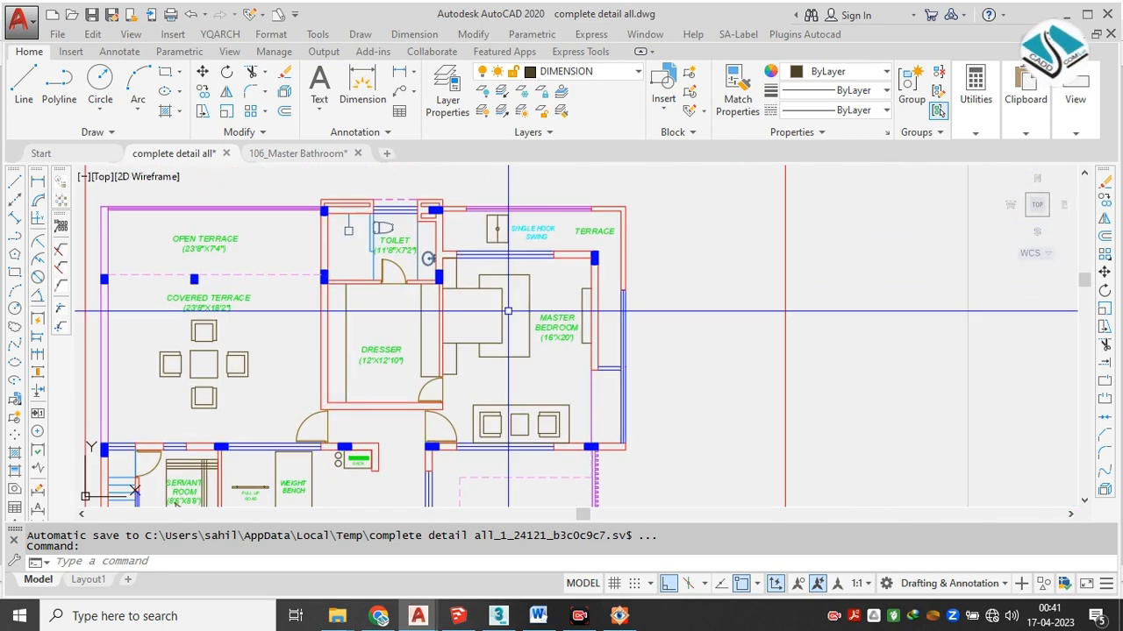
# Compare the master bedroom plan with bedroom-wall-mural.jpg in FastStone Image Viewer, and return to the AutoCAD drawing
pyautogui.click(1071, 15)
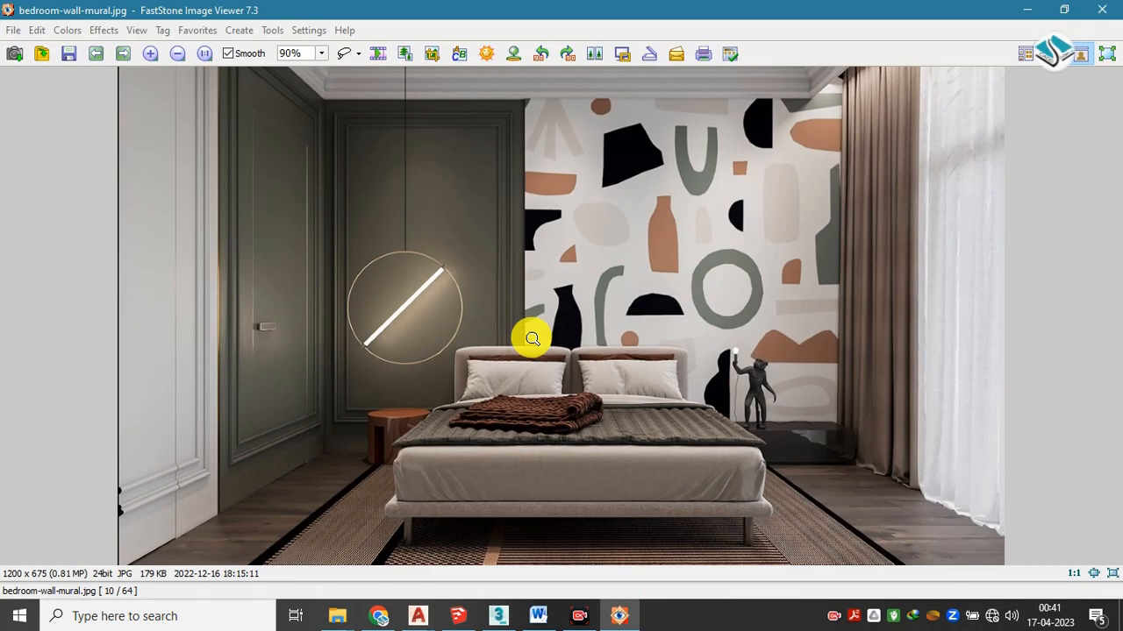
pyautogui.click(643, 242)
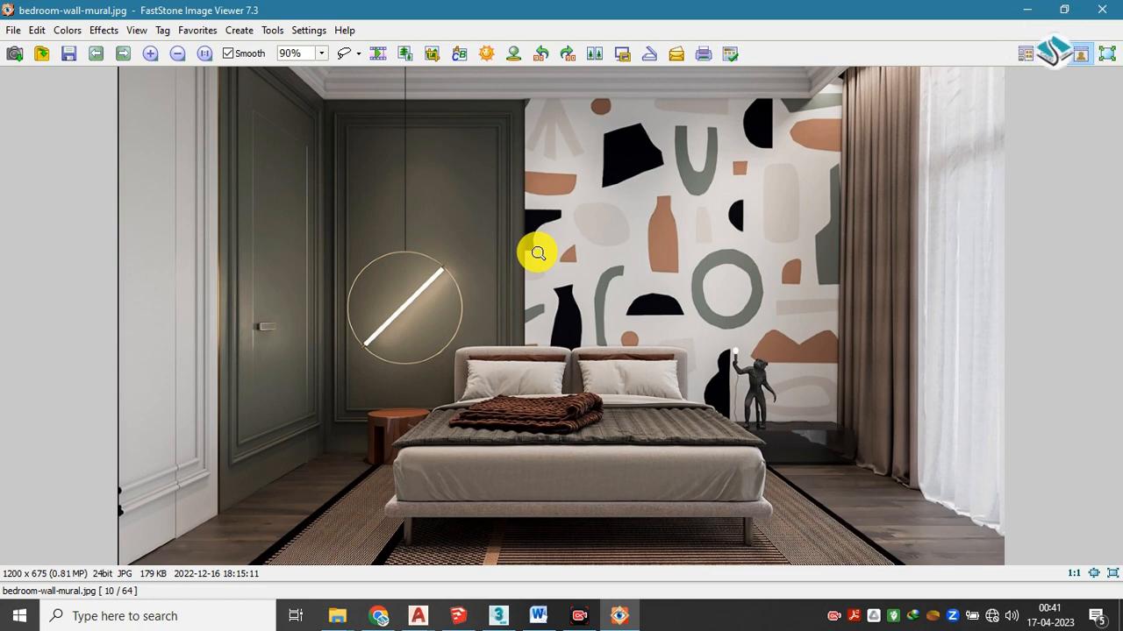
pyautogui.click(1026, 9)
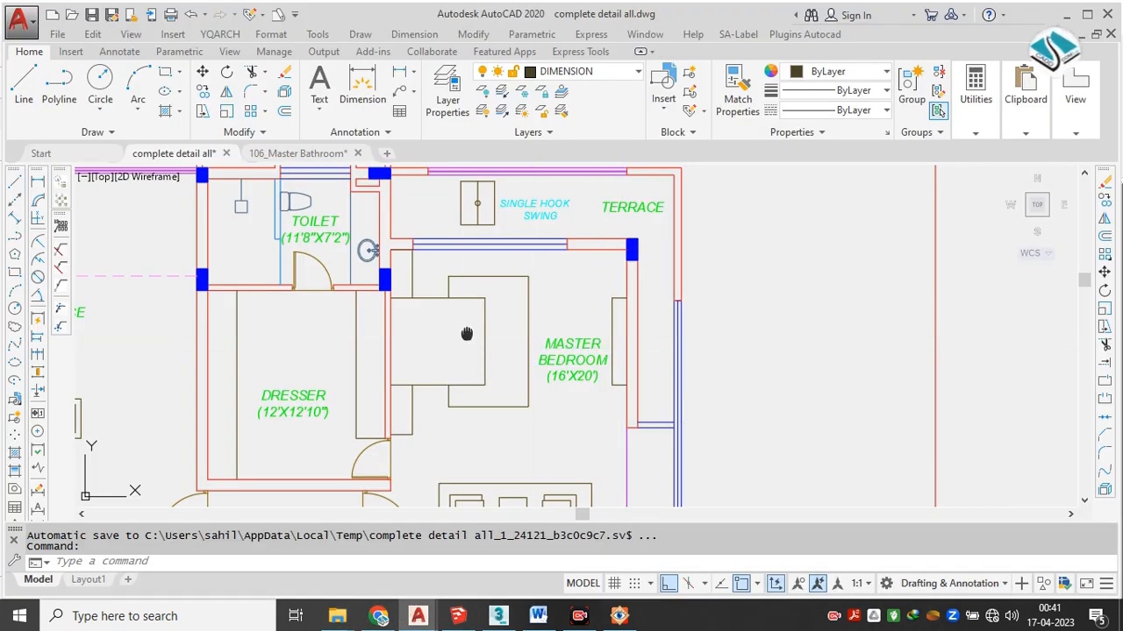
# Look over the gymnasium and courtyard on the second furnished floor plan, and return to the master bedroom
pyautogui.hscroll(-3, 543, 337)
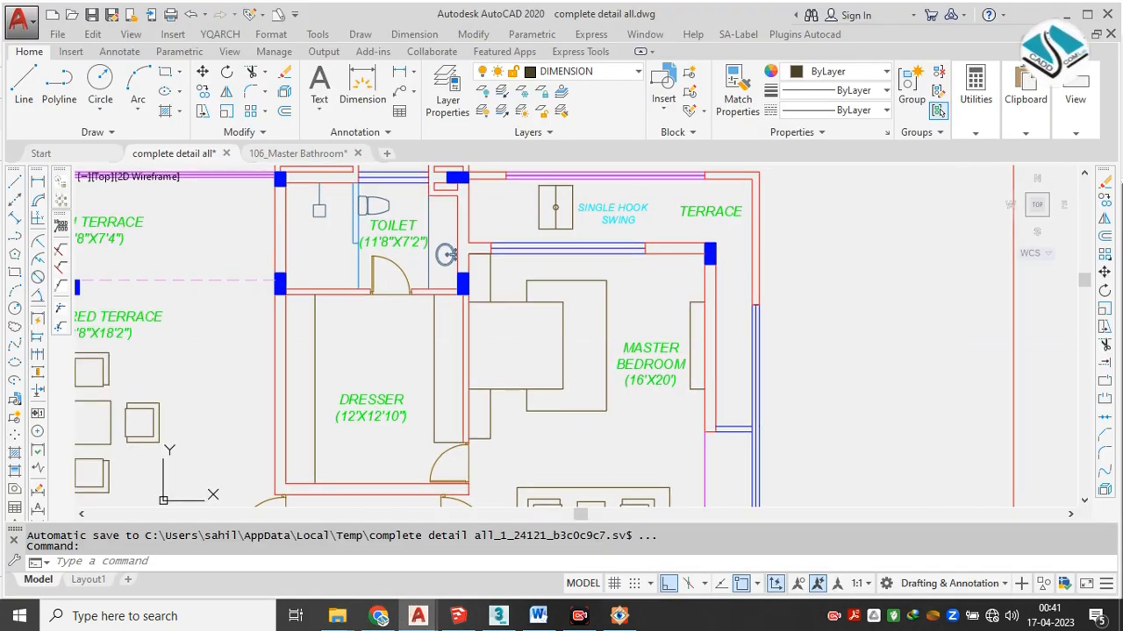
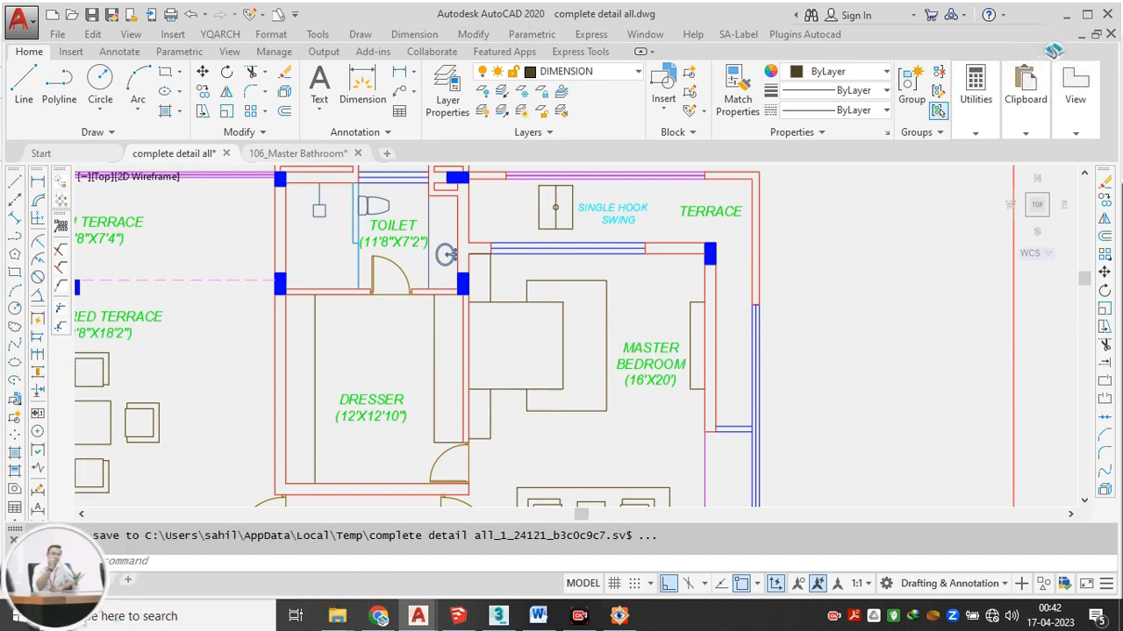
pyautogui.scroll(-7, 545, 337)
pyautogui.scroll(-3, 534, 359)
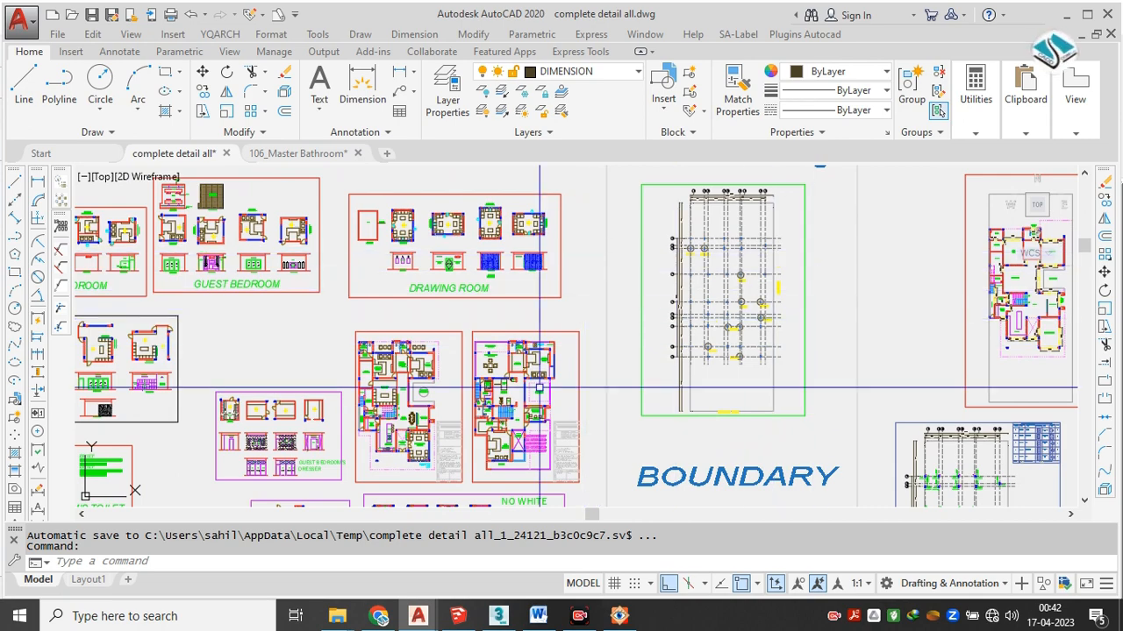
pyautogui.scroll(3, 460, 419)
pyautogui.scroll(5, 545, 479)
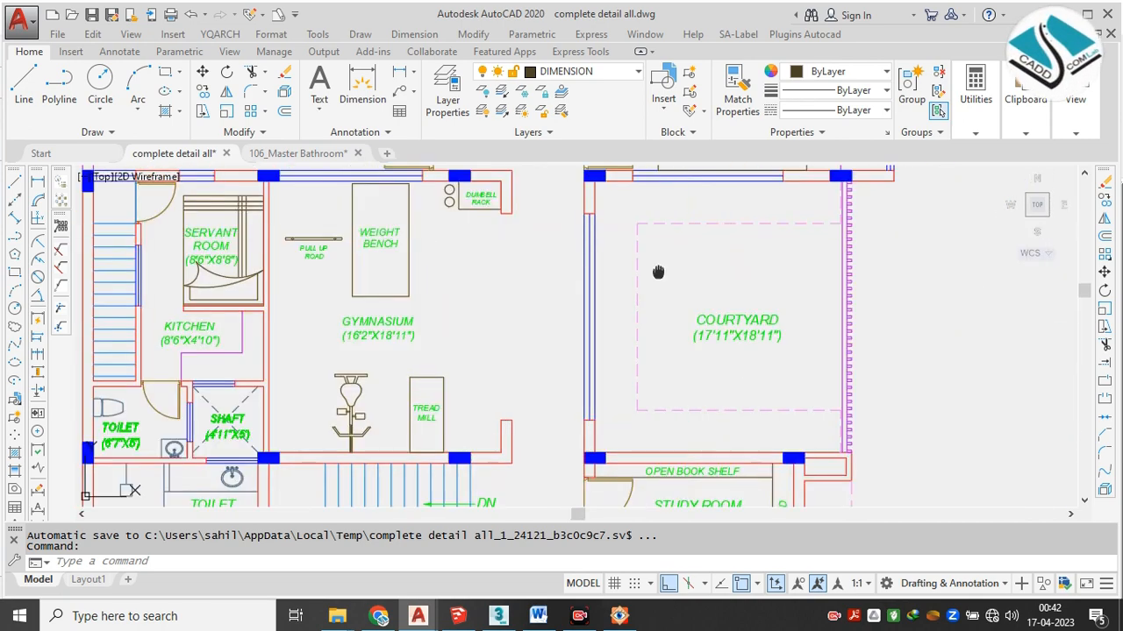
pyautogui.scroll(-2, 526, 491)
pyautogui.scroll(4, 526, 342)
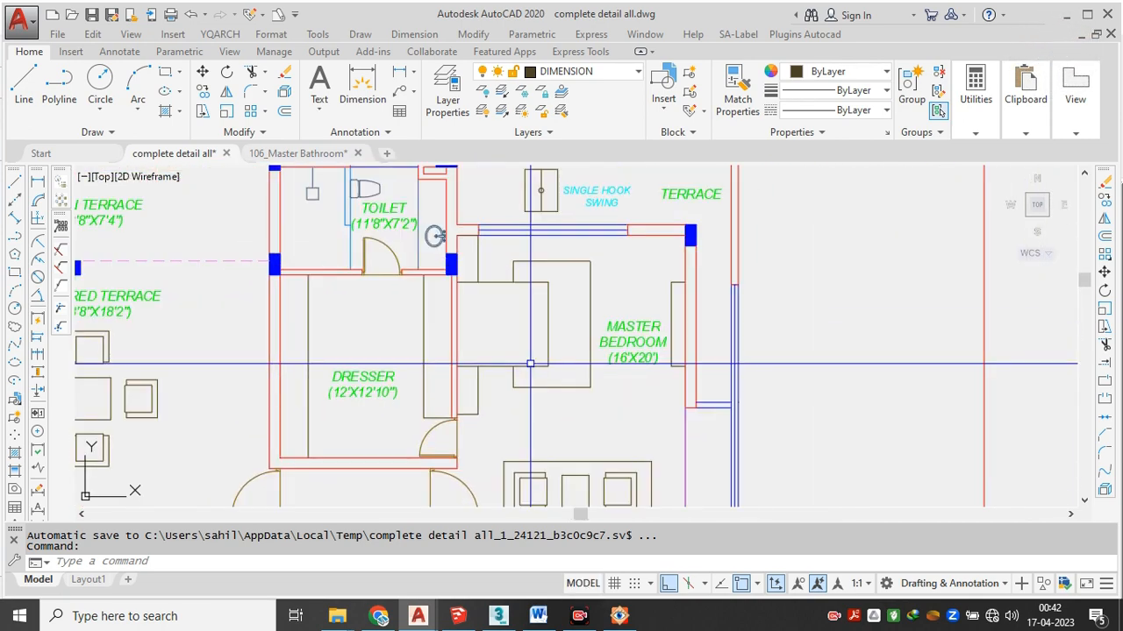
# Add a vertical linear dimension between the terrace-side wall and the near edge of the bed in the master bedroom
pyautogui.click(414, 33)
pyautogui.click(430, 77)
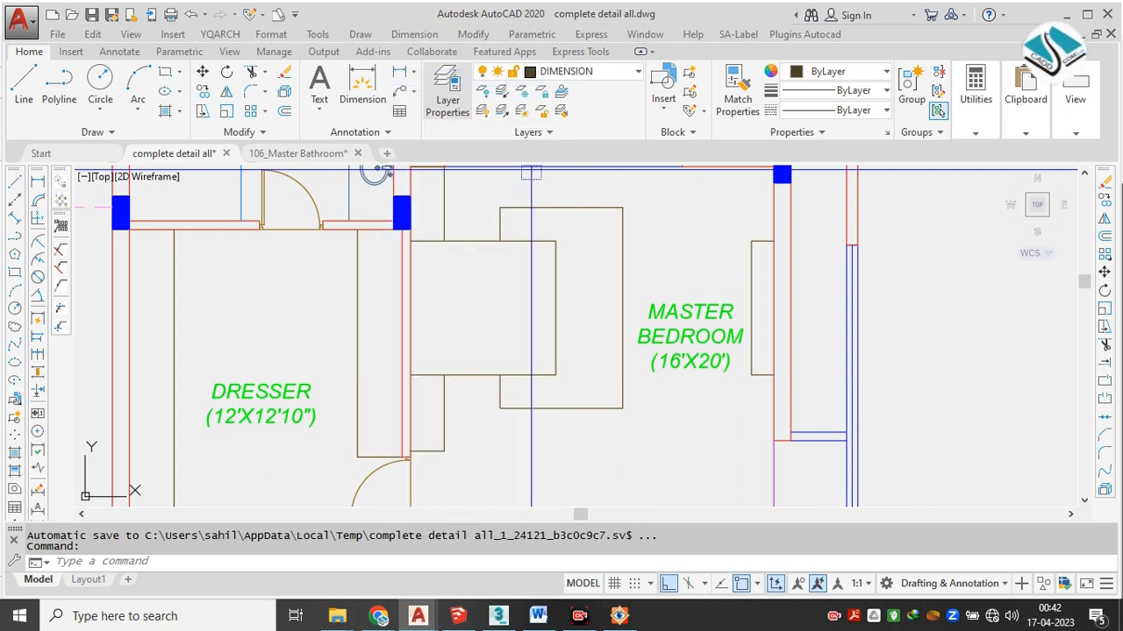
pyautogui.click(474, 247)
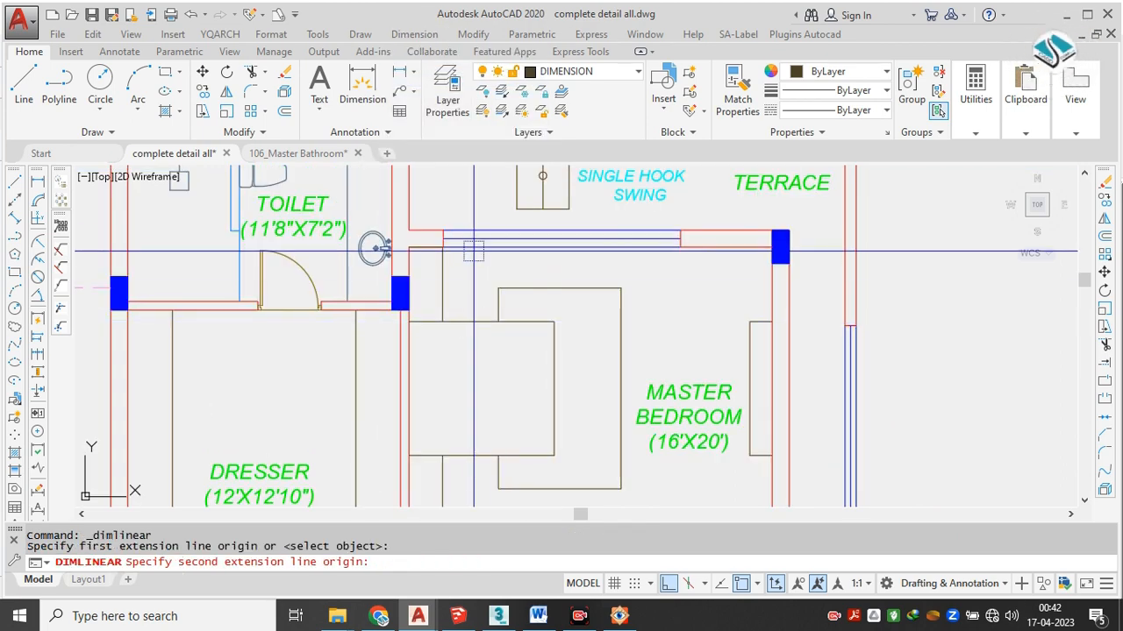
pyautogui.click(474, 322)
pyautogui.scroll(2, 474, 276)
pyautogui.click(480, 290)
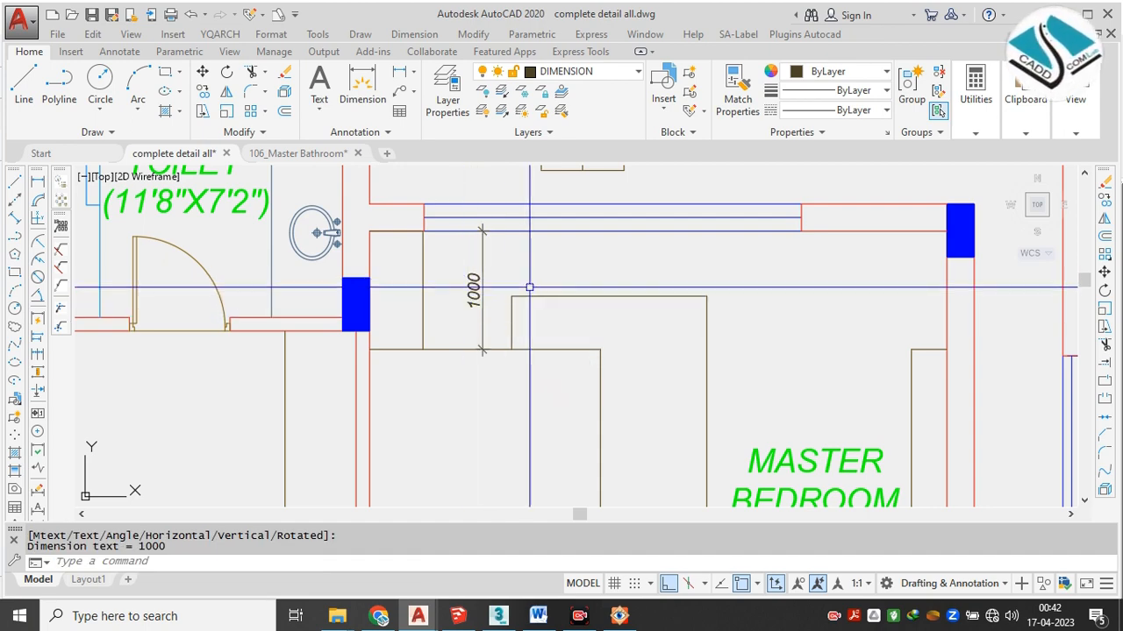
# Survey the drawing sheets from the master bedroom plan to the separate floor plans below the framed sheets
pyautogui.scroll(-2, 536, 263)
pyautogui.scroll(-2, 496, 219)
pyautogui.scroll(2, 562, 309)
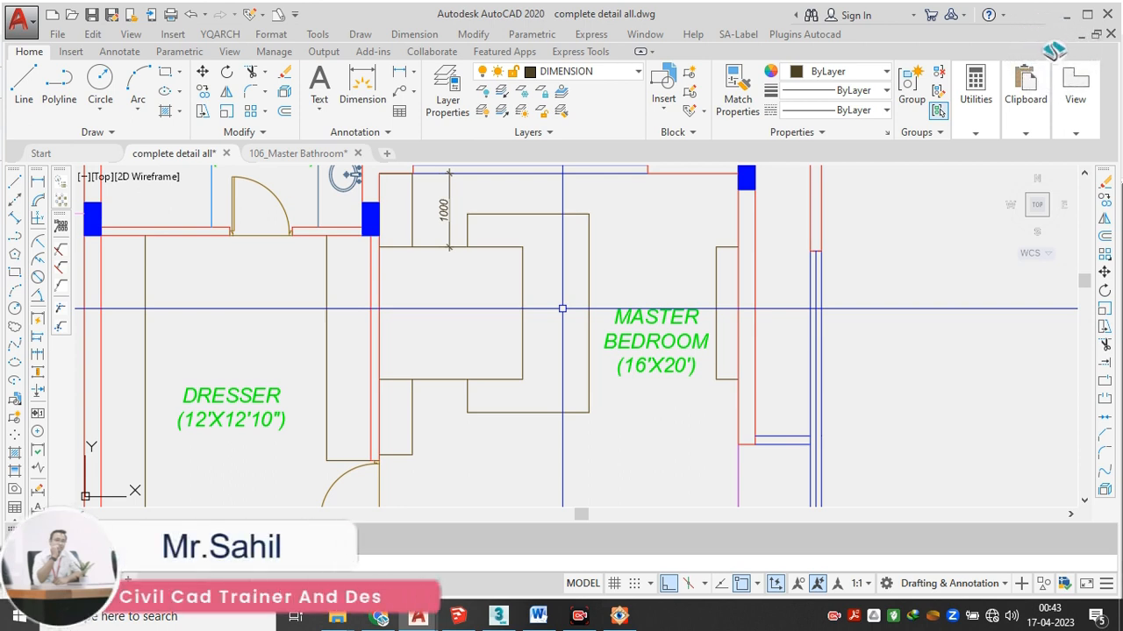
pyautogui.scroll(-8, 562, 308)
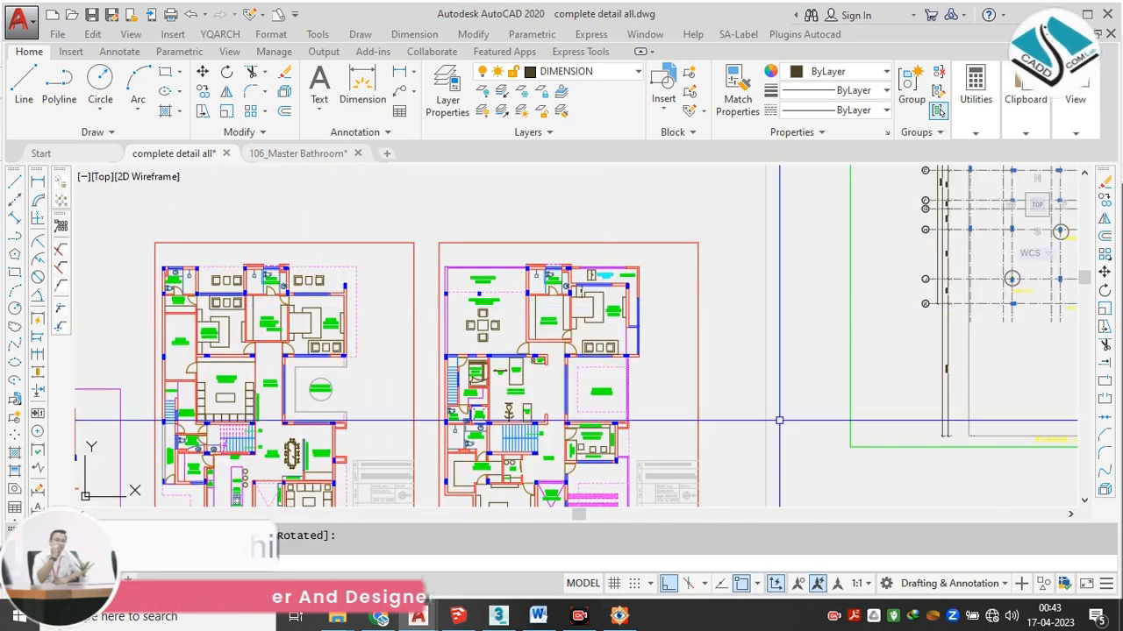
pyautogui.moveTo(779, 420); pyautogui.dragTo(555, 264)
pyautogui.scroll(-2, 554, 264)
pyautogui.scroll(-4, 554, 264)
pyautogui.scroll(-2, 841, 331)
pyautogui.moveTo(841, 331); pyautogui.dragTo(400, 182)
pyautogui.moveTo(807, 360); pyautogui.dragTo(646, 338)
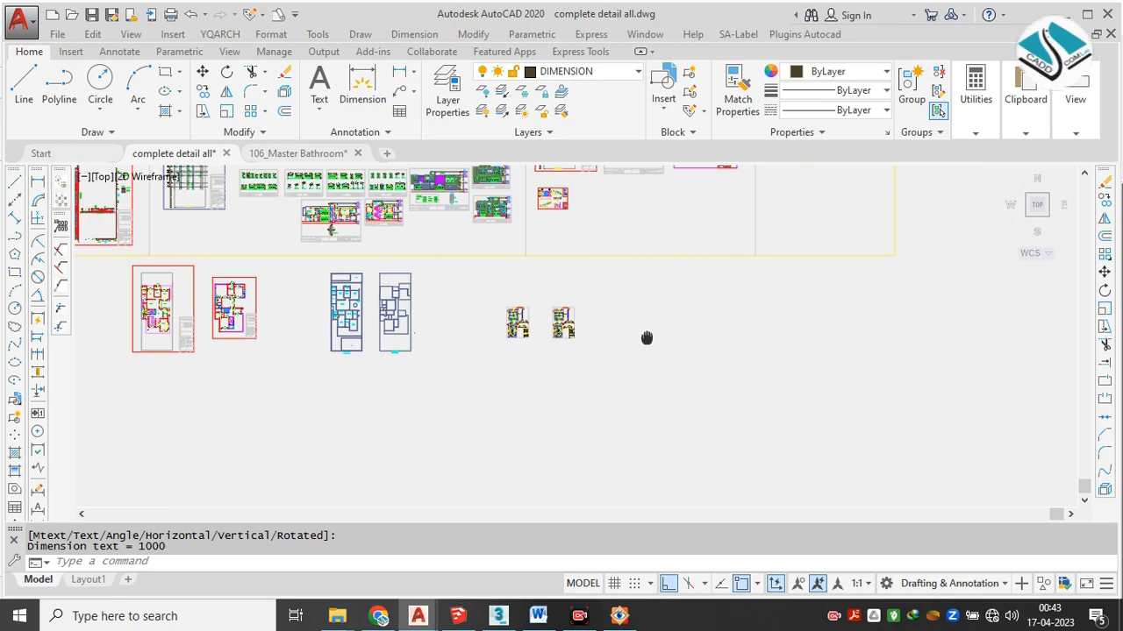
# Look over the elevation and section sheets, the plinth beam plan and the dimensioned architectural floor plans
pyautogui.scroll(5, 637, 311)
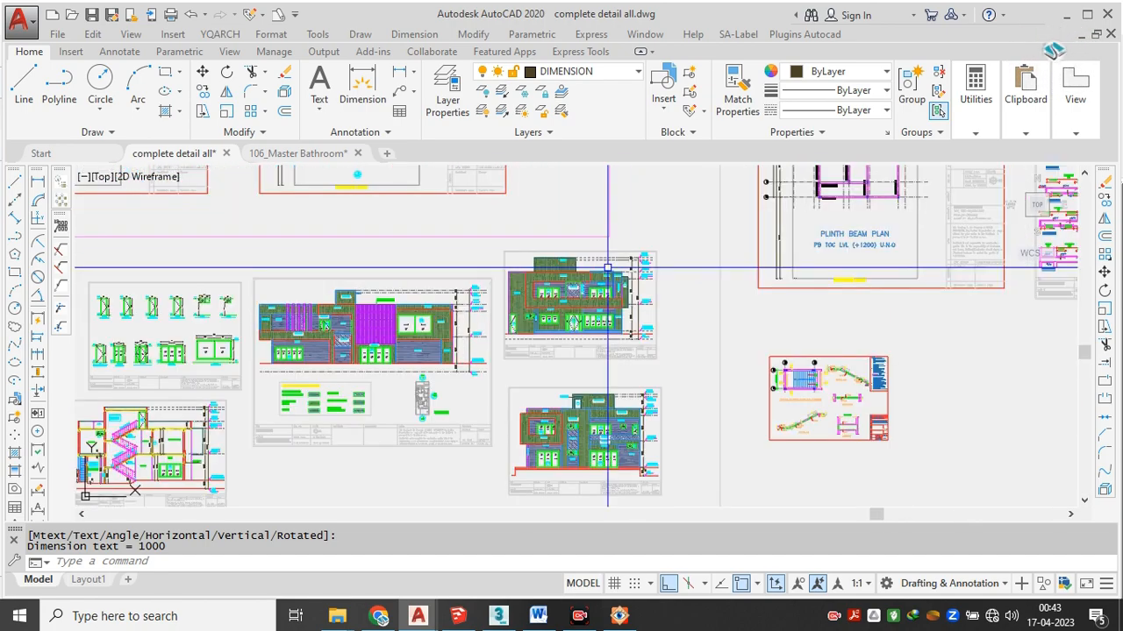
pyautogui.scroll(5, 456, 254)
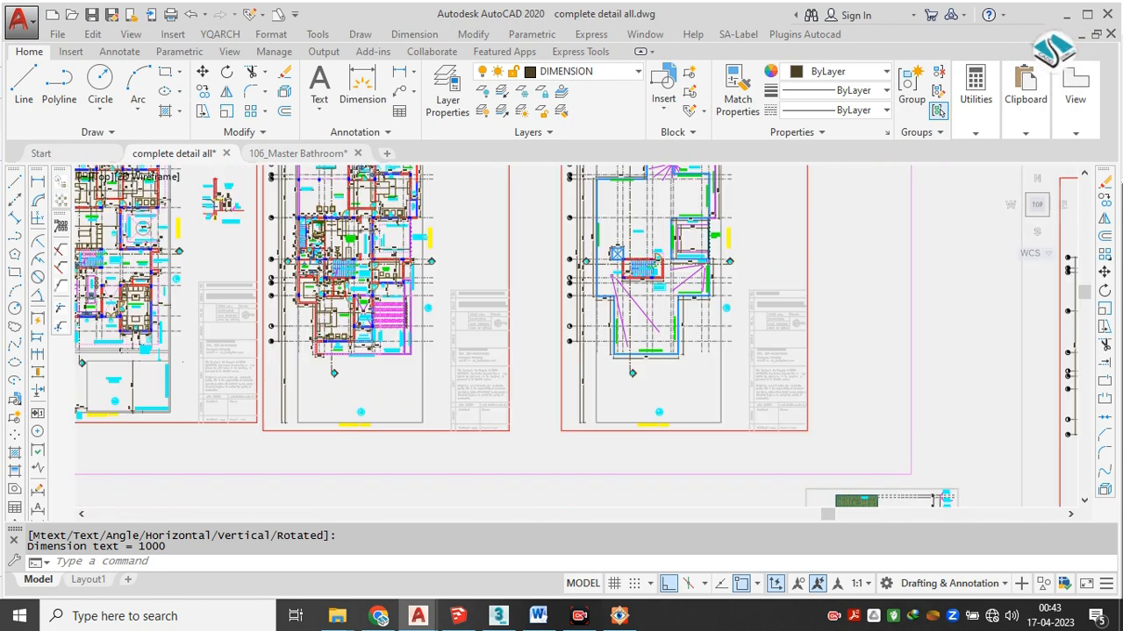
pyautogui.scroll(-4, 654, 352)
pyautogui.moveTo(418, 389); pyautogui.dragTo(722, 284)
pyautogui.scroll(3, 297, 245)
pyautogui.scroll(2, 335, 189)
pyautogui.moveTo(399, 188); pyautogui.dragTo(532, 431)
pyautogui.moveTo(496, 253); pyautogui.dragTo(514, 443)
pyautogui.scroll(2, 601, 309)
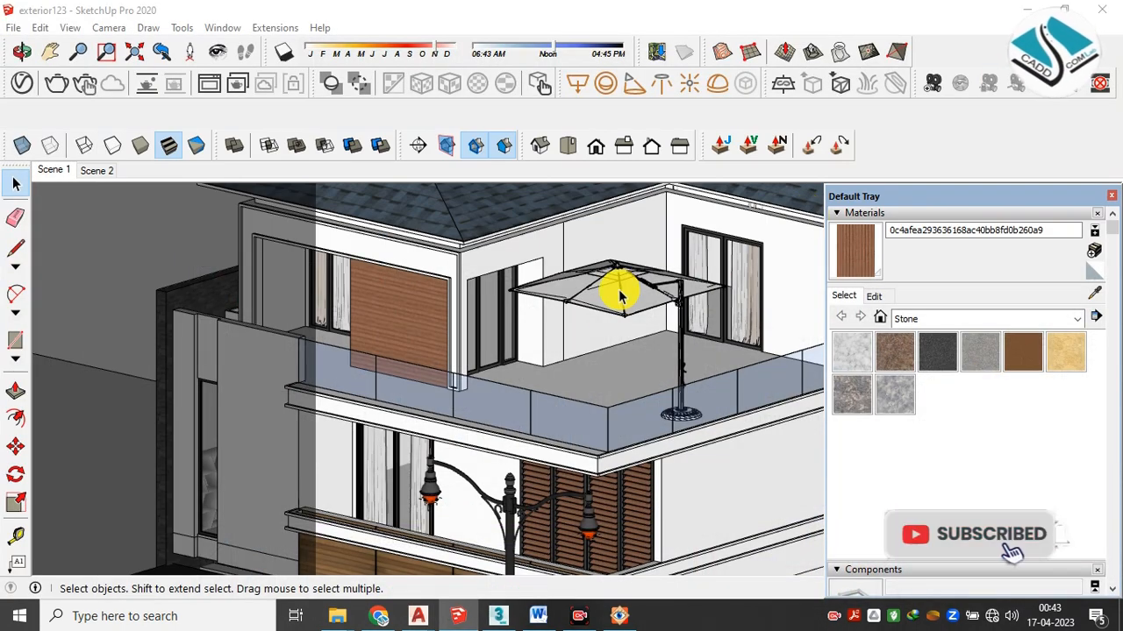
# Show the upper terrace with its umbrella and glass railing in the exterior123 SketchUp model, and minimize the program
pyautogui.moveTo(567, 358); pyautogui.dragTo(514, 339)
pyautogui.press('space')
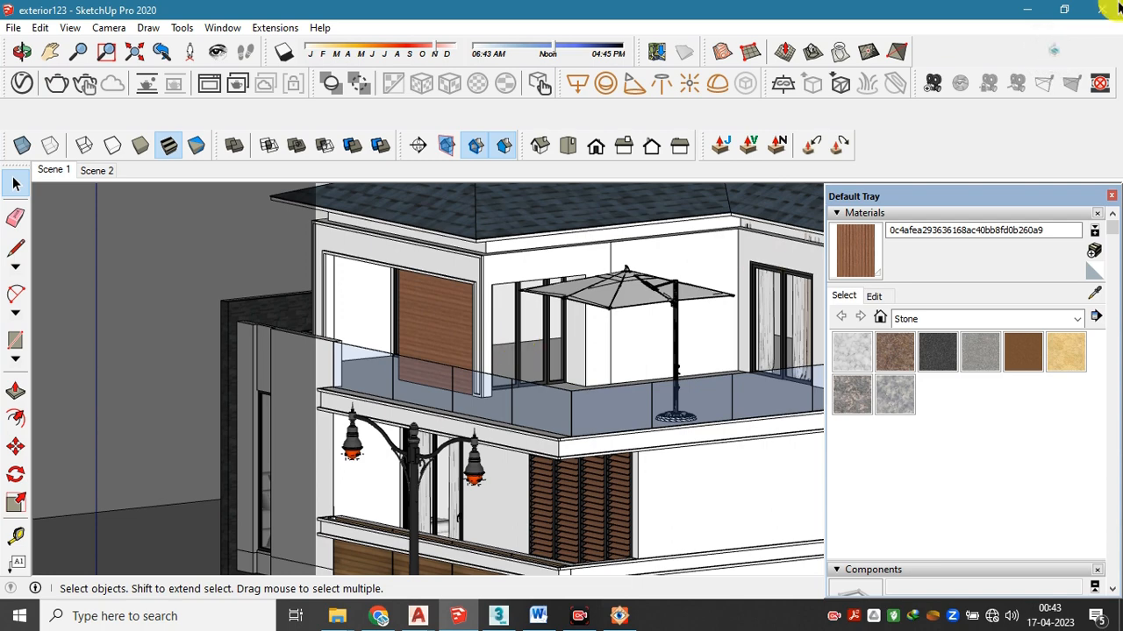
pyautogui.click(1015, 11)
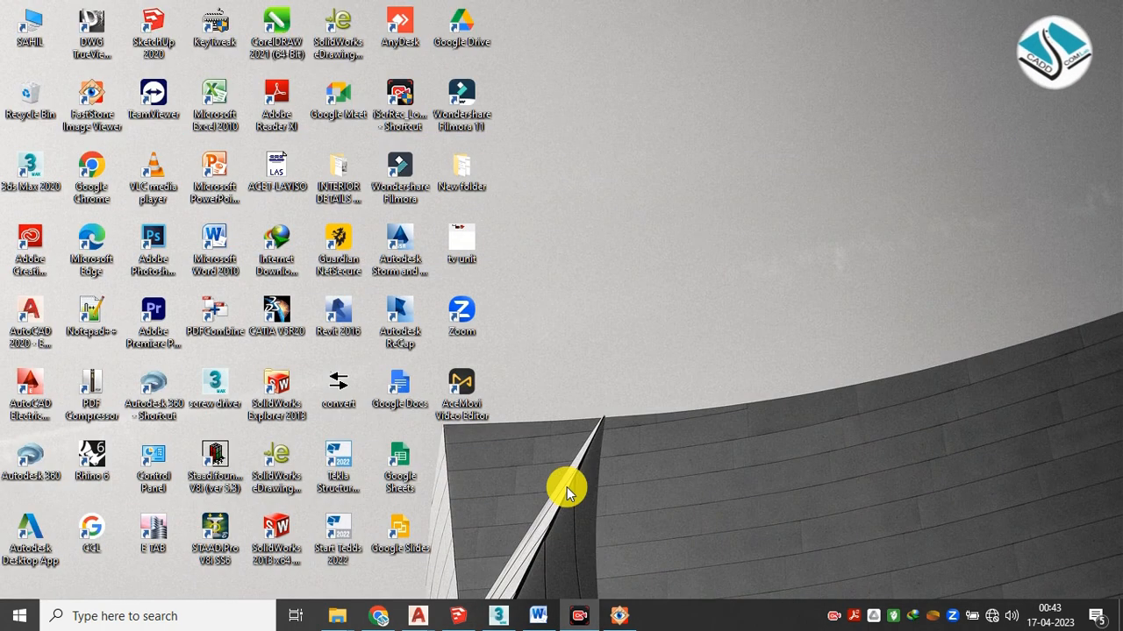
# Switch to 3ds Max and examine the Exterior House Design 26-Vray scene from a wide view to the front planter and terrace
pyautogui.click(499, 614)
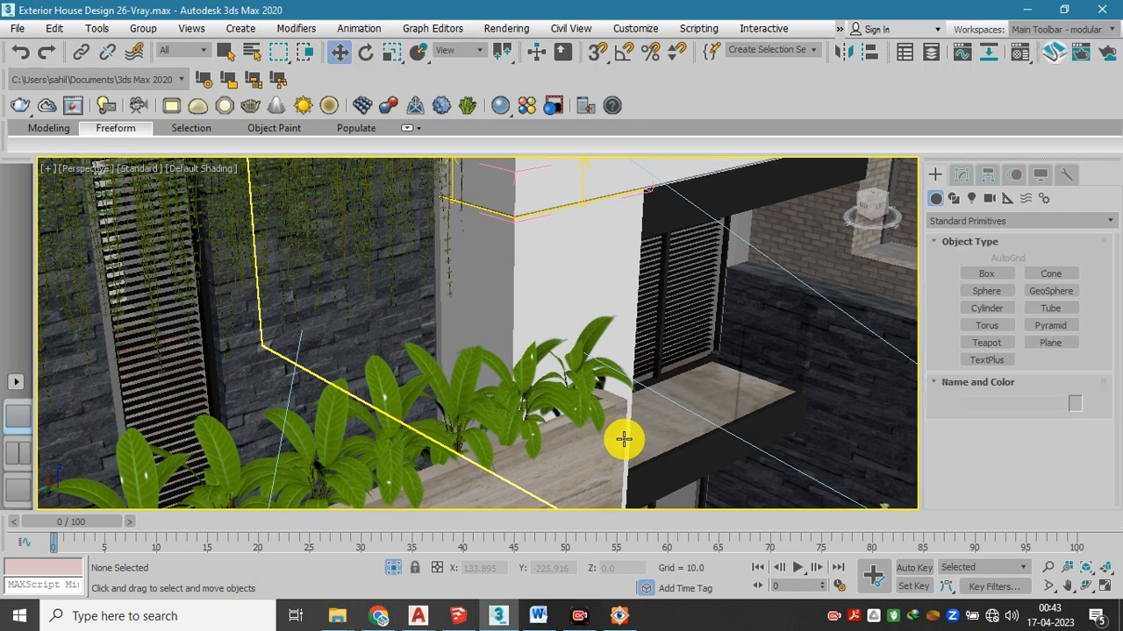
pyautogui.scroll(-10, 623, 438)
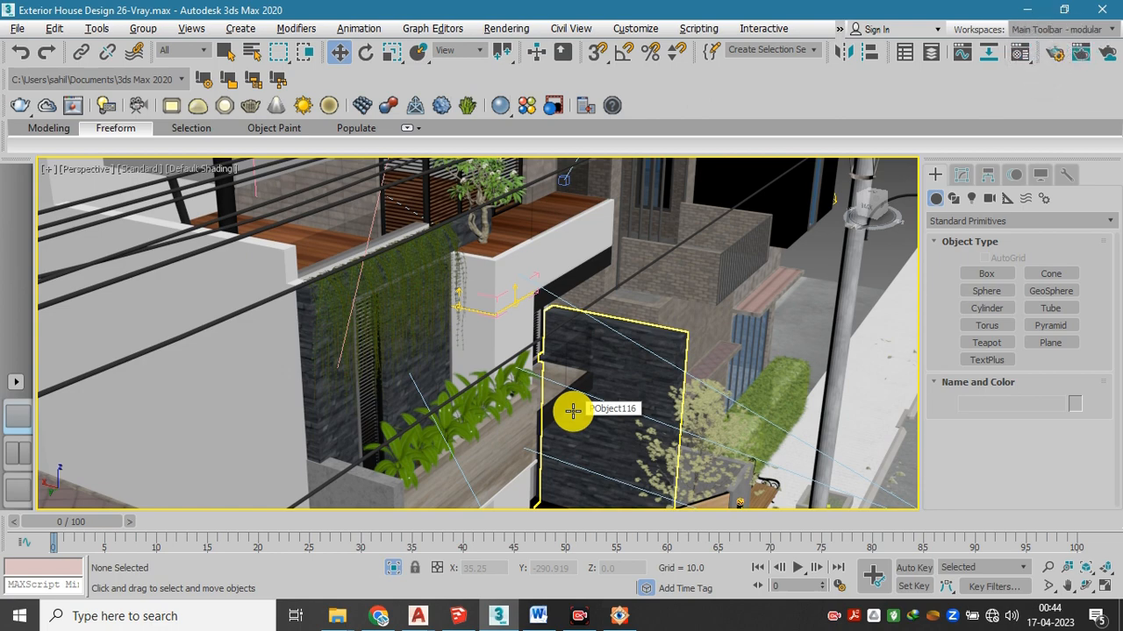
pyautogui.scroll(-10, 572, 411)
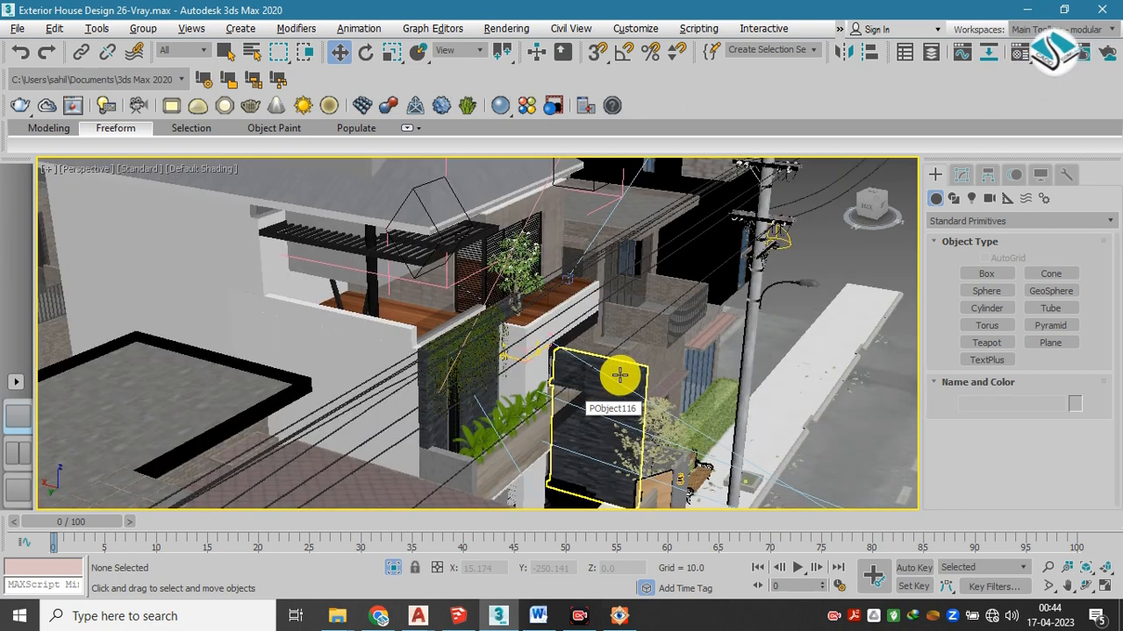
pyautogui.scroll(2, 546, 376)
pyautogui.scroll(-2, 571, 376)
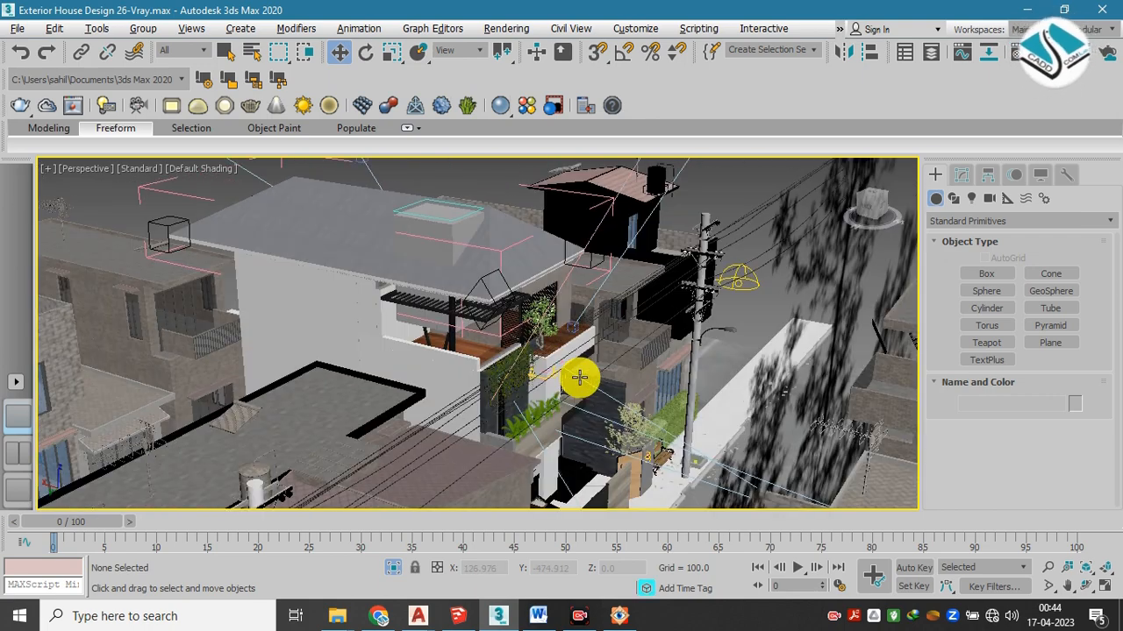
pyautogui.scroll(8, 578, 377)
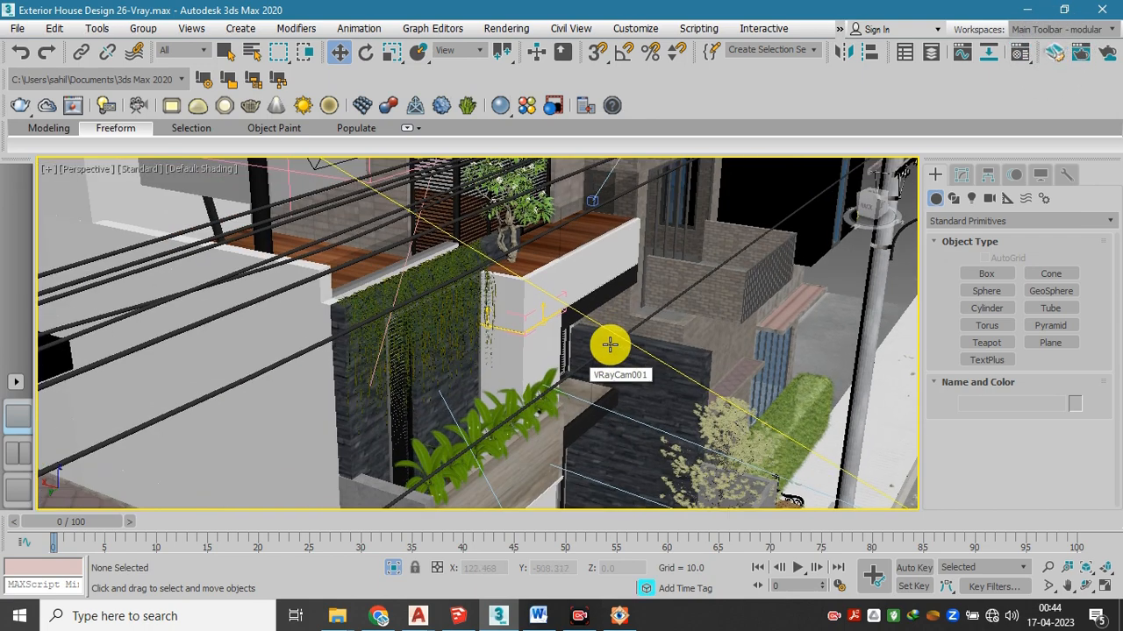
pyautogui.scroll(4, 610, 342)
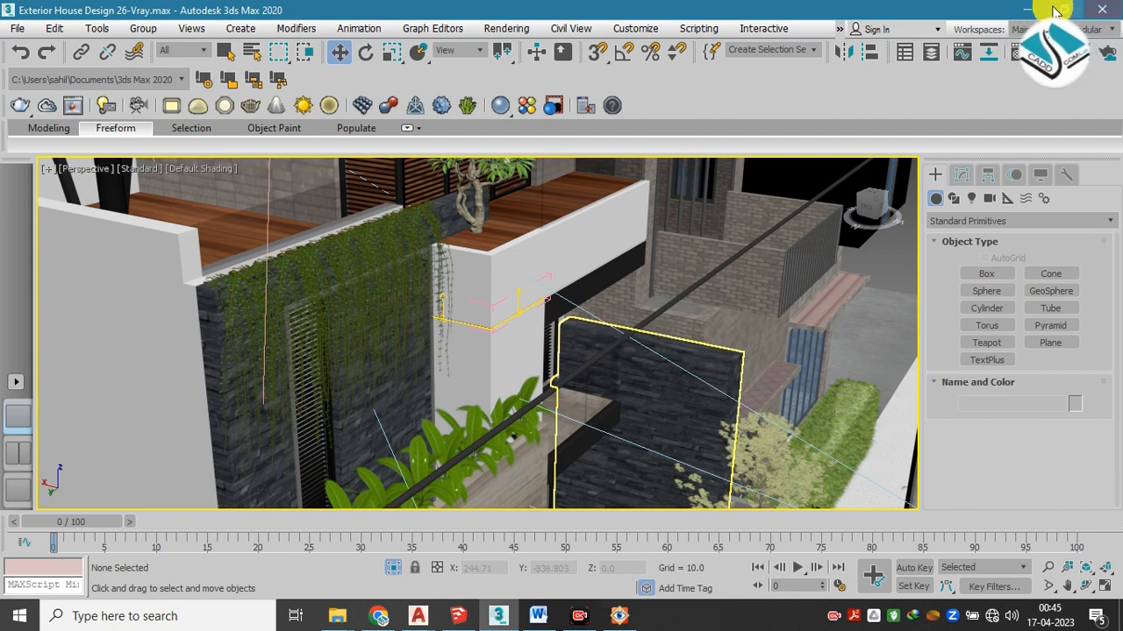
# Switch to SketchUp, inspect the exterior123 house from several angles around its umbrella terrace and roof, and minimize the program
pyautogui.press('super+d')
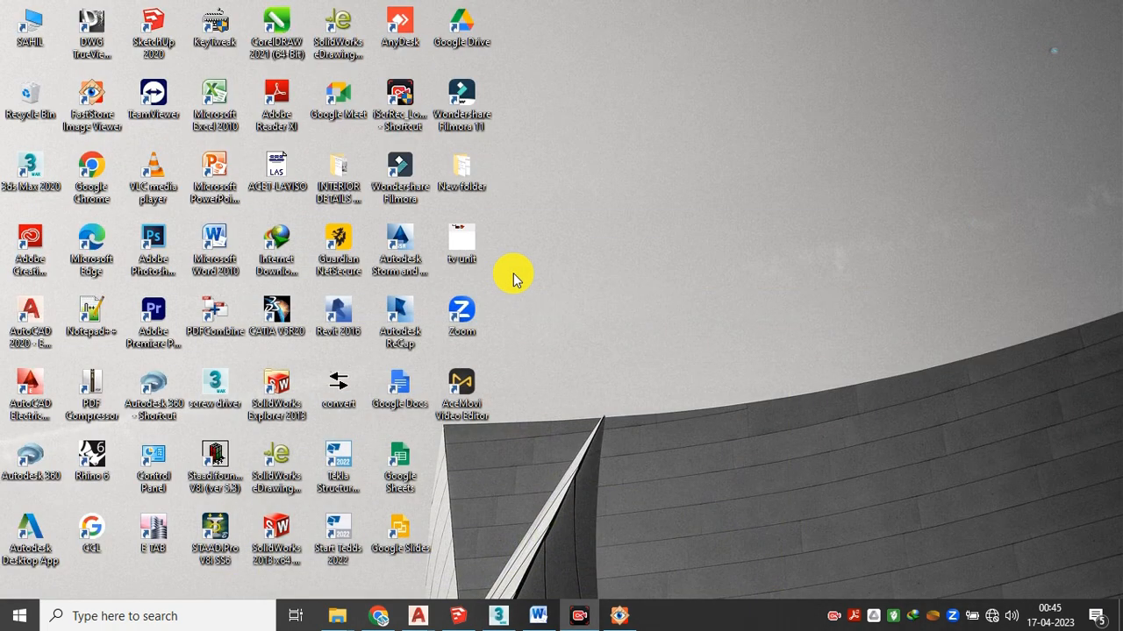
pyautogui.click(461, 612)
pyautogui.press('o')
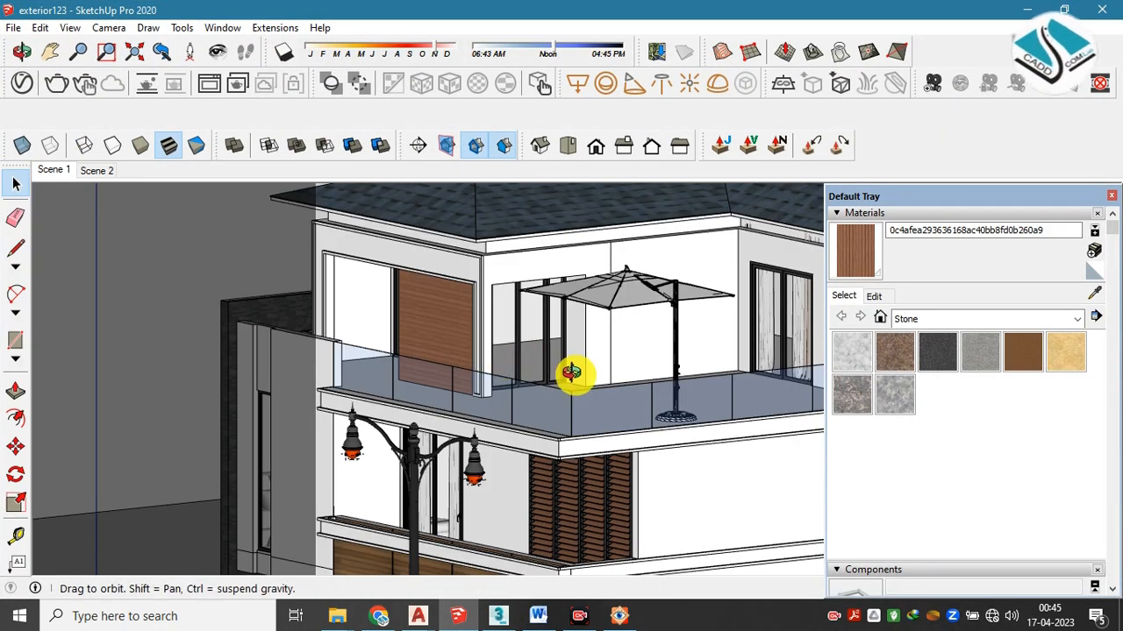
pyautogui.moveTo(608, 343); pyautogui.dragTo(545, 318)
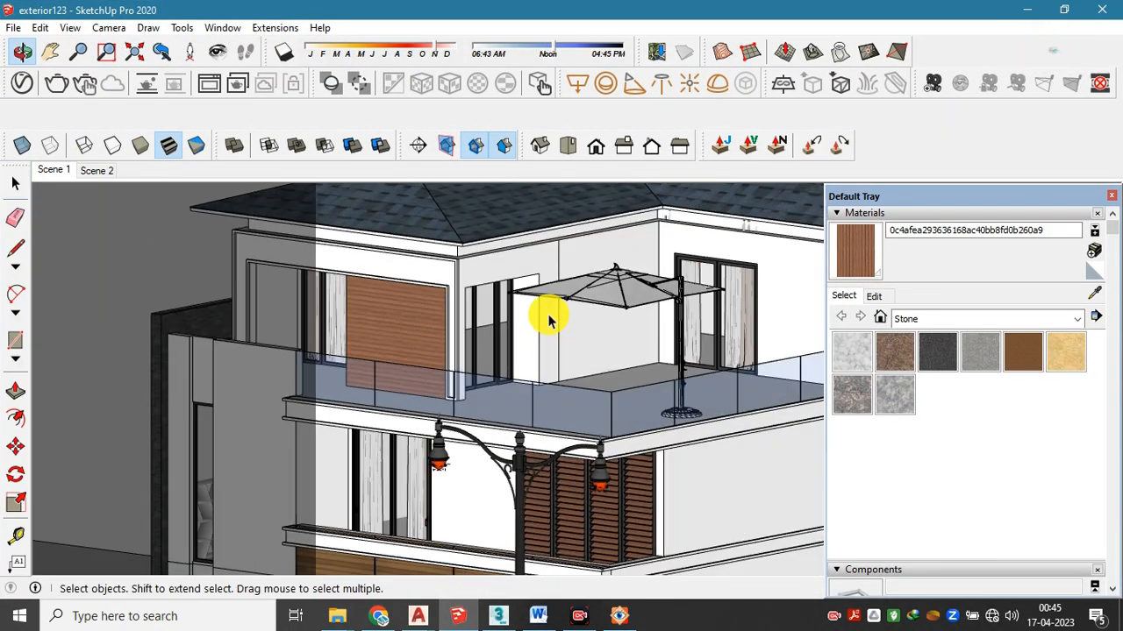
pyautogui.scroll(-2, 549, 320)
pyautogui.moveTo(524, 357); pyautogui.dragTo(730, 389)
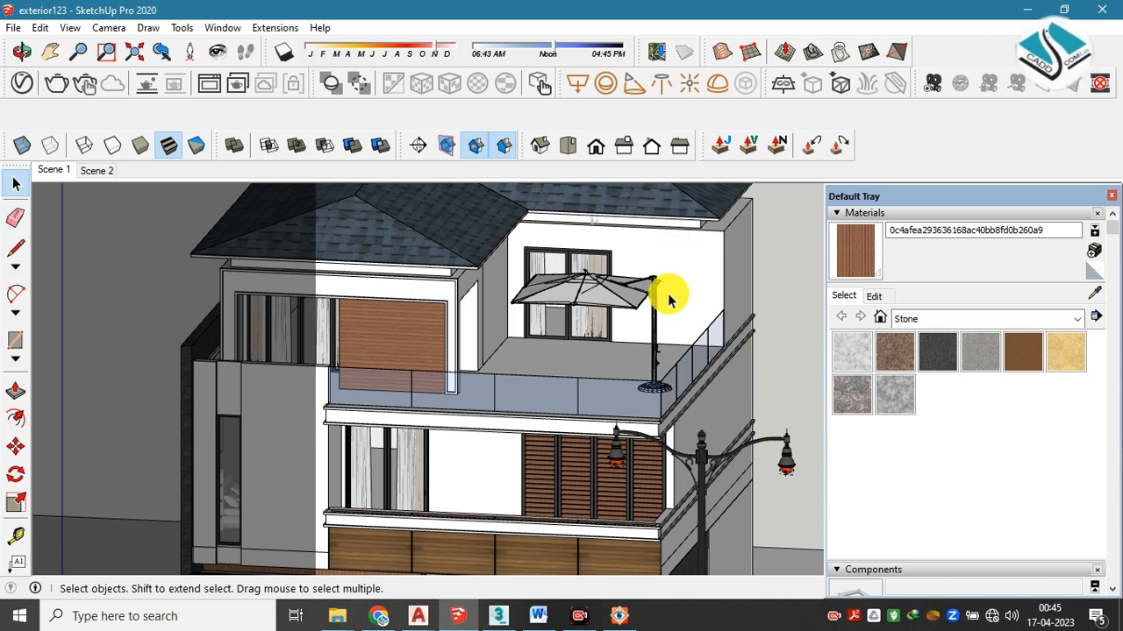
pyautogui.moveTo(619, 304); pyautogui.dragTo(617, 285)
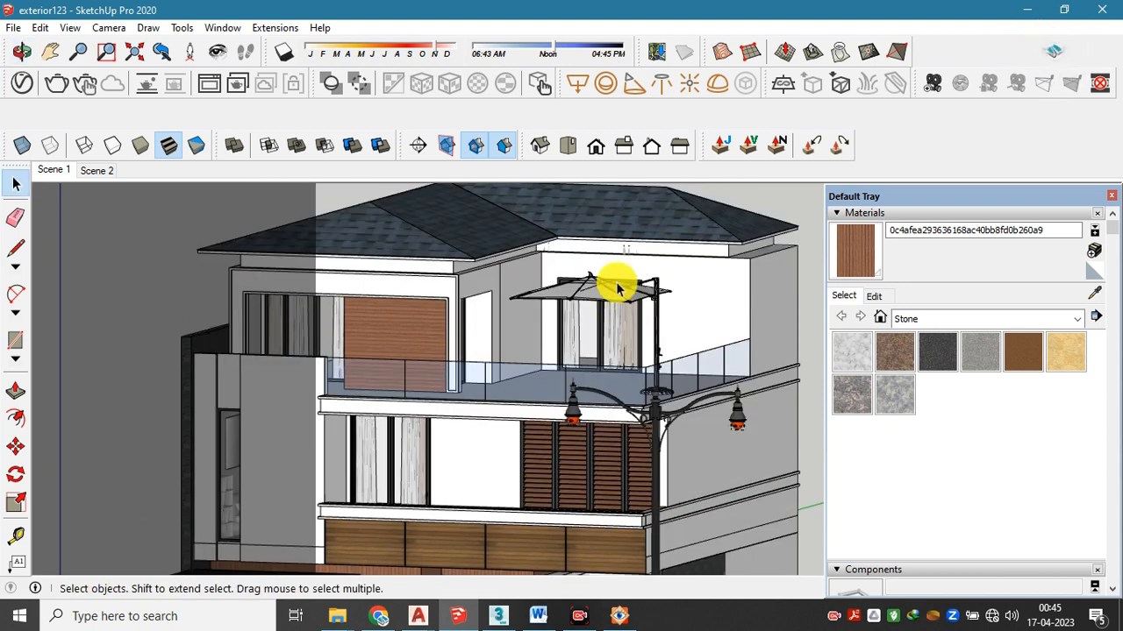
pyautogui.moveTo(651, 213)
pyautogui.mouseDown()
pyautogui.moveTo(609, 318)
pyautogui.moveTo(575, 338)
pyautogui.mouseUp()
pyautogui.click(1027, 9)
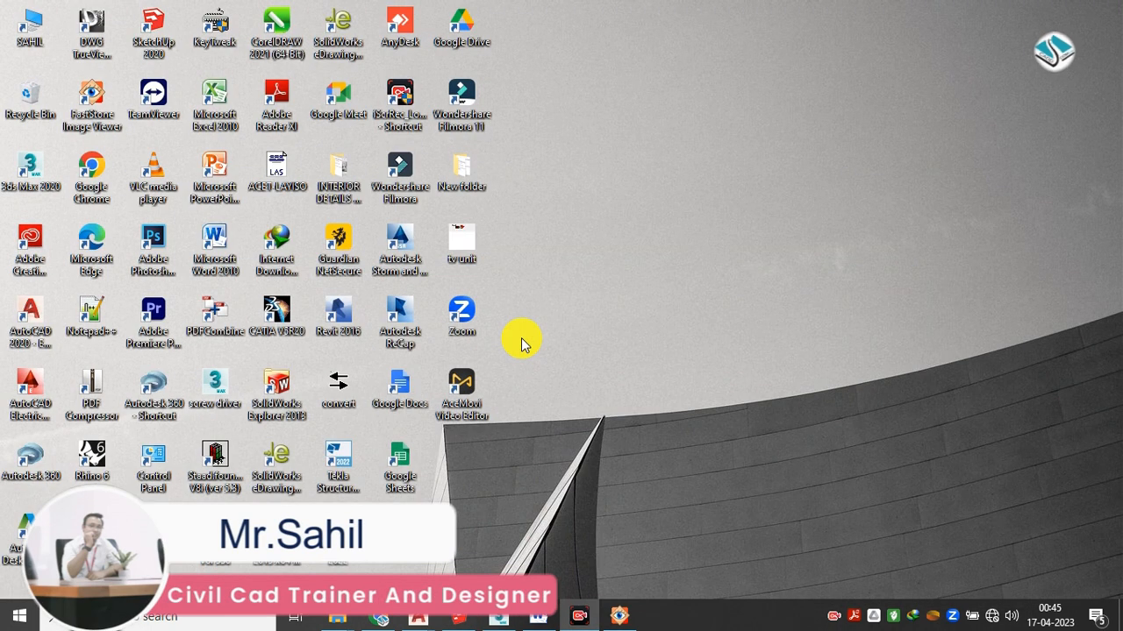
# Switch to 3ds Max, examine the white wall beside the hanging vines up close, and open the Material Editor
pyautogui.click(507, 618)
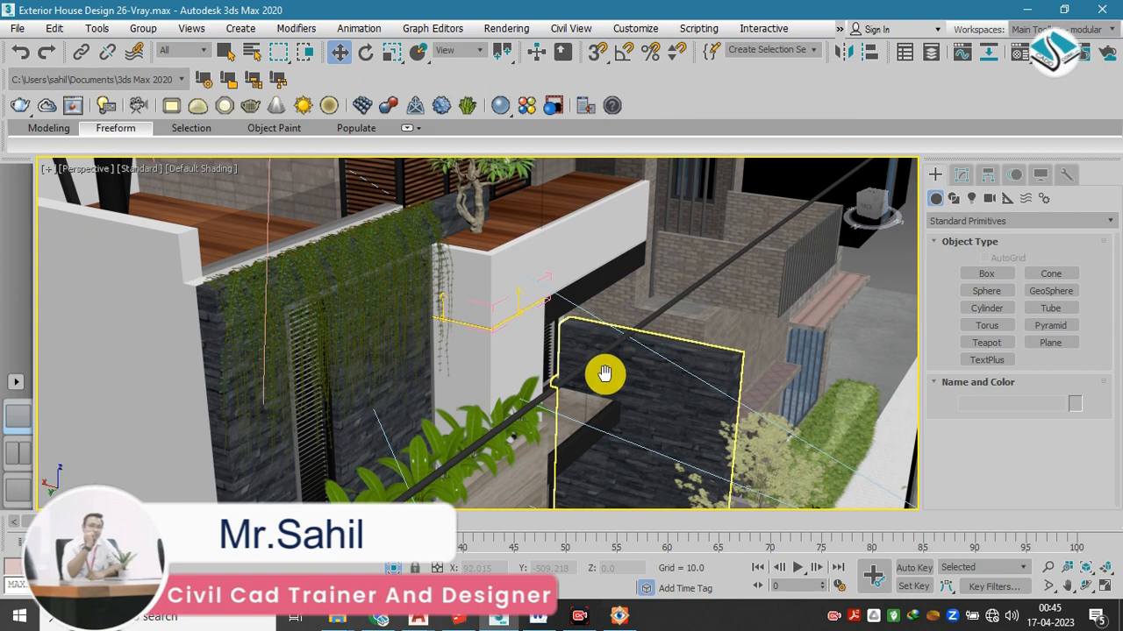
pyautogui.scroll(5, 491, 334)
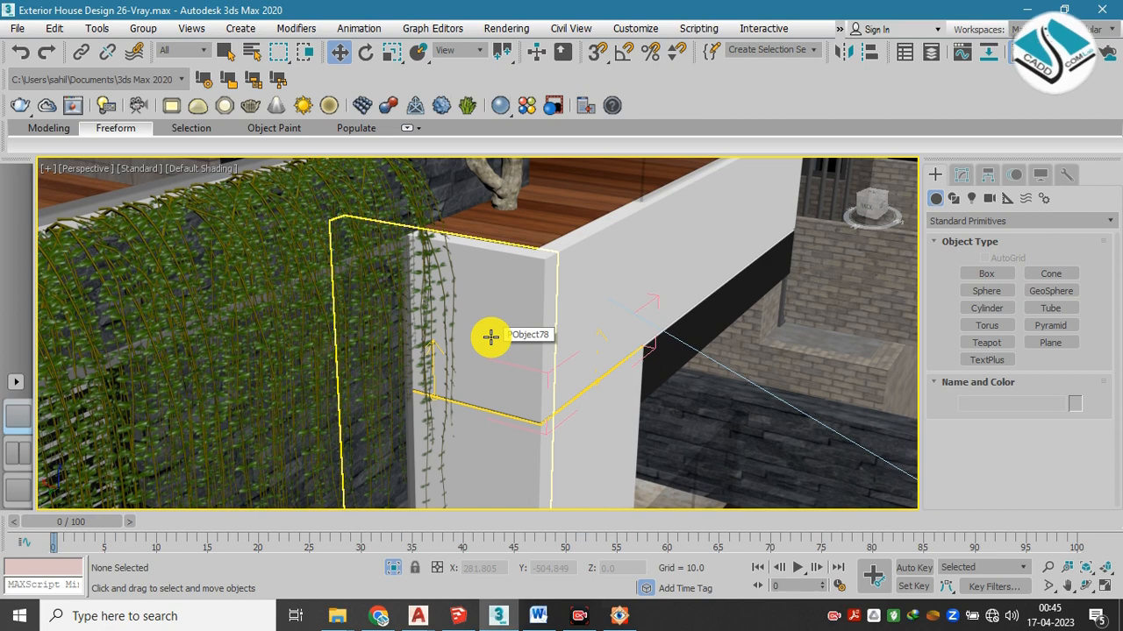
pyautogui.press('m')
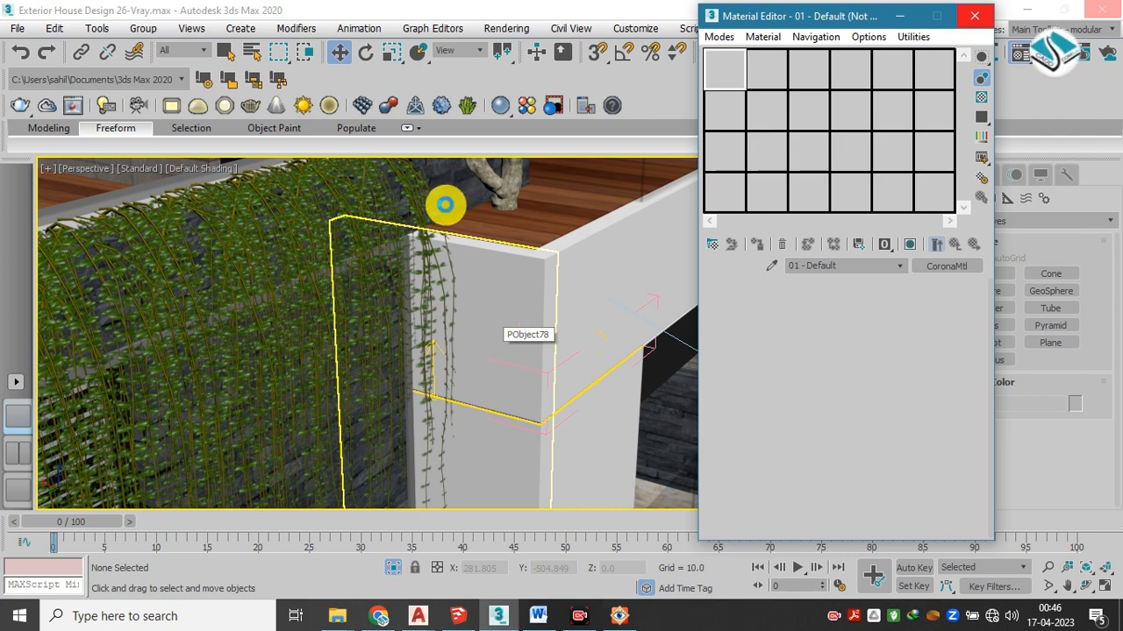
# Switch to FastStone Image Viewer and examine the bed and nightstands in bedroom-with-vertical-garden.jpg up close
pyautogui.click(619, 616)
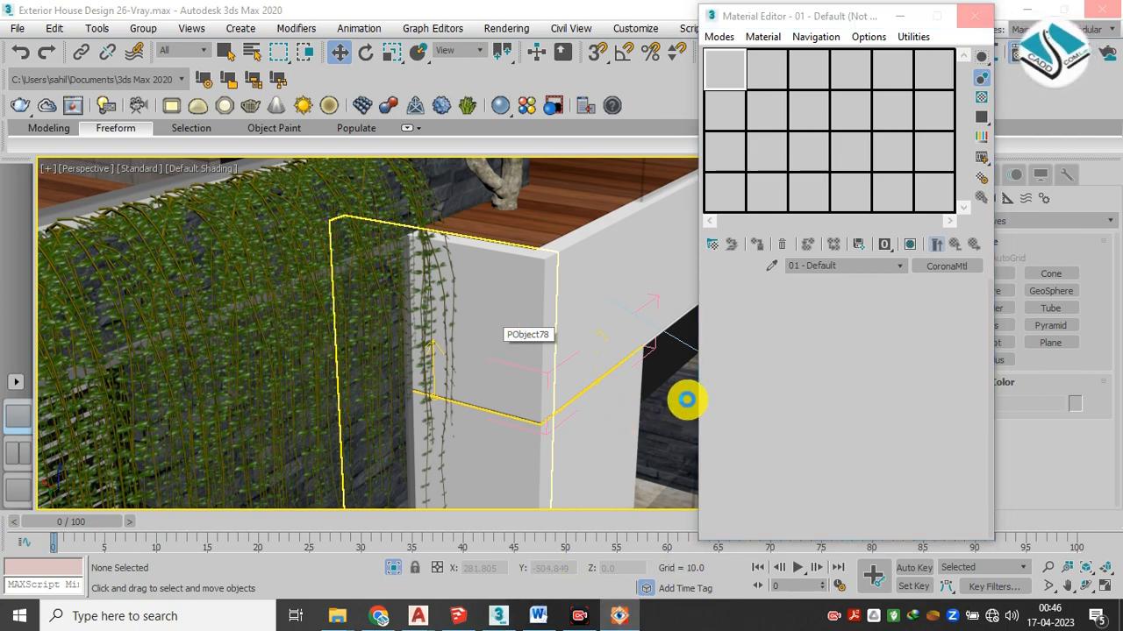
pyautogui.click(621, 619)
pyautogui.click(621, 620)
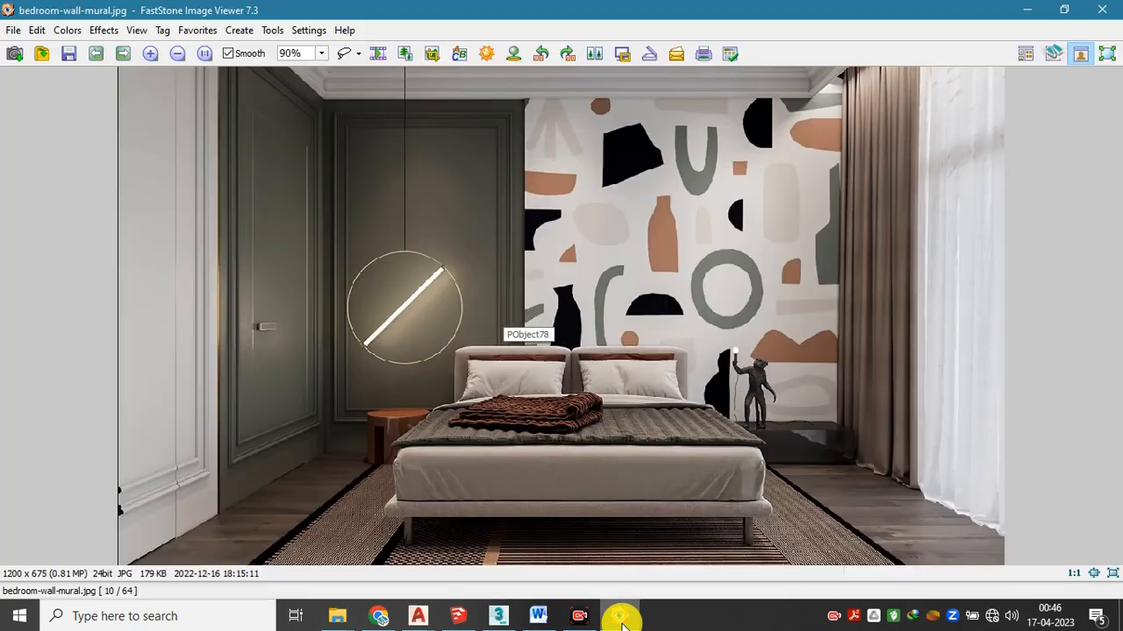
pyautogui.click(134, 64)
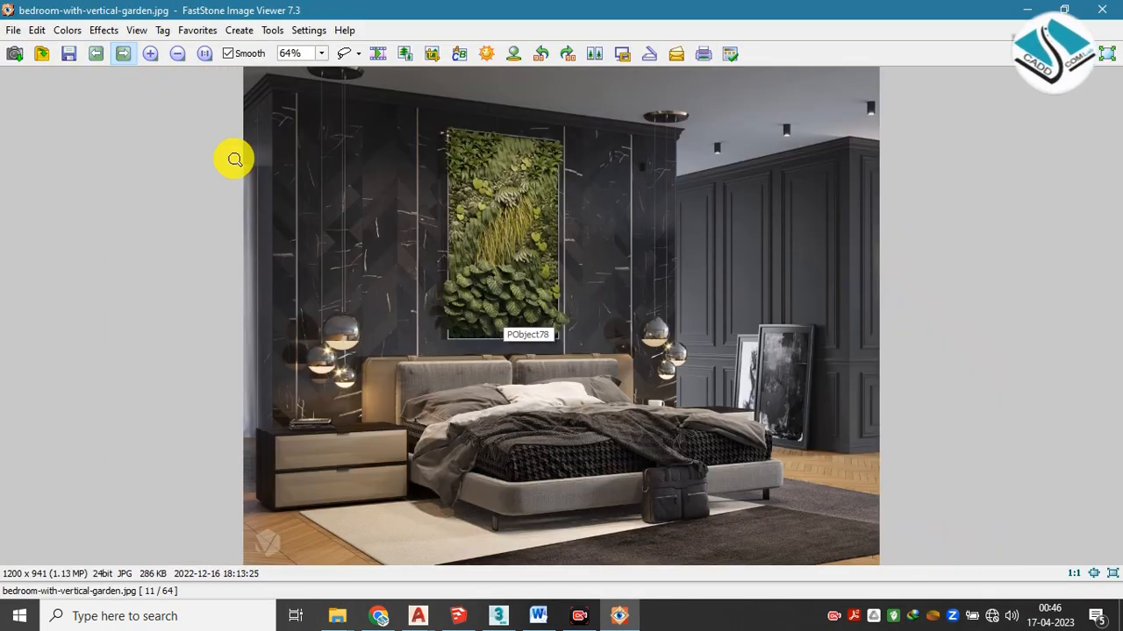
pyautogui.scroll(5, 433, 421)
pyautogui.scroll(-3, 466, 341)
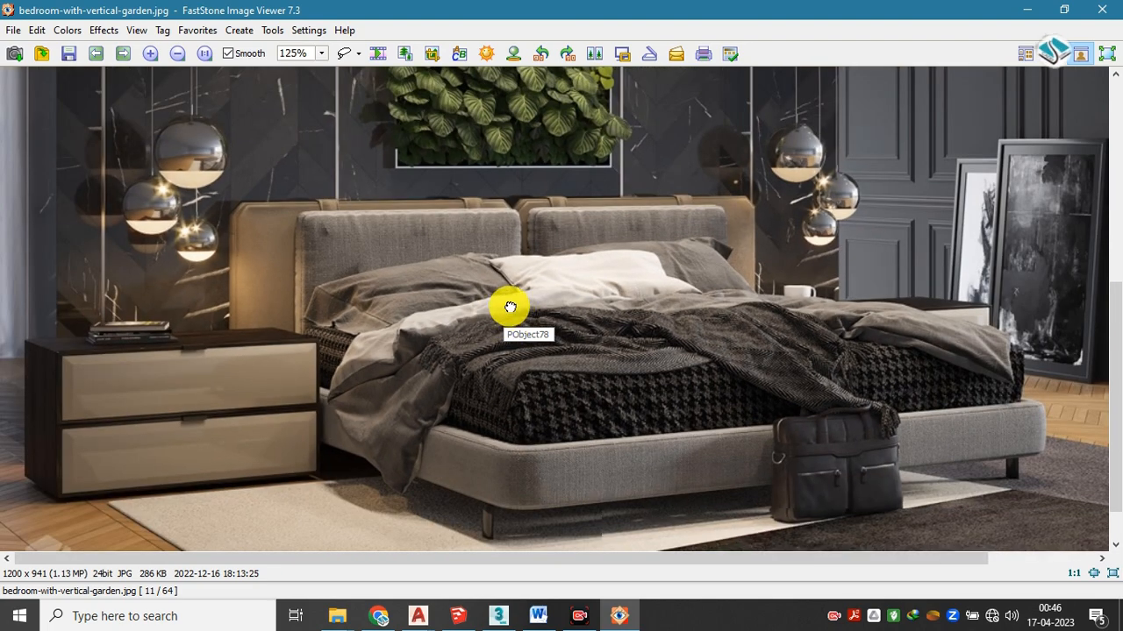
# Minimize the bedroom reference image, switch to SketchUp, and examine the exterior123 house from its roof down to the carport and front fence
pyautogui.moveTo(510, 307); pyautogui.dragTo(472, 338)
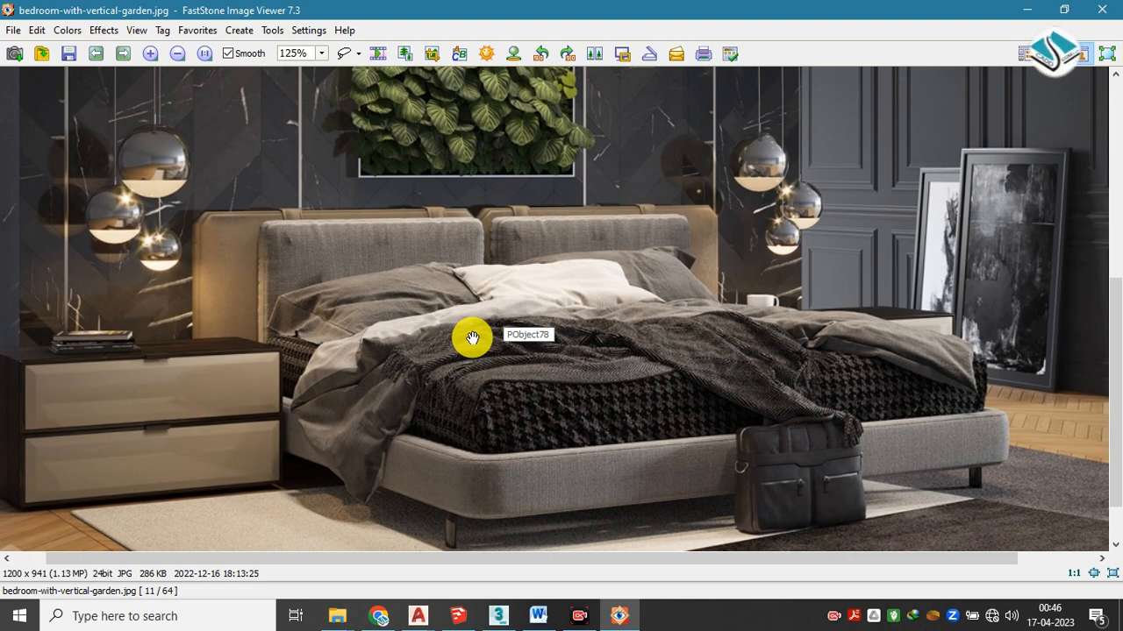
pyautogui.click(1037, 6)
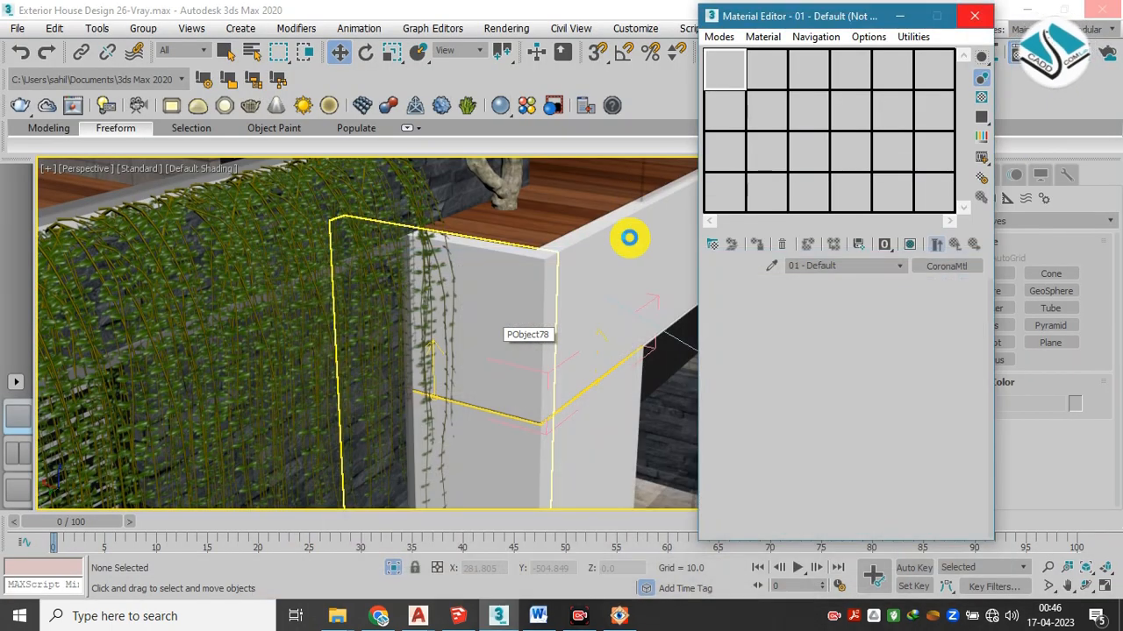
pyautogui.click(468, 622)
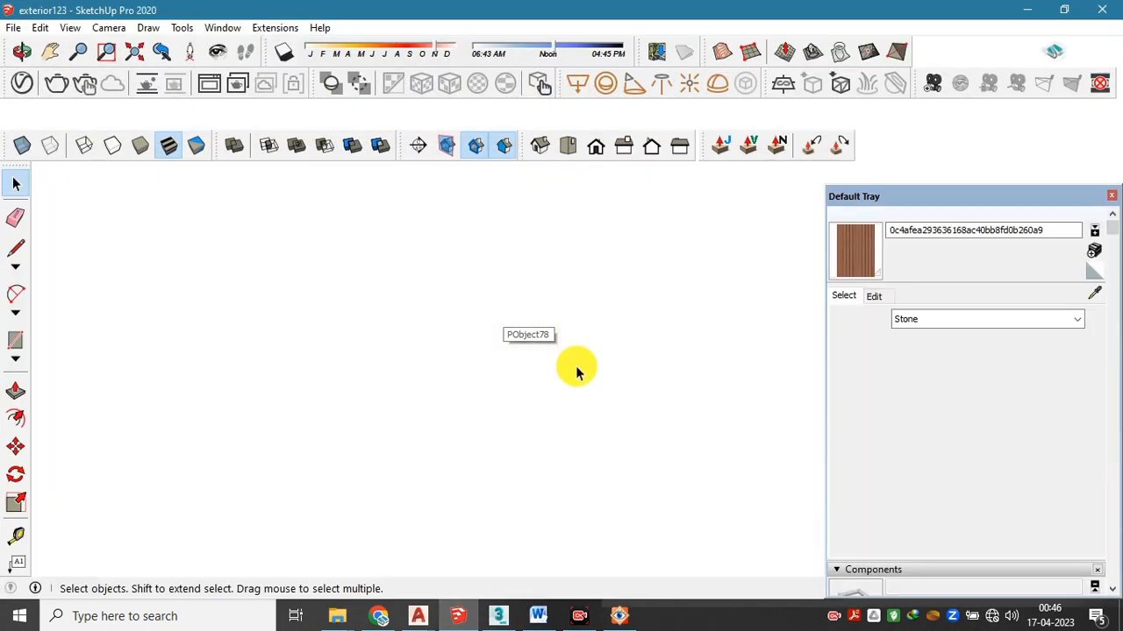
pyautogui.moveTo(626, 321)
pyautogui.mouseDown()
pyautogui.moveTo(604, 283)
pyautogui.moveTo(616, 286)
pyautogui.moveTo(606, 311)
pyautogui.mouseUp()
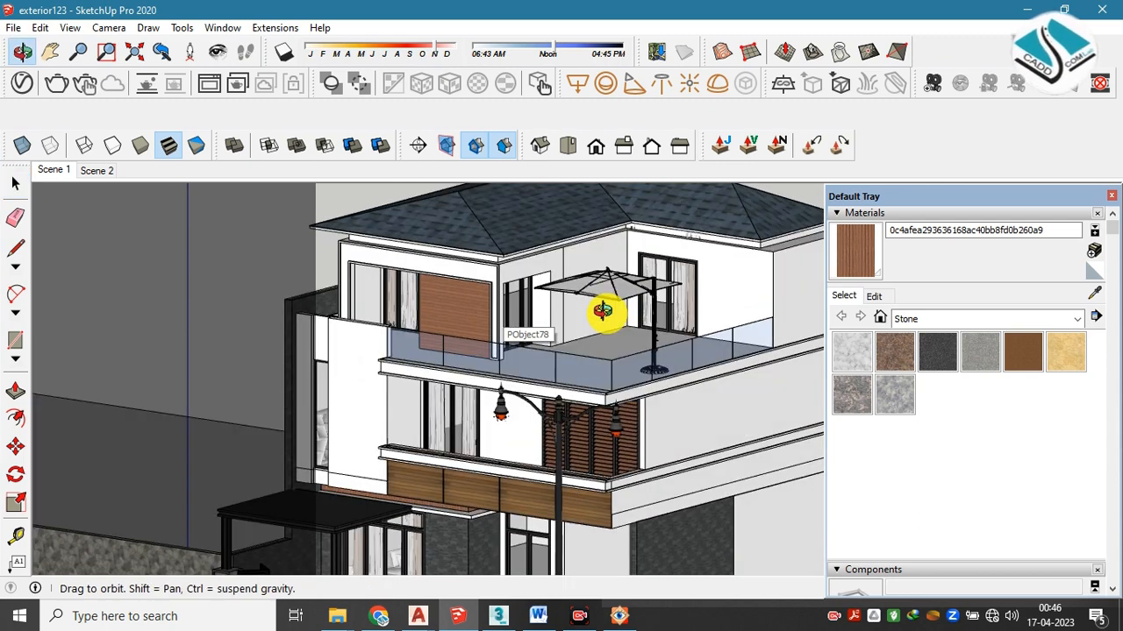
pyautogui.press('space')
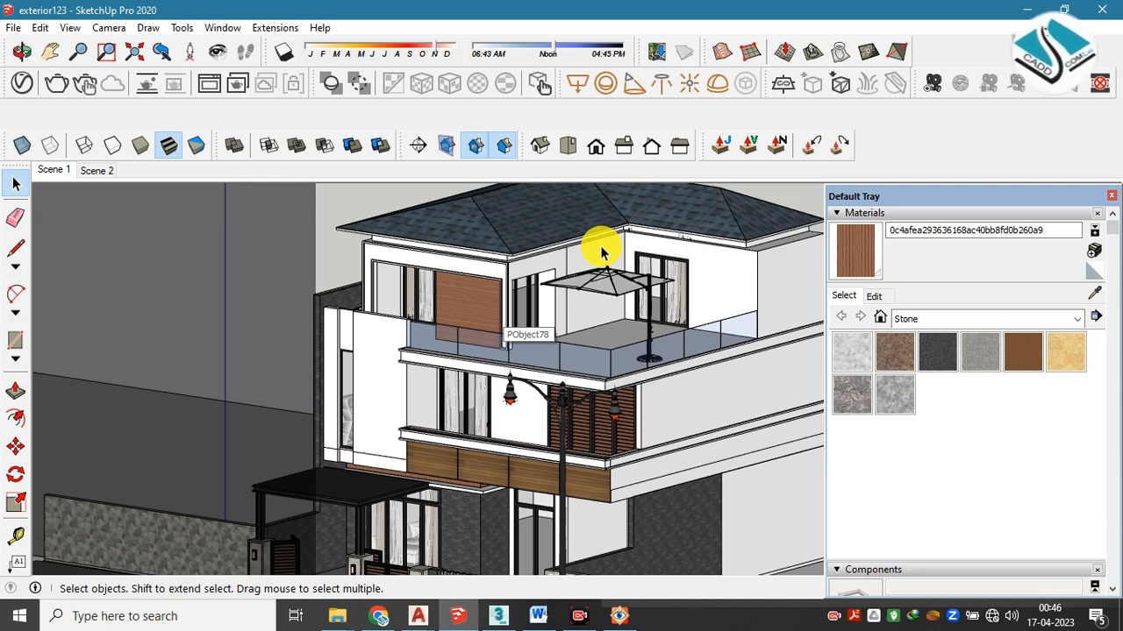
pyautogui.moveTo(600, 252); pyautogui.dragTo(584, 396)
pyautogui.scroll(4, 611, 395)
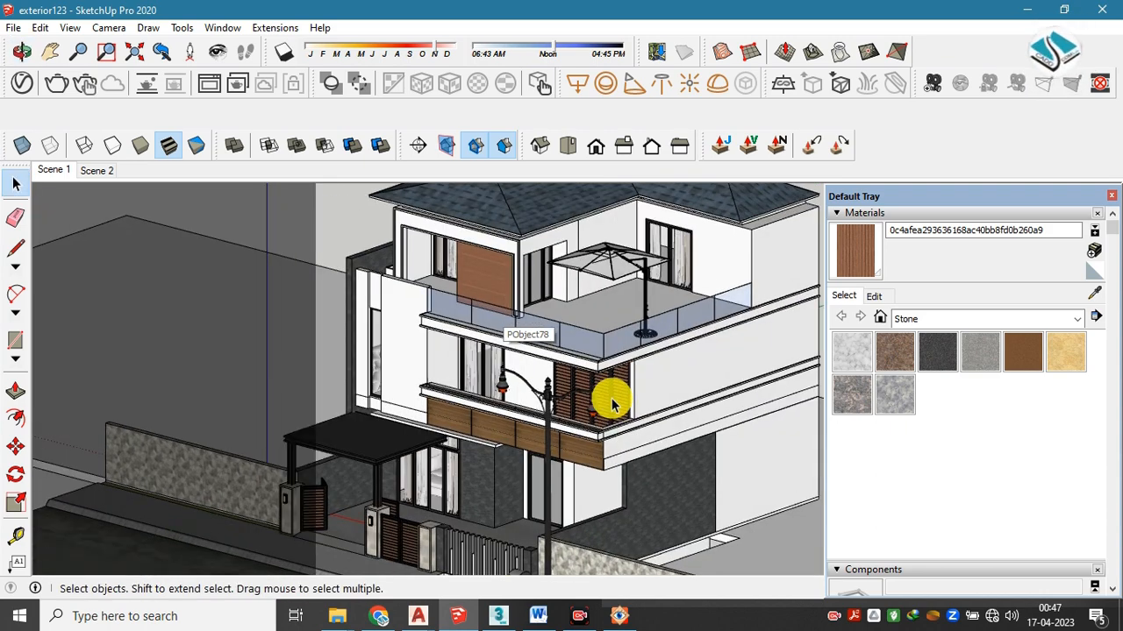
# Examine the street lamp, louvered windows, wood-clad balcony, and glass-railed terrace on the front of the exterior123 house
pyautogui.moveTo(616, 361); pyautogui.dragTo(582, 308)
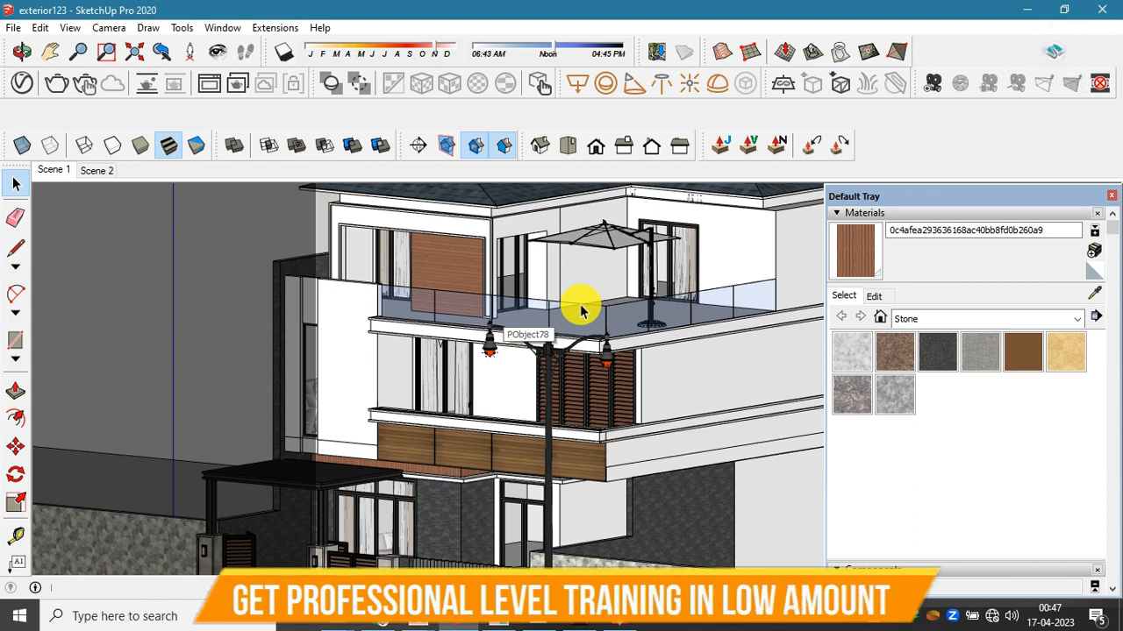
pyautogui.scroll(3, 569, 291)
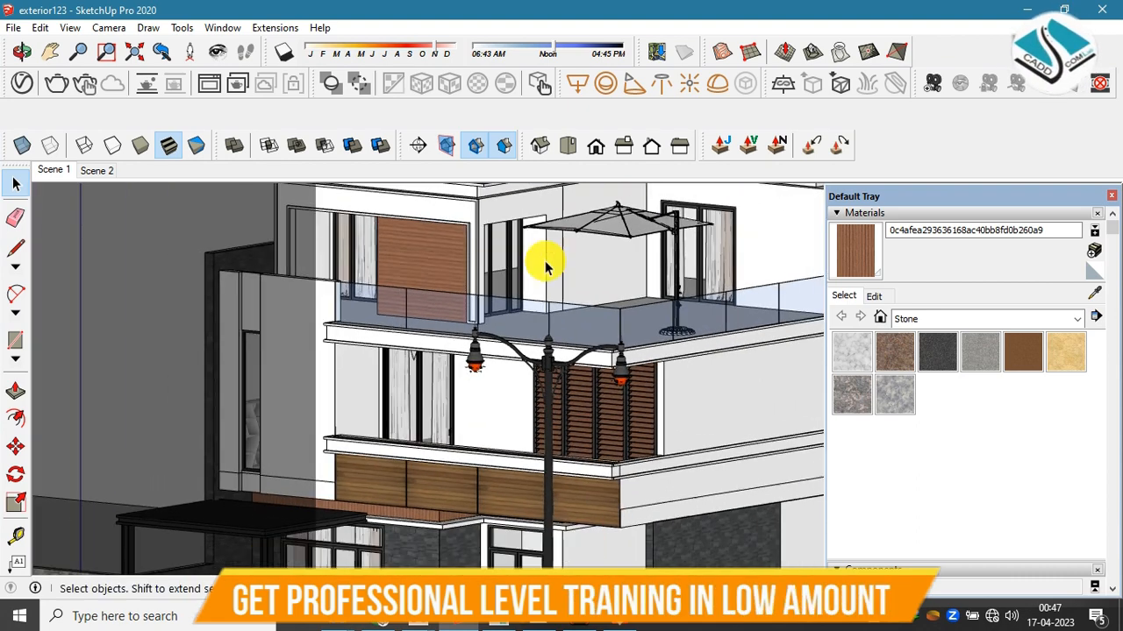
pyautogui.scroll(3, 588, 469)
pyautogui.scroll(-1, 568, 315)
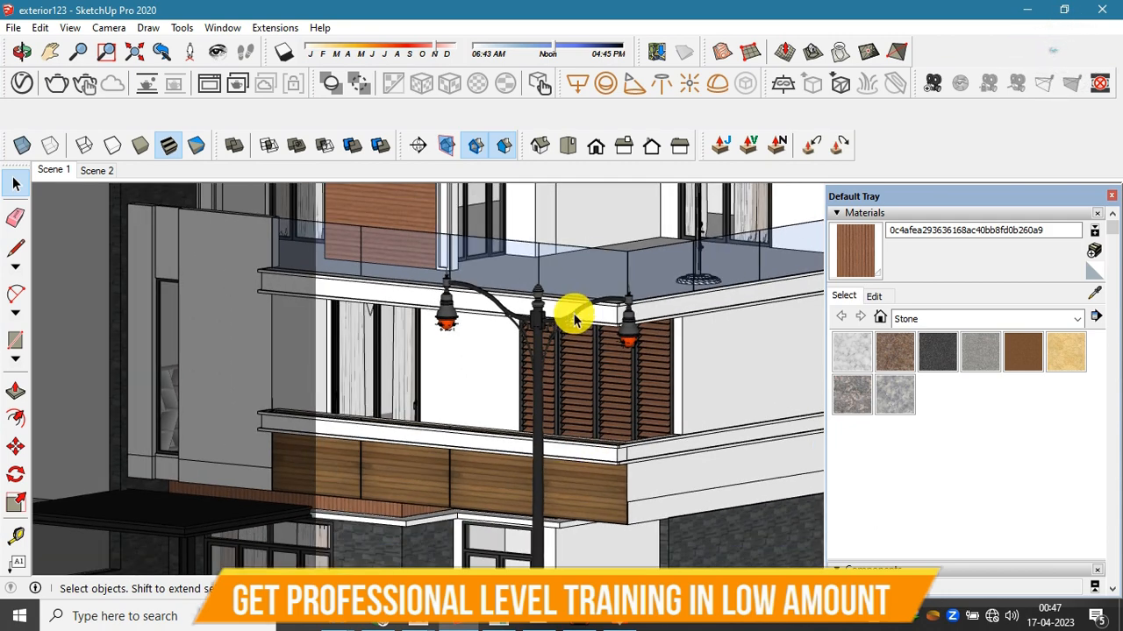
pyautogui.scroll(-4, 579, 327)
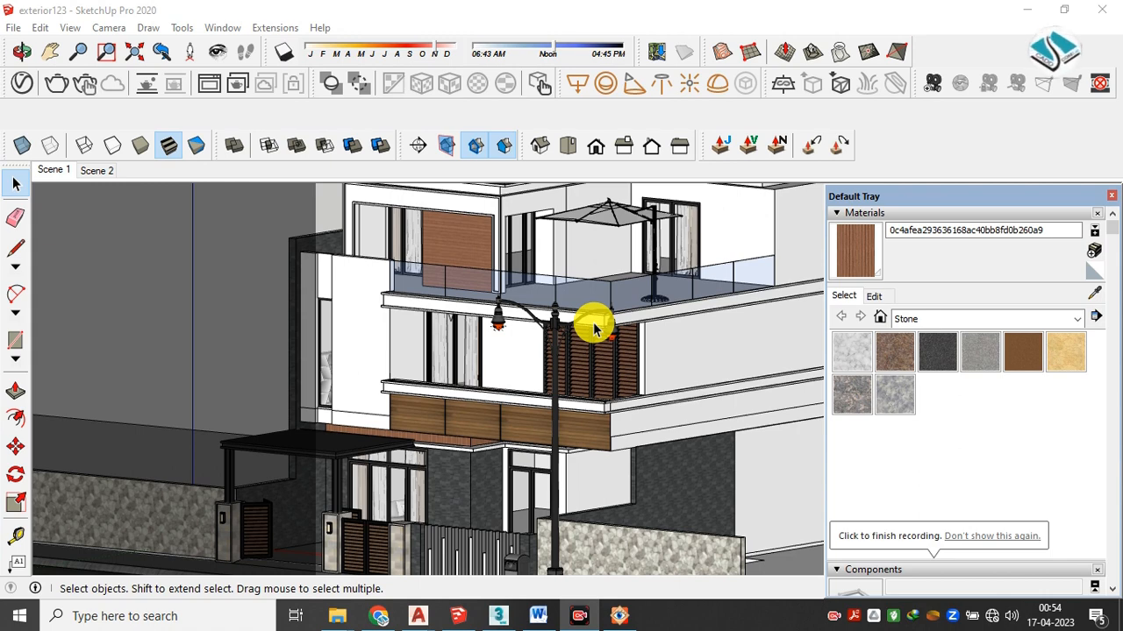
pyautogui.moveTo(602, 359); pyautogui.dragTo(579, 326)
pyautogui.press('space')
pyautogui.scroll(1, 582, 210)
# Switch from SketchUp to the 3ds Max exterior scene and close the Material Editor
pyautogui.click(1064, 10)
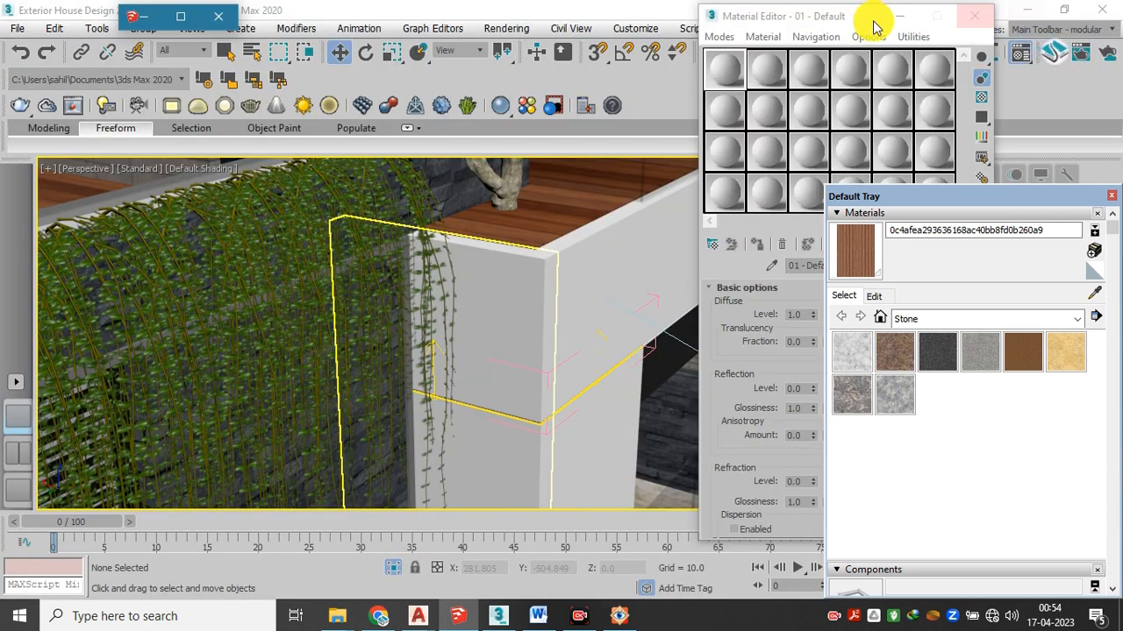
pyautogui.click(585, 13)
pyautogui.click(586, 15)
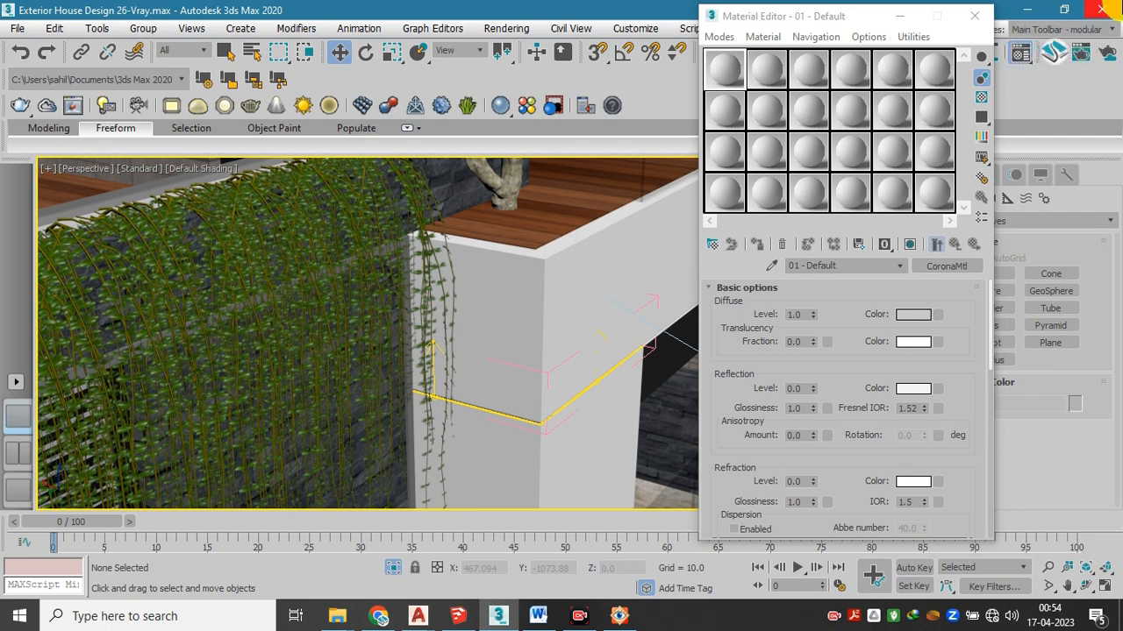
pyautogui.click(974, 15)
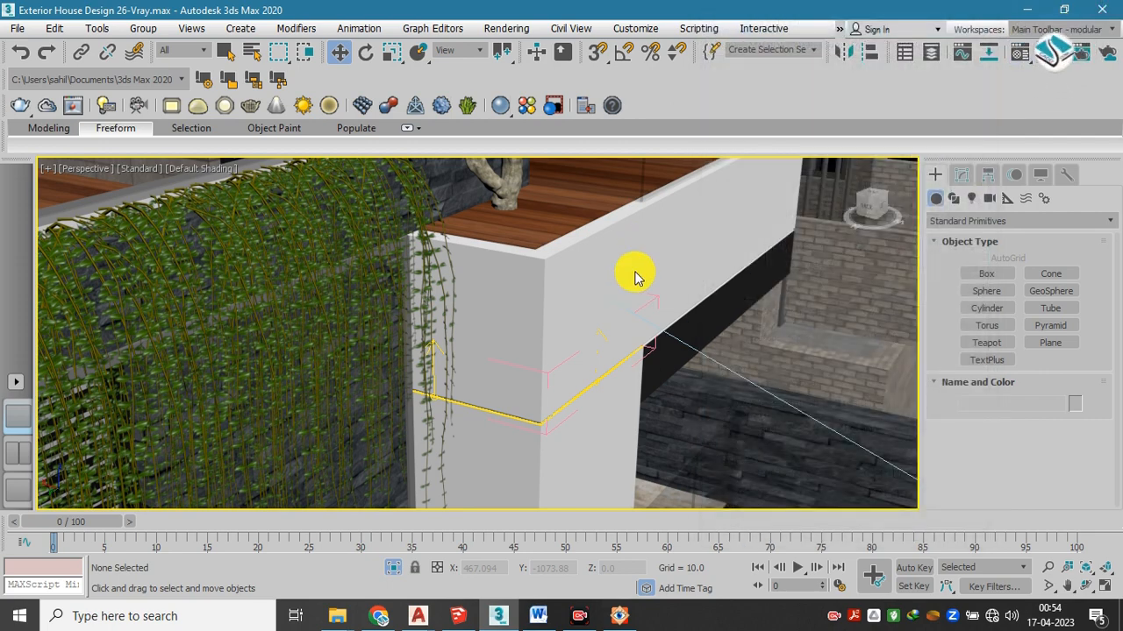
# Examine the 3ds Max scene from the power lines and neighbouring roofs down to the black marble entrance floor and gate
pyautogui.scroll(-10, 570, 288)
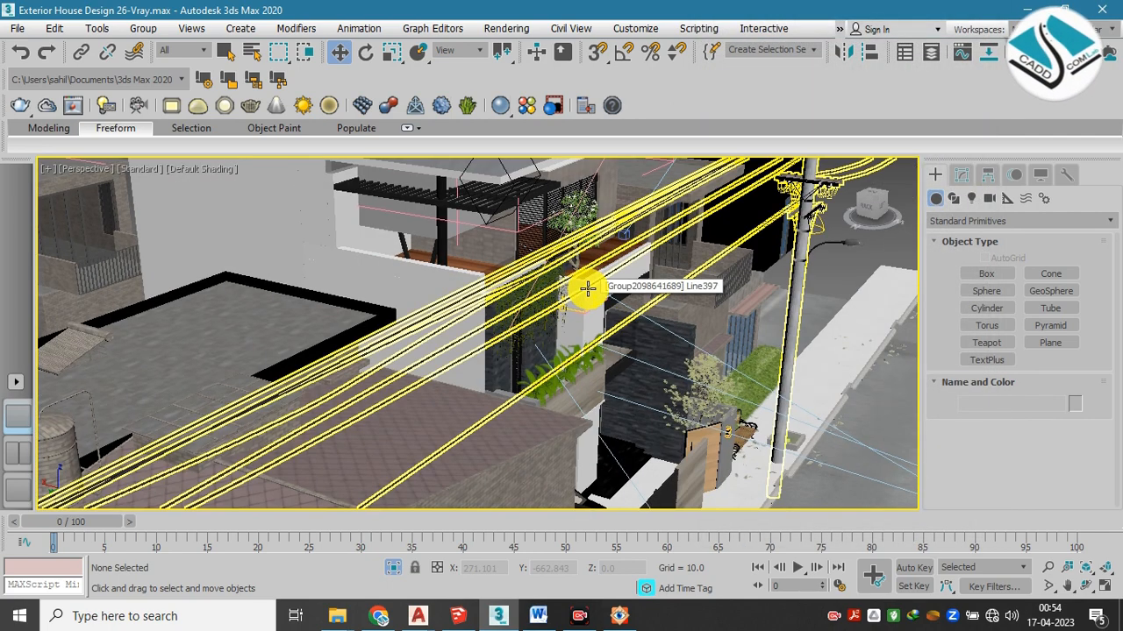
pyautogui.scroll(10, 588, 287)
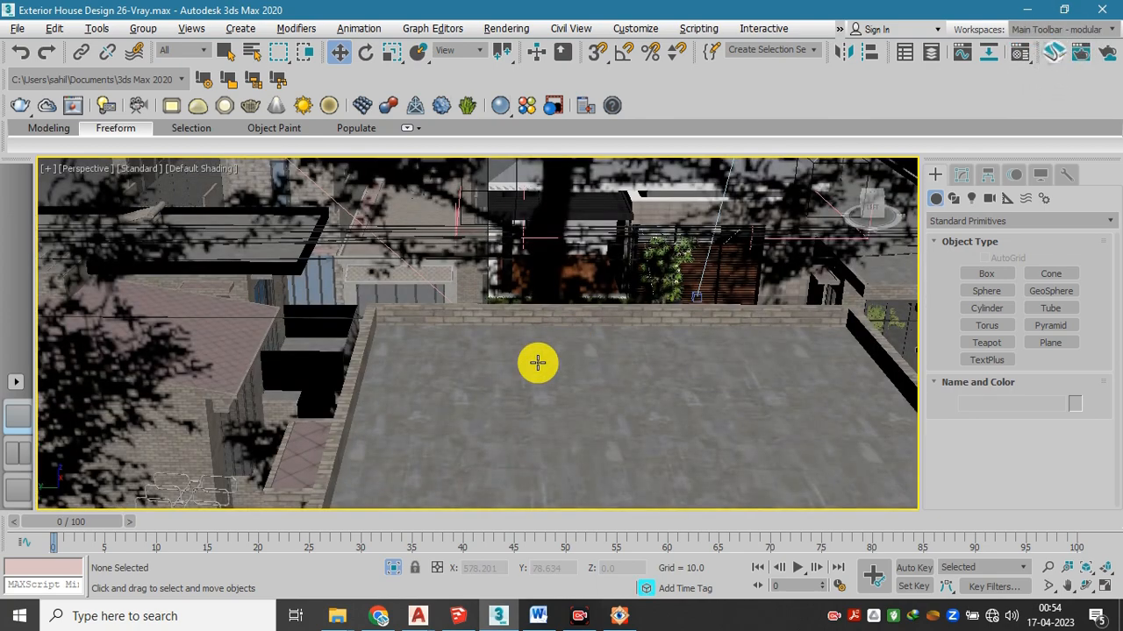
pyautogui.moveTo(538, 363); pyautogui.dragTo(727, 321)
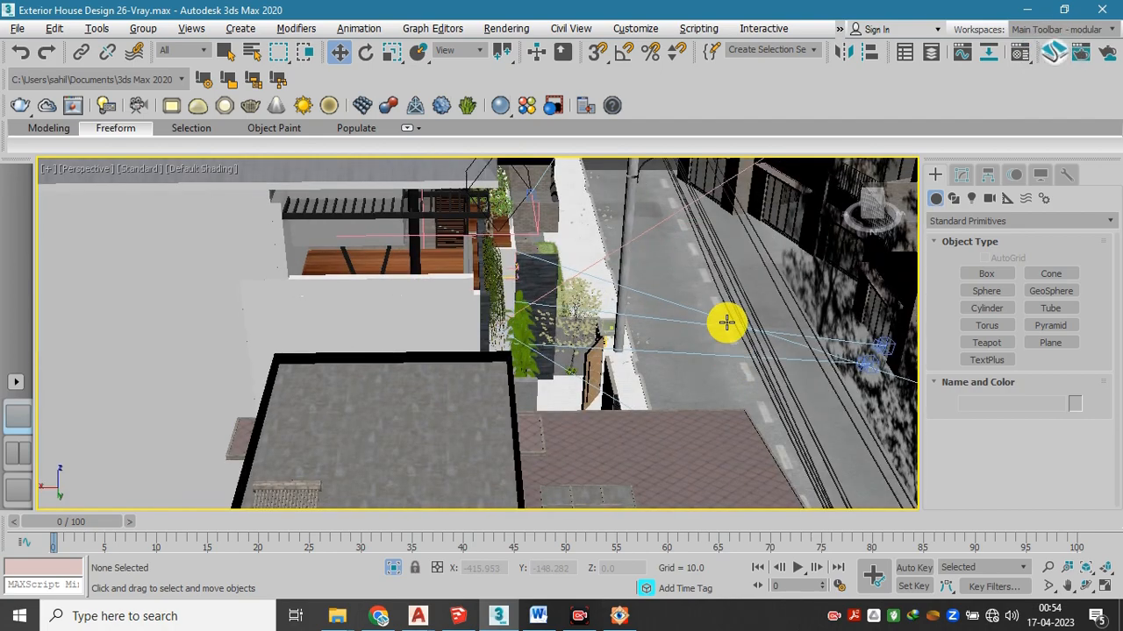
pyautogui.scroll(5, 710, 308)
pyautogui.scroll(5, 618, 331)
pyautogui.moveTo(532, 345); pyautogui.dragTo(478, 349)
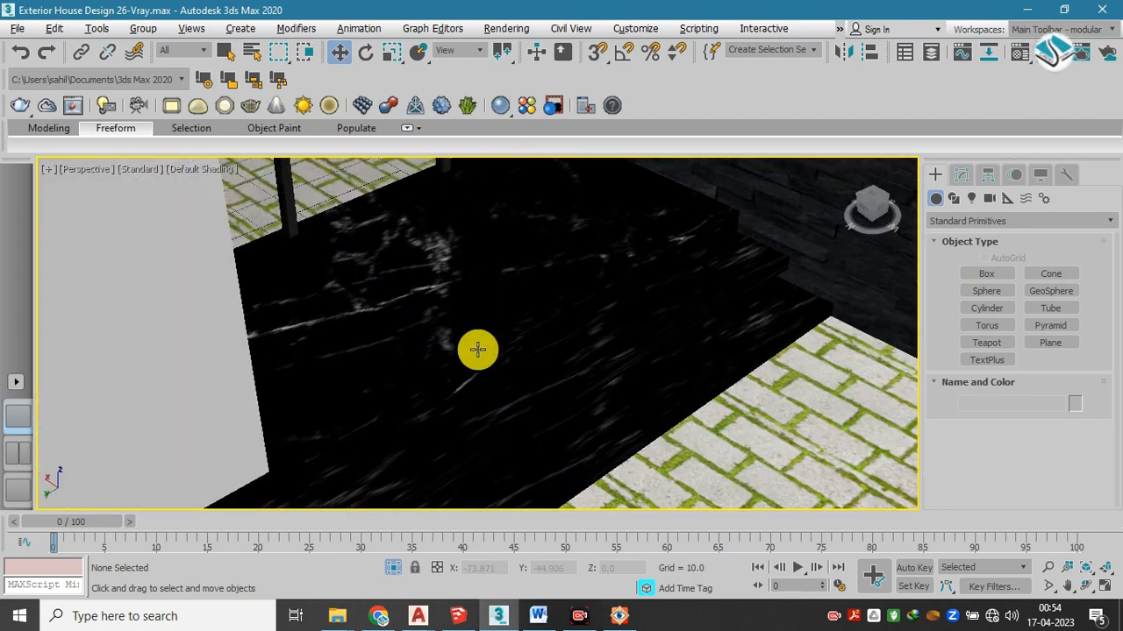
pyautogui.moveTo(472, 294); pyautogui.dragTo(745, 316)
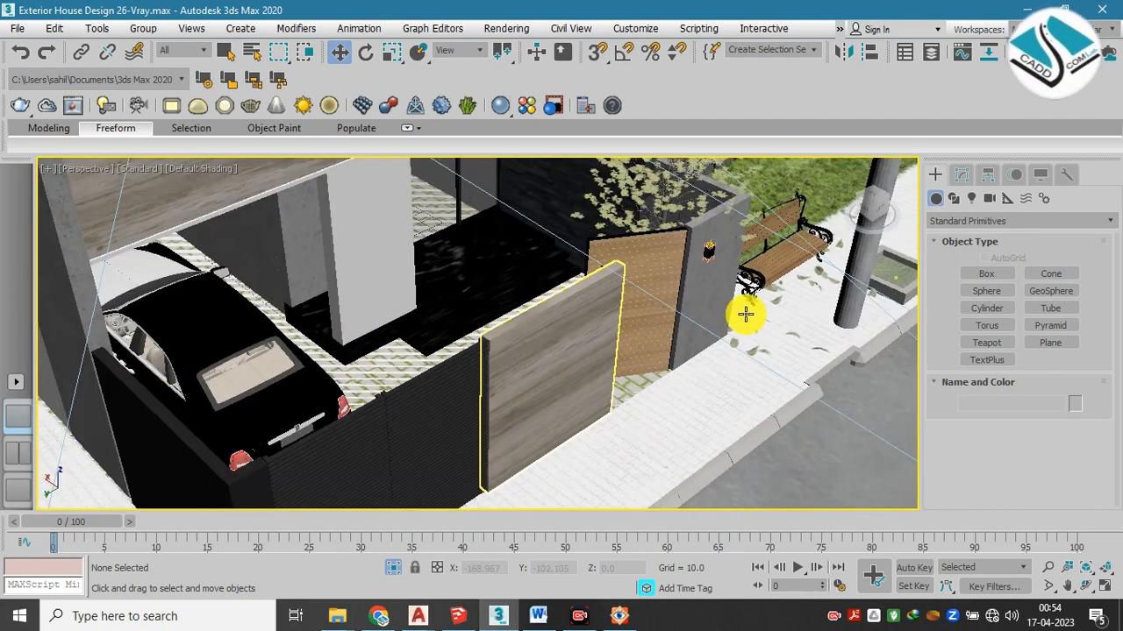
# Examine the wooden bench, concrete gate pillar, and hedge beside the sidewalk up close
pyautogui.scroll(5, 798, 292)
pyautogui.scroll(5, 797, 291)
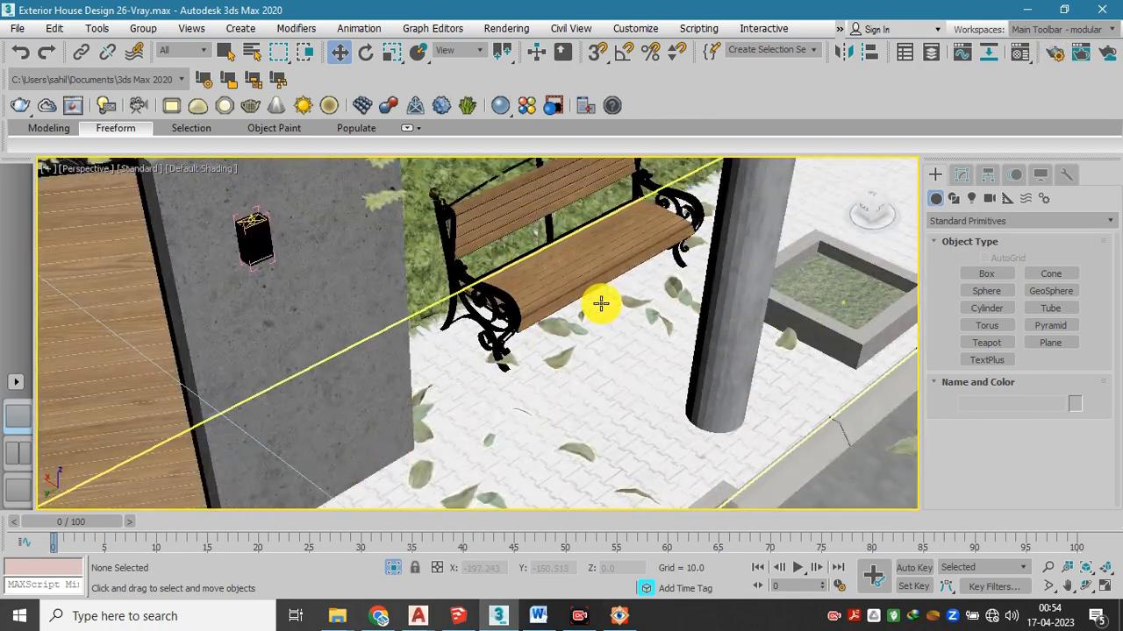
pyautogui.scroll(-6, 602, 345)
pyautogui.scroll(3, 506, 311)
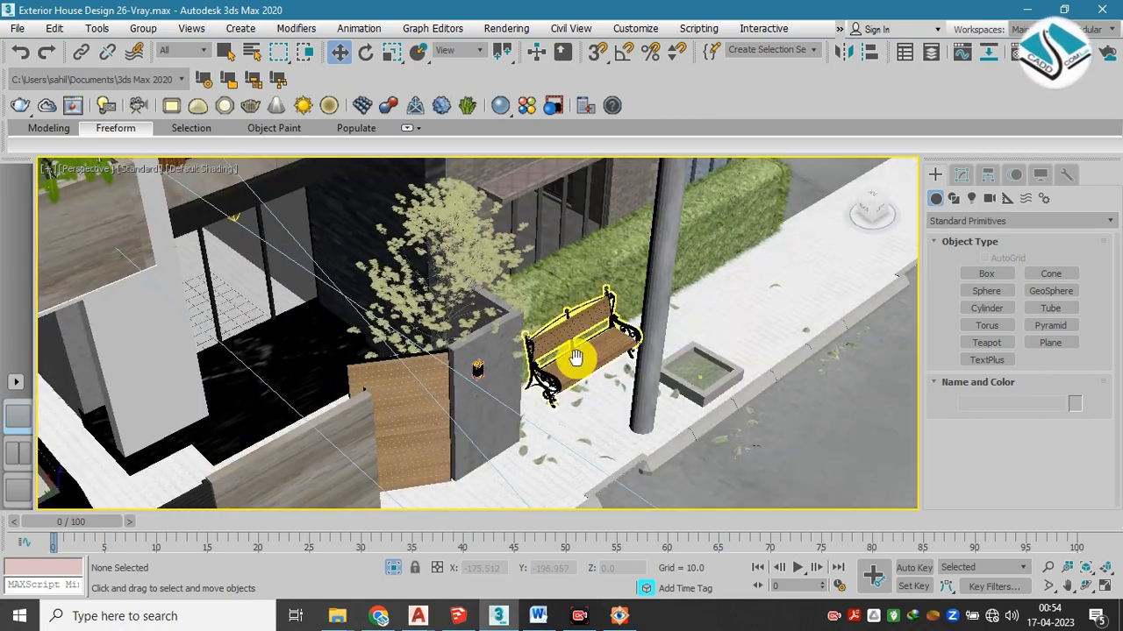
pyautogui.scroll(4, 603, 256)
pyautogui.scroll(-5, 640, 306)
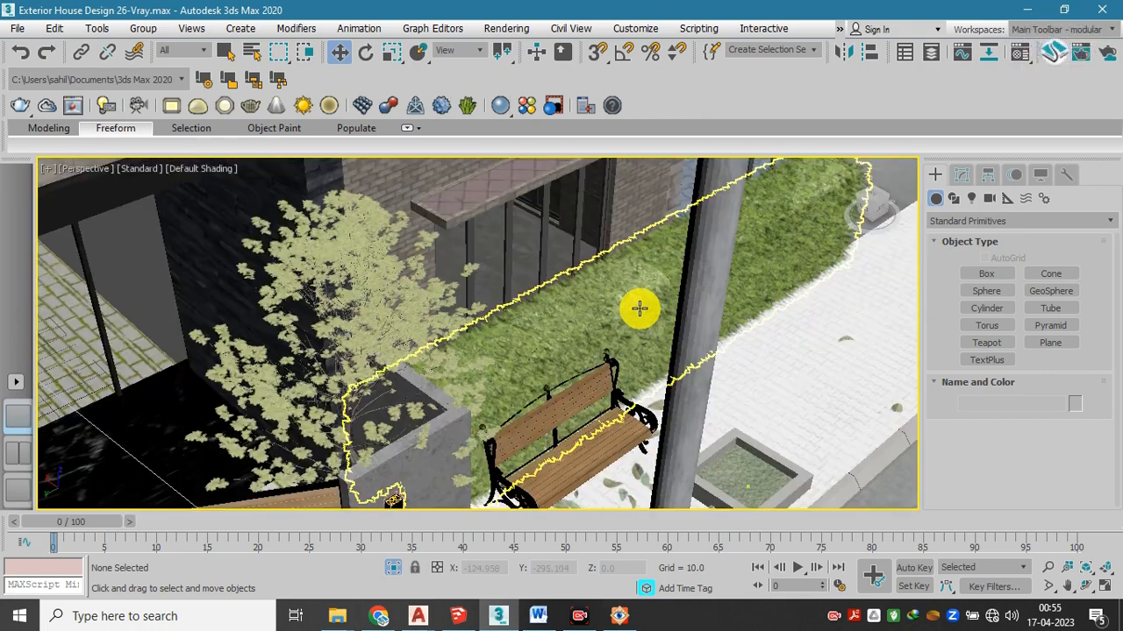
# Examine the house terrace, vine-covered wall, and street together in an overall elevated view
pyautogui.moveTo(454, 314); pyautogui.dragTo(582, 334)
pyautogui.moveTo(377, 282); pyautogui.dragTo(611, 384)
pyautogui.scroll(-5, 667, 261)
pyautogui.scroll(3, 607, 428)
pyautogui.scroll(2, 607, 430)
pyautogui.scroll(-4, 586, 401)
pyautogui.scroll(3, 588, 430)
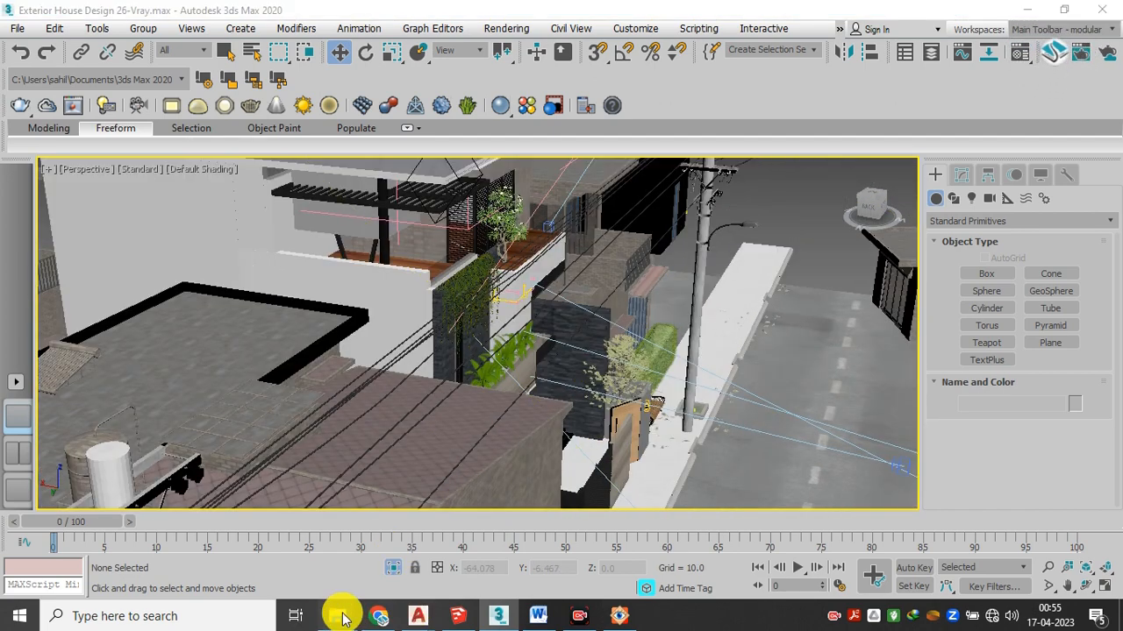
# Open the first house render from the 5114 Free Sketchup Exterior House Model folder in FastStone Image Viewer
pyautogui.moveTo(342, 599)
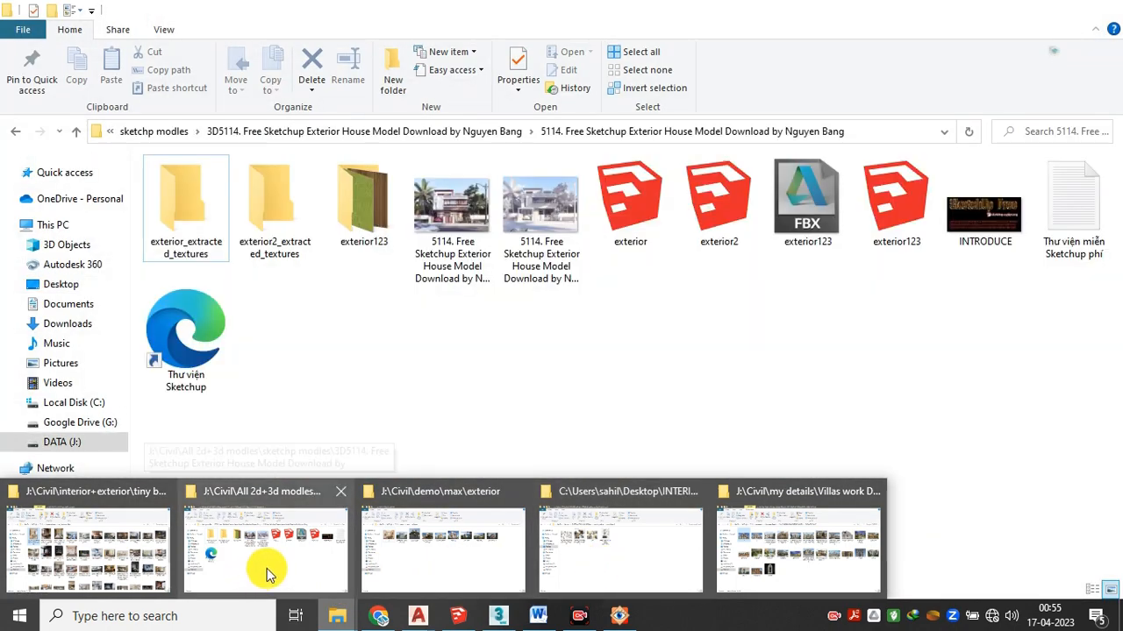
pyautogui.click(292, 572)
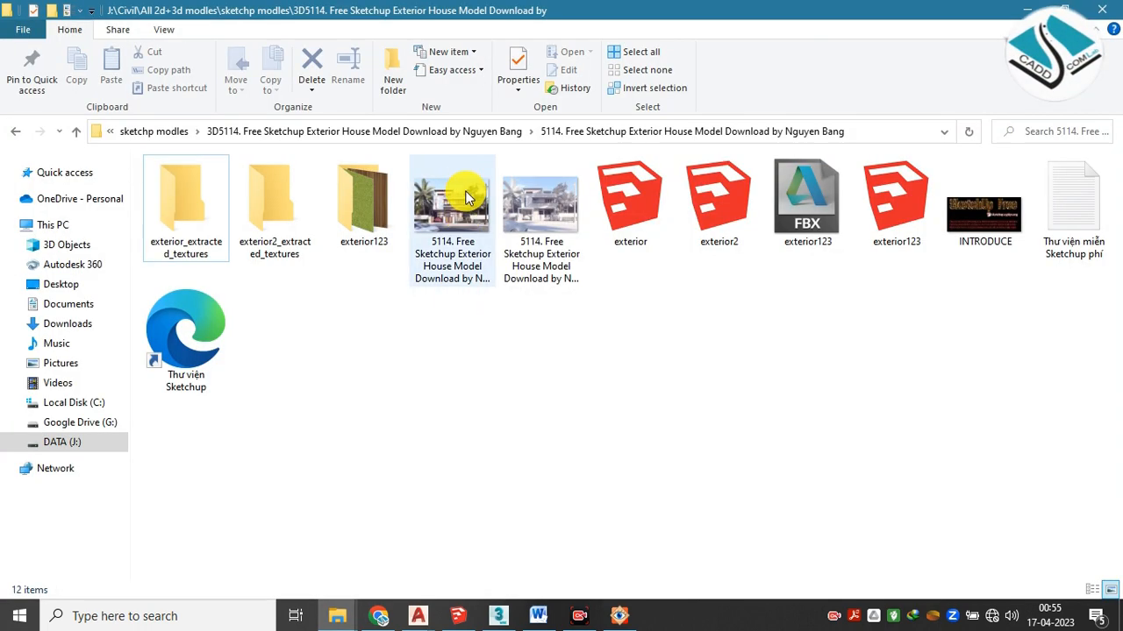
pyautogui.click(466, 201)
pyautogui.doubleClick(466, 201)
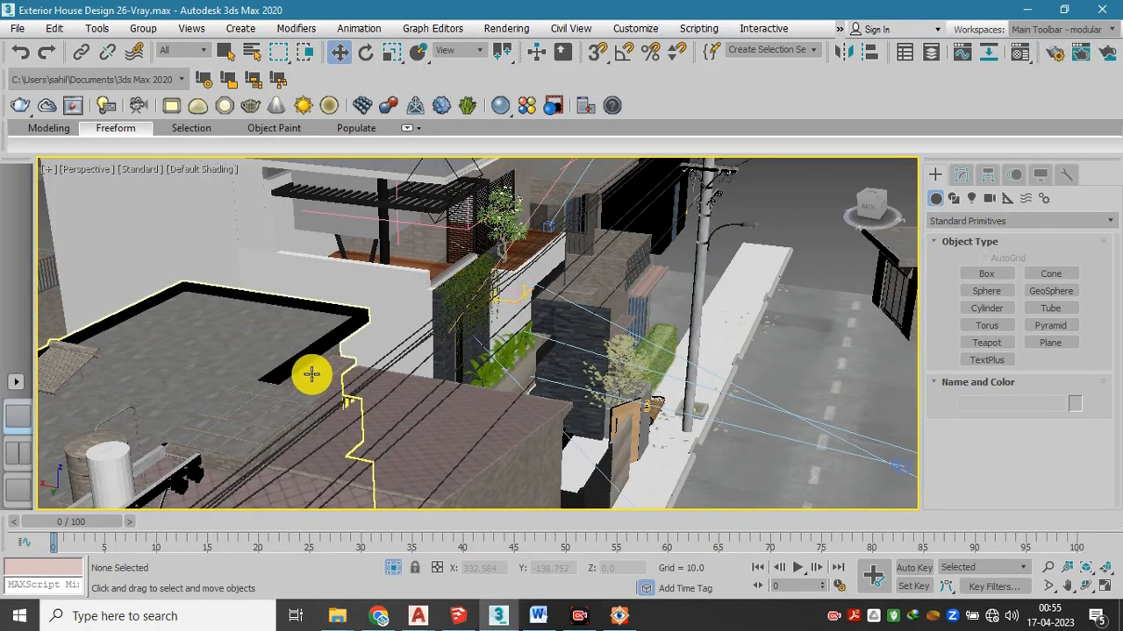
pyautogui.click(619, 618)
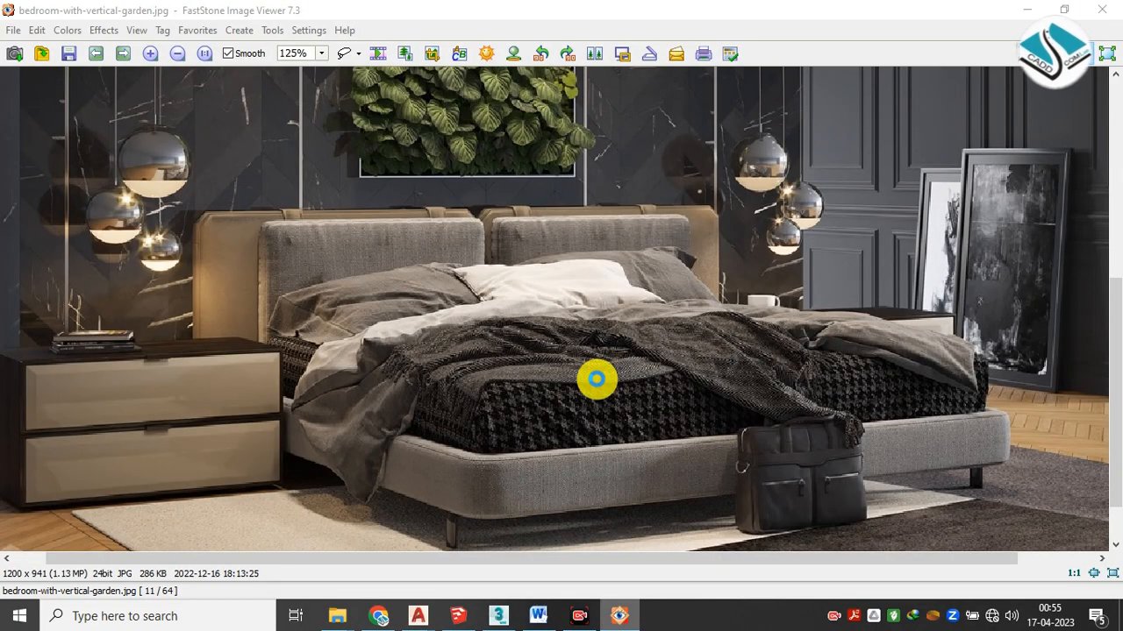
pyautogui.scroll(-1, 596, 379)
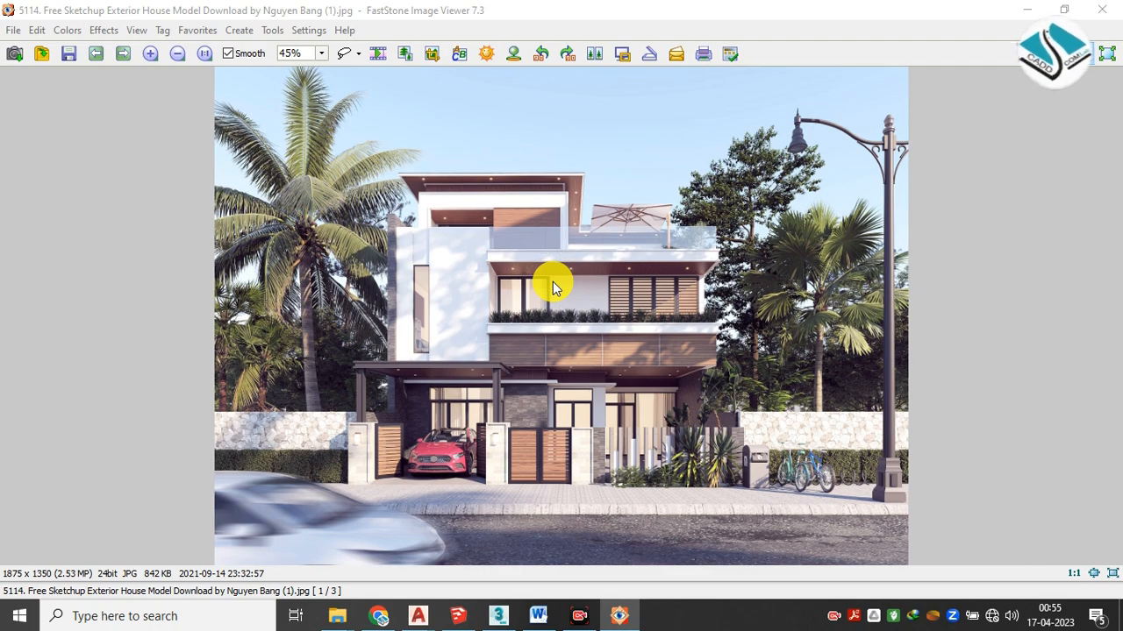
# Examine the render's balconies, wood cladding, carport, and front gate at 100%, and close the image viewer
pyautogui.scroll(5, 552, 288)
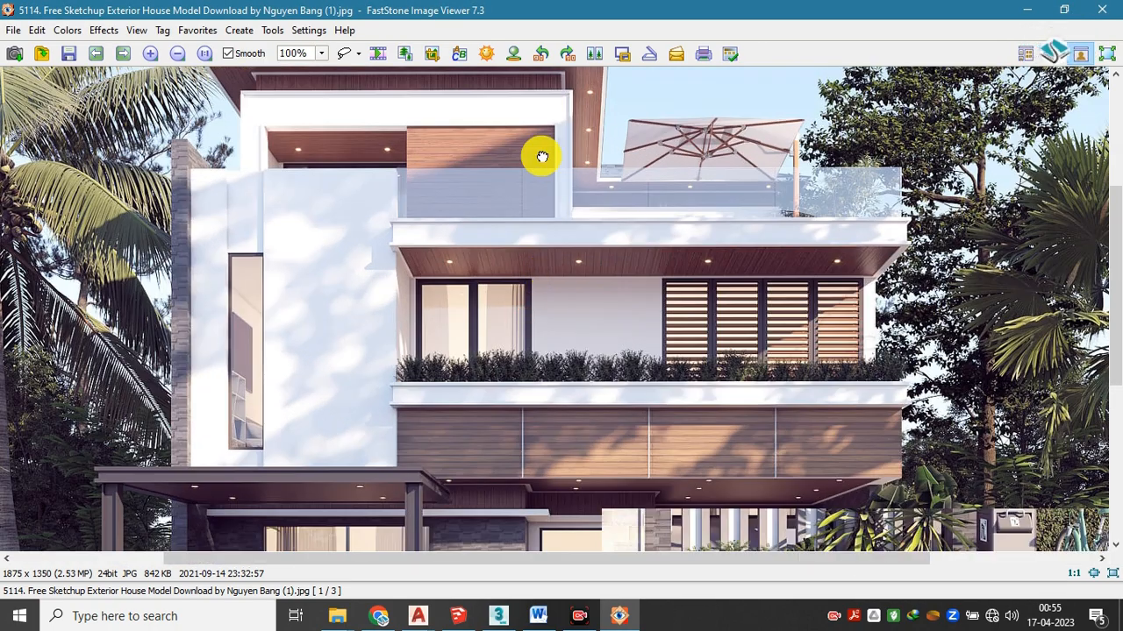
pyautogui.moveTo(542, 156); pyautogui.dragTo(551, 80)
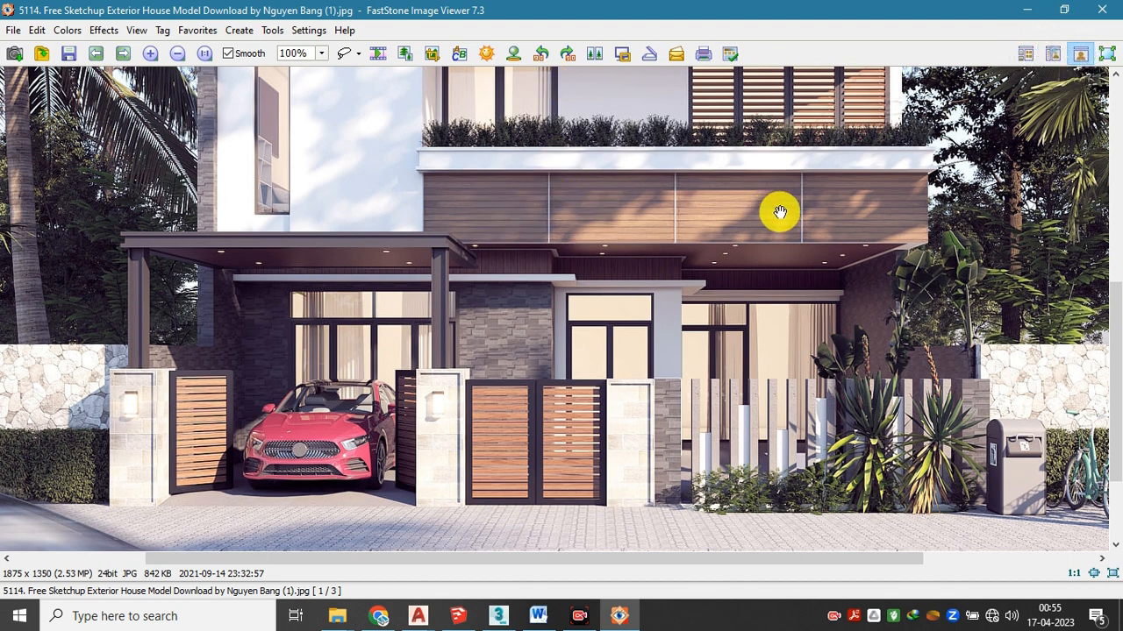
pyautogui.moveTo(584, 182); pyautogui.dragTo(596, 219)
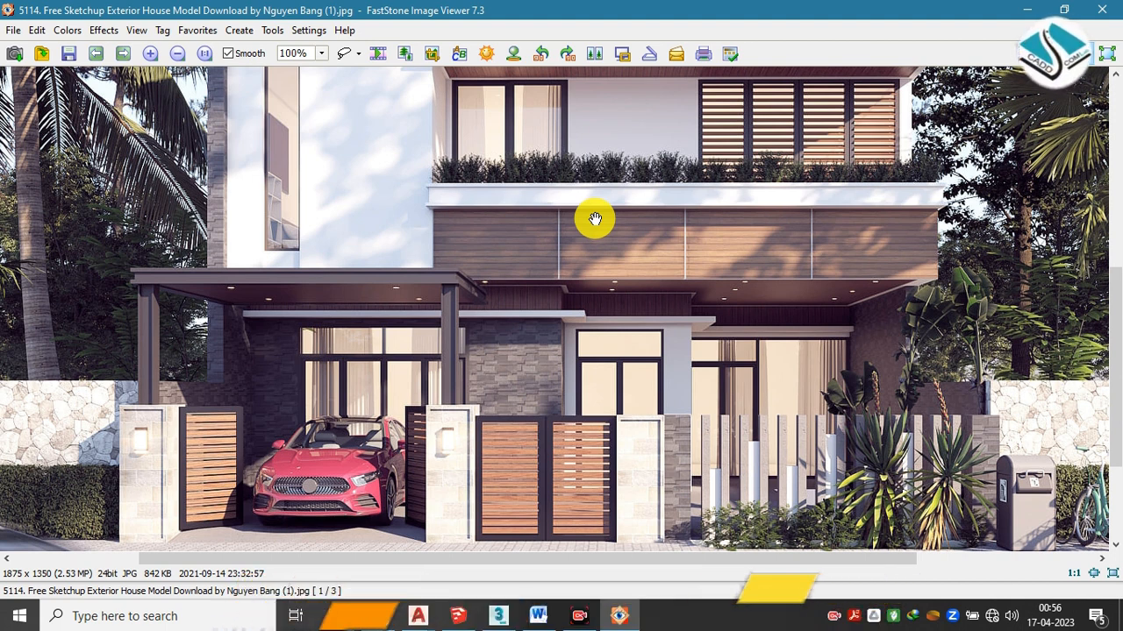
pyautogui.click(1107, 10)
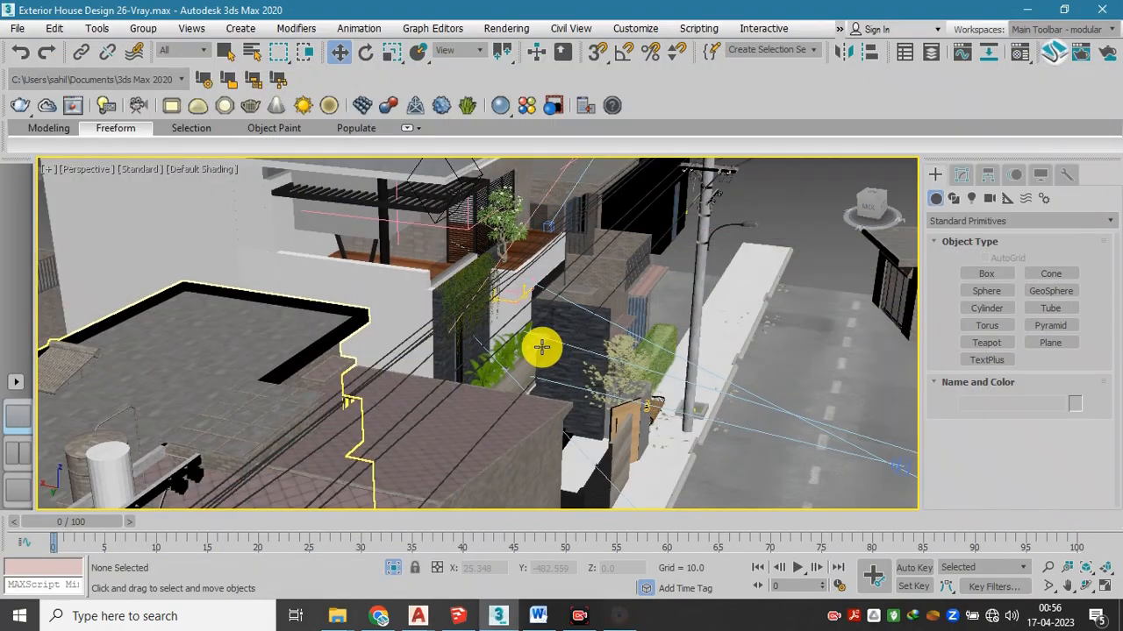
# Examine the leafy planter, dark stone wall, and white terrace wall in the 3ds Max exterior scene
pyautogui.moveTo(488, 356); pyautogui.dragTo(381, 251)
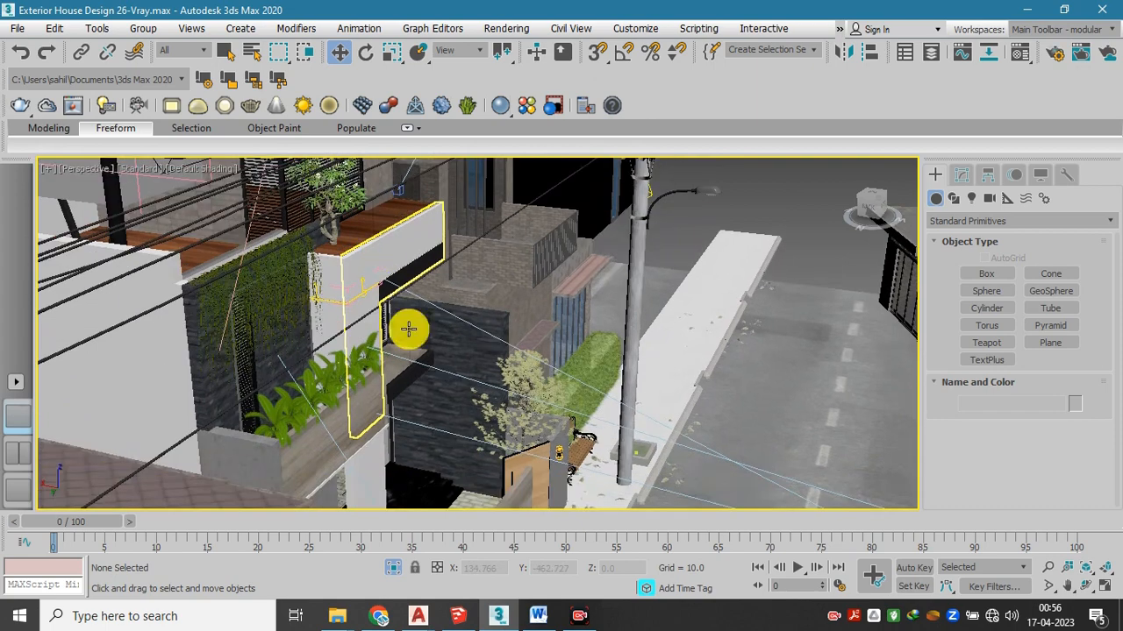
pyautogui.scroll(3, 409, 329)
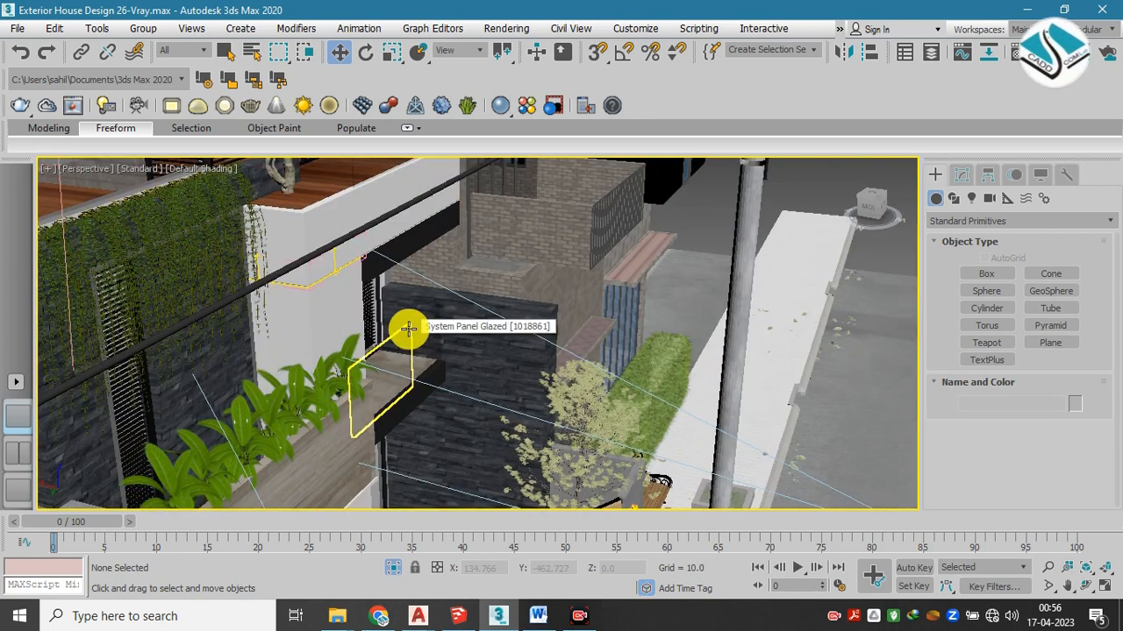
pyautogui.scroll(2, 409, 329)
pyautogui.scroll(-5, 672, 341)
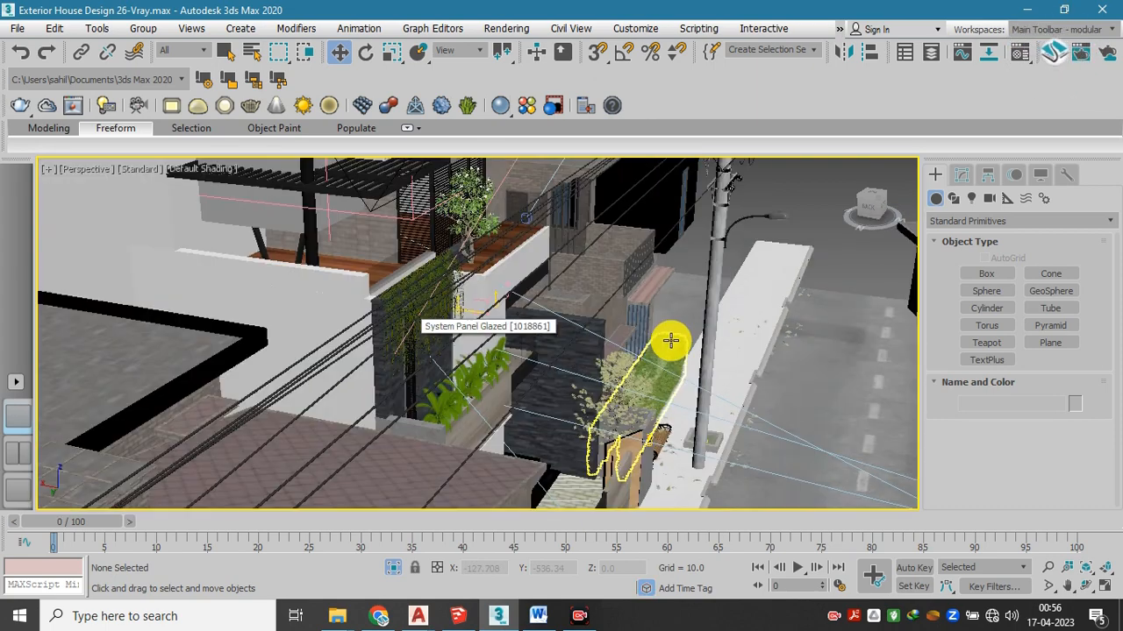
pyautogui.scroll(5, 542, 331)
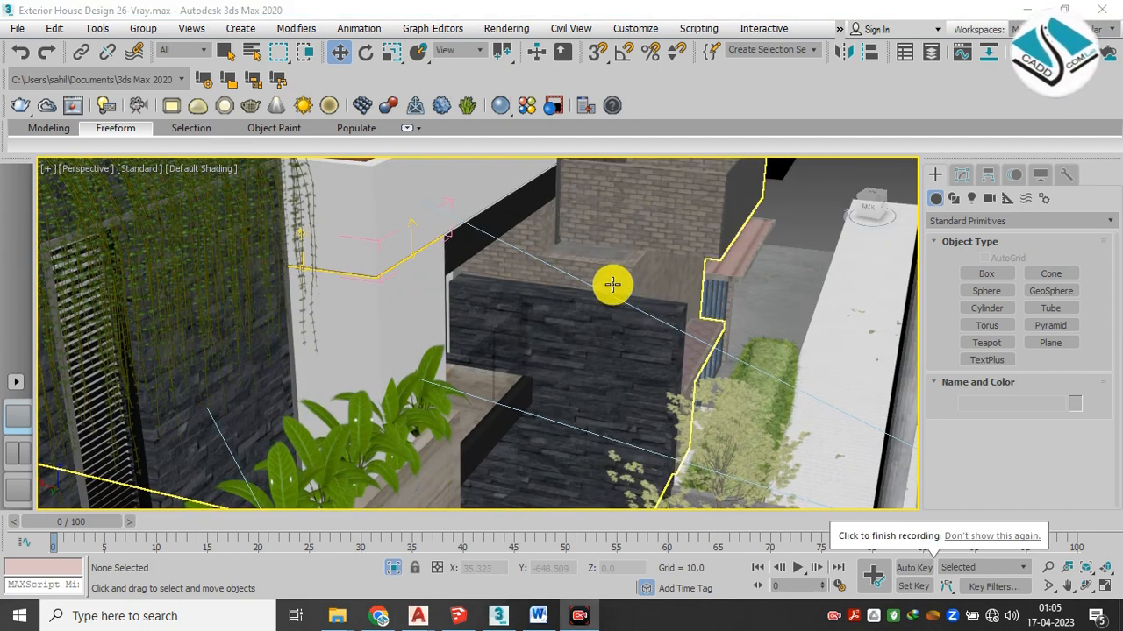
# Examine the planter, dark stone wall, and neighbouring roofs in the 3ds Max exterior scene, and minimize the window
pyautogui.scroll(-3, 589, 290)
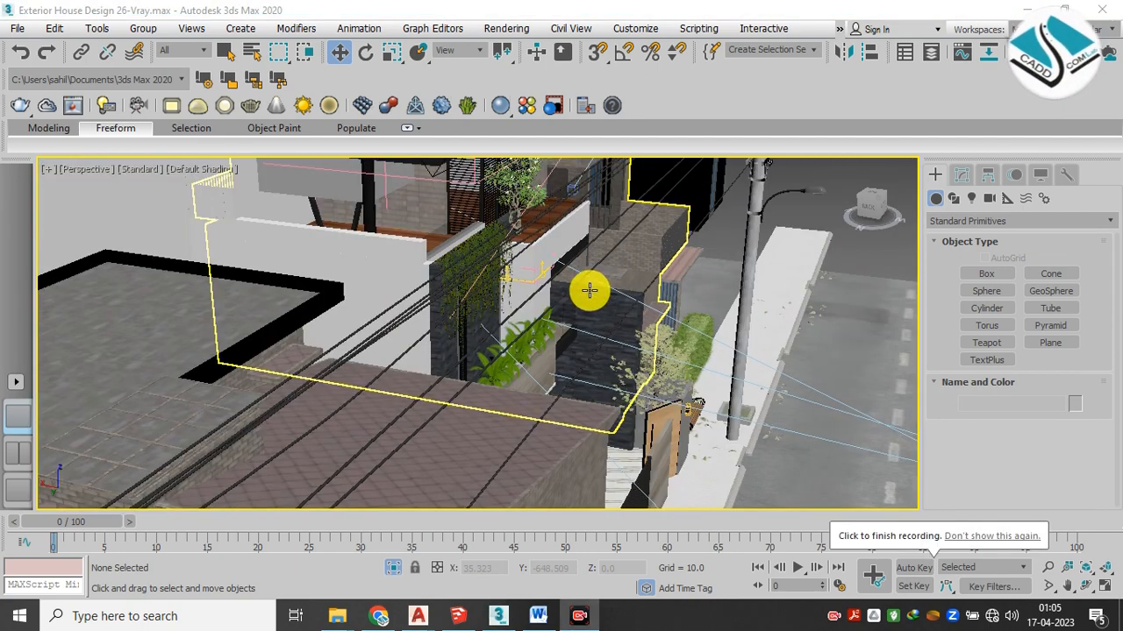
pyautogui.scroll(3, 567, 309)
pyautogui.scroll(-2, 590, 306)
pyautogui.scroll(-1, 591, 306)
pyautogui.moveTo(586, 306); pyautogui.dragTo(605, 275)
pyautogui.click(1028, 9)
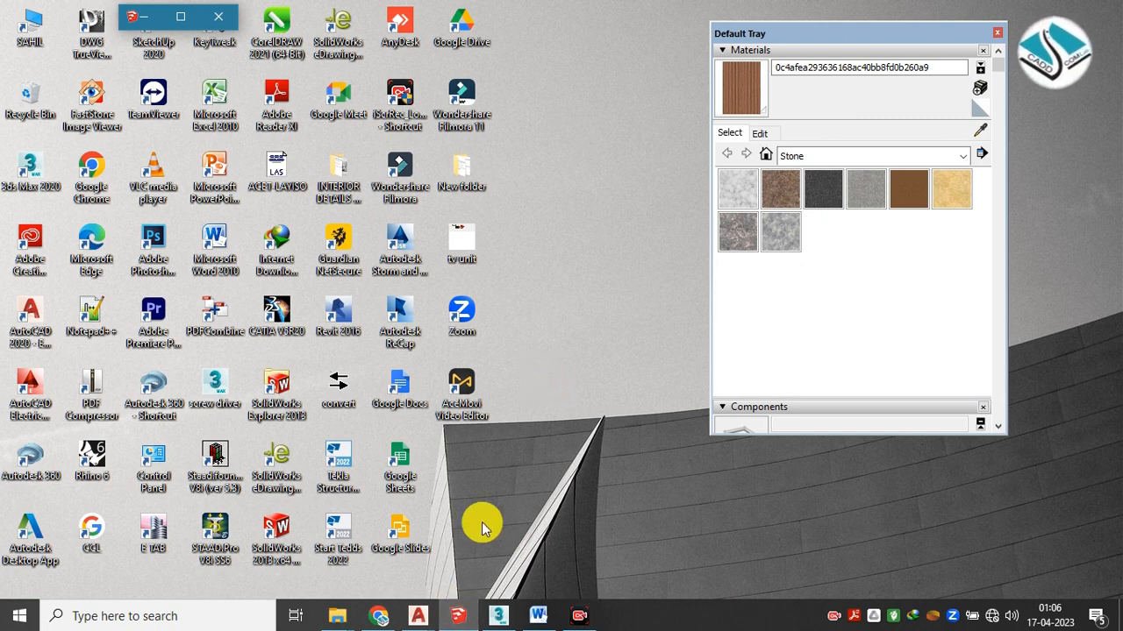
# Switch to SketchUp, restore the exterior123 model window, and examine the house's glass-railed balconies and facade
pyautogui.click(459, 616)
pyautogui.click(469, 620)
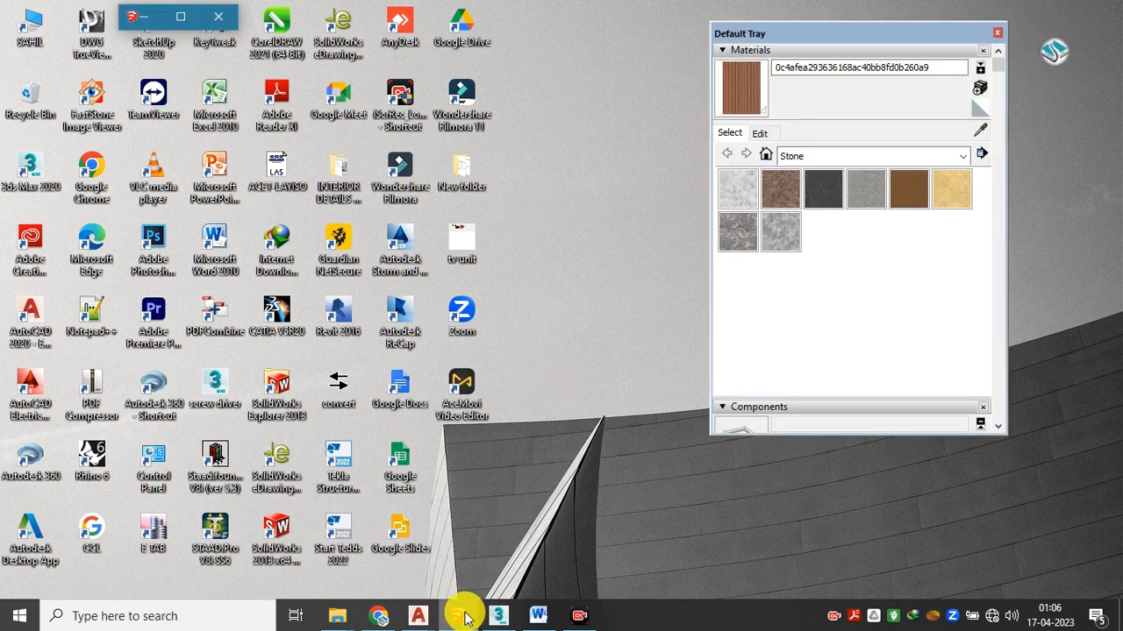
pyautogui.click(179, 18)
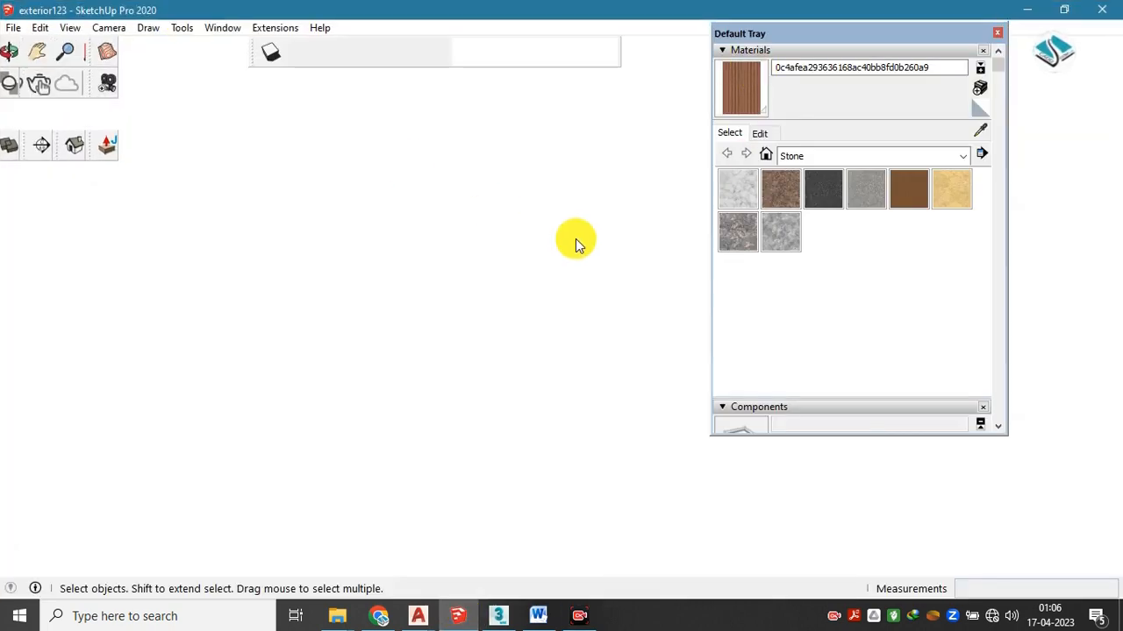
pyautogui.scroll(3, 467, 250)
pyautogui.moveTo(467, 250); pyautogui.dragTo(464, 286)
pyautogui.press('space')
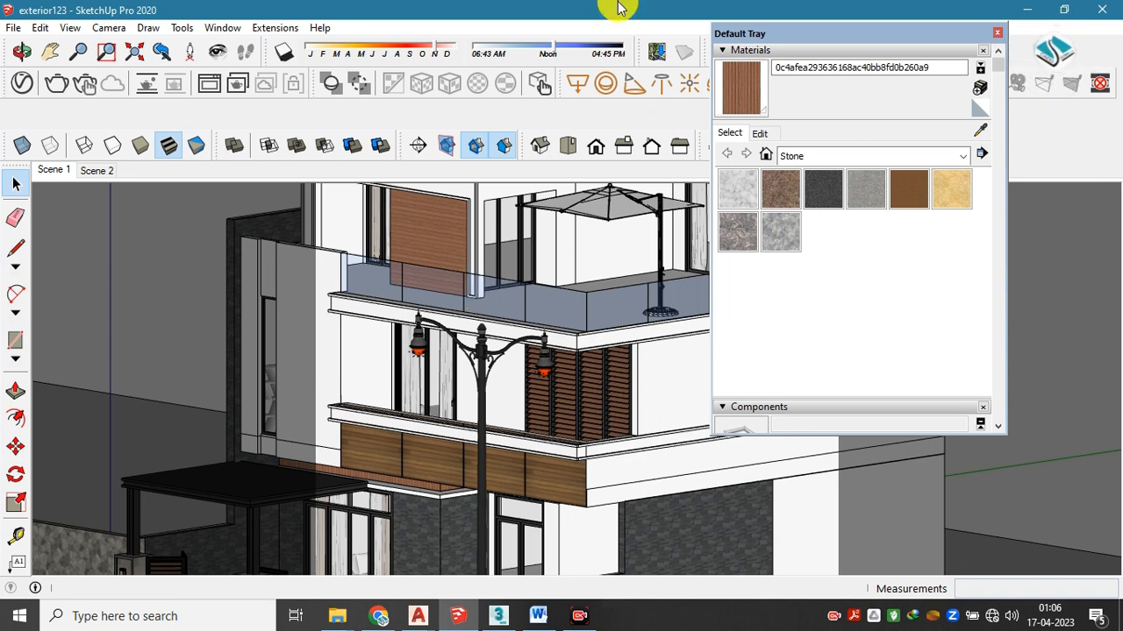
# Switch to 3ds Max and examine the glazed panel beside the stone wall and the parking area below the planter
pyautogui.click(504, 618)
pyautogui.moveTo(556, 299); pyautogui.dragTo(635, 383)
pyautogui.scroll(10, 631, 315)
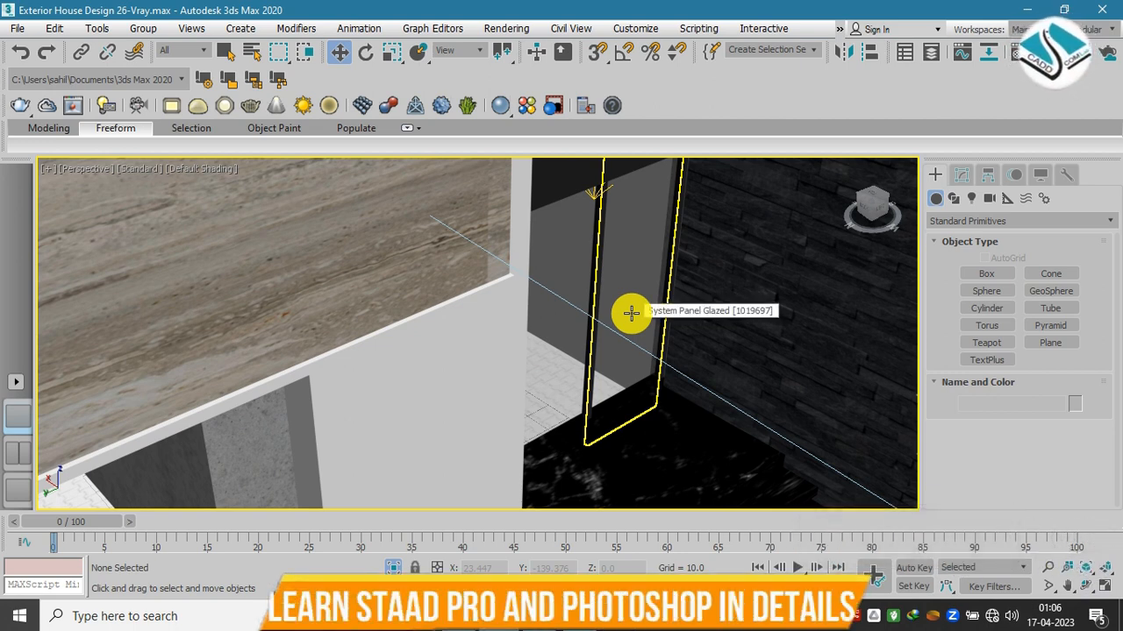
pyautogui.scroll(-5, 631, 313)
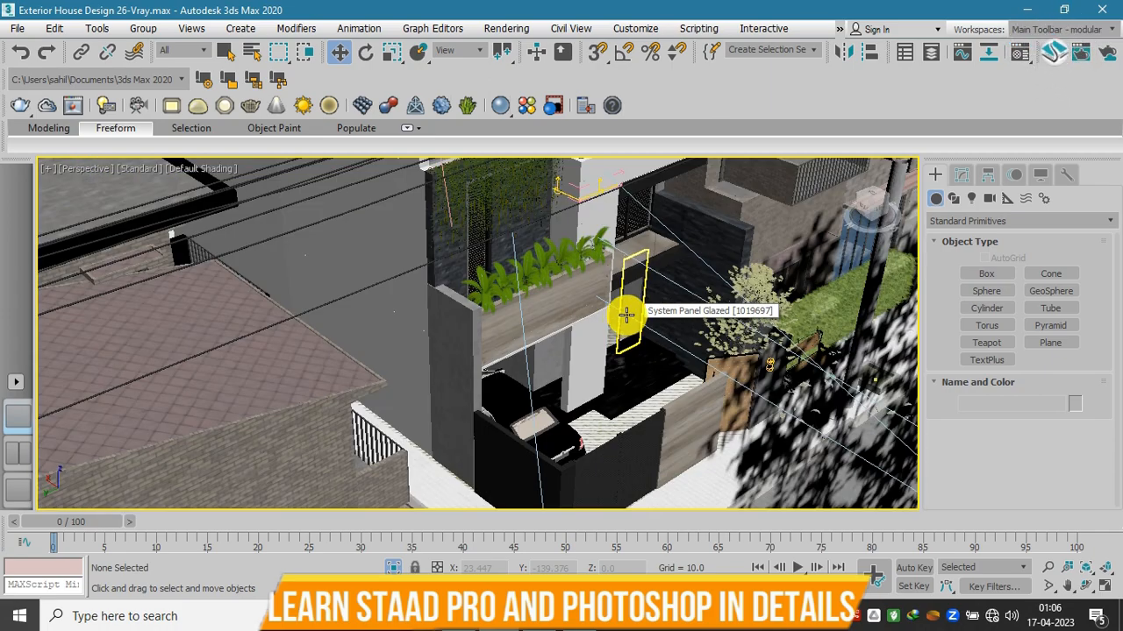
pyautogui.moveTo(649, 304); pyautogui.dragTo(623, 318)
pyautogui.scroll(-1, 622, 286)
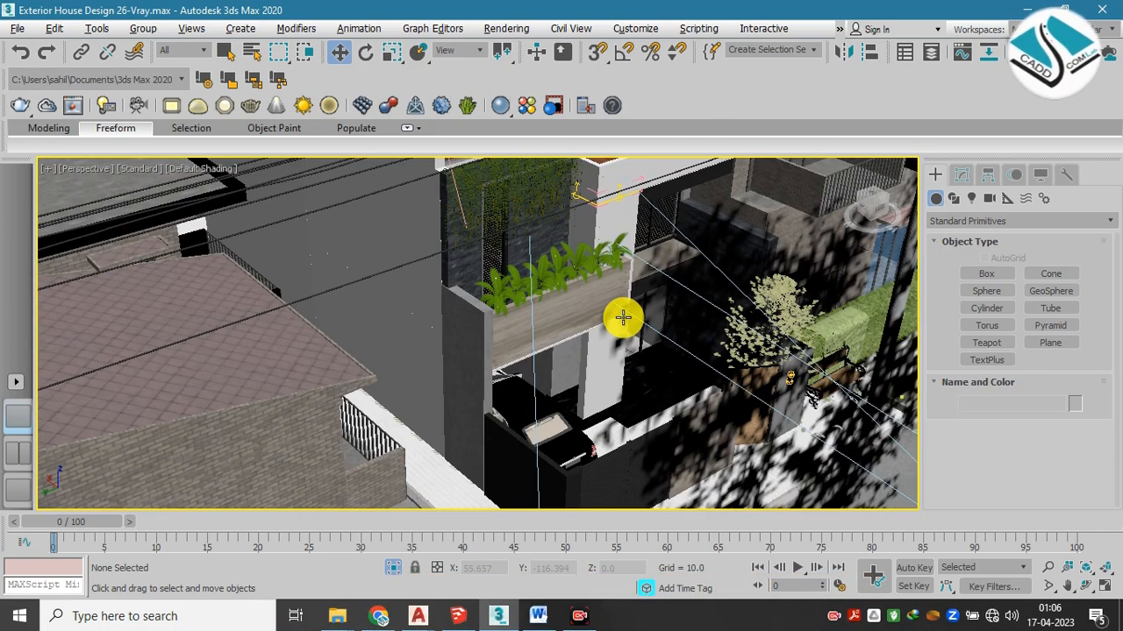
# Examine the house's planter, wooden terrace, vine-covered wall, and the adjoining brick balcony
pyautogui.scroll(2, 623, 318)
pyautogui.moveTo(549, 291); pyautogui.dragTo(584, 288)
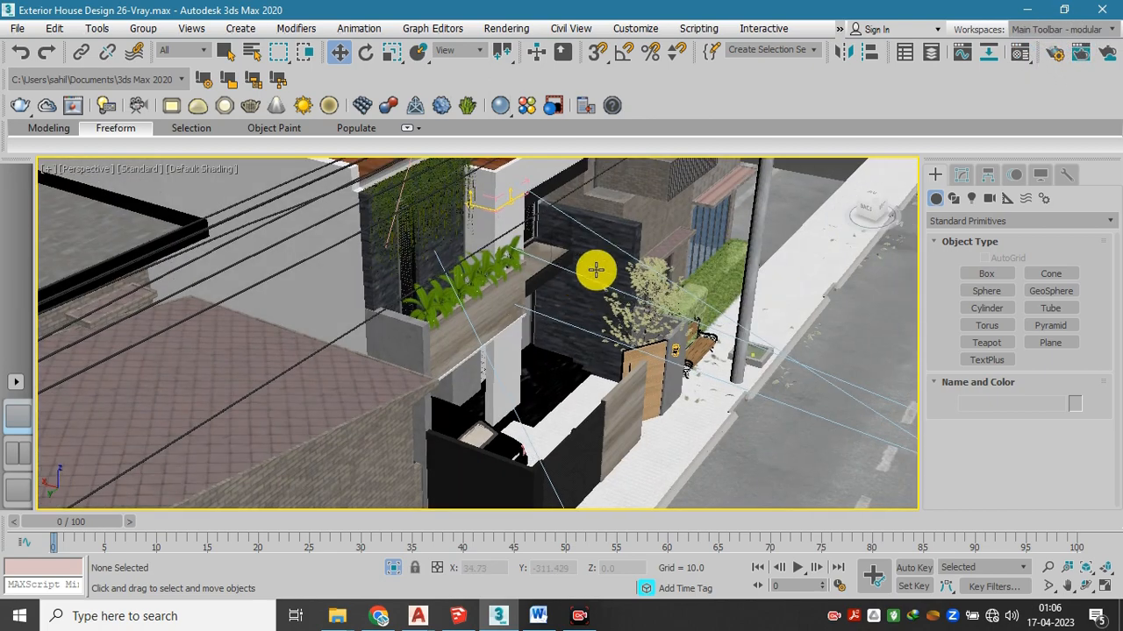
pyautogui.scroll(3, 573, 273)
pyautogui.scroll(-4, 653, 334)
pyautogui.moveTo(626, 381); pyautogui.dragTo(635, 343)
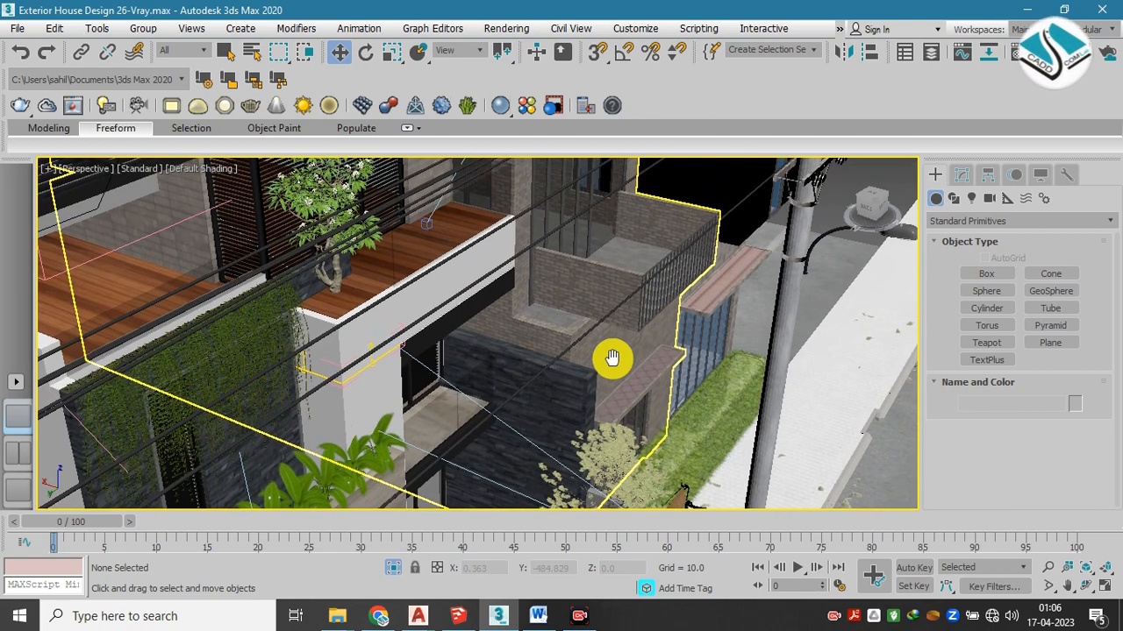
pyautogui.scroll(2, 544, 393)
# Open the first image from the mood board folder in FastStone Image Viewer
pyautogui.moveTo(342, 618)
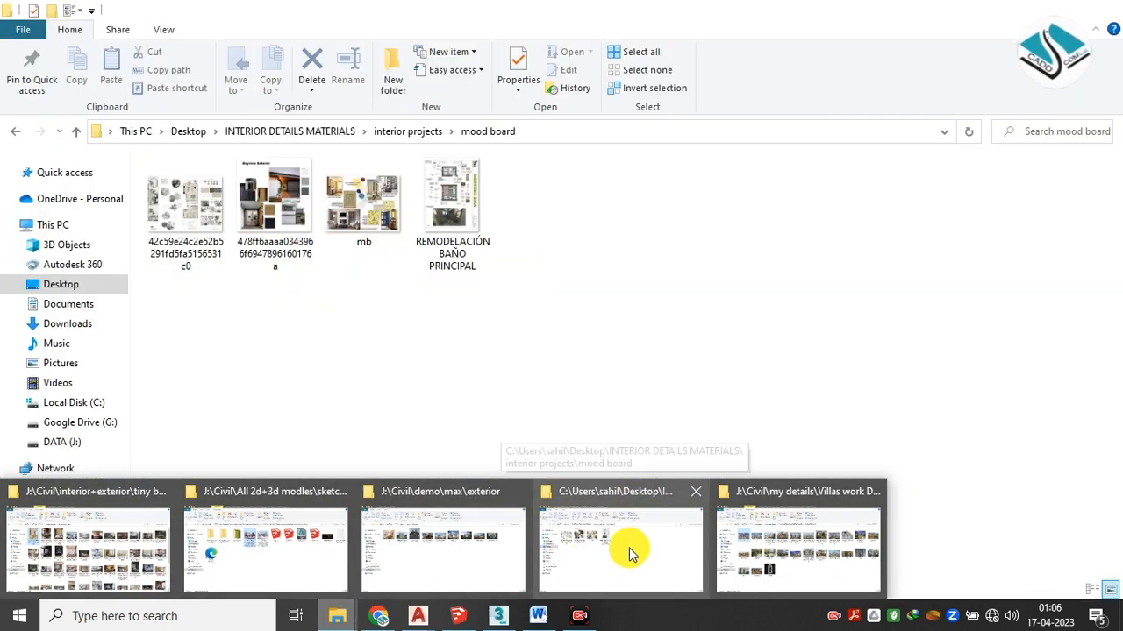
pyautogui.click(624, 554)
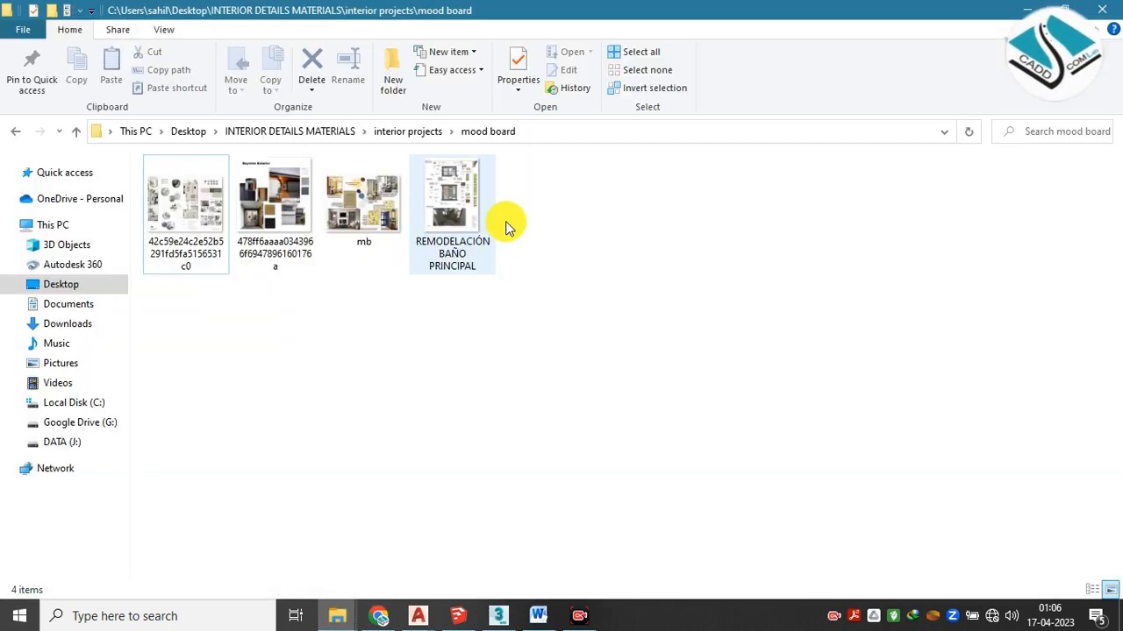
pyautogui.click(199, 200)
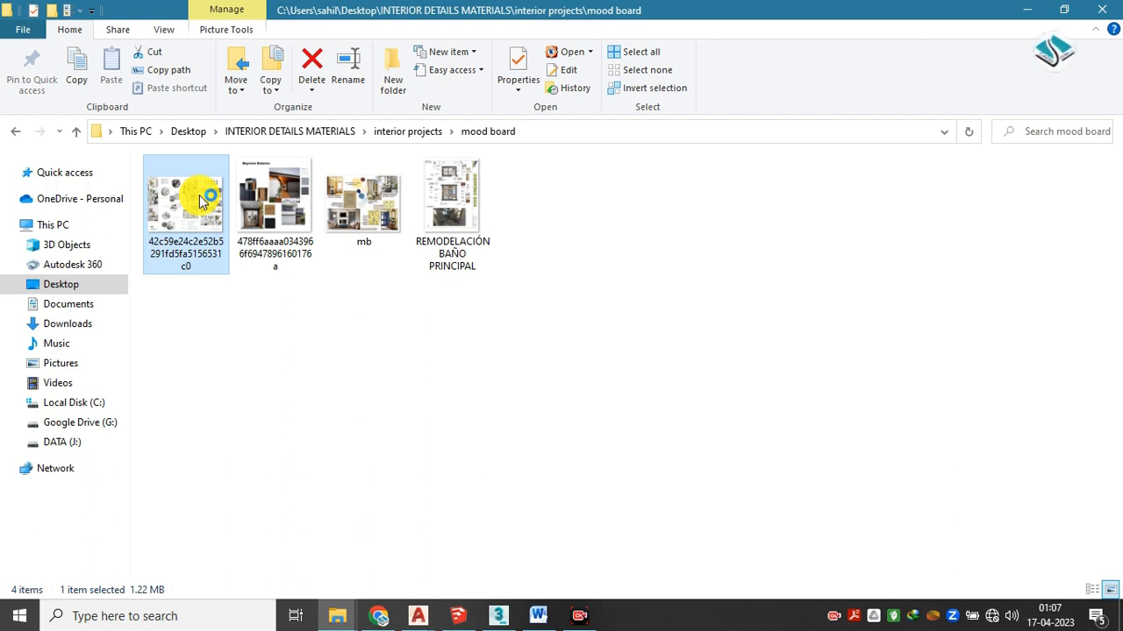
pyautogui.doubleClick(200, 200)
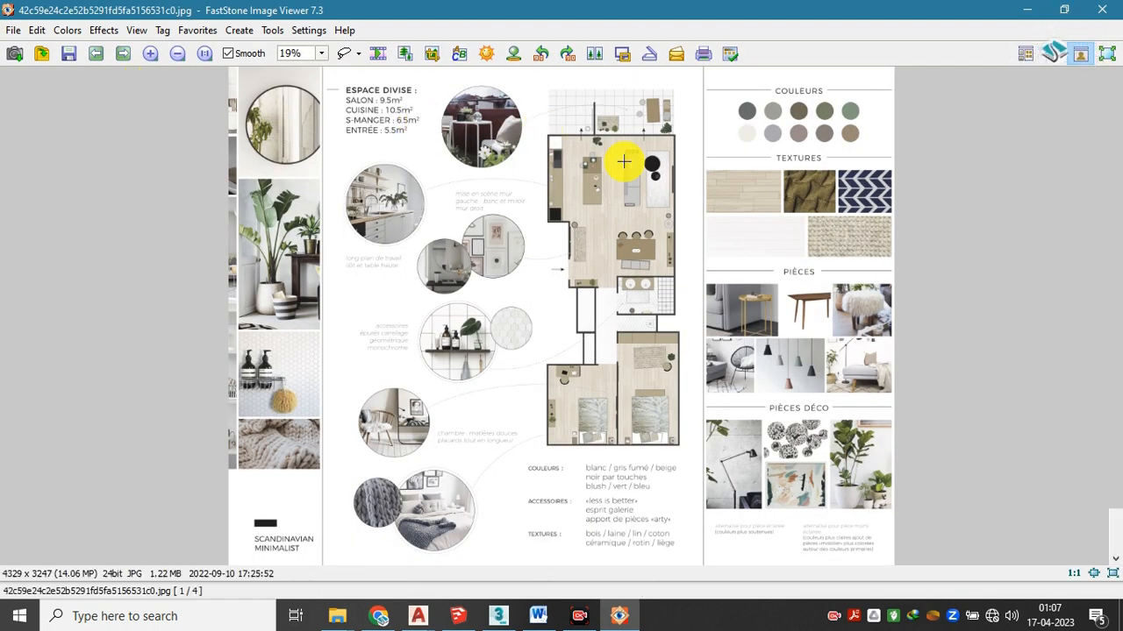
# Examine the Scandinavian Minimalist board's floor plan, room photos, textures, and furniture pieces
pyautogui.scroll(5, 616, 169)
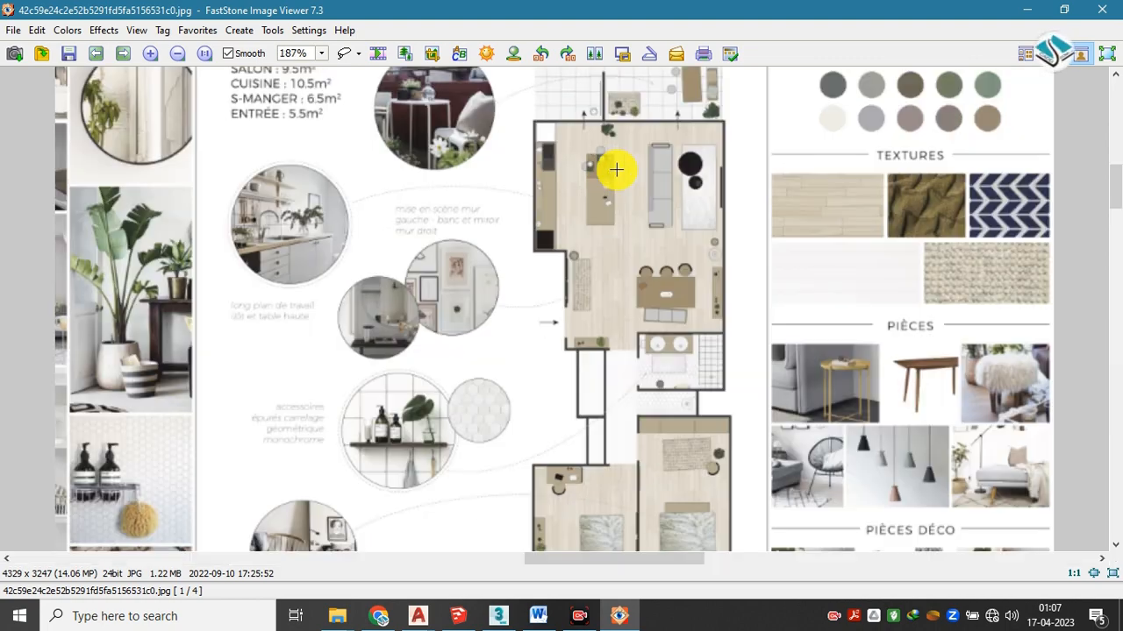
pyautogui.scroll(-4, 594, 163)
pyautogui.moveTo(376, 271); pyautogui.dragTo(596, 78)
pyautogui.moveTo(270, 325); pyautogui.dragTo(453, 129)
pyautogui.moveTo(858, 124); pyautogui.dragTo(788, 211)
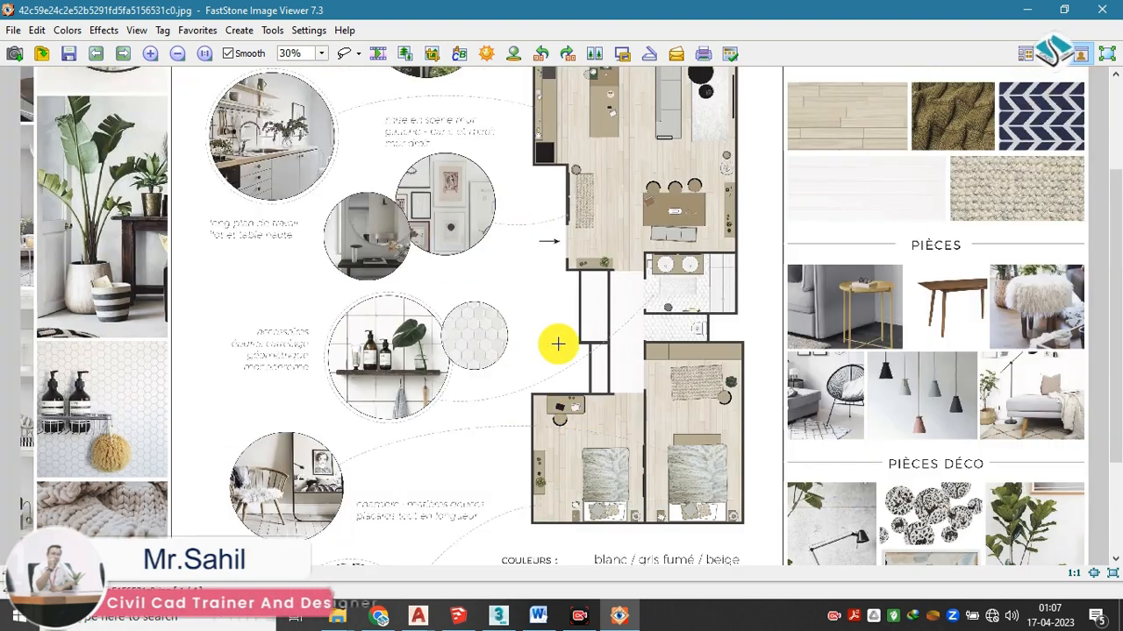
pyautogui.scroll(2, 576, 388)
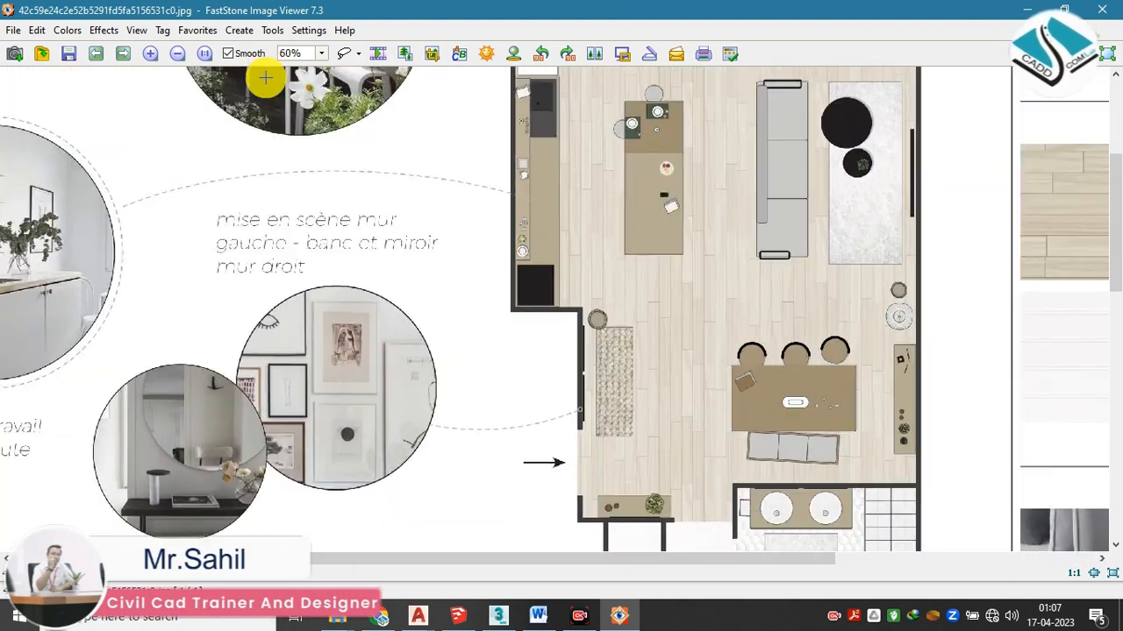
pyautogui.scroll(-3, 266, 77)
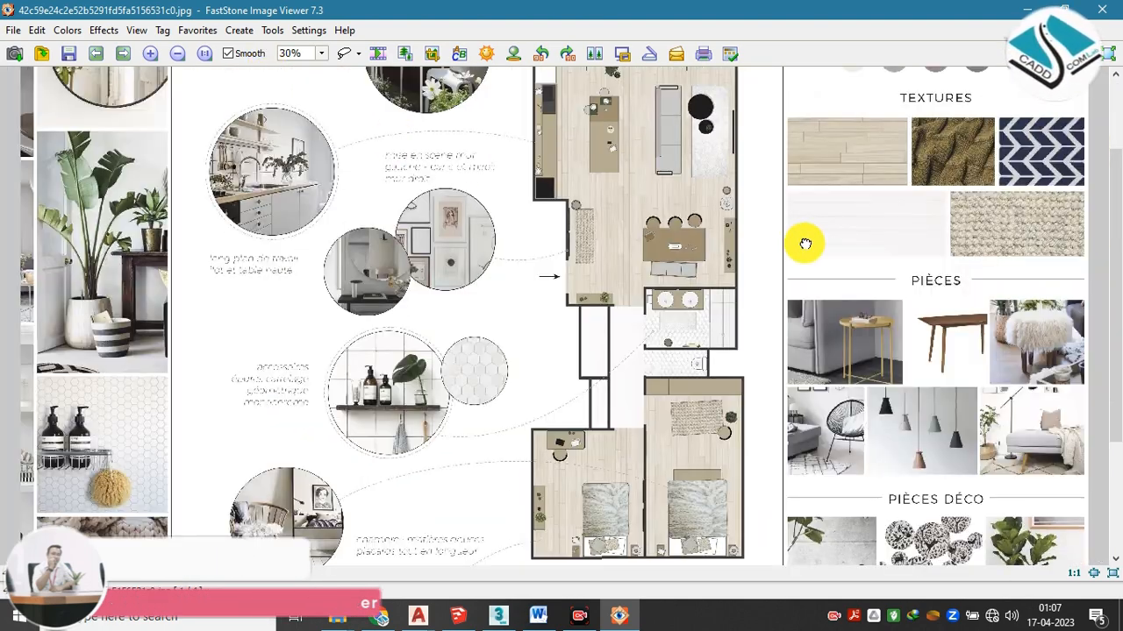
pyautogui.moveTo(804, 243); pyautogui.dragTo(803, 213)
pyautogui.scroll(-1, 289, 163)
pyautogui.scroll(-1, 120, 53)
# Show the Bayview Exterior board and examine its entrance photos, cladding, wood samples, and colour swatches at 175%
pyautogui.click(120, 54)
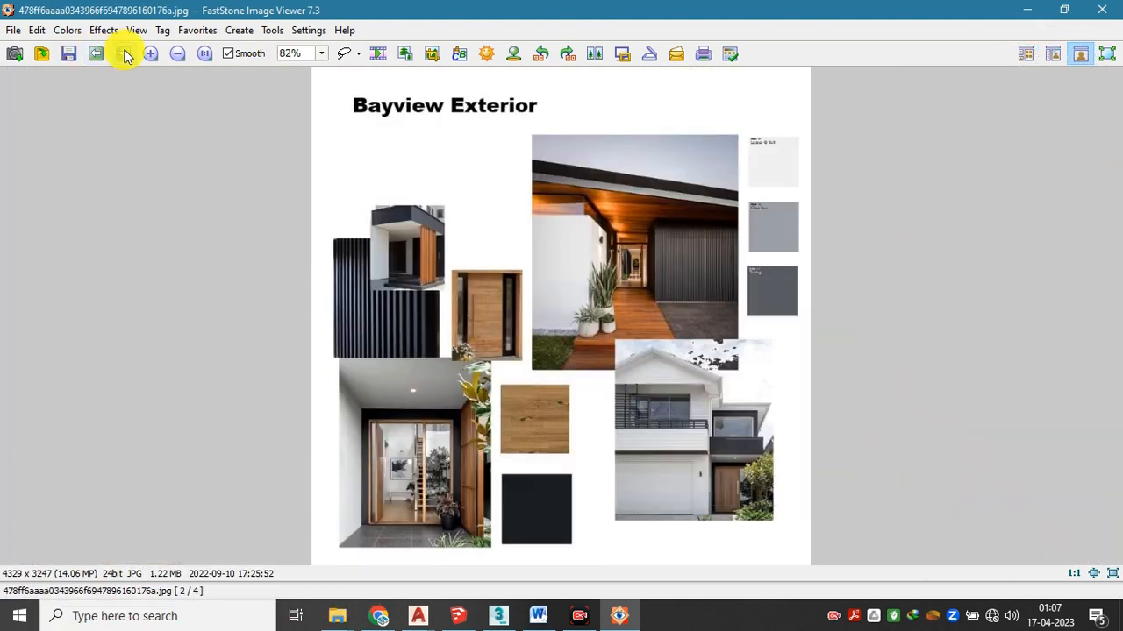
pyautogui.scroll(3, 710, 229)
pyautogui.scroll(3, 710, 229)
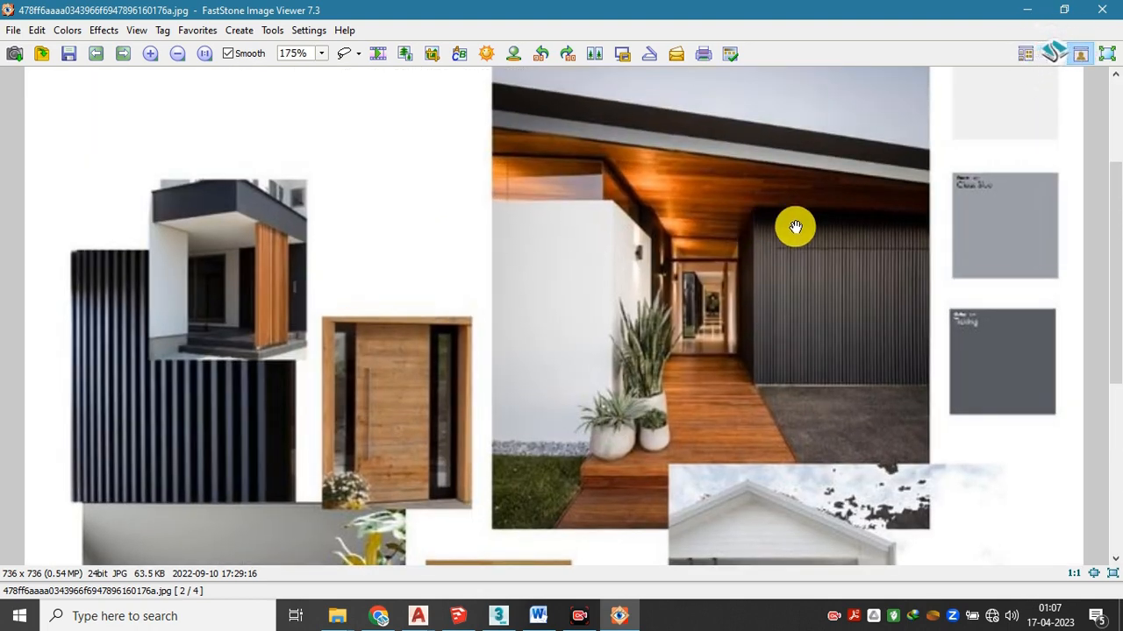
pyautogui.moveTo(527, 226); pyautogui.dragTo(529, 221)
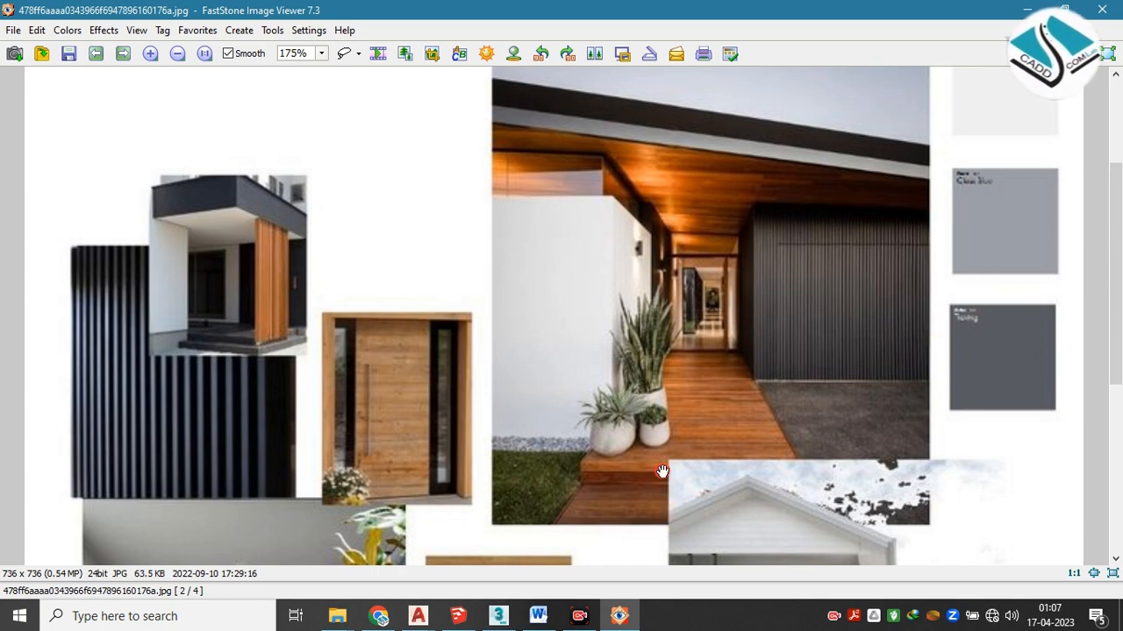
pyautogui.scroll(-3, 623, 304)
pyautogui.scroll(-1, 727, 279)
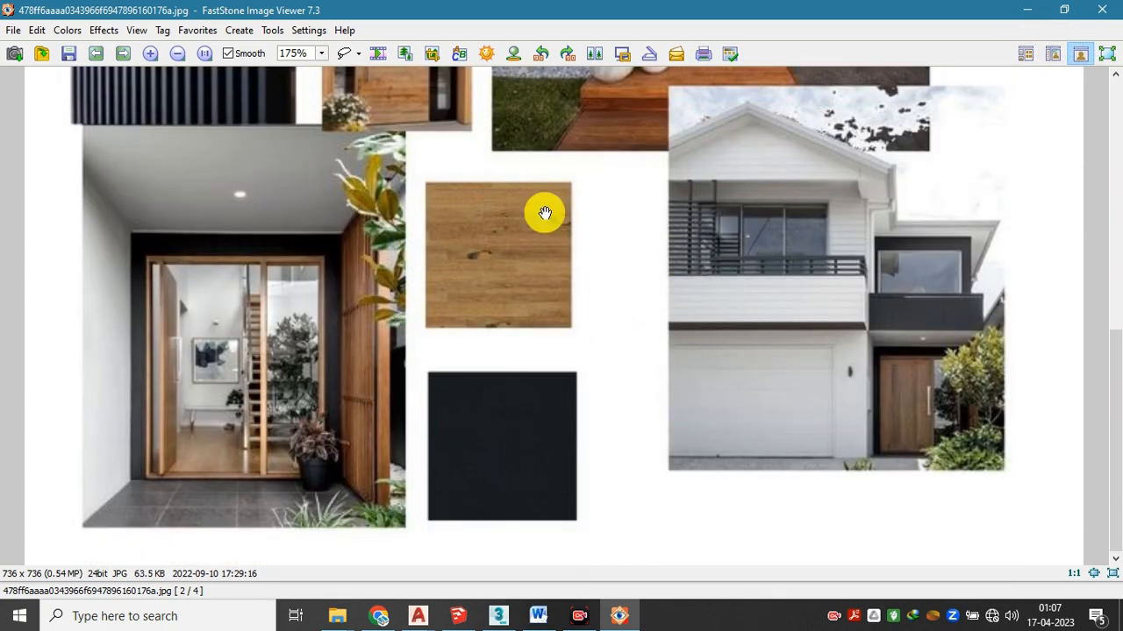
# Show the classic living room board and examine its rug, yellow wallpaper samples, and blue entry door up close
pyautogui.click(123, 53)
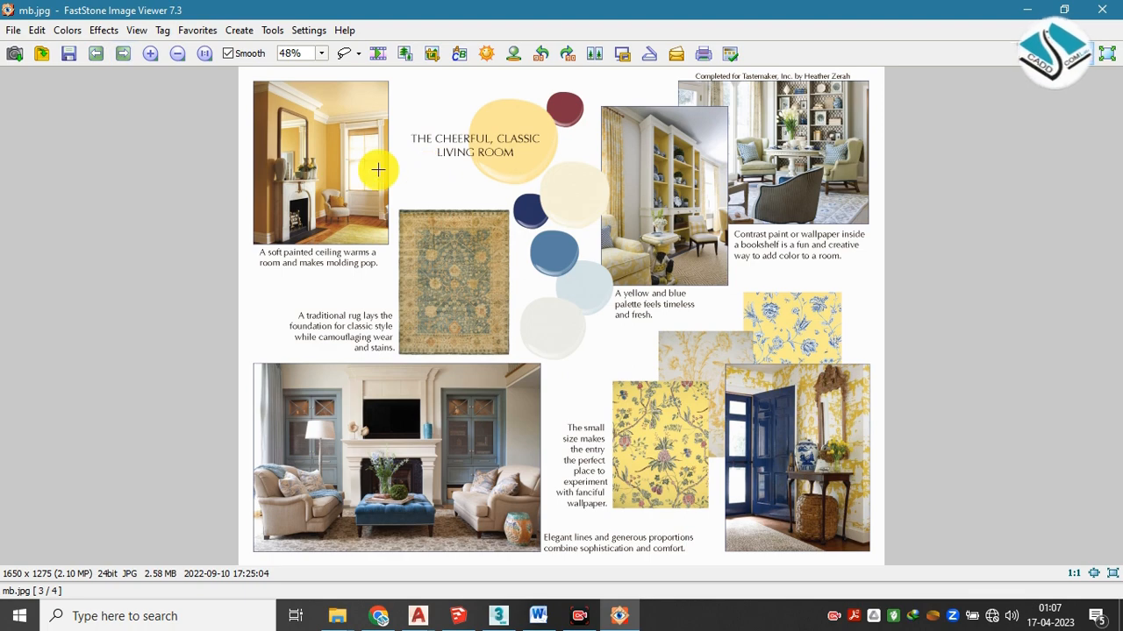
pyautogui.click(439, 328)
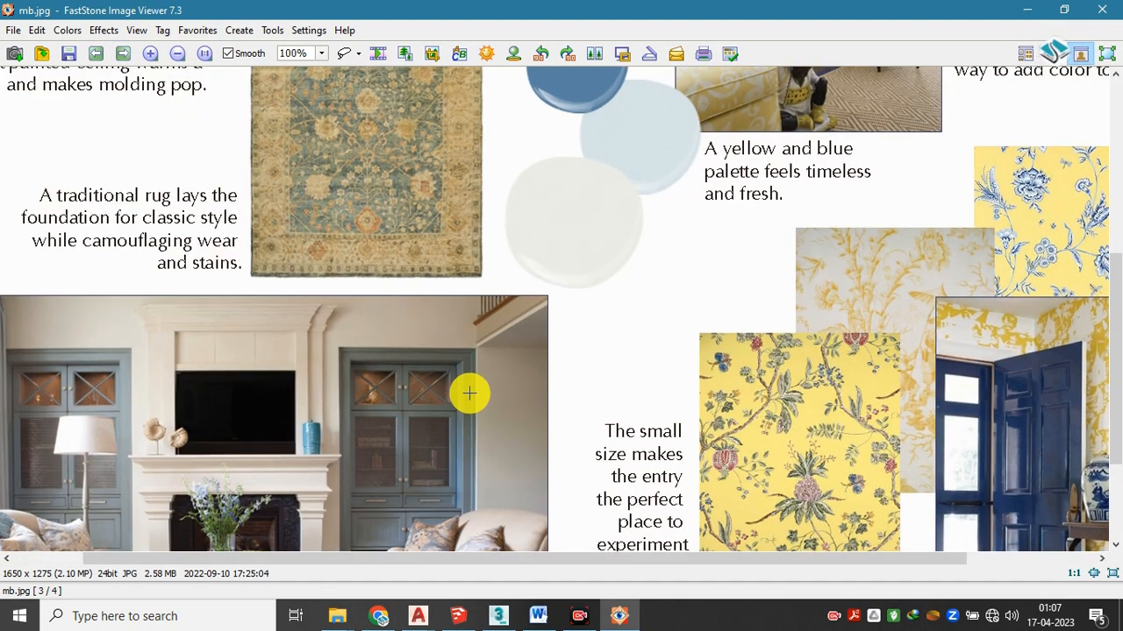
pyautogui.moveTo(468, 393); pyautogui.dragTo(30, 193)
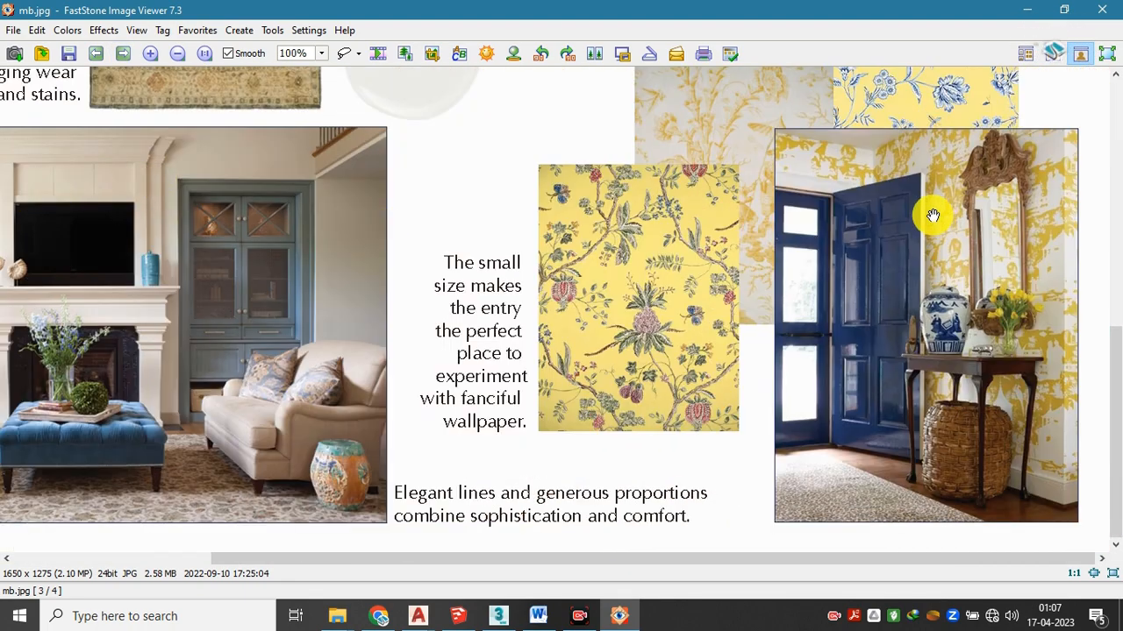
pyautogui.click(1056, 233)
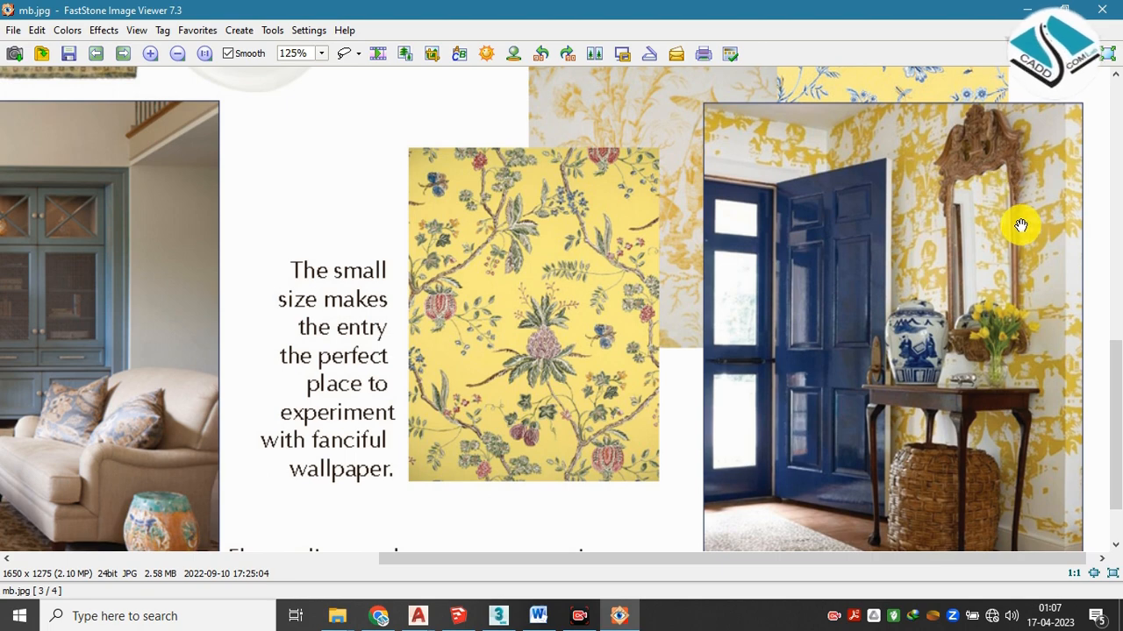
pyautogui.moveTo(652, 285); pyautogui.dragTo(712, 262)
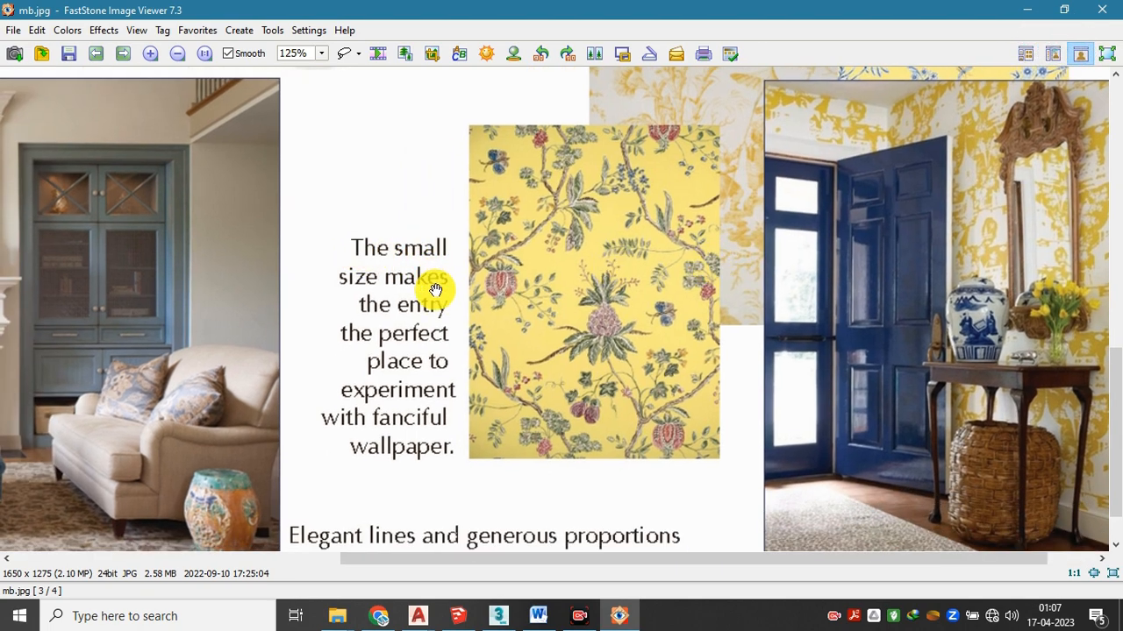
pyautogui.click(653, 402)
pyautogui.click(695, 215)
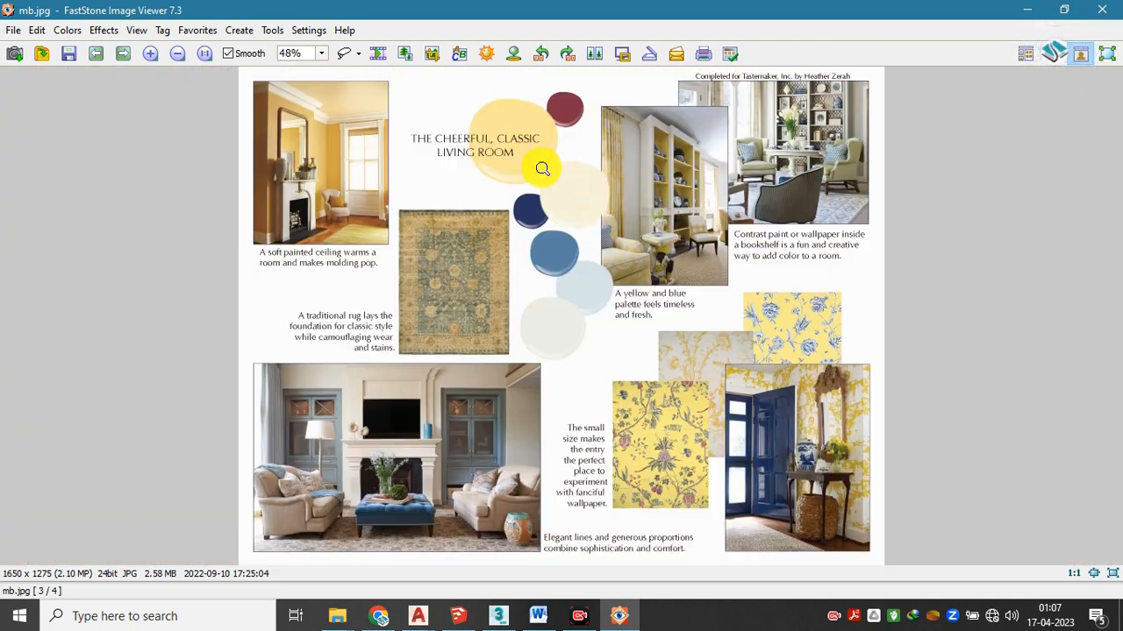
# Show the REMODELACIÓN BAÑO PRINCIPAL board, examine the bathroom plan and section with their material callouts, and close the viewer
pyautogui.click(123, 54)
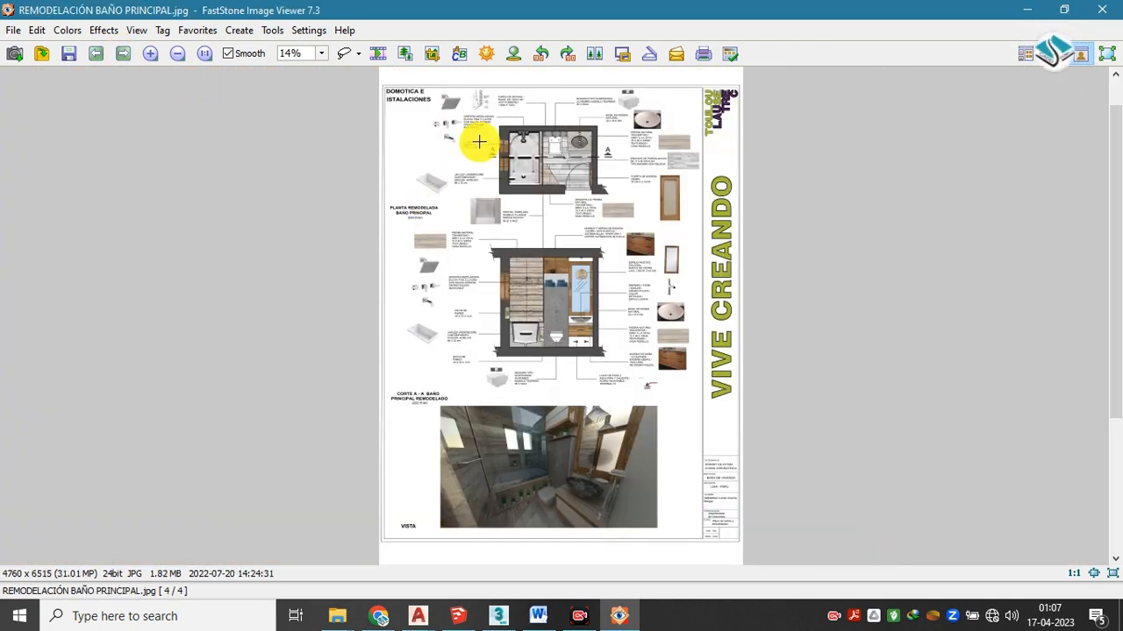
pyautogui.click(533, 143)
pyautogui.moveTo(533, 145); pyautogui.dragTo(544, 326)
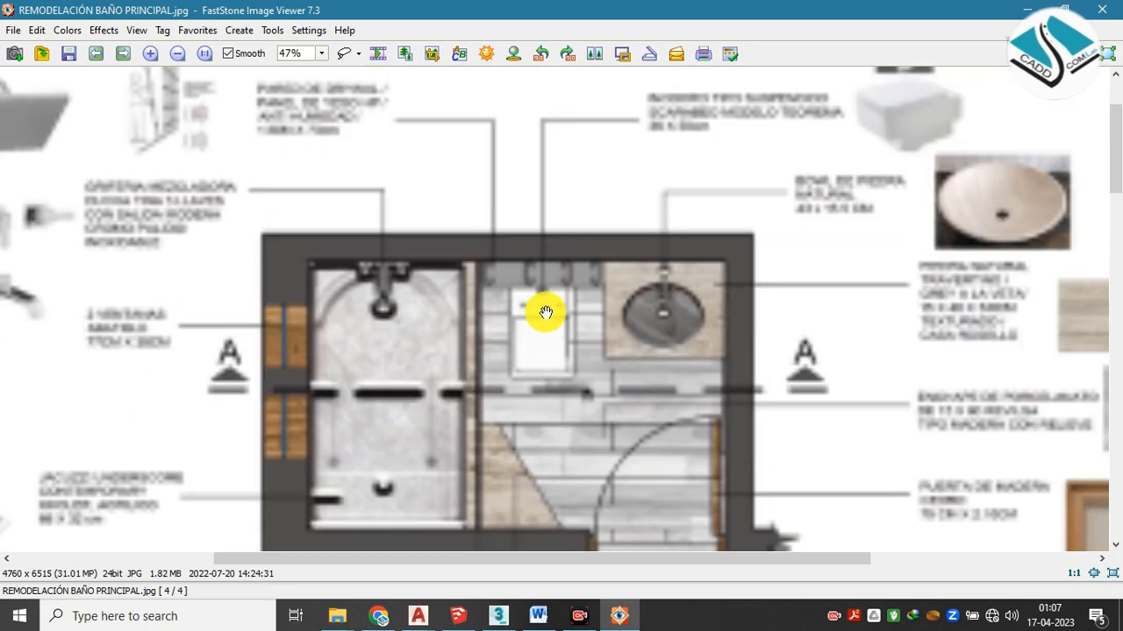
pyautogui.click(543, 201)
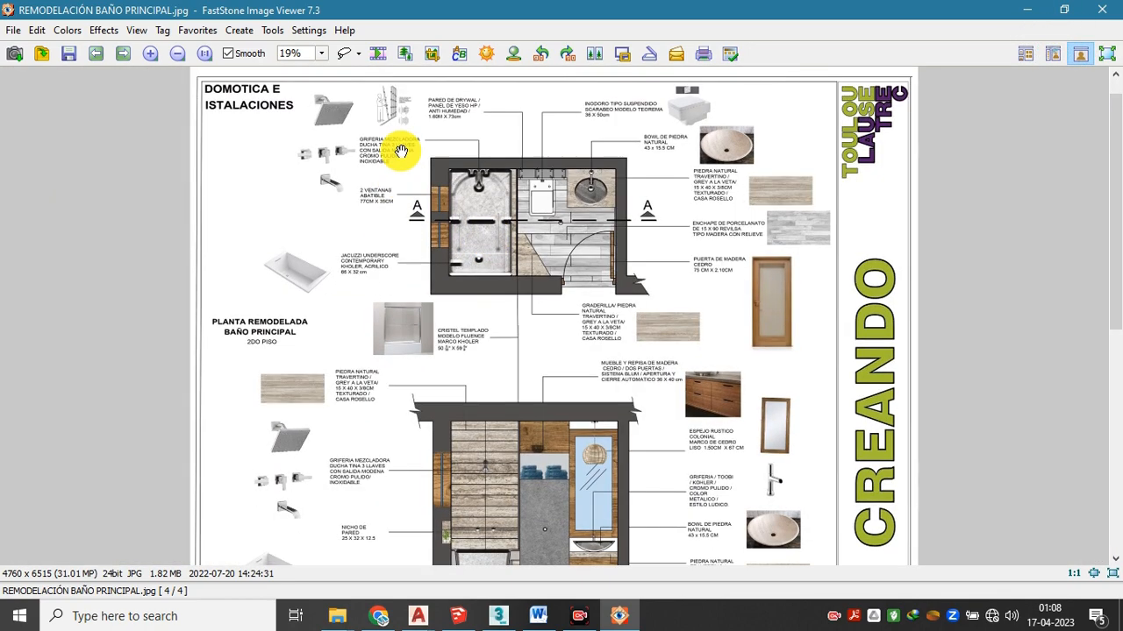
pyautogui.scroll(3, 462, 131)
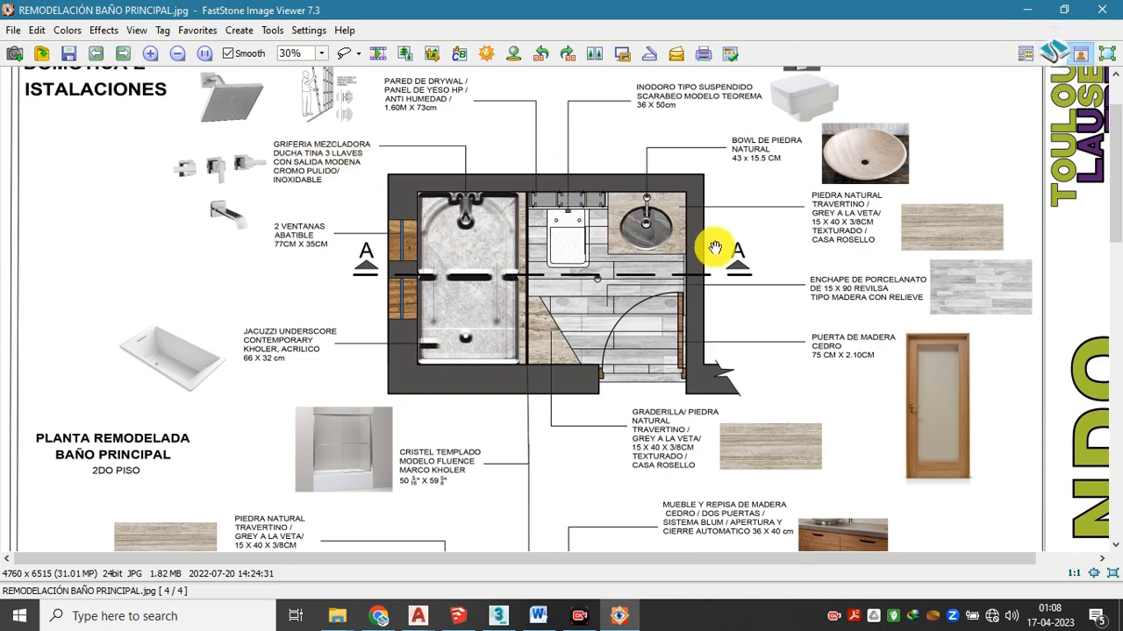
pyautogui.moveTo(604, 344); pyautogui.dragTo(594, 145)
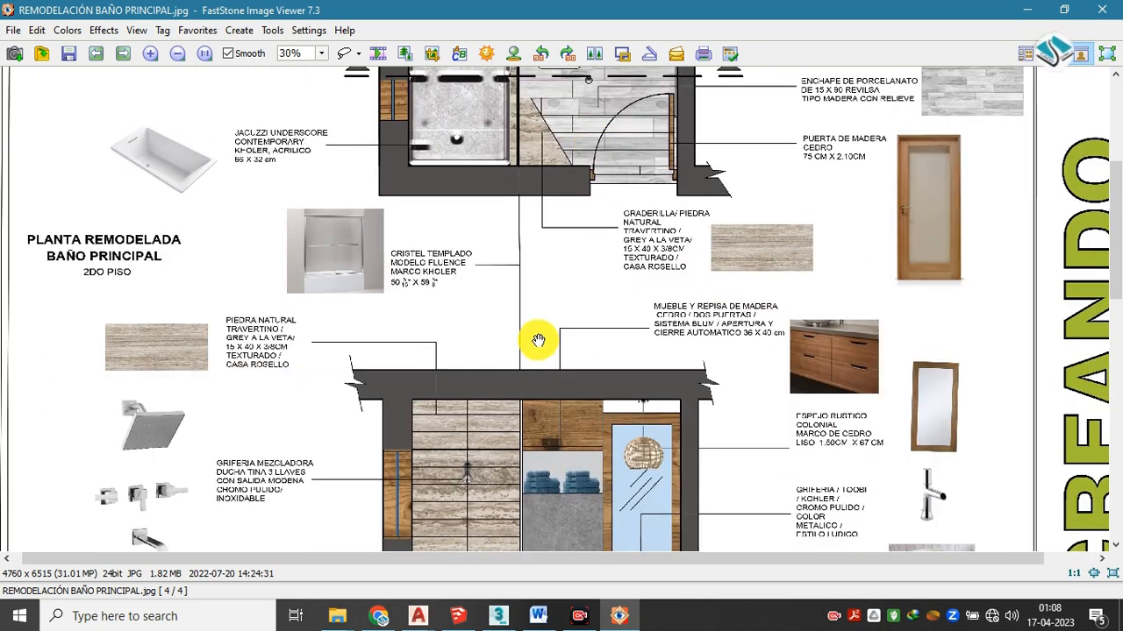
pyautogui.moveTo(538, 340); pyautogui.dragTo(539, 143)
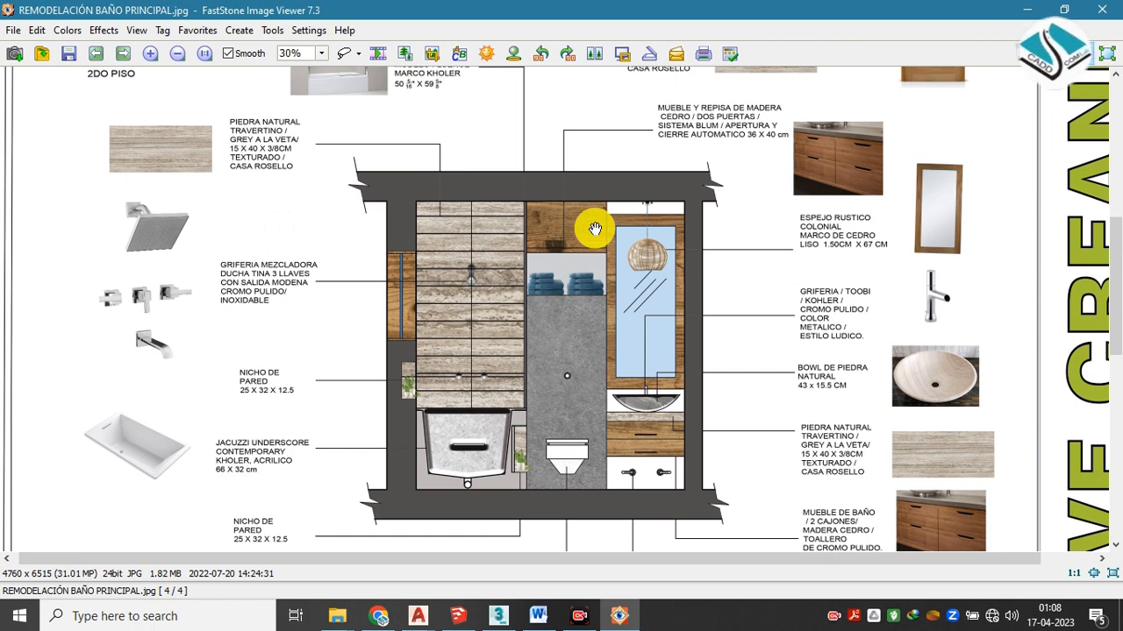
pyautogui.click(1103, 9)
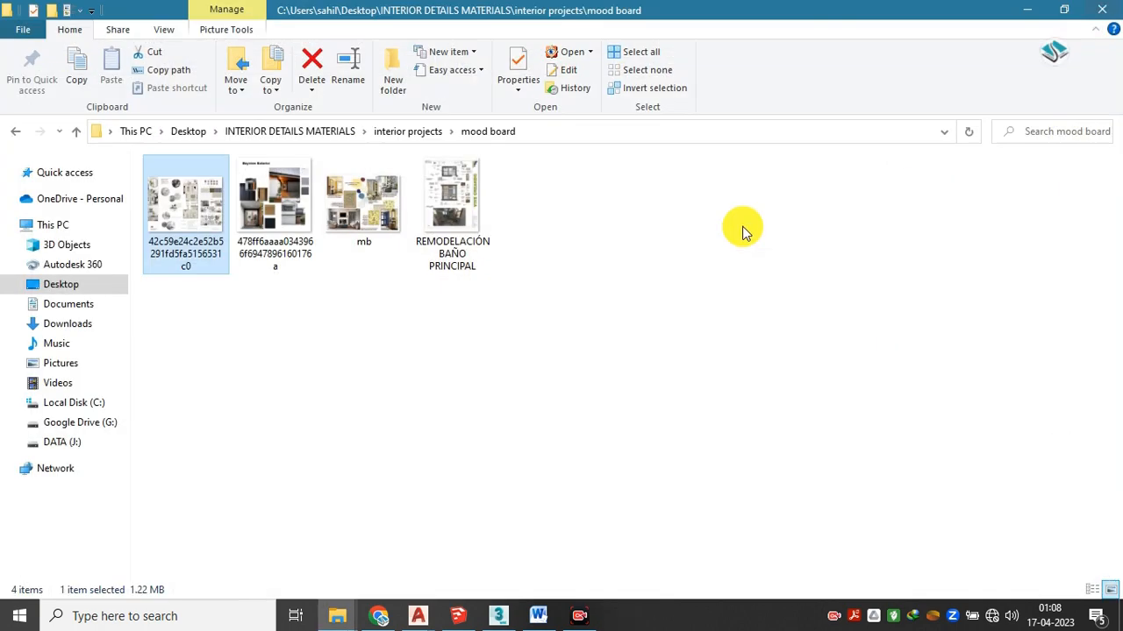
# Switch to the EXTERIOR VILLAS folder, show villa image 1, and examine its arched entrance up close
pyautogui.click(1027, 9)
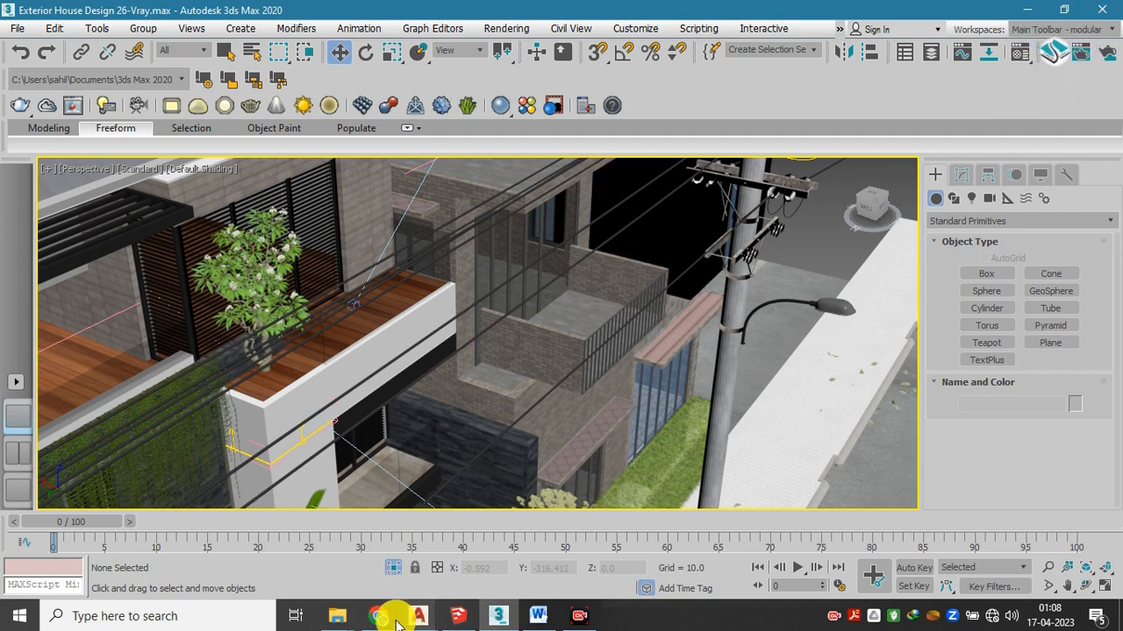
pyautogui.click(339, 616)
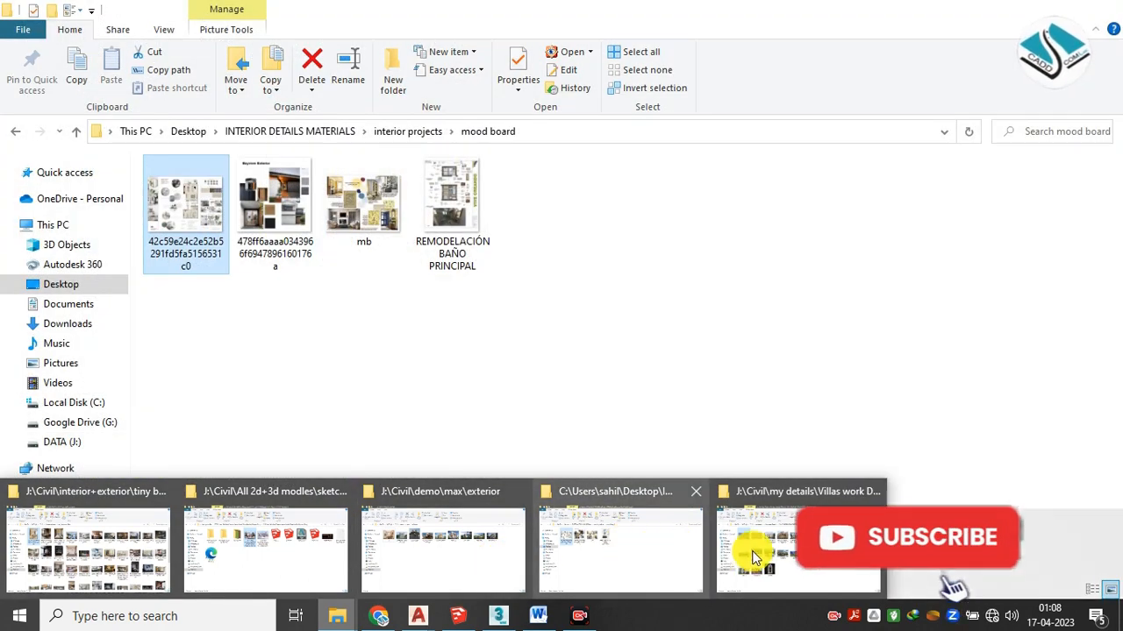
pyautogui.click(751, 558)
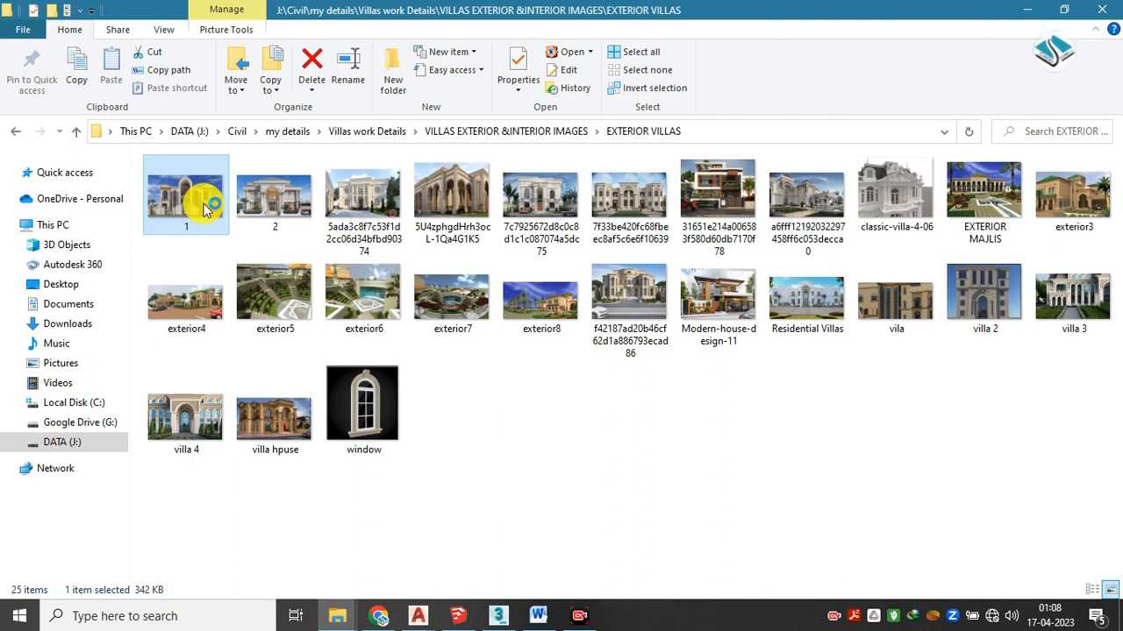
pyautogui.doubleClick(205, 209)
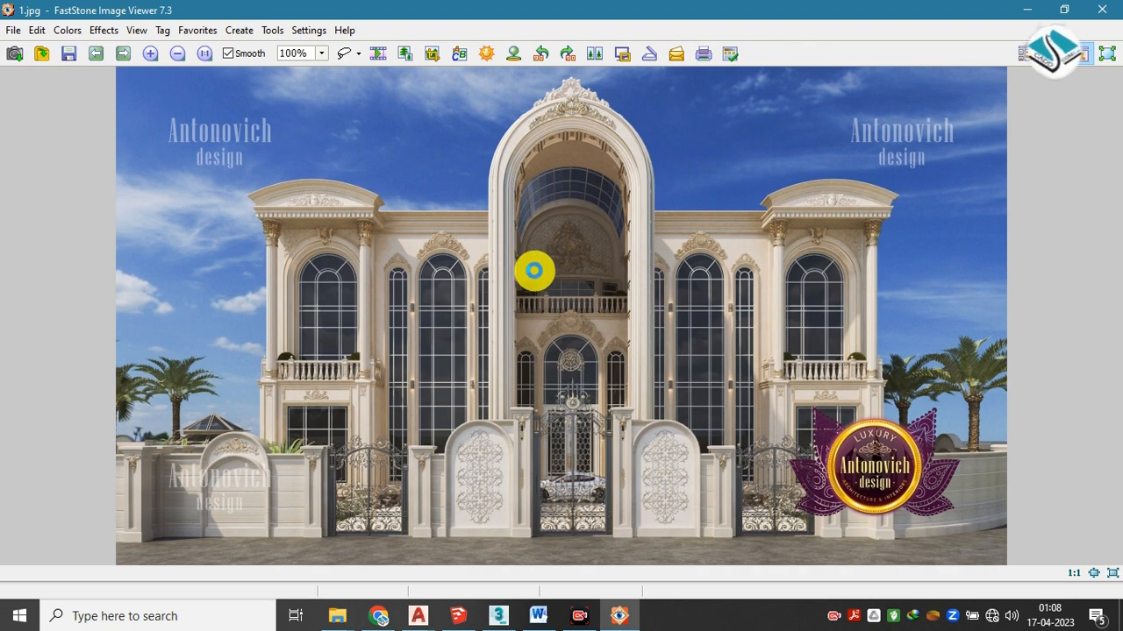
pyautogui.click(535, 246)
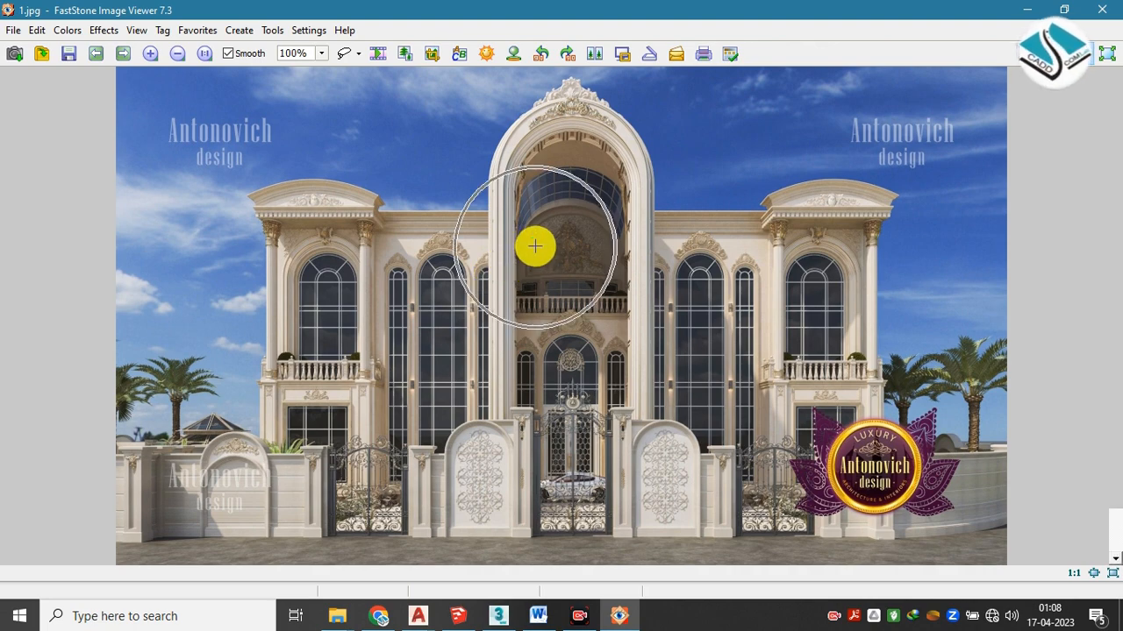
# Browse from villa image 2, magnifying its columned entrance, to the stone villa with arched colonnades
pyautogui.click(123, 55)
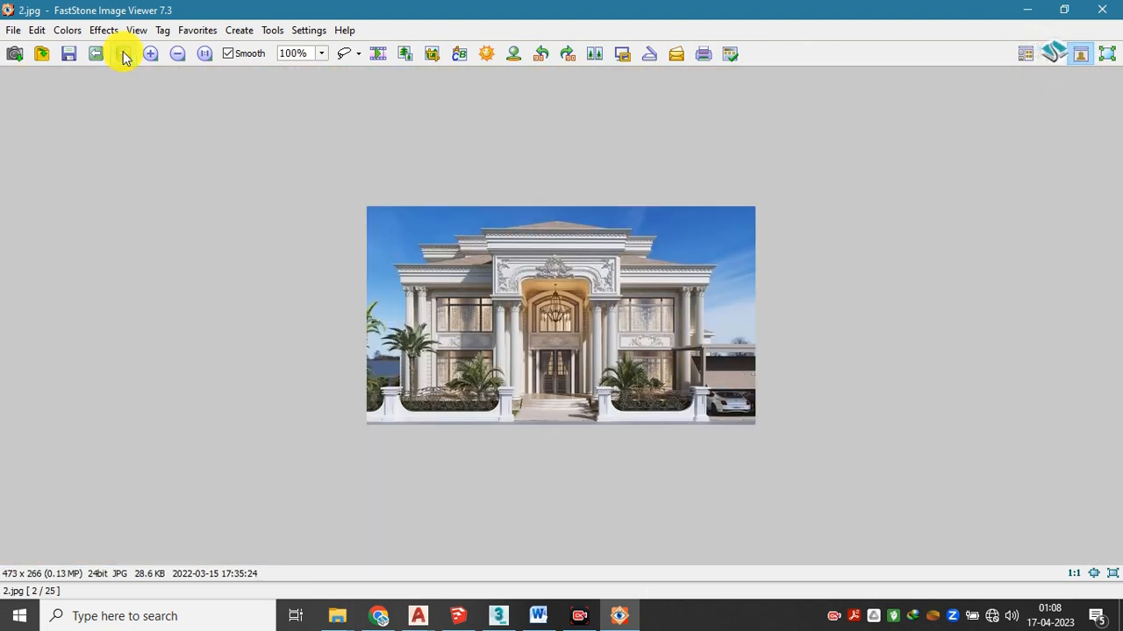
pyautogui.click(566, 292)
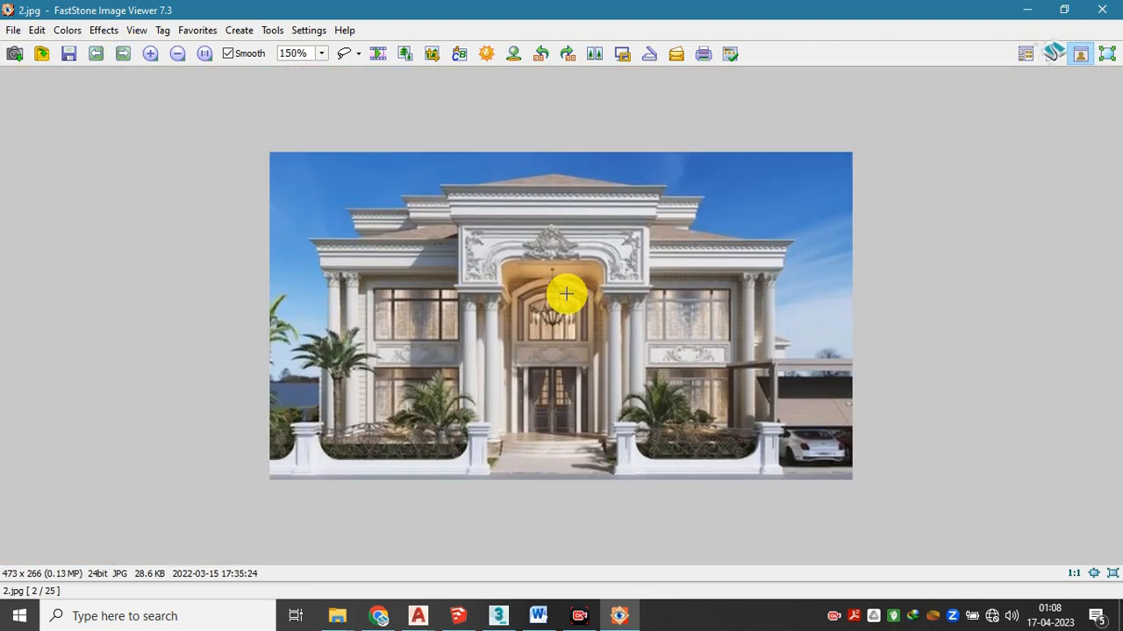
pyautogui.click(131, 62)
pyautogui.click(132, 62)
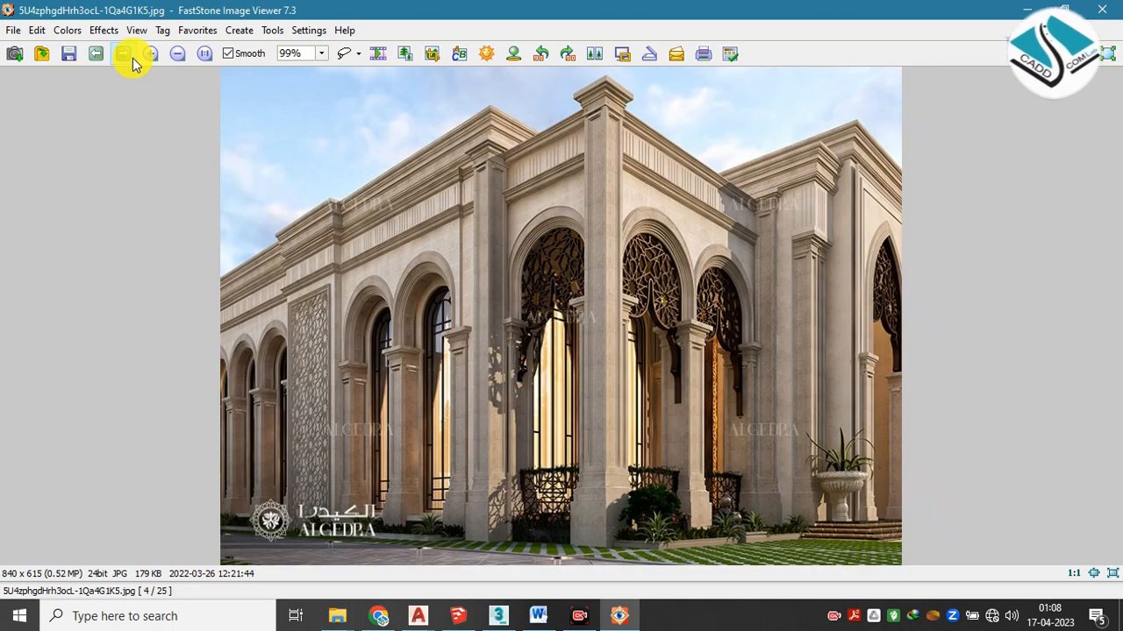
# Show the white villa with the carved wooden entry door and examine its windows, columns, and facade at 106%
pyautogui.click(131, 61)
pyautogui.scroll(5, 581, 258)
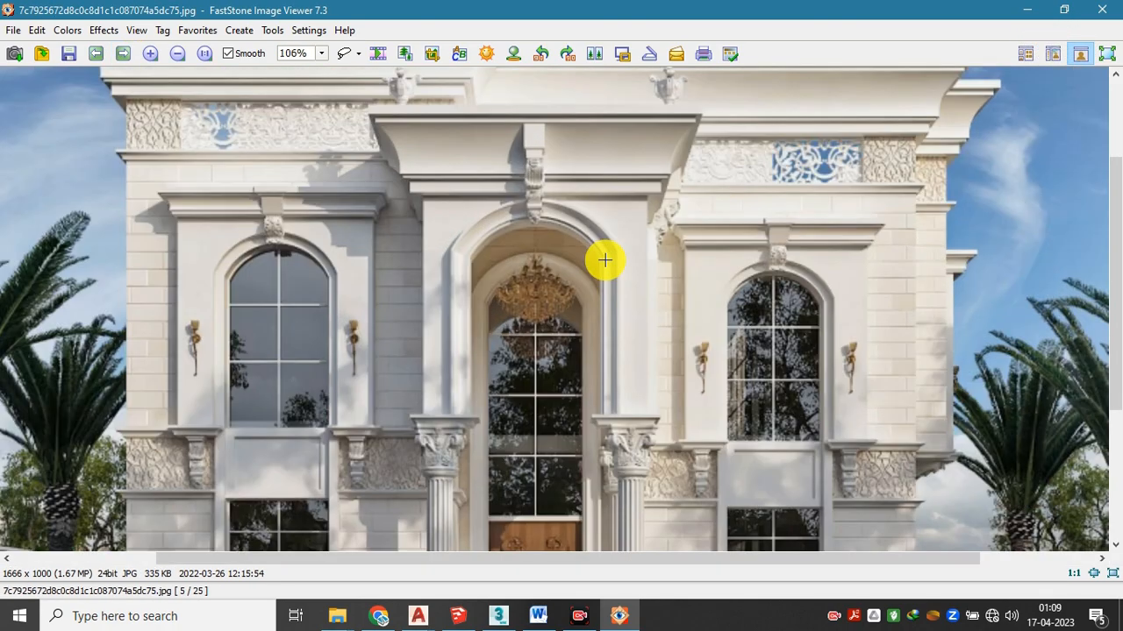
pyautogui.moveTo(669, 287); pyautogui.dragTo(388, 118)
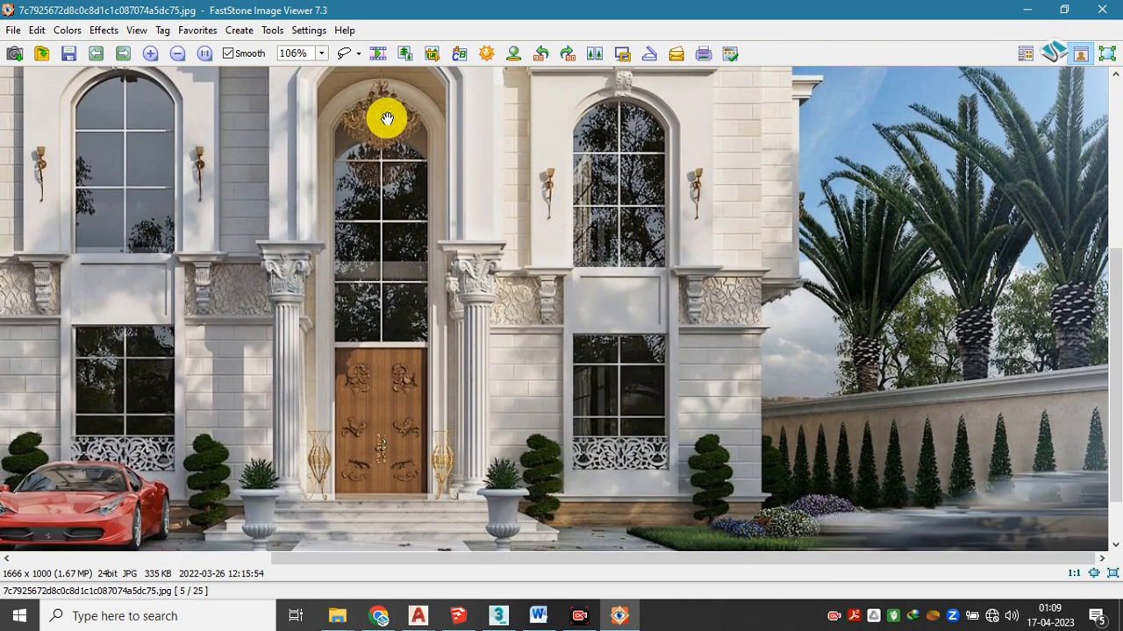
pyautogui.moveTo(427, 196); pyautogui.dragTo(493, 194)
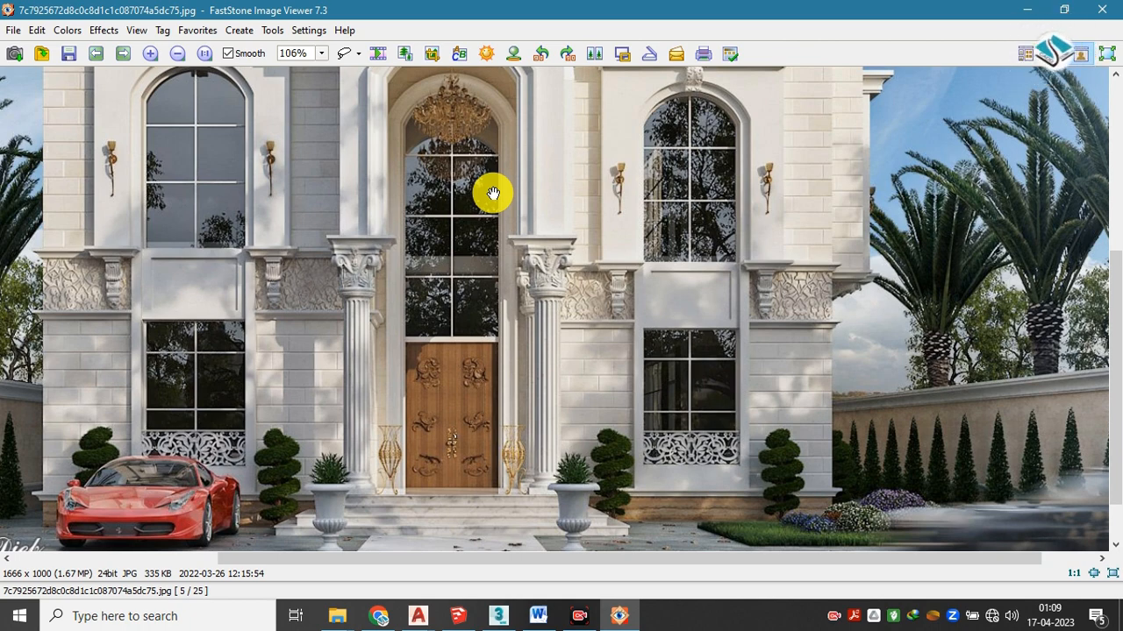
# Switch to the 3ds Max exterior house model and examine the white terrace parapet and dark stone wall up close
pyautogui.click(526, 574)
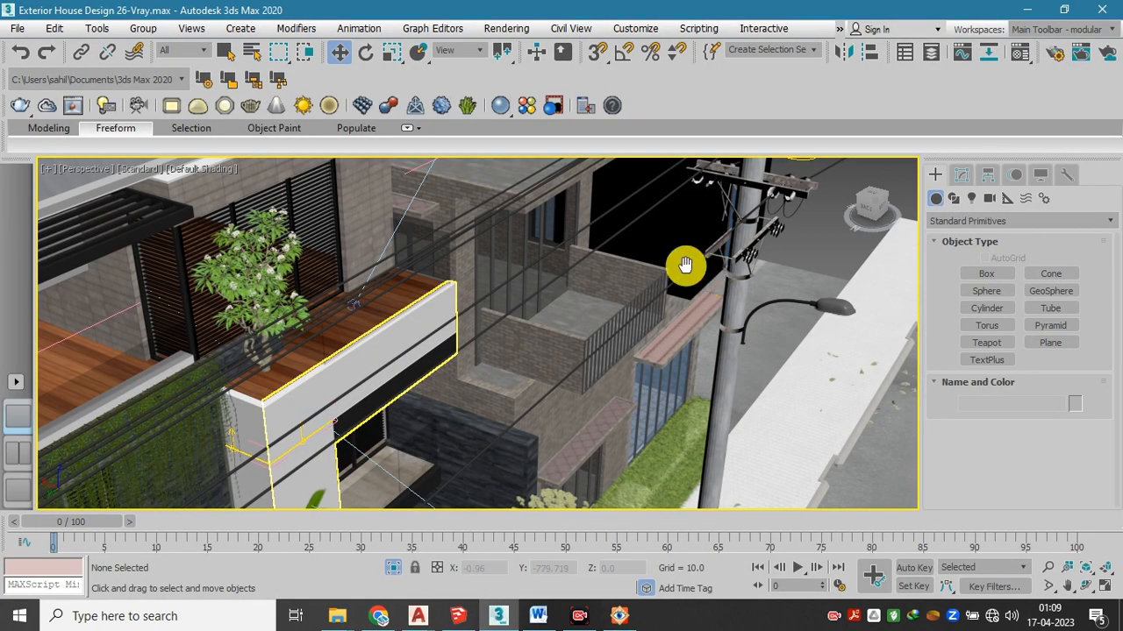
pyautogui.scroll(2, 459, 283)
pyautogui.scroll(1, 378, 293)
pyautogui.scroll(1, 458, 286)
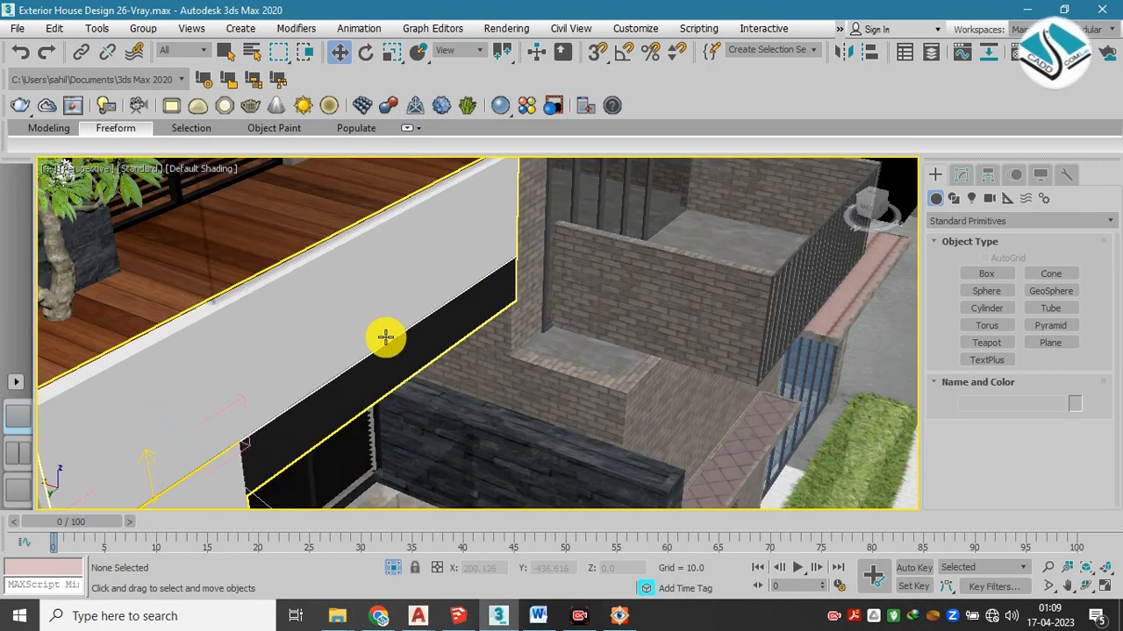
pyautogui.moveTo(386, 336); pyautogui.dragTo(472, 309)
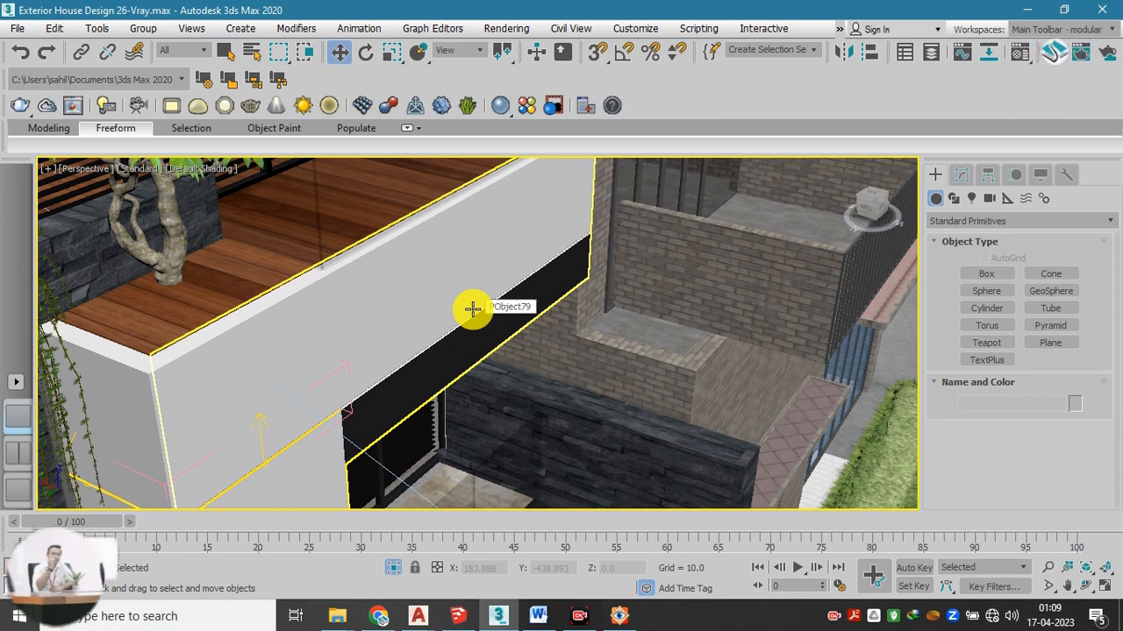
pyautogui.moveTo(523, 283); pyautogui.dragTo(525, 282)
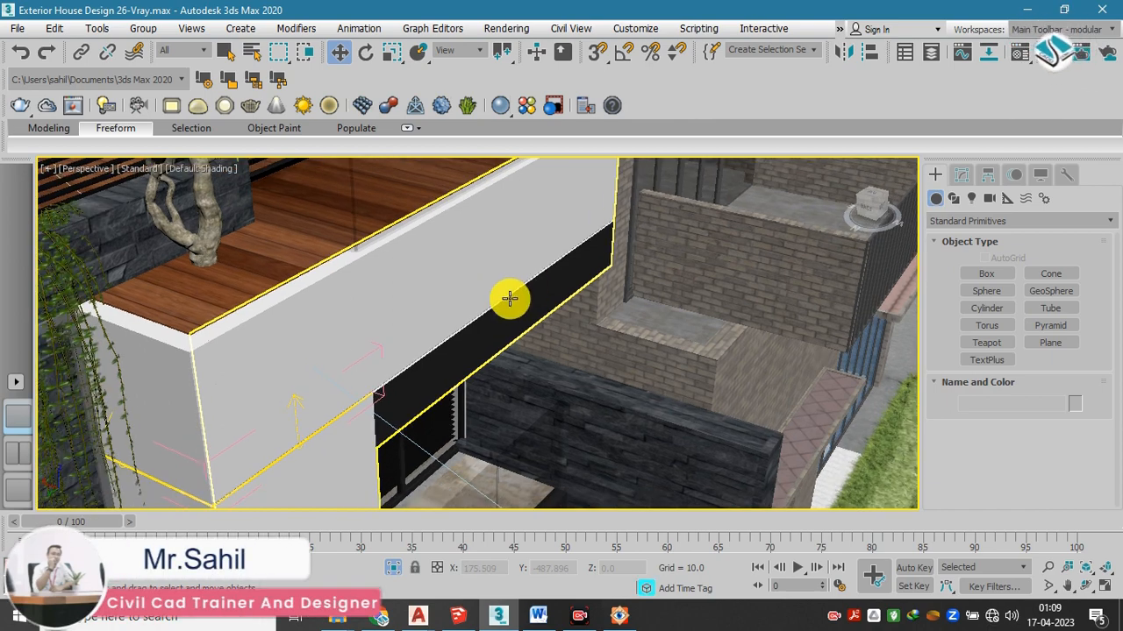
pyautogui.click(1028, 11)
# Examine the white villa's arched windows and entrance columns again in the image viewer, and close the picture
pyautogui.moveTo(660, 241); pyautogui.dragTo(597, 274)
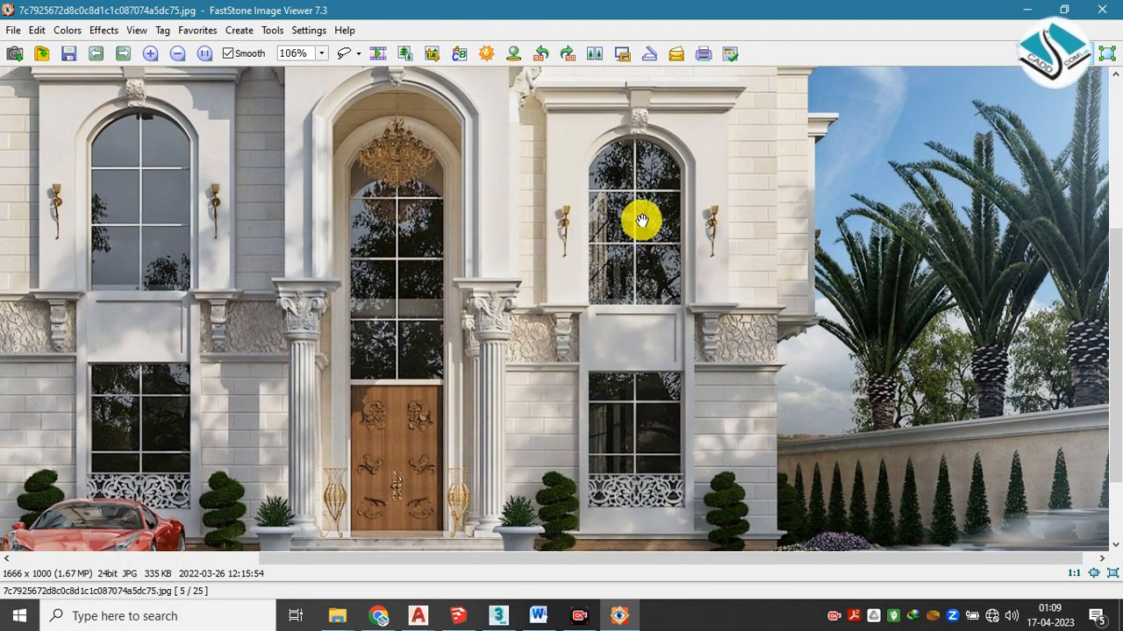
pyautogui.moveTo(646, 171); pyautogui.dragTo(672, 175)
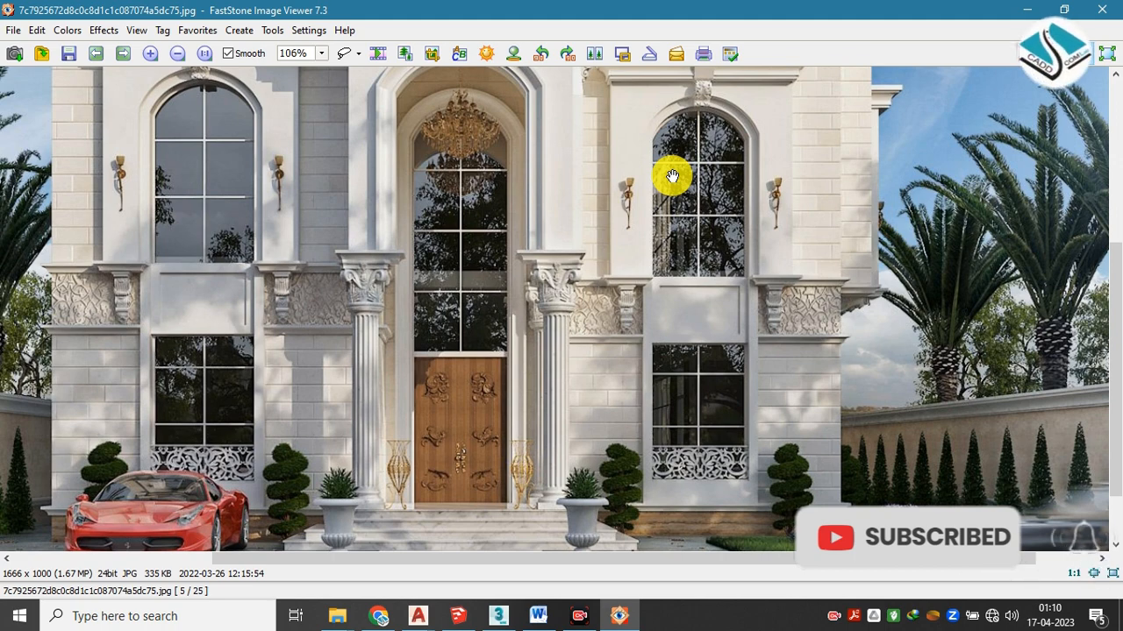
pyautogui.press('Escape')
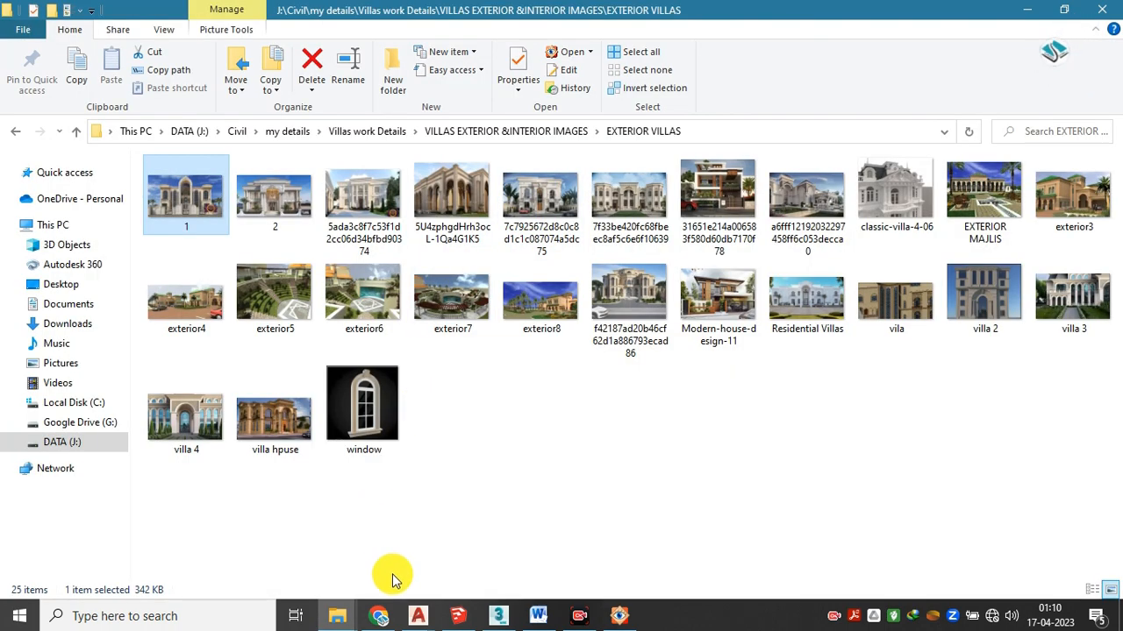
# Switch to the complete detail all drawing in AutoCAD and examine the floor furniture layouts, including the gymnasium, courtyard, and study room
pyautogui.moveTo(426, 609)
pyautogui.click(351, 555)
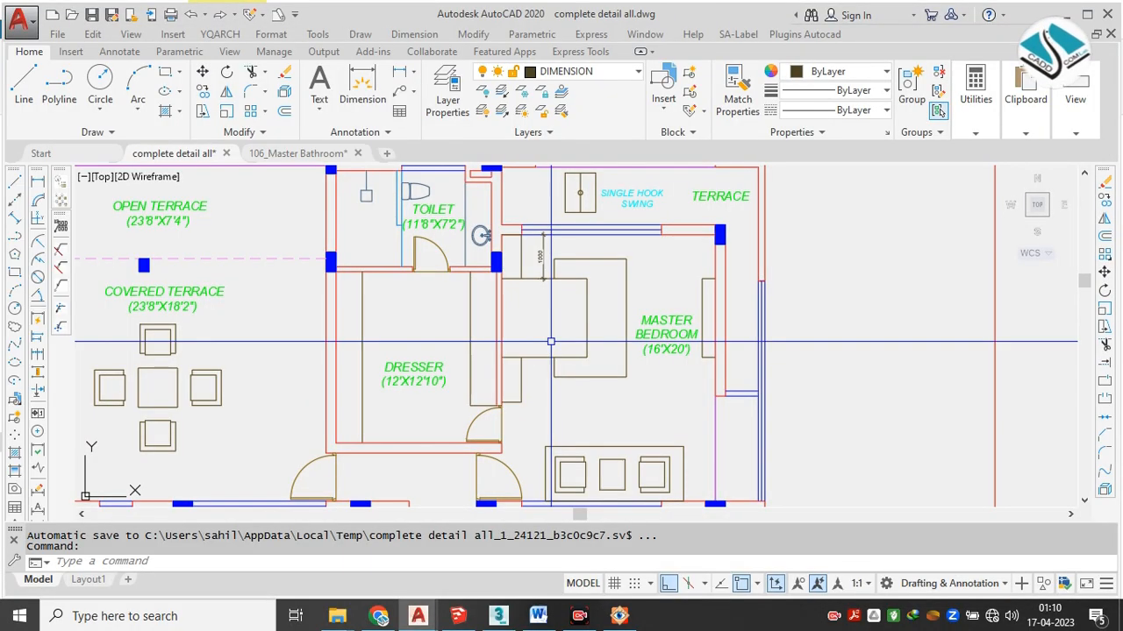
pyautogui.scroll(-5, 706, 284)
pyautogui.moveTo(772, 260); pyautogui.dragTo(378, 384)
pyautogui.scroll(-5, 519, 364)
pyautogui.moveTo(519, 364); pyautogui.dragTo(315, 461)
pyautogui.scroll(6, 824, 438)
pyautogui.scroll(2, 790, 386)
pyautogui.scroll(-6, 392, 371)
pyautogui.moveTo(392, 371); pyautogui.dragTo(732, 211)
pyautogui.scroll(-1, 526, 228)
pyautogui.moveTo(526, 228); pyautogui.dragTo(795, 291)
pyautogui.scroll(2, 568, 175)
pyautogui.scroll(5, 604, 235)
pyautogui.scroll(4, 603, 235)
pyautogui.scroll(-4, 572, 402)
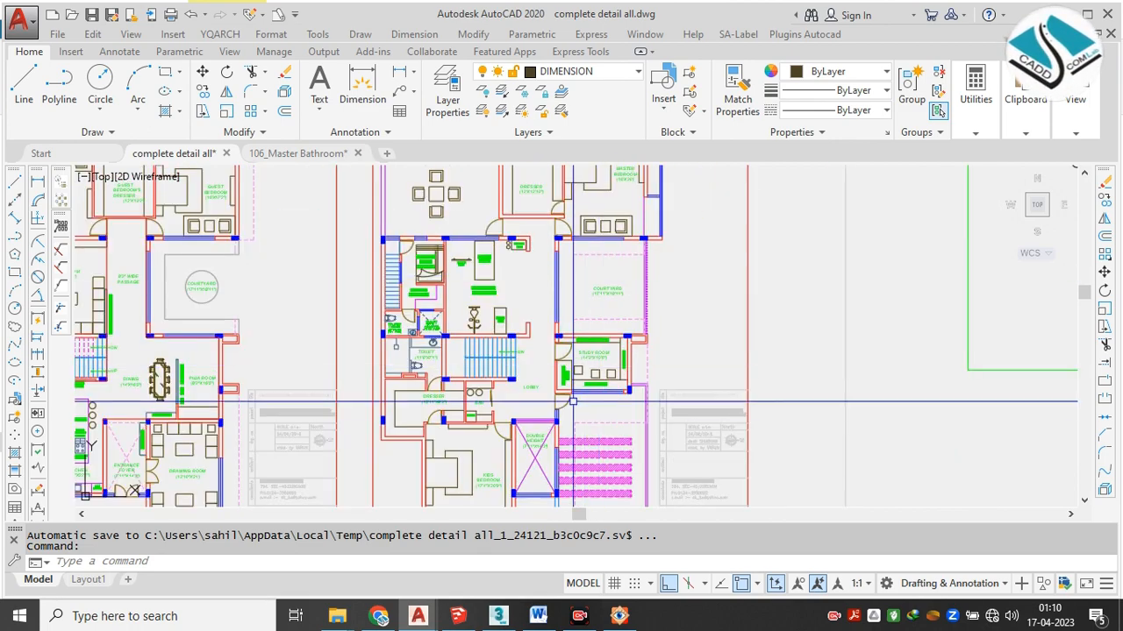
pyautogui.scroll(-2, 572, 402)
pyautogui.scroll(4, 654, 309)
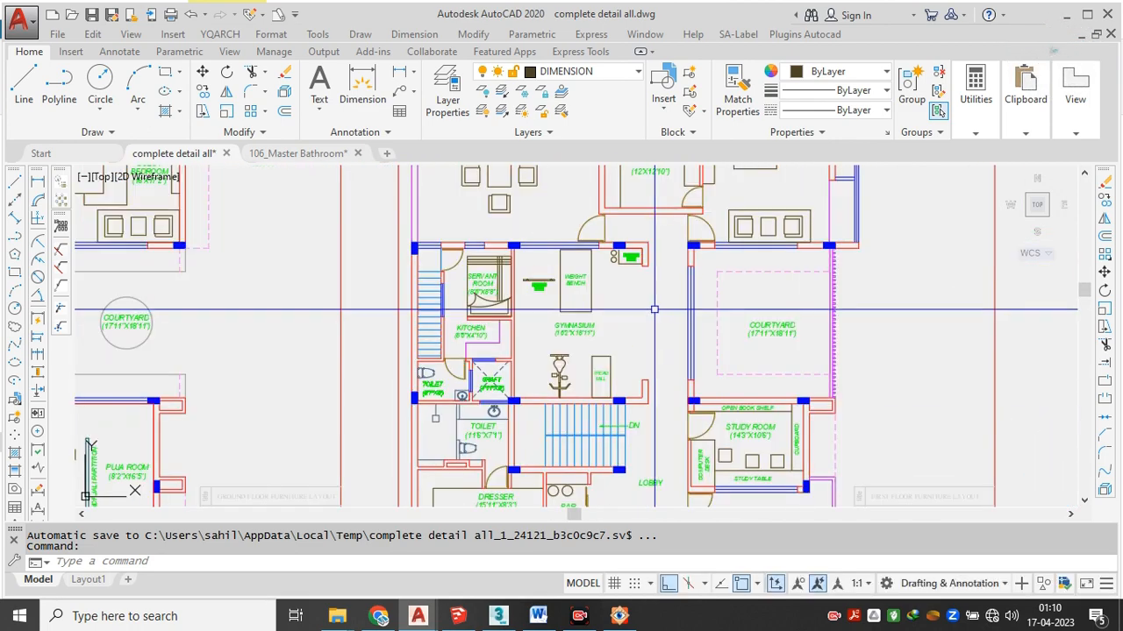
pyautogui.click(1065, 14)
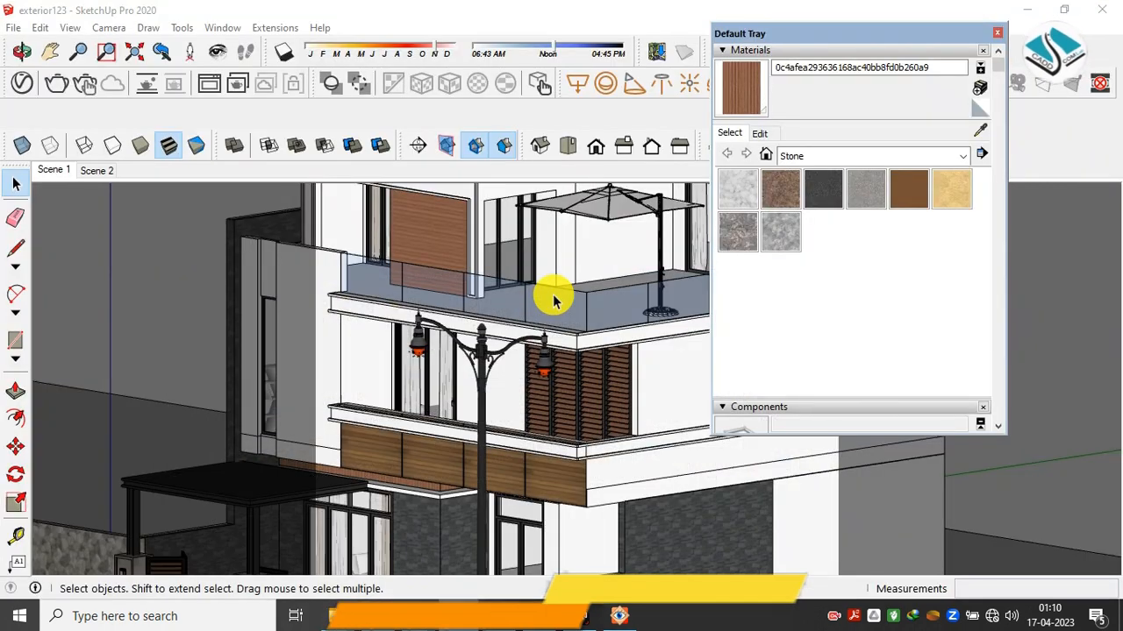
# Orbit the exterior123 model in SketchUp to examine the front facade's balconies, wood panels, and louvres
pyautogui.click(1027, 10)
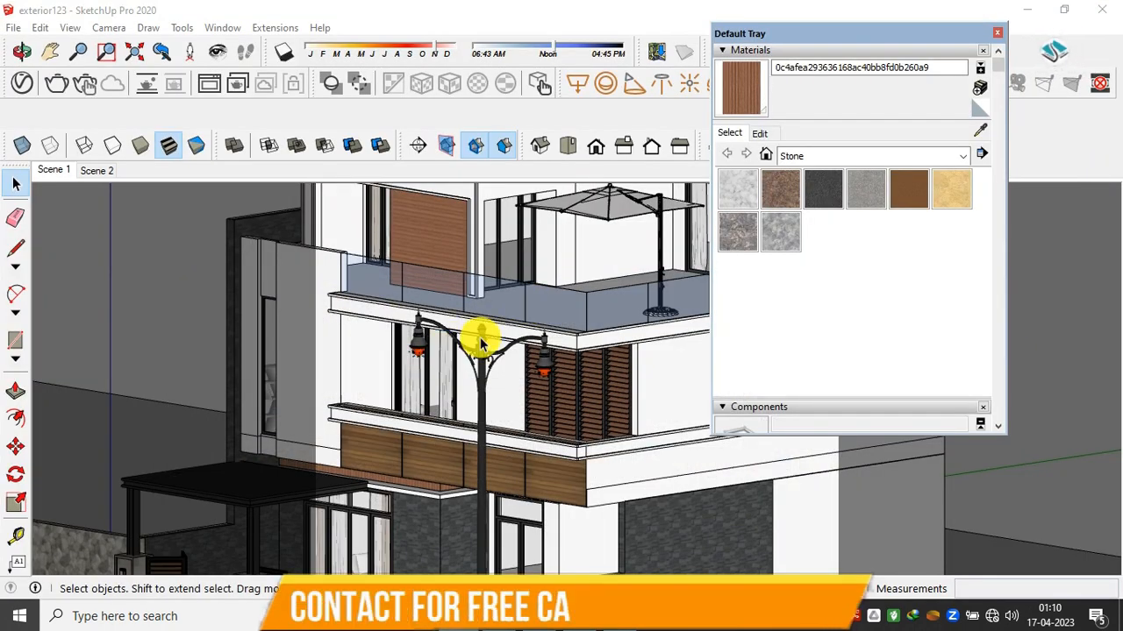
pyautogui.moveTo(614, 304); pyautogui.dragTo(658, 335)
pyautogui.press('space')
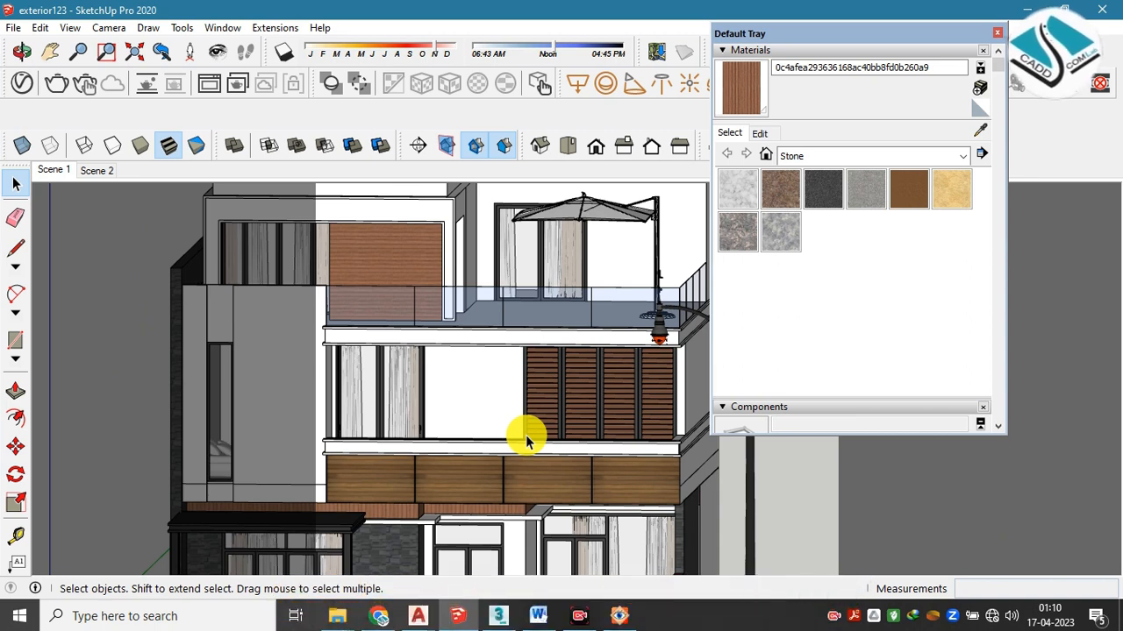